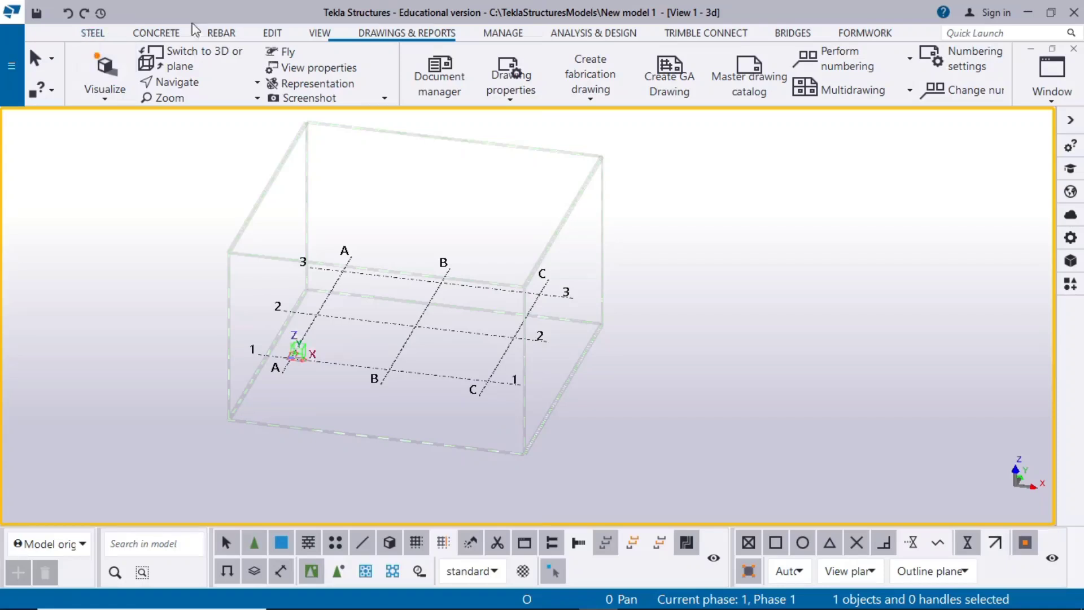
Step: Examine the work plane setting commands and the work plane axes at the grid A-1 intersection in the 3D view
{"action": "left_click", "coordinate": [320, 33]}
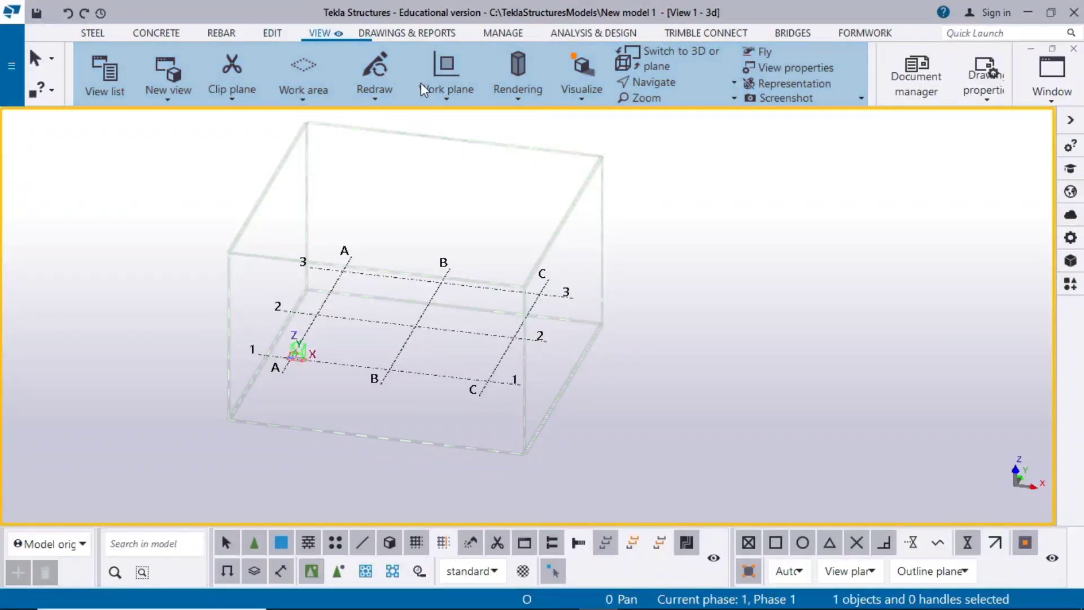
{"action": "left_click", "coordinate": [448, 101]}
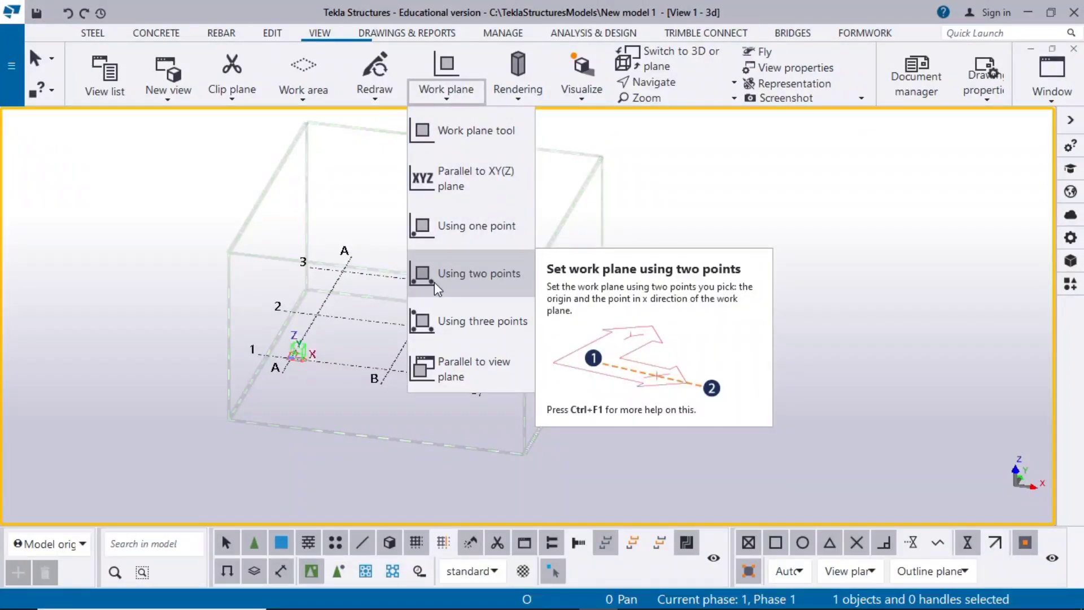
{"action": "scroll", "coordinate": [320, 404], "scroll_direction": "up", "scroll_amount": 8}
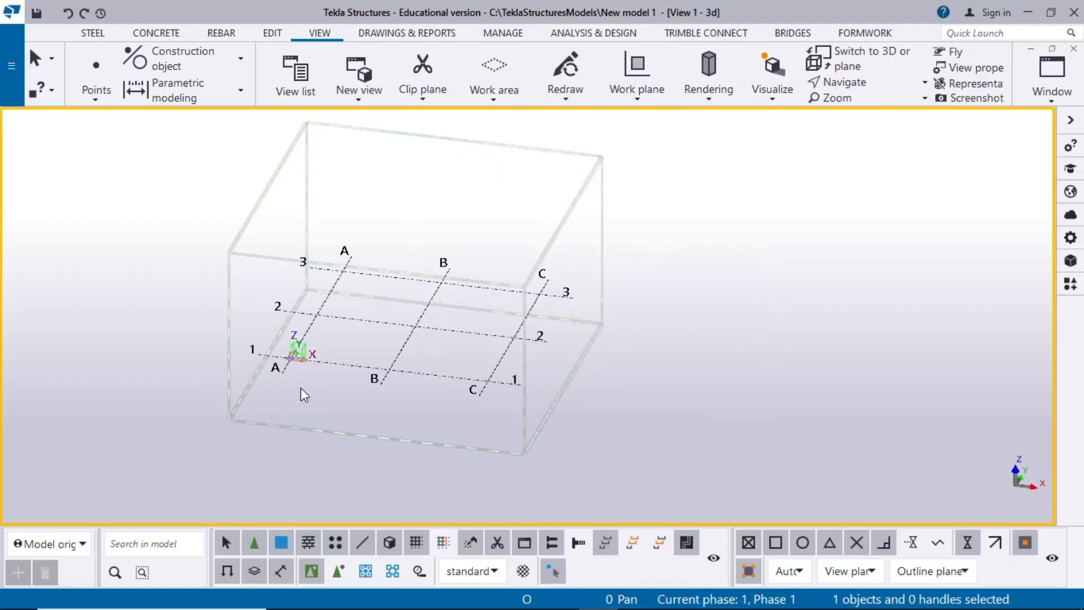
{"action": "scroll", "coordinate": [323, 370], "scroll_direction": "up", "scroll_amount": 3}
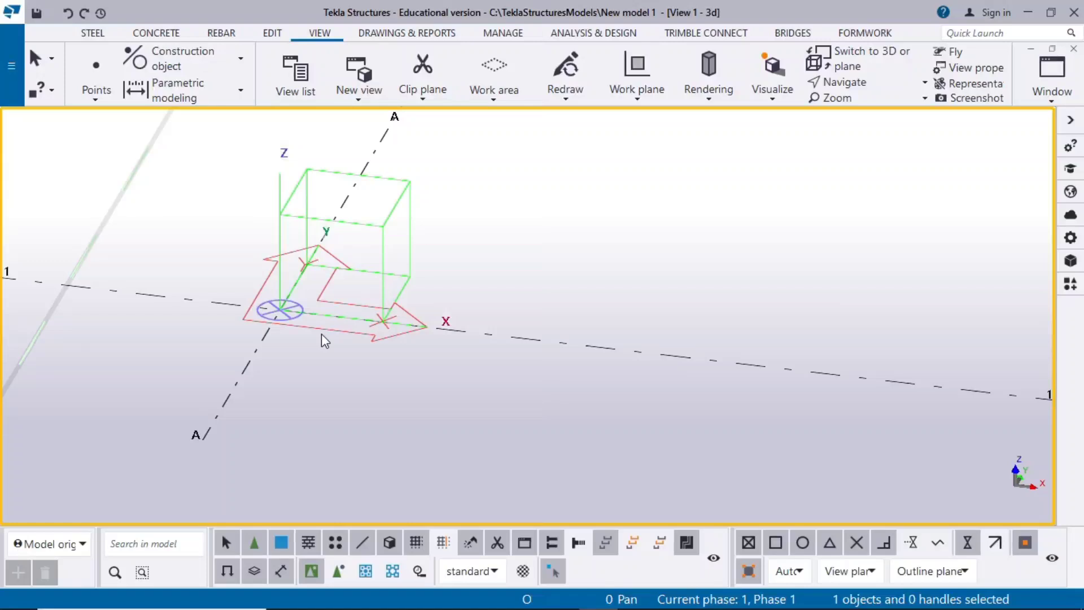
{"action": "scroll", "coordinate": [224, 285], "scroll_direction": "down", "scroll_amount": 8}
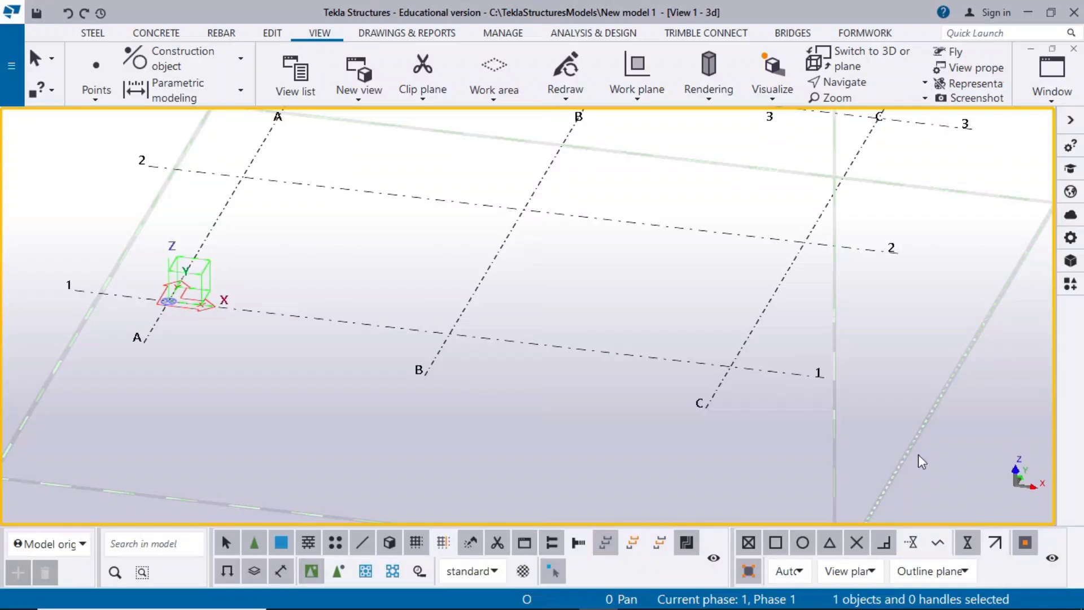
{"action": "middle_click_drag", "start_coordinate": [340, 353], "coordinate": [368, 365]}
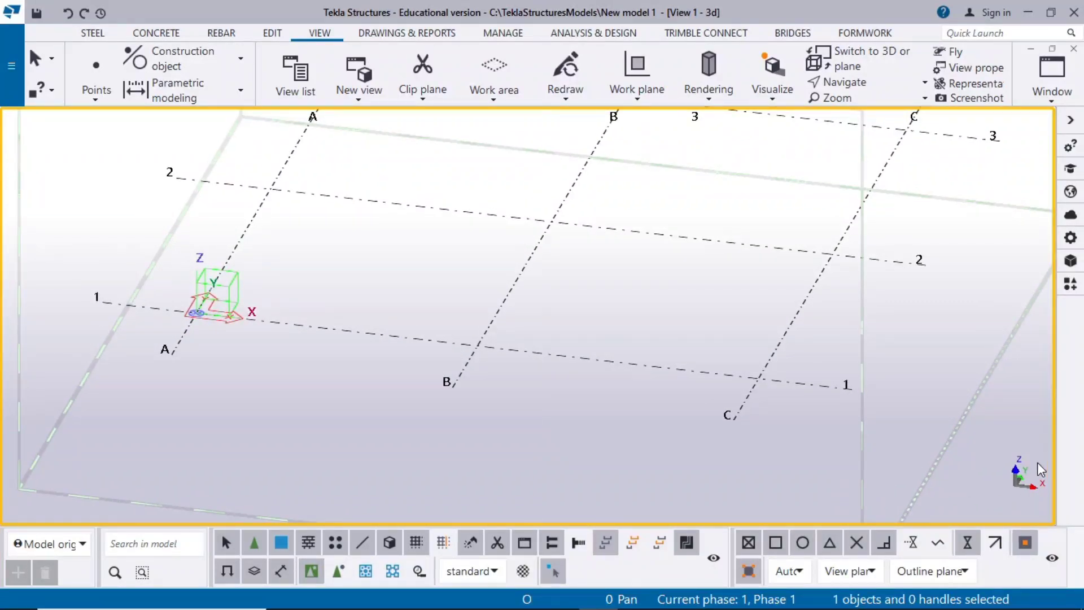
{"action": "scroll", "coordinate": [149, 300], "scroll_direction": "down", "scroll_amount": 2}
{"action": "middle_click_drag", "start_coordinate": [231, 286], "coordinate": [210, 380]}
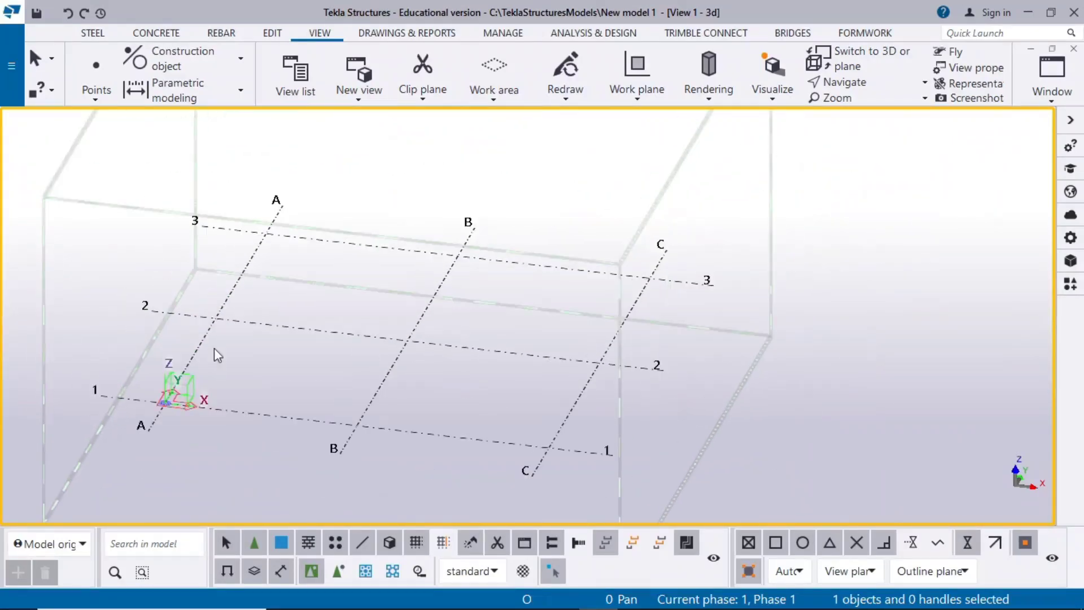
Step: Review the list of work plane commands and read the description of the Work plane tool
{"action": "left_click", "coordinate": [273, 32]}
{"action": "left_click", "coordinate": [319, 33]}
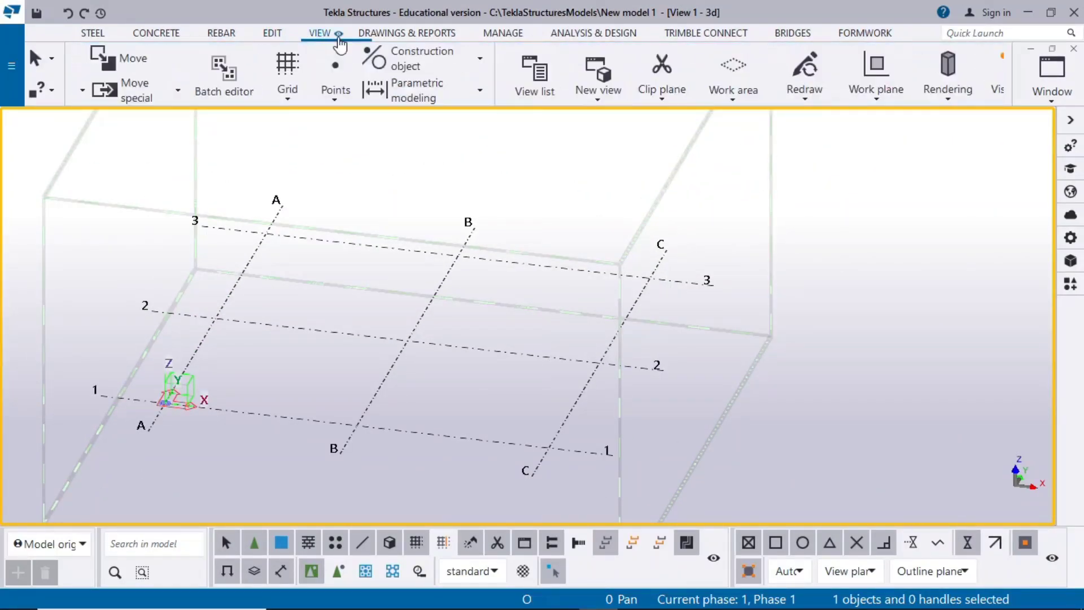
{"action": "left_click", "coordinate": [466, 99]}
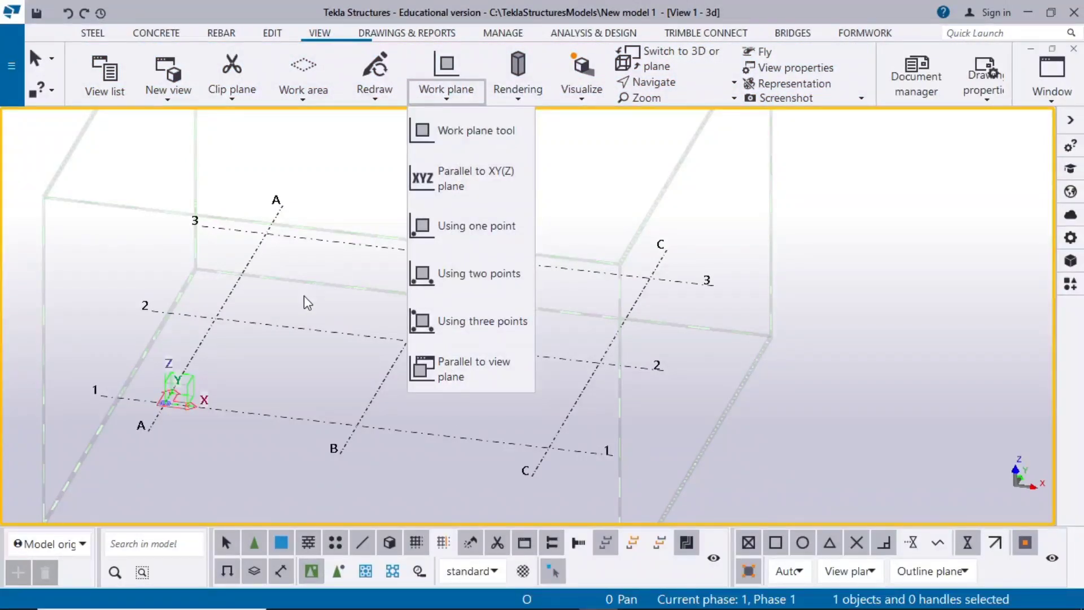
{"action": "left_click", "coordinate": [257, 364]}
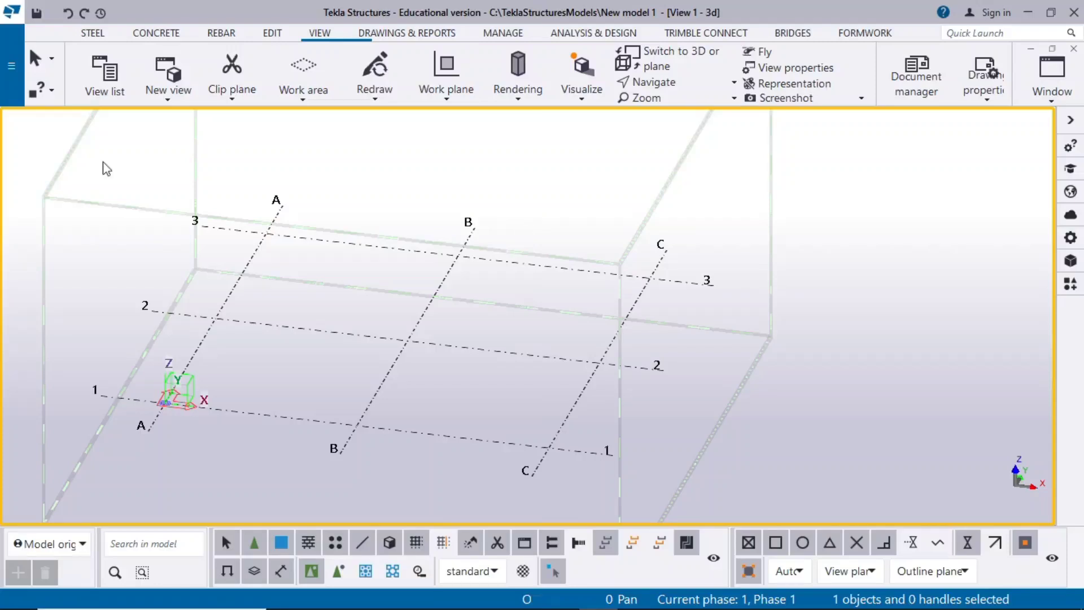
{"action": "scroll", "coordinate": [361, 243], "scroll_direction": "down", "scroll_amount": 2}
{"action": "middle_click_drag", "start_coordinate": [345, 265], "coordinate": [414, 303]}
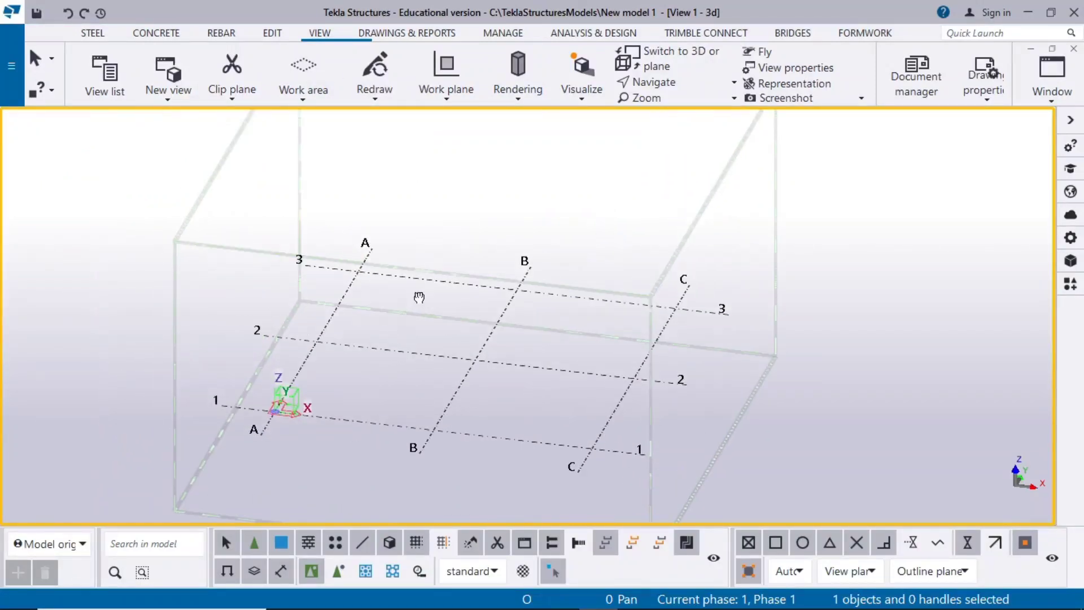
{"action": "left_click", "coordinate": [445, 100]}
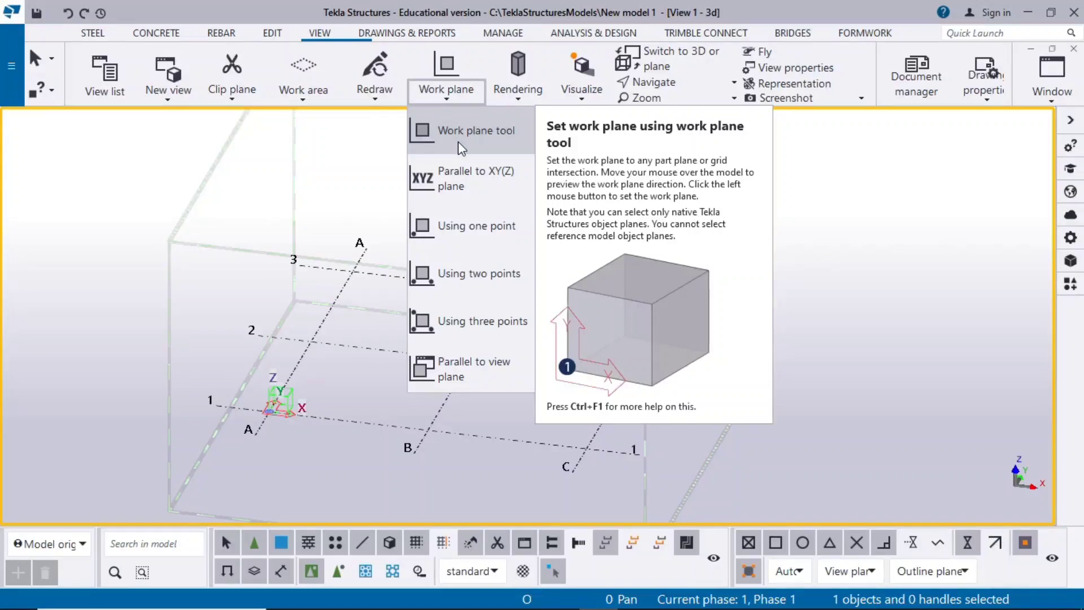
Step: Create all plan and elevation views along the grid lines of the model grid, using the standard settings
{"action": "scroll", "coordinate": [205, 271], "scroll_direction": "down", "scroll_amount": 2}
{"action": "middle_click_drag", "start_coordinate": [397, 405], "coordinate": [356, 398]}
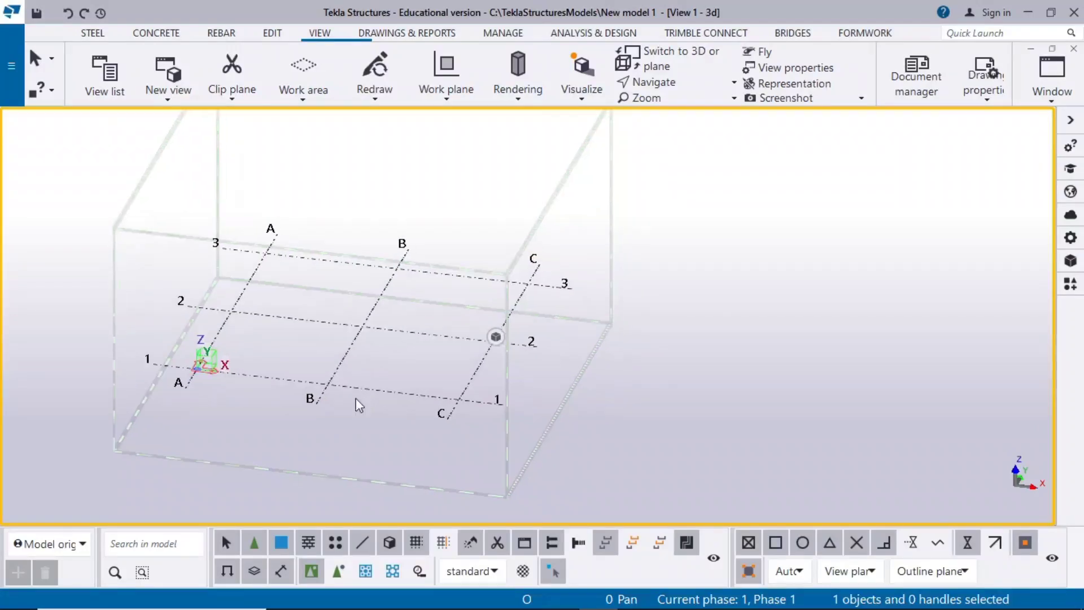
{"action": "double_click", "coordinate": [362, 327]}
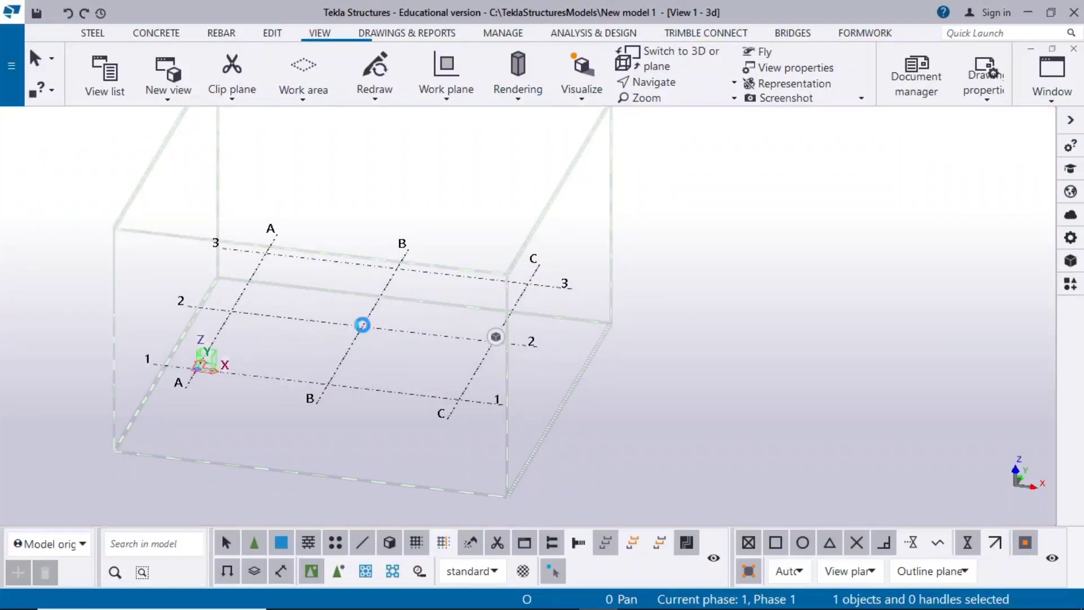
{"action": "right_click", "coordinate": [675, 216]}
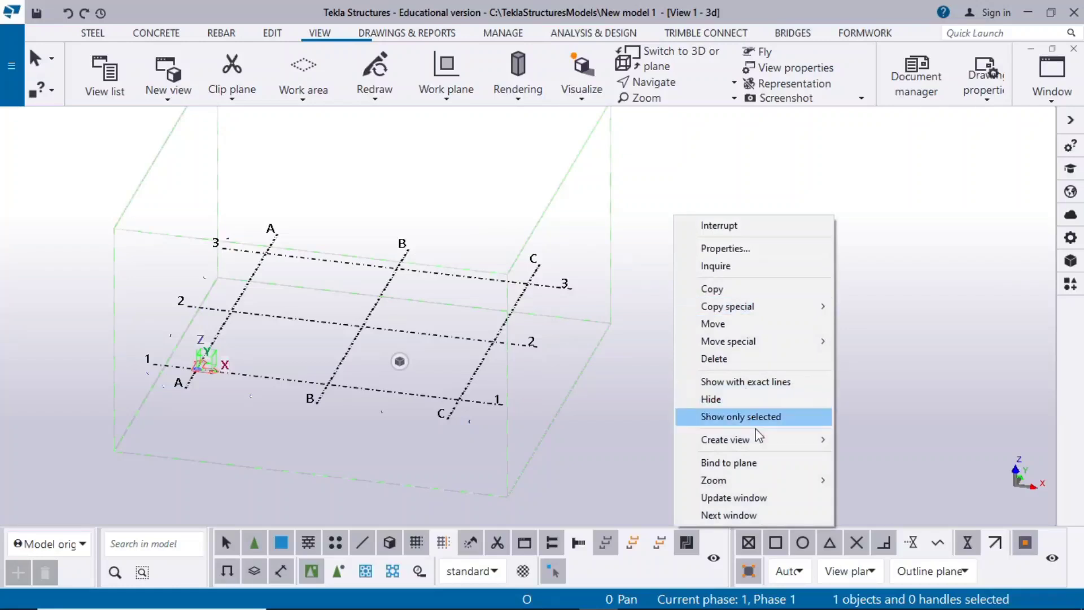
{"action": "mouse_move", "coordinate": [757, 442]}
{"action": "left_click", "coordinate": [885, 456]}
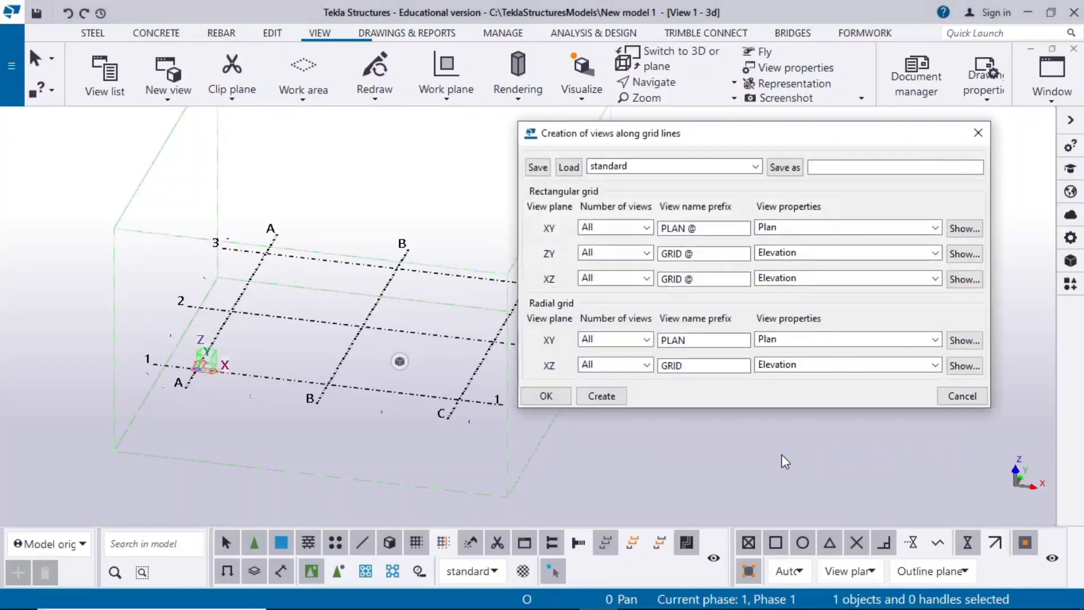
{"action": "left_click", "coordinate": [603, 395]}
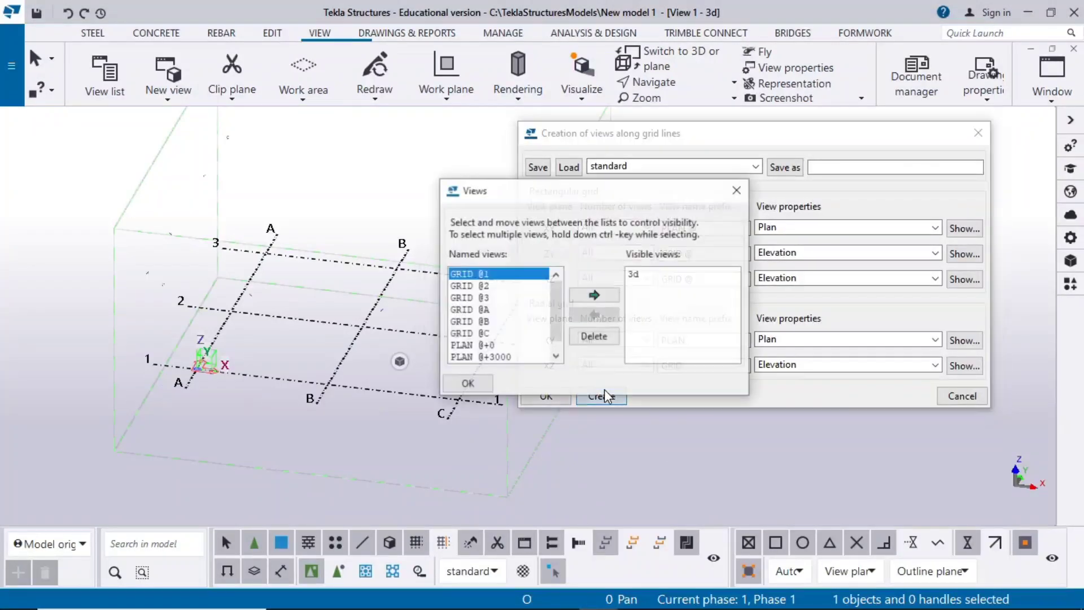
{"action": "left_click", "coordinate": [978, 133]}
Step: Make the GRID @1 elevation view visible and close the view list
{"action": "left_click_drag", "start_coordinate": [565, 192], "coordinate": [823, 207]}
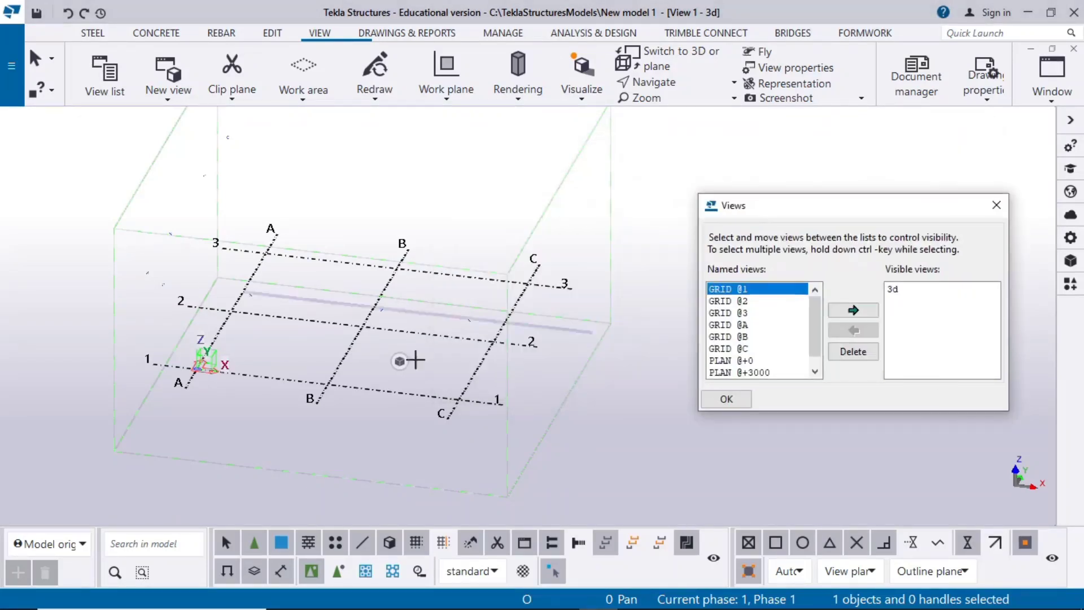
{"action": "left_click", "coordinate": [853, 310]}
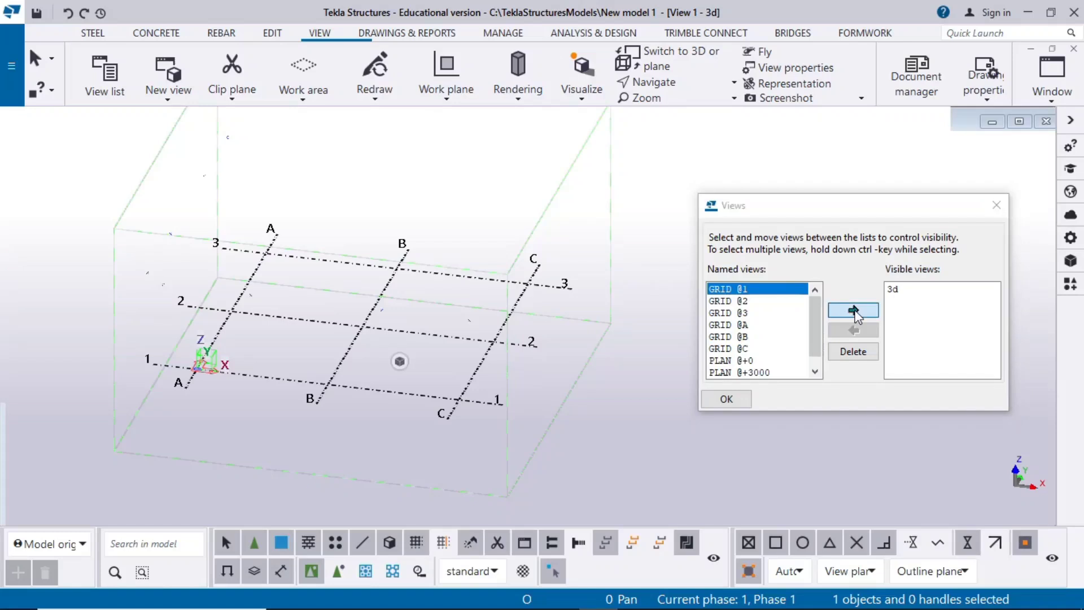
{"action": "left_click", "coordinate": [723, 397]}
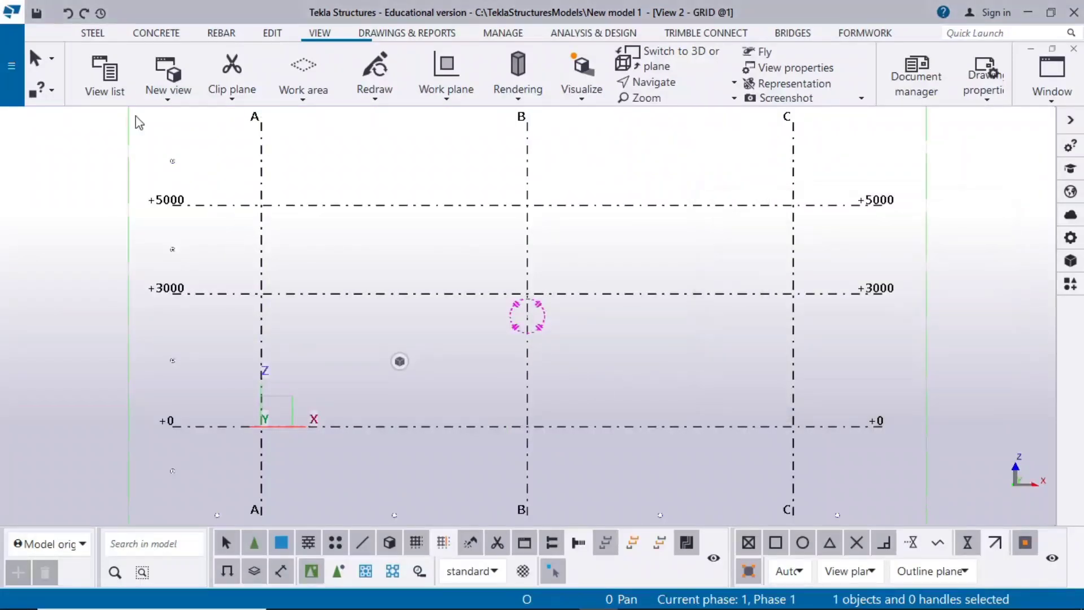
Step: Place steel columns at the intersections of grid lines A and C with level +0 in the GRID @1 view
{"action": "left_click", "coordinate": [90, 34]}
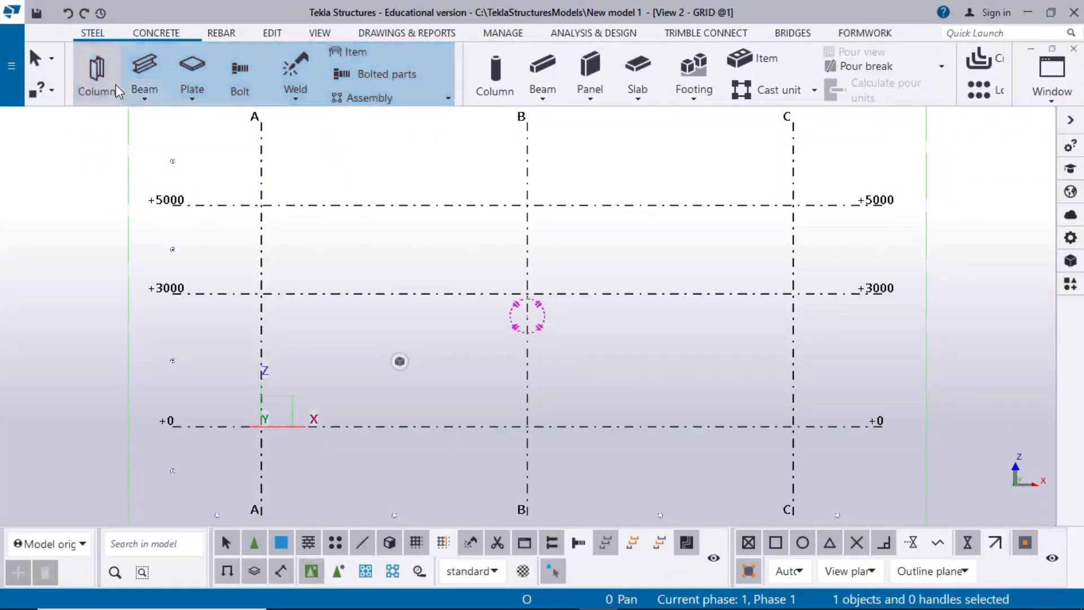
{"action": "left_click", "coordinate": [97, 78]}
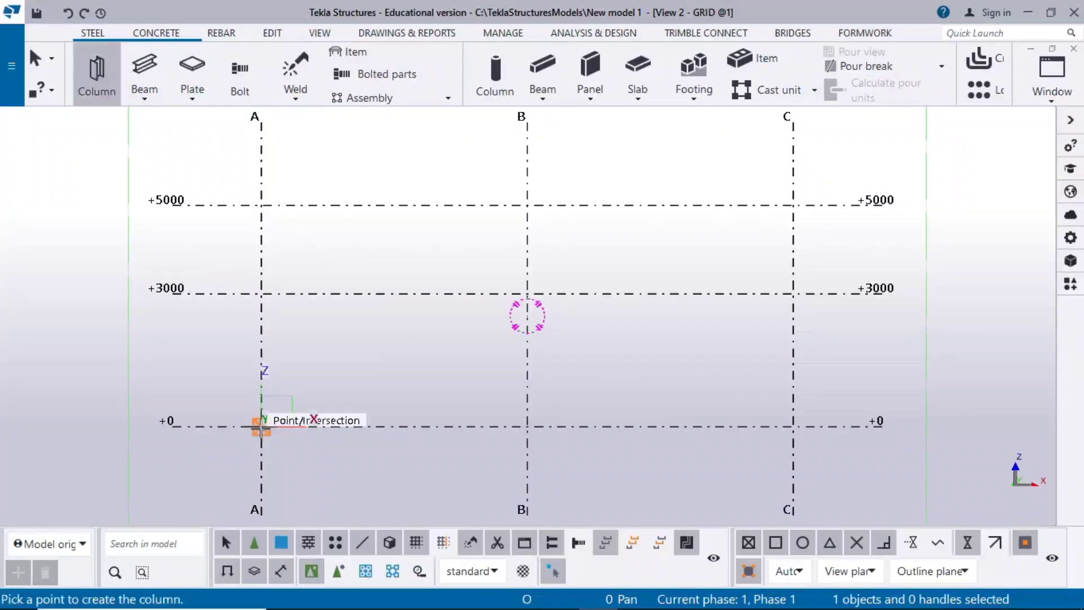
{"action": "left_click", "coordinate": [261, 426]}
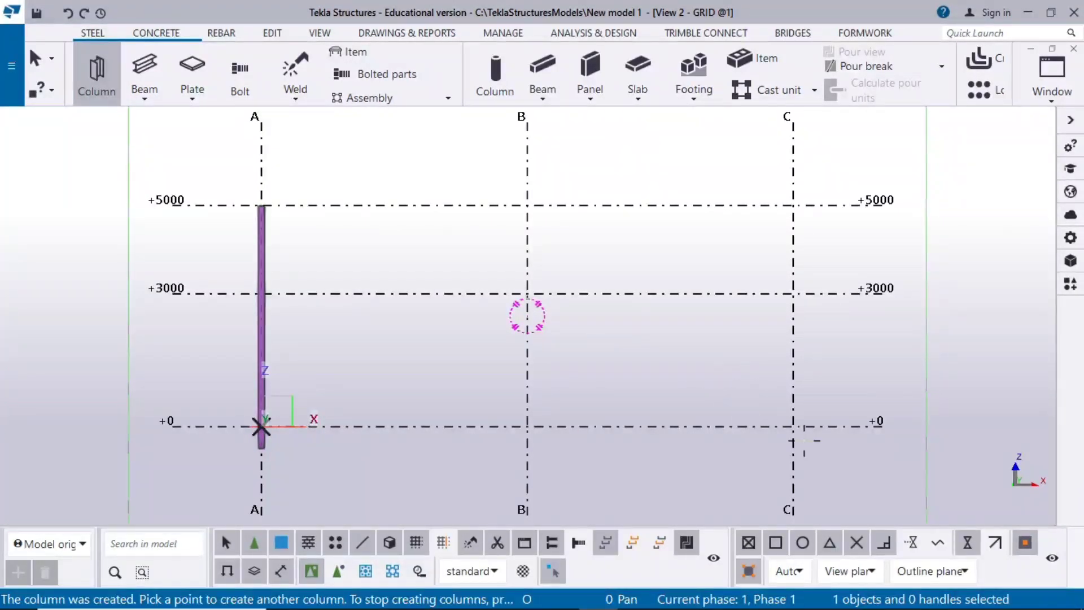
{"action": "left_click", "coordinate": [793, 427]}
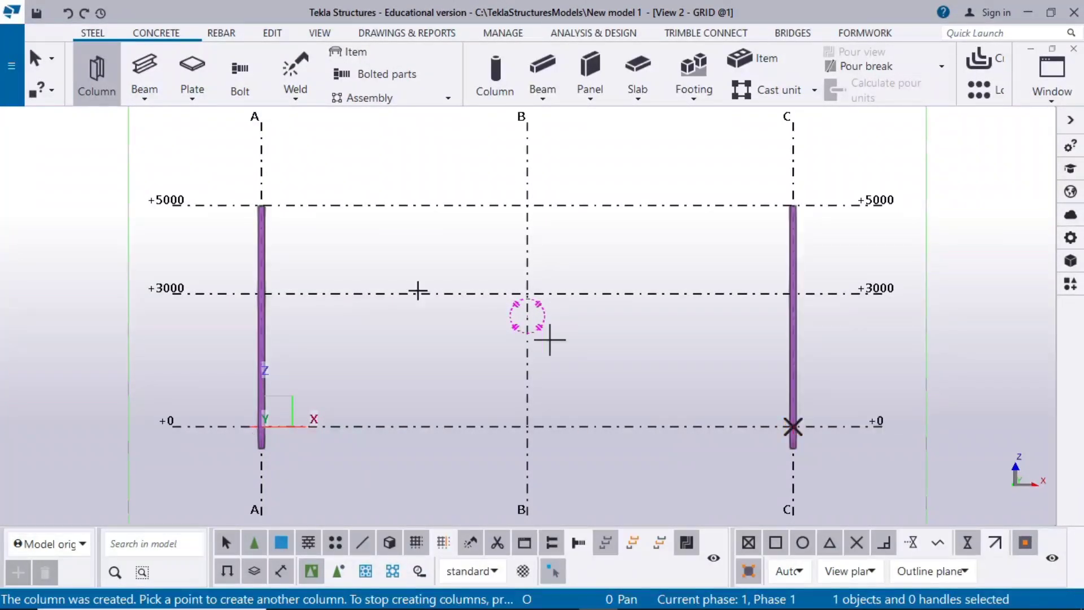
{"action": "right_click", "coordinate": [365, 260]}
{"action": "left_click", "coordinate": [384, 271]}
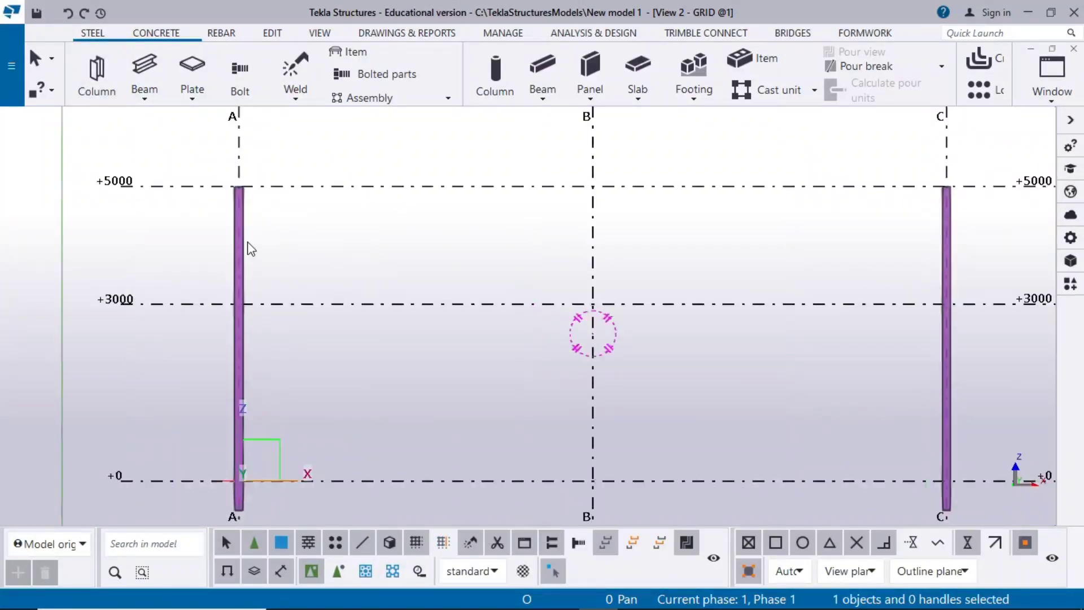
Step: Set the rotation of both steel columns on grid lines A and C to Top
{"action": "scroll", "coordinate": [252, 246], "scroll_direction": "up", "scroll_amount": 5}
{"action": "scroll", "coordinate": [250, 226], "scroll_direction": "up", "scroll_amount": 1}
{"action": "scroll", "coordinate": [252, 244], "scroll_direction": "down", "scroll_amount": 3}
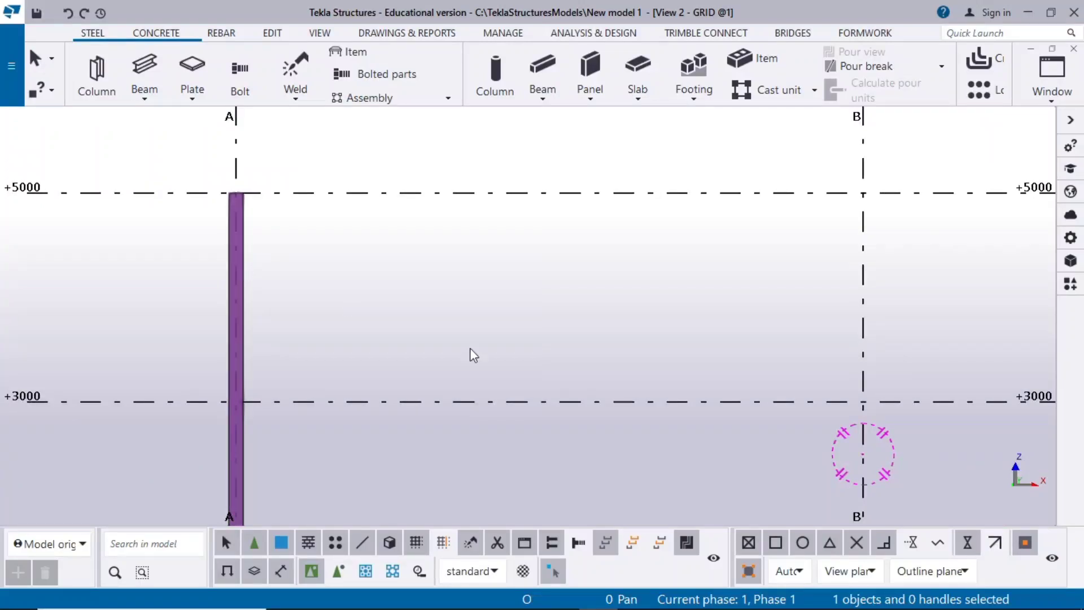
{"action": "scroll", "coordinate": [527, 363], "scroll_direction": "down", "scroll_amount": 3}
{"action": "scroll", "coordinate": [572, 362], "scroll_direction": "down", "scroll_amount": 1}
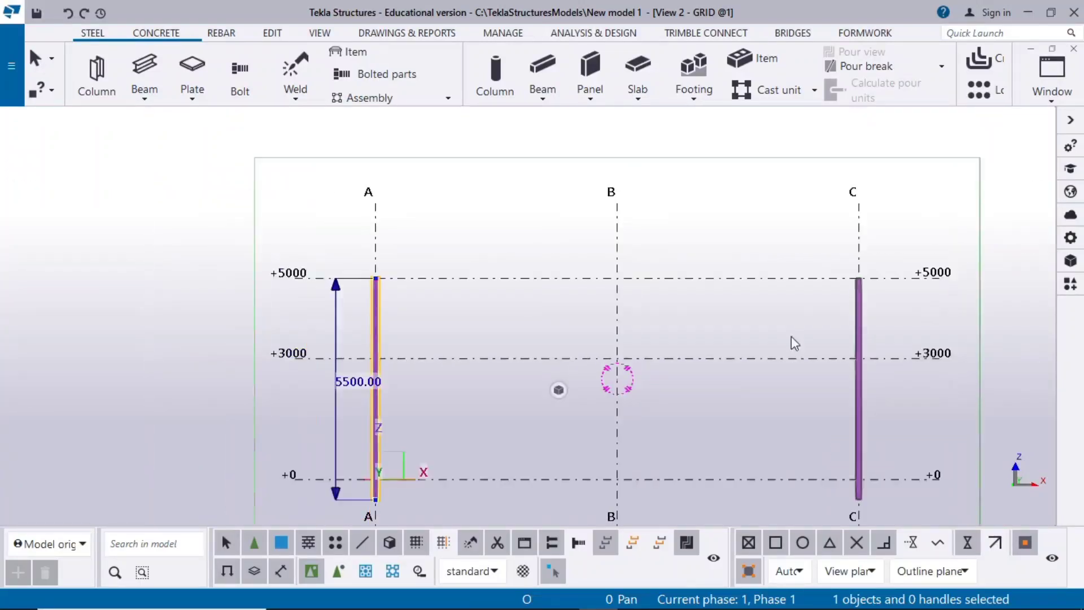
{"action": "left_click", "coordinate": [859, 309], "text": "ctrl"}
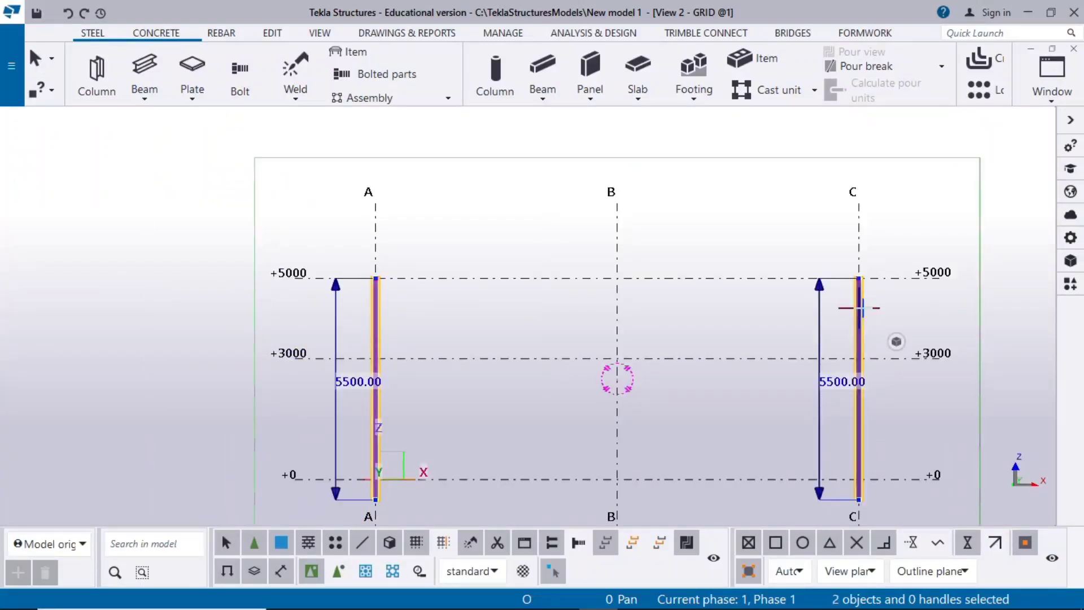
{"action": "left_click", "coordinate": [1071, 238]}
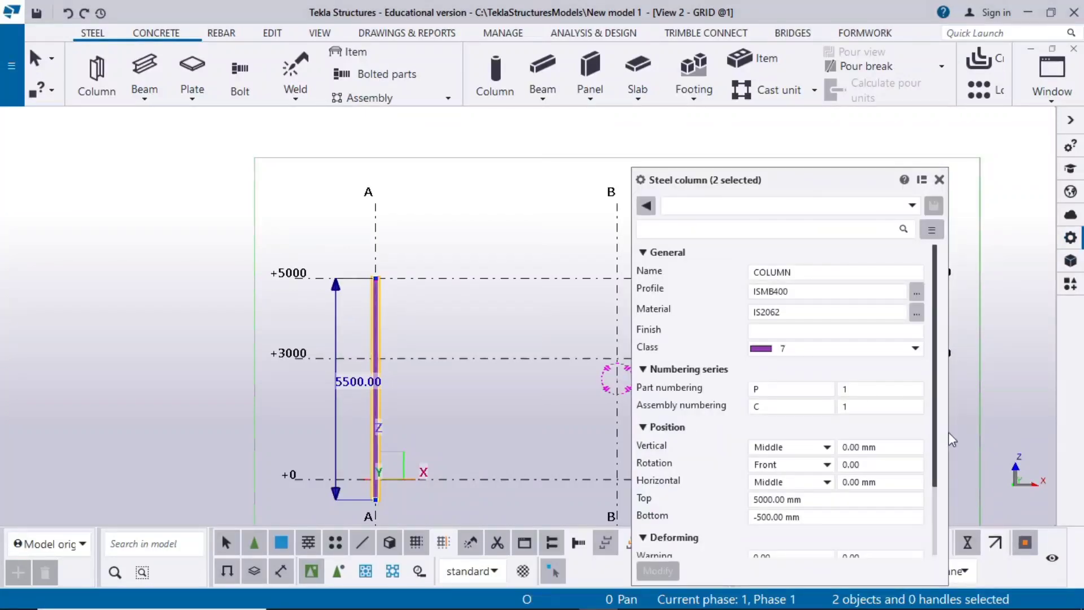
{"action": "left_click", "coordinate": [791, 464]}
{"action": "left_click", "coordinate": [778, 496]}
{"action": "left_click", "coordinate": [658, 571]}
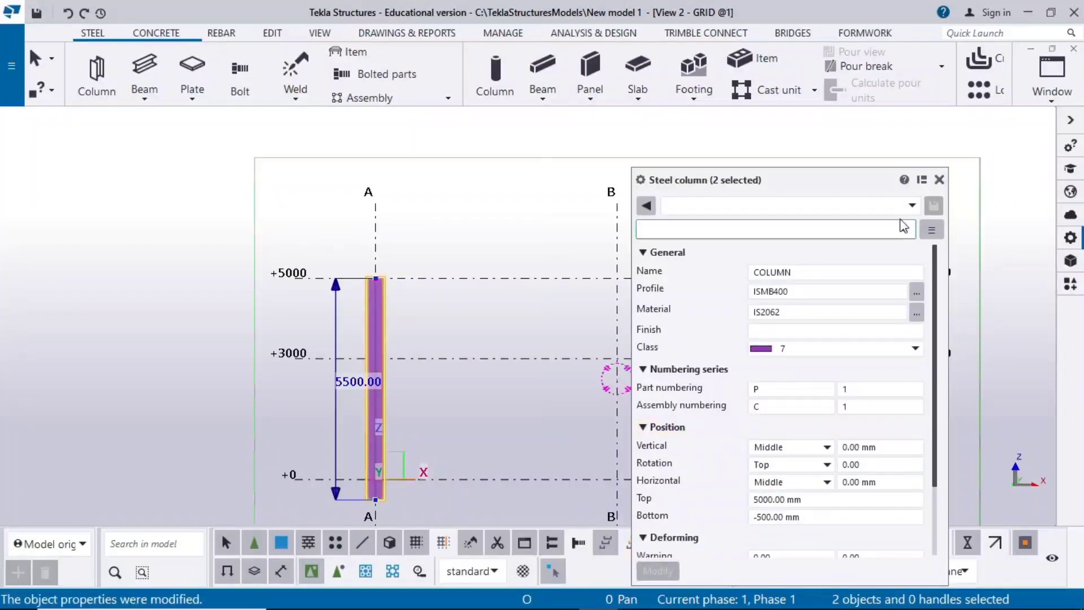
{"action": "left_click", "coordinate": [939, 179]}
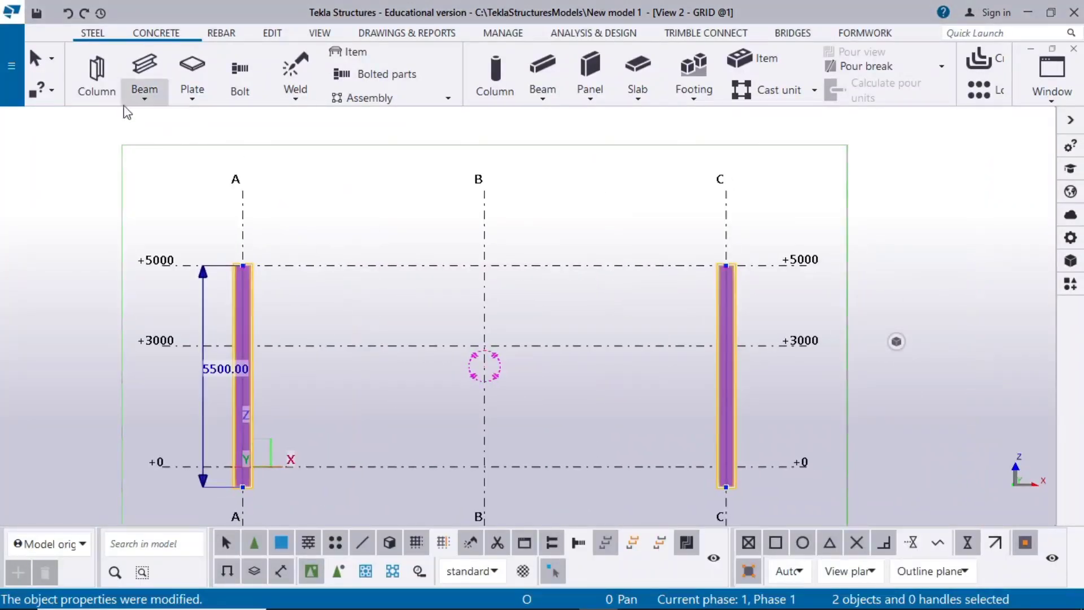
Step: Model two sloping steel beams, each about 6325 mm long, from the column tops at +5000 to the upper end of grid line B
{"action": "left_click", "coordinate": [144, 98]}
{"action": "left_click", "coordinate": [163, 118]}
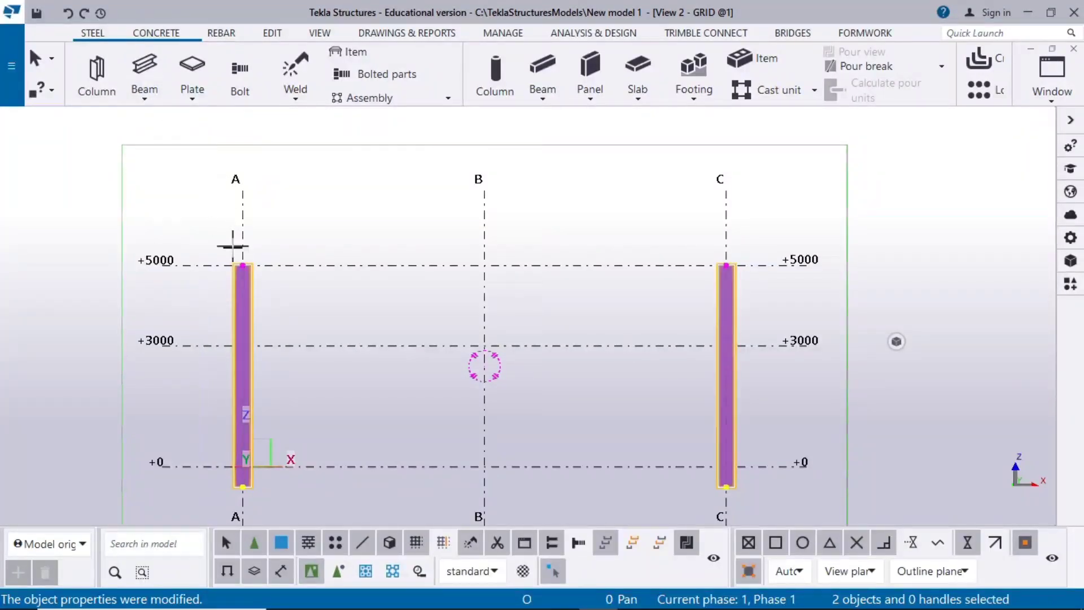
{"action": "left_click", "coordinate": [242, 265]}
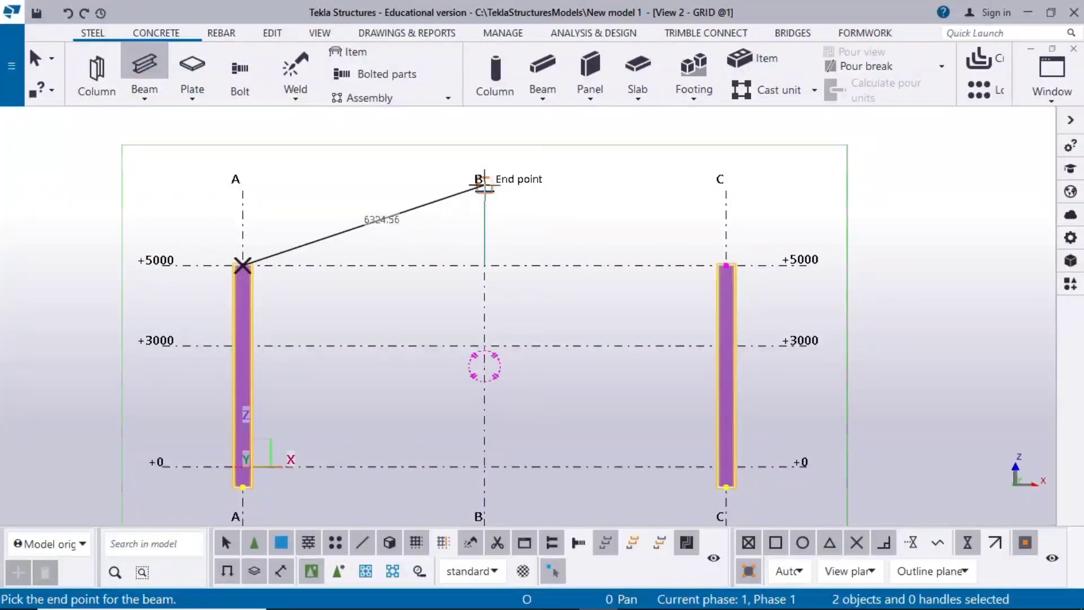
{"action": "left_click", "coordinate": [484, 186]}
{"action": "left_click", "coordinate": [484, 185]}
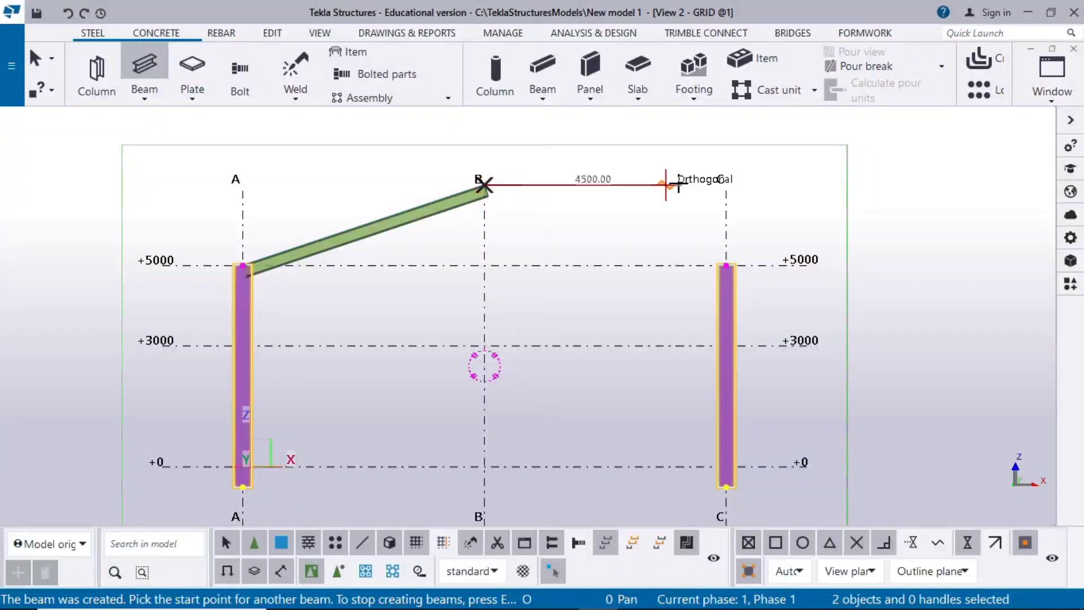
{"action": "left_click", "coordinate": [726, 265]}
{"action": "right_click", "coordinate": [399, 304]}
{"action": "left_click", "coordinate": [420, 314]}
{"action": "scroll", "coordinate": [397, 310], "scroll_direction": "down", "scroll_amount": 1}
{"action": "middle_click_drag", "start_coordinate": [397, 309], "coordinate": [623, 383]}
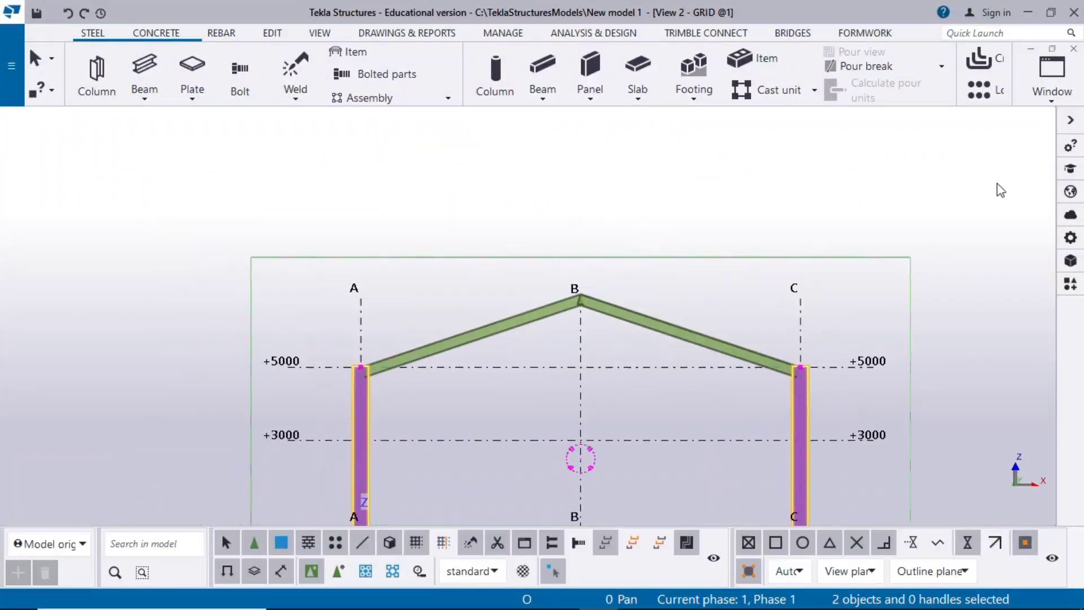
Step: Switch to the 3d view and orient the model so the frame and grid lines 1 to 3 can be reached
{"action": "left_click", "coordinate": [1032, 98]}
{"action": "left_click", "coordinate": [1014, 217]}
{"action": "left_click", "coordinate": [631, 367]}
{"action": "scroll", "coordinate": [537, 374], "scroll_direction": "down", "scroll_amount": 5}
{"action": "middle_click_drag", "start_coordinate": [427, 426], "coordinate": [649, 436]}
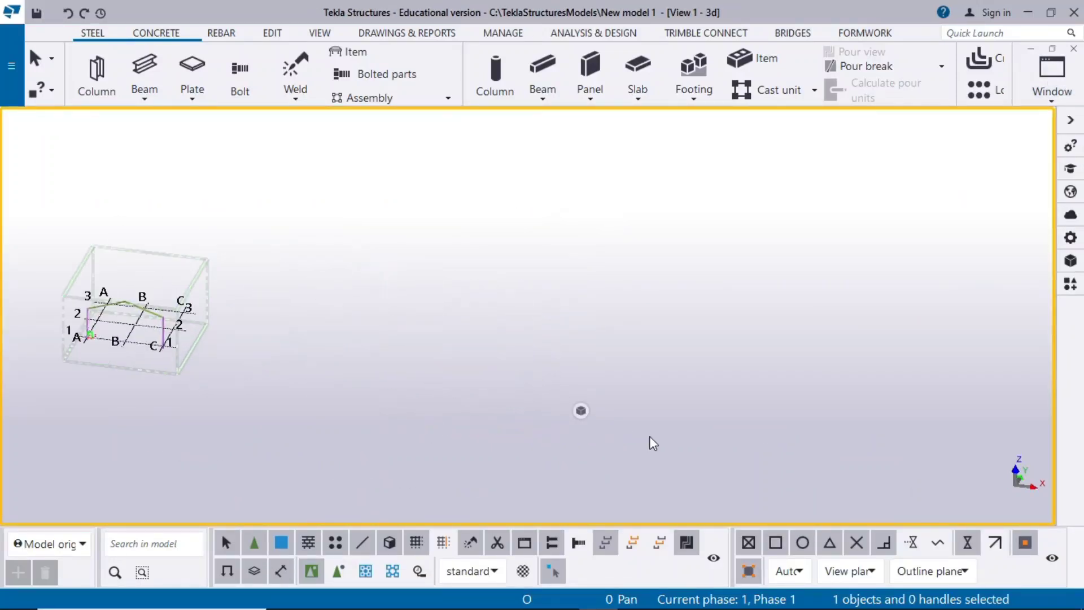
{"action": "middle_click_drag", "start_coordinate": [450, 345], "coordinate": [510, 231]}
{"action": "middle_click_drag", "start_coordinate": [253, 316], "coordinate": [542, 317], "text": "ctrl"}
{"action": "scroll", "coordinate": [232, 209], "scroll_direction": "up", "scroll_amount": 5}
{"action": "middle_click_drag", "start_coordinate": [238, 305], "coordinate": [561, 426]}
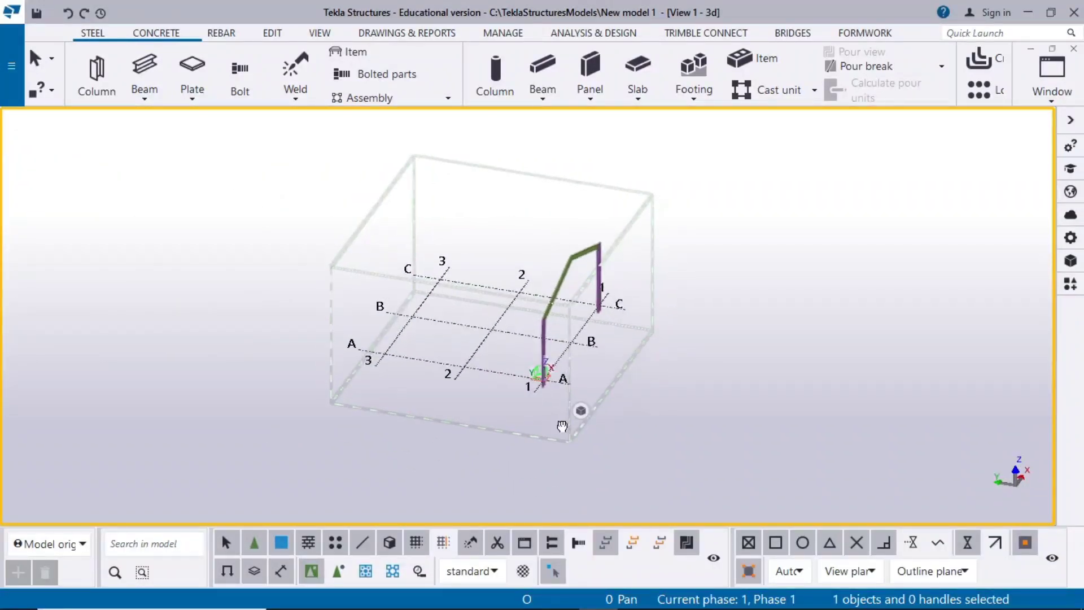
Step: Copy the complete frame on grid line 1 to grid lines 2 and 3, using the intersections with grid line B
{"action": "left_click_drag", "start_coordinate": [494, 213], "coordinate": [639, 401]}
{"action": "left_click", "coordinate": [661, 363]}
{"action": "left_click_drag", "start_coordinate": [494, 211], "coordinate": [620, 392]}
{"action": "right_click", "coordinate": [750, 273]}
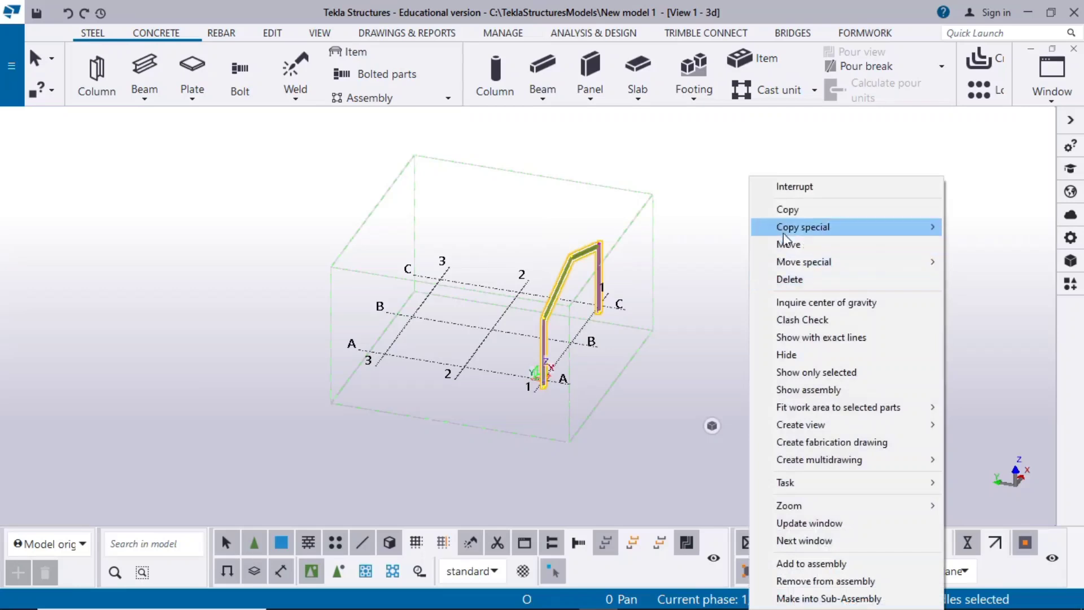
{"action": "left_click", "coordinate": [788, 210]}
{"action": "left_click", "coordinate": [570, 343]}
{"action": "left_click", "coordinate": [489, 332]}
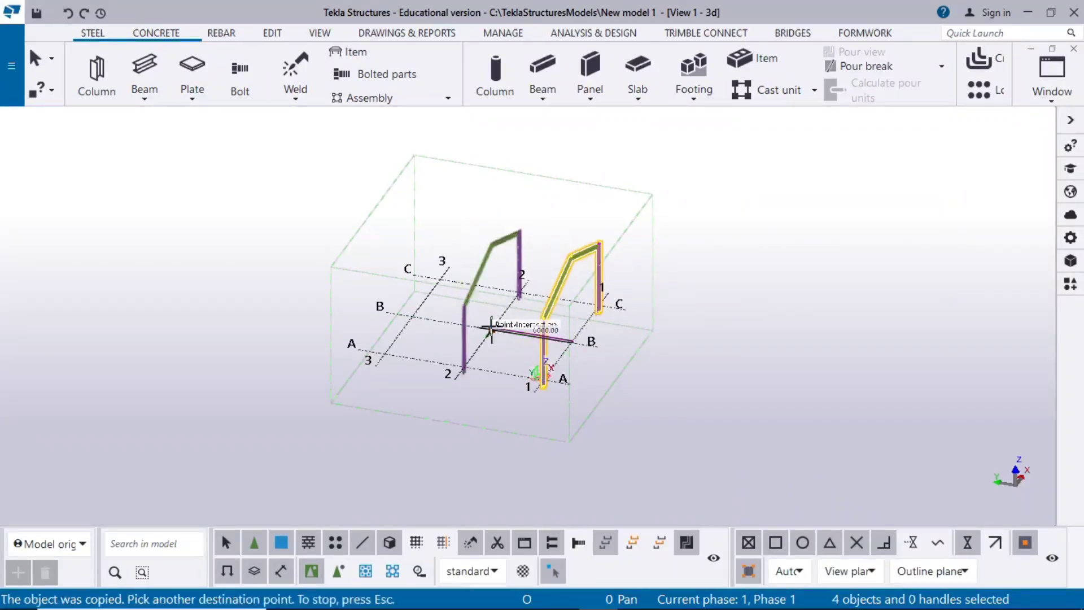
{"action": "left_click", "coordinate": [415, 319]}
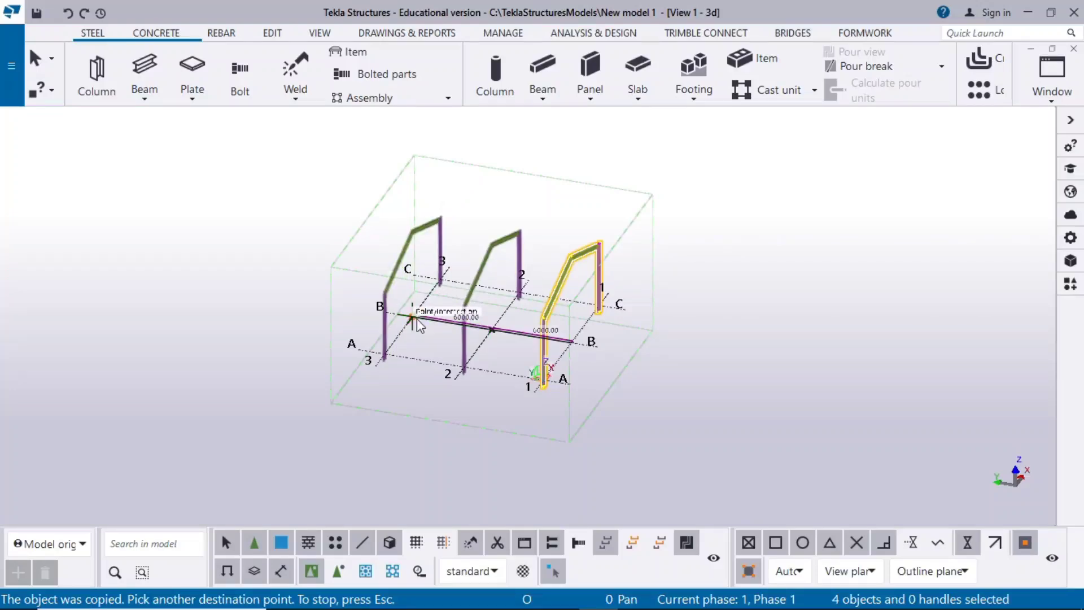
{"action": "right_click", "coordinate": [213, 244]}
{"action": "left_click", "coordinate": [243, 247]}
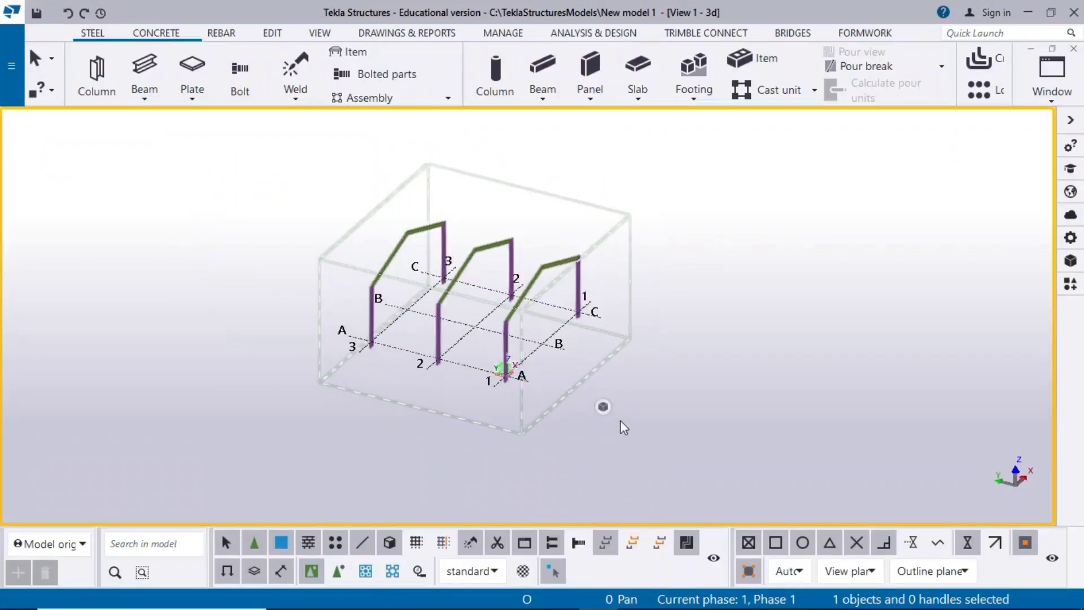
Step: Model a steel beam with the saved Purlin properties between the grid line A column tops on grid lines 1 and 2
{"action": "scroll", "coordinate": [593, 395], "scroll_direction": "up", "scroll_amount": 5}
{"action": "scroll", "coordinate": [500, 366], "scroll_direction": "up", "scroll_amount": 5}
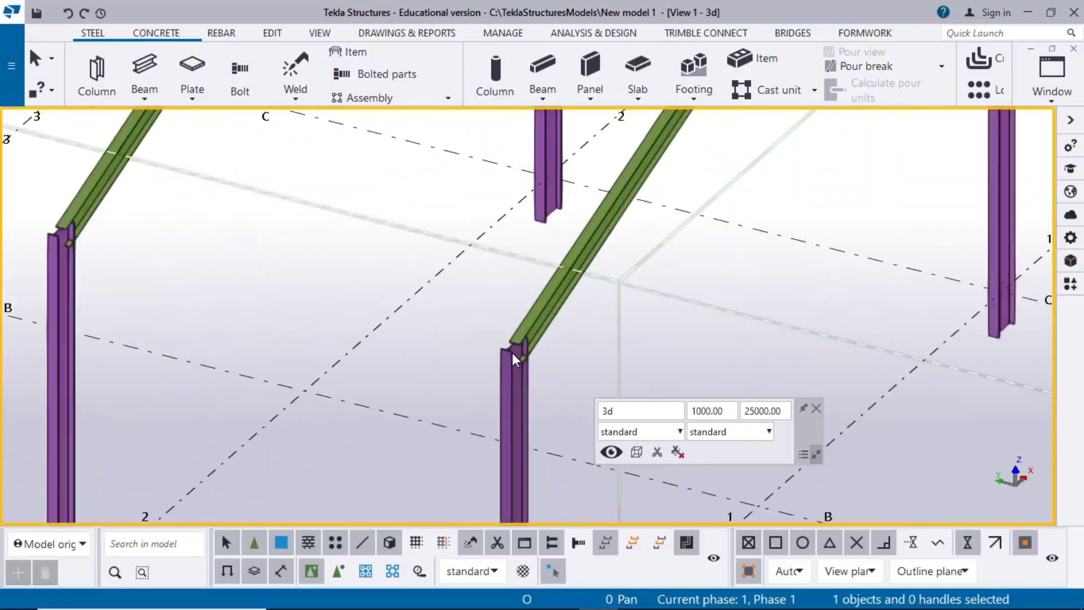
{"action": "scroll", "coordinate": [627, 356], "scroll_direction": "down", "scroll_amount": 1}
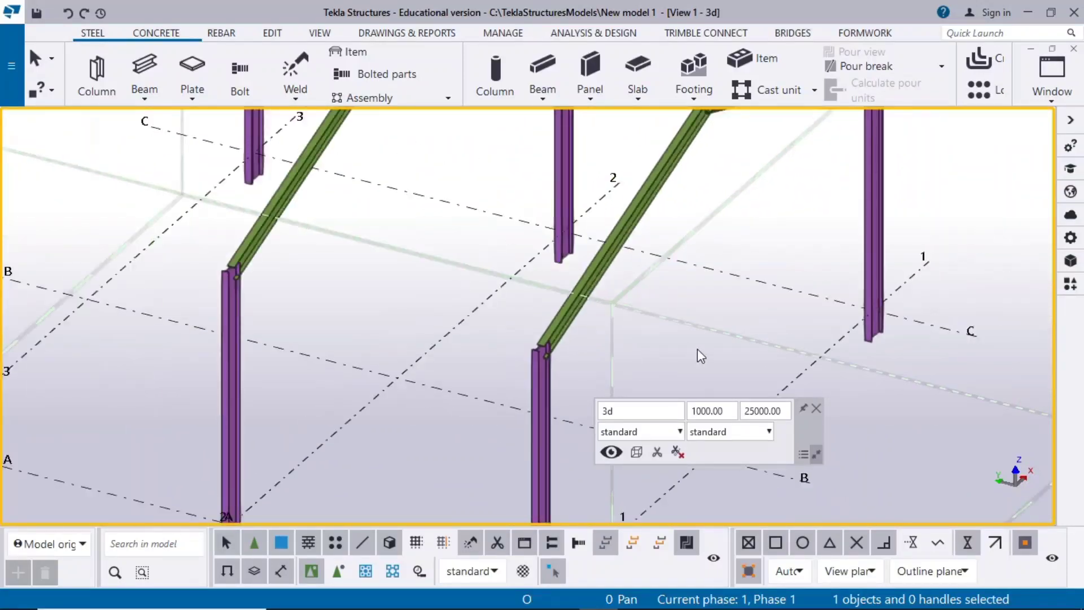
{"action": "left_click", "coordinate": [148, 97]}
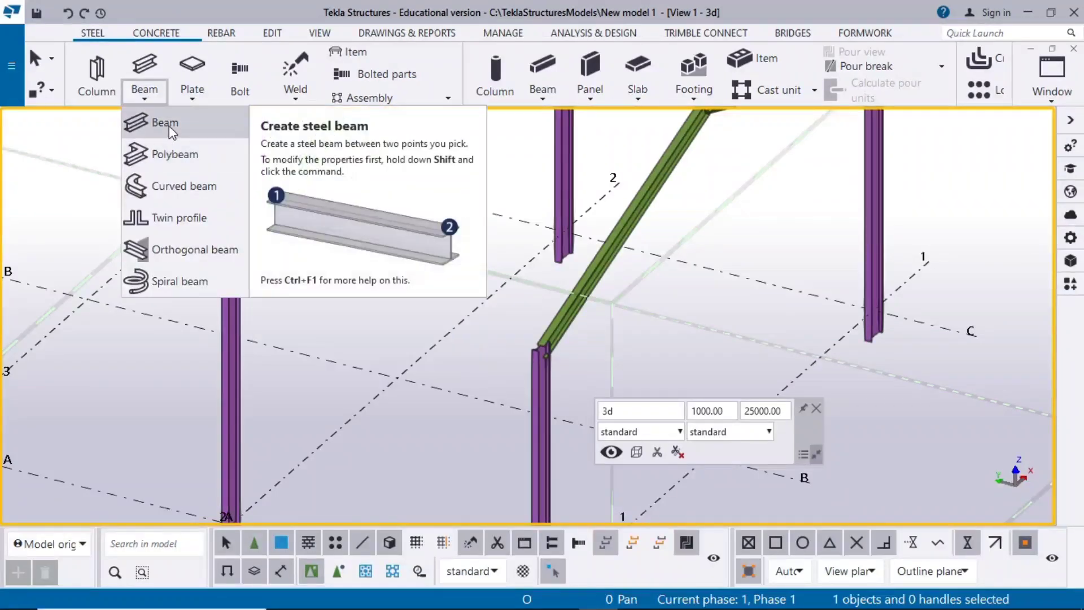
{"action": "left_click", "coordinate": [164, 125]}
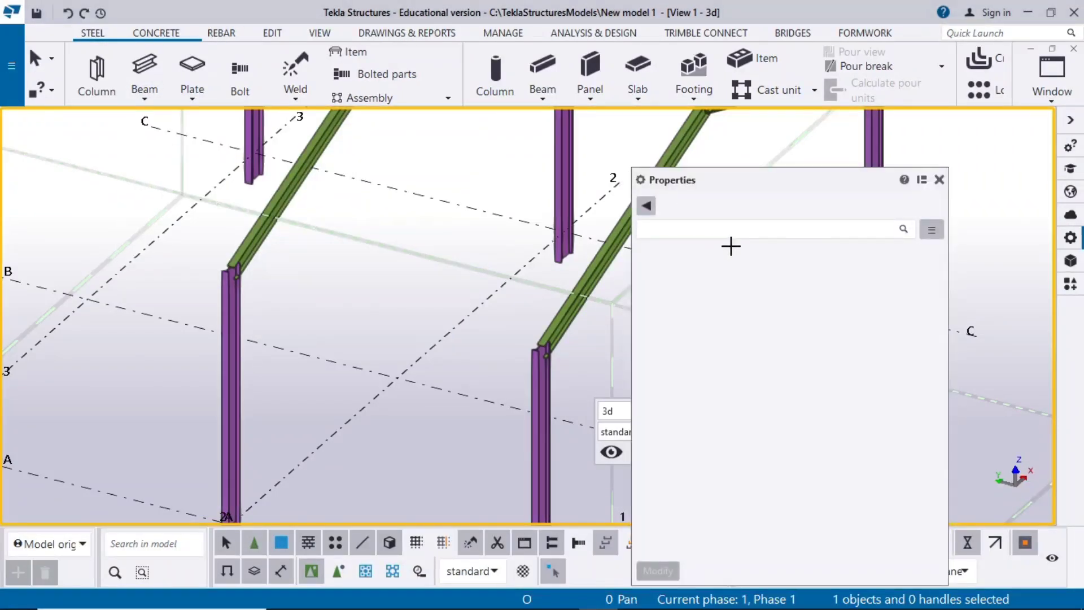
{"action": "left_click", "coordinate": [789, 212]}
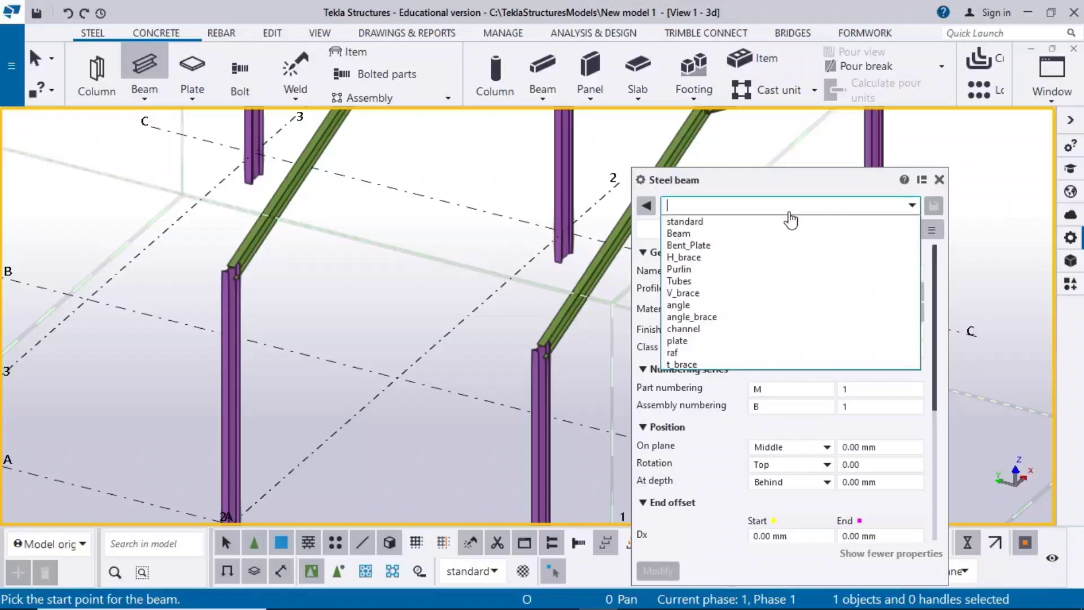
{"action": "left_click", "coordinate": [705, 269]}
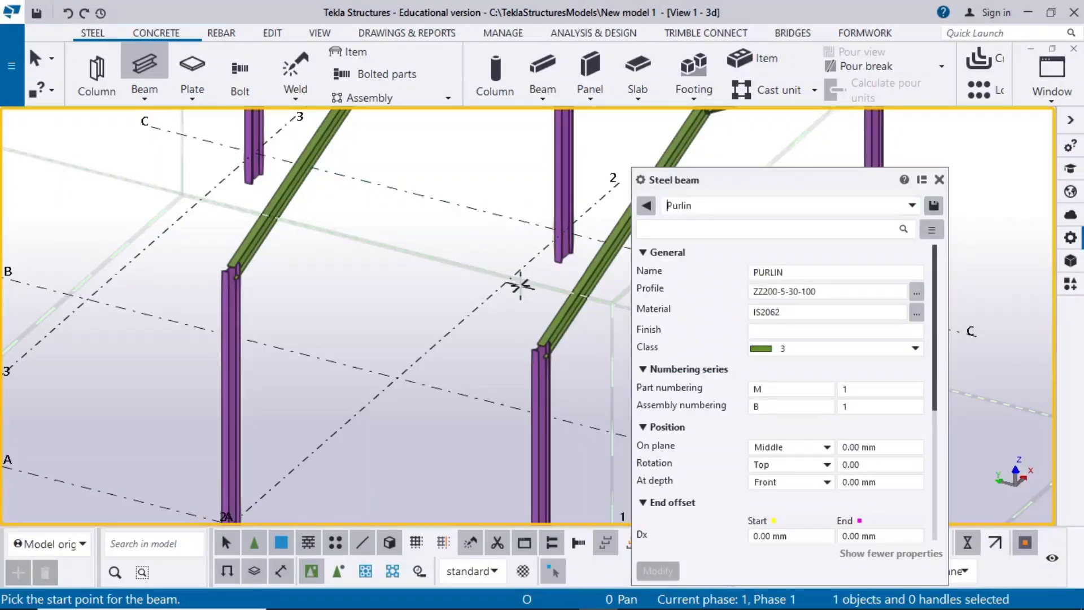
{"action": "left_click", "coordinate": [541, 346]}
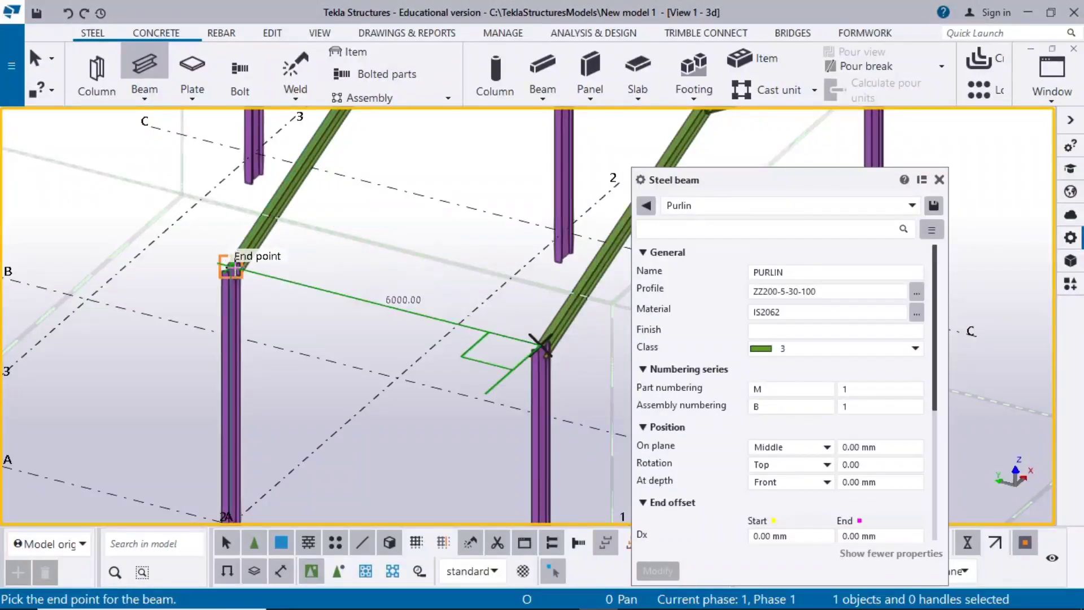
{"action": "left_click", "coordinate": [230, 262]}
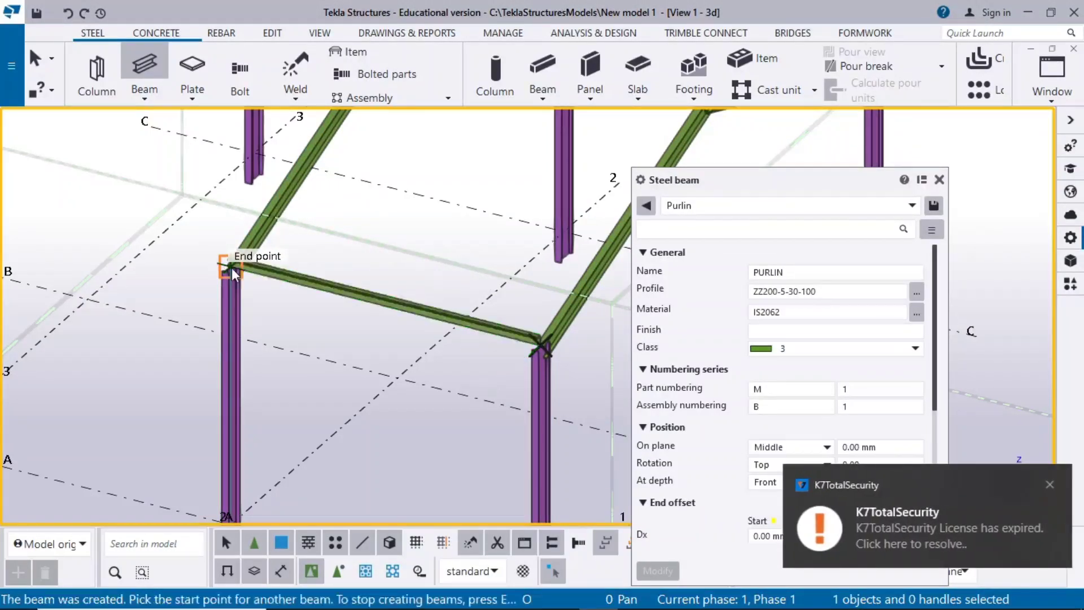
{"action": "left_click", "coordinate": [1051, 483]}
{"action": "right_click", "coordinate": [397, 209]}
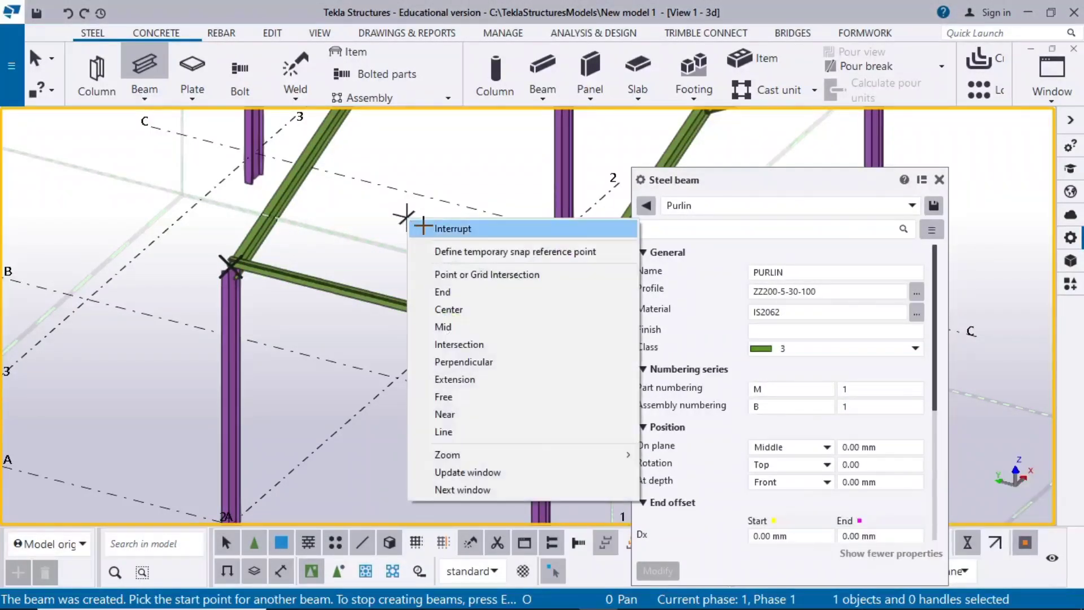
{"action": "left_click", "coordinate": [429, 215]}
Step: Change the purlin's profile to ISMC200 and close its properties
{"action": "left_click", "coordinate": [384, 289]}
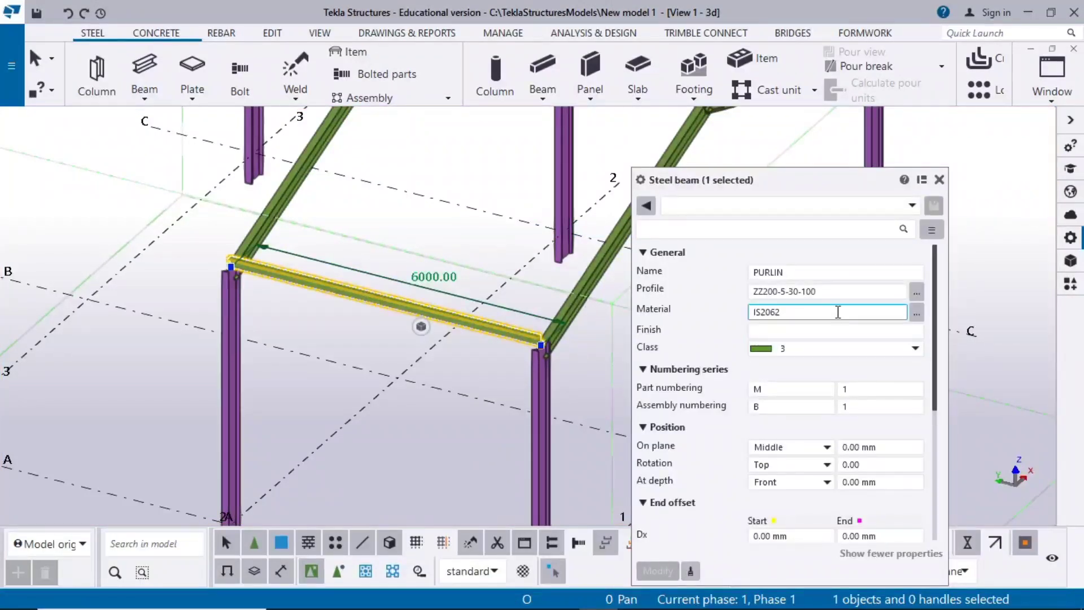
{"action": "left_click", "coordinate": [836, 293]}
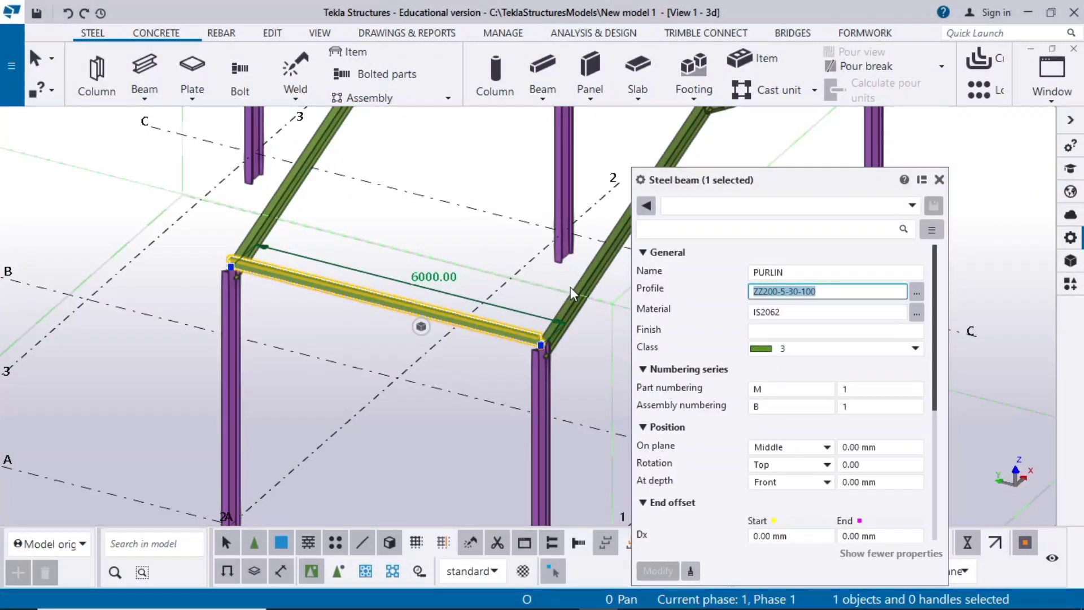
{"action": "type", "text": "ismc200"}
{"action": "left_click", "coordinate": [655, 571]}
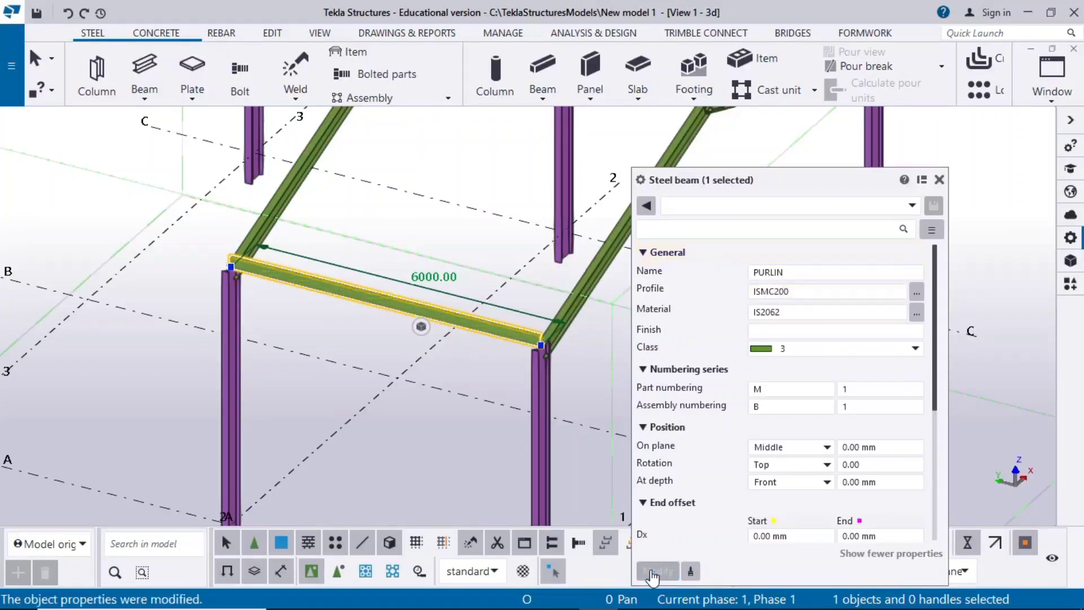
{"action": "left_click", "coordinate": [940, 179]}
Step: Switch to the GRID @1 view and examine how the purlin sits on the grid line A column top and rafter
{"action": "left_click", "coordinate": [1039, 79]}
{"action": "left_click", "coordinate": [1016, 240]}
{"action": "scroll", "coordinate": [381, 341], "scroll_direction": "up", "scroll_amount": 8}
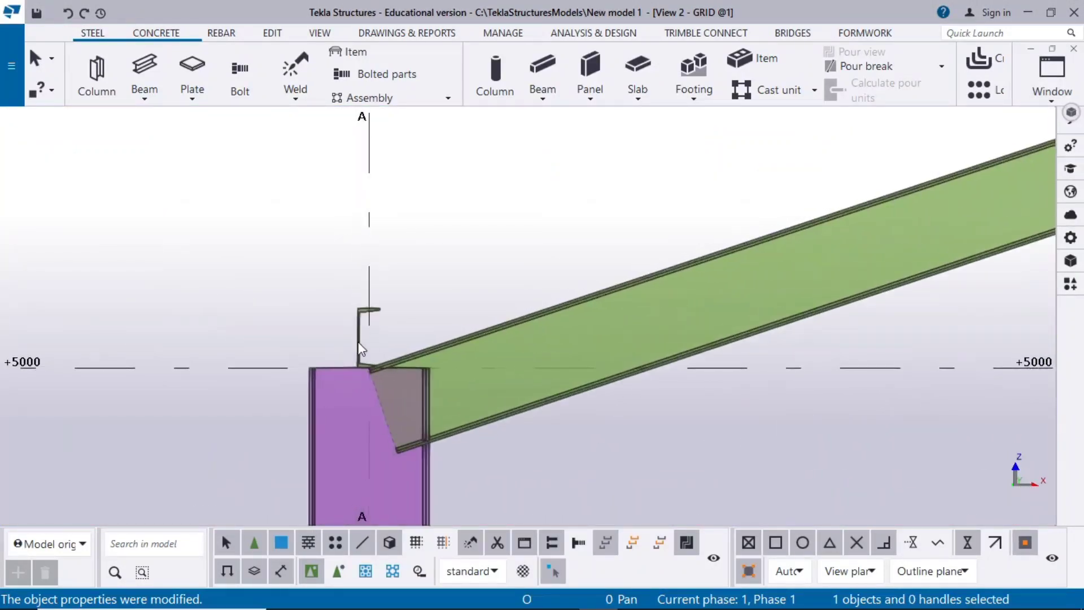
{"action": "left_click", "coordinate": [358, 343]}
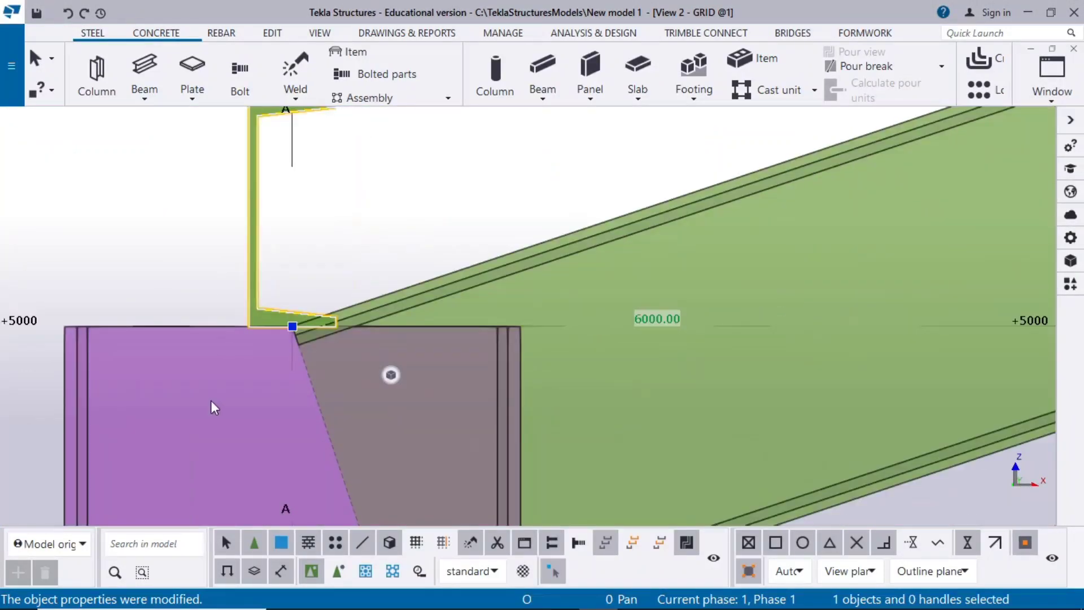
{"action": "scroll", "coordinate": [214, 402], "scroll_direction": "down", "scroll_amount": 5}
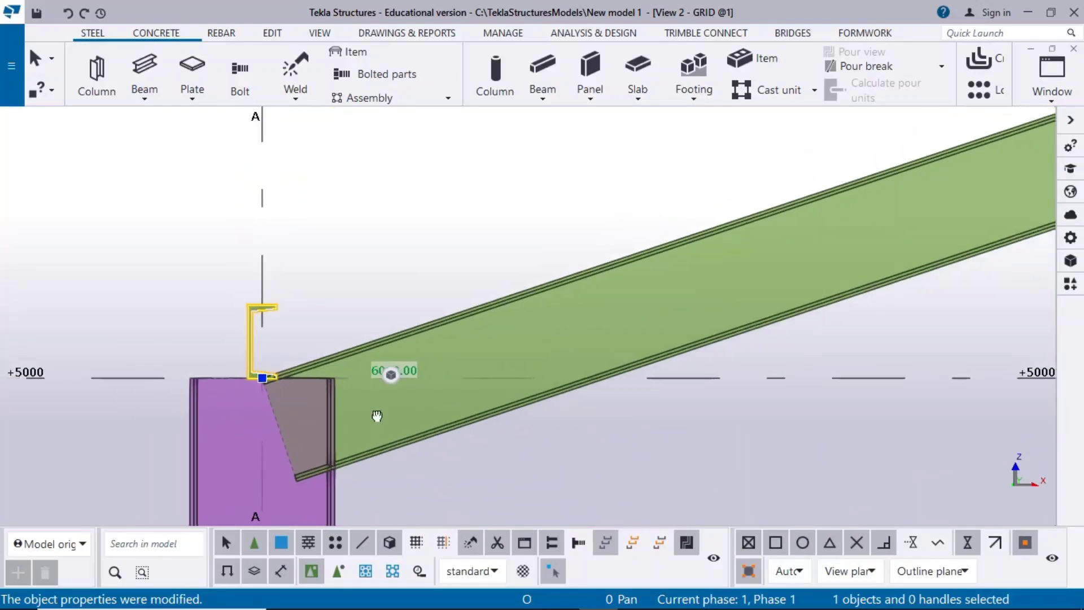
{"action": "middle_click_drag", "start_coordinate": [206, 424], "coordinate": [413, 415]}
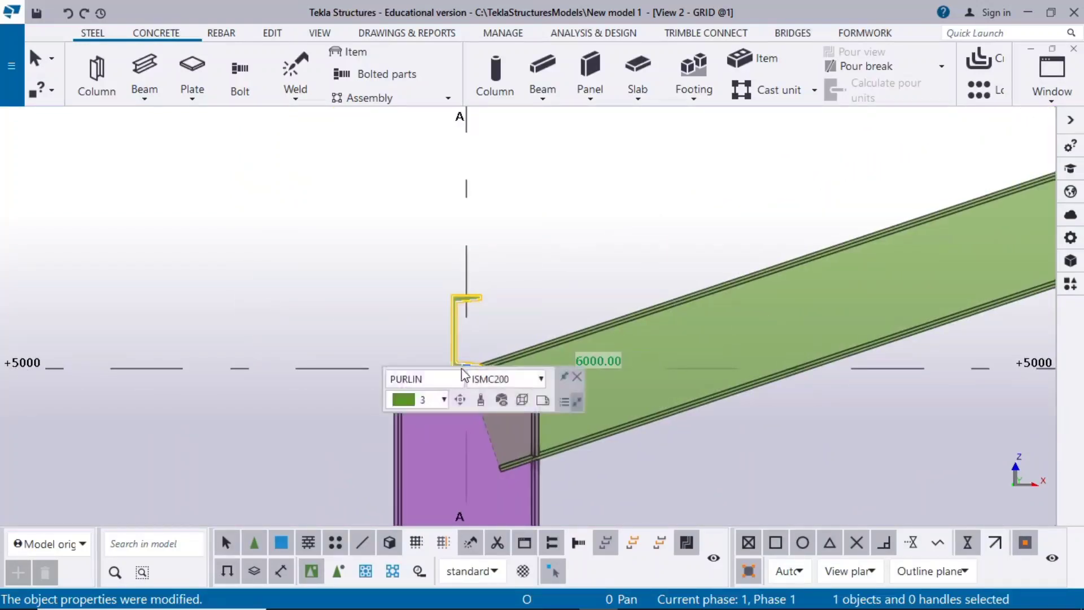
{"action": "scroll", "coordinate": [440, 490], "scroll_direction": "down", "scroll_amount": 1}
{"action": "scroll", "coordinate": [684, 478], "scroll_direction": "down", "scroll_amount": 1}
{"action": "middle_click_drag", "start_coordinate": [684, 479], "coordinate": [452, 401]}
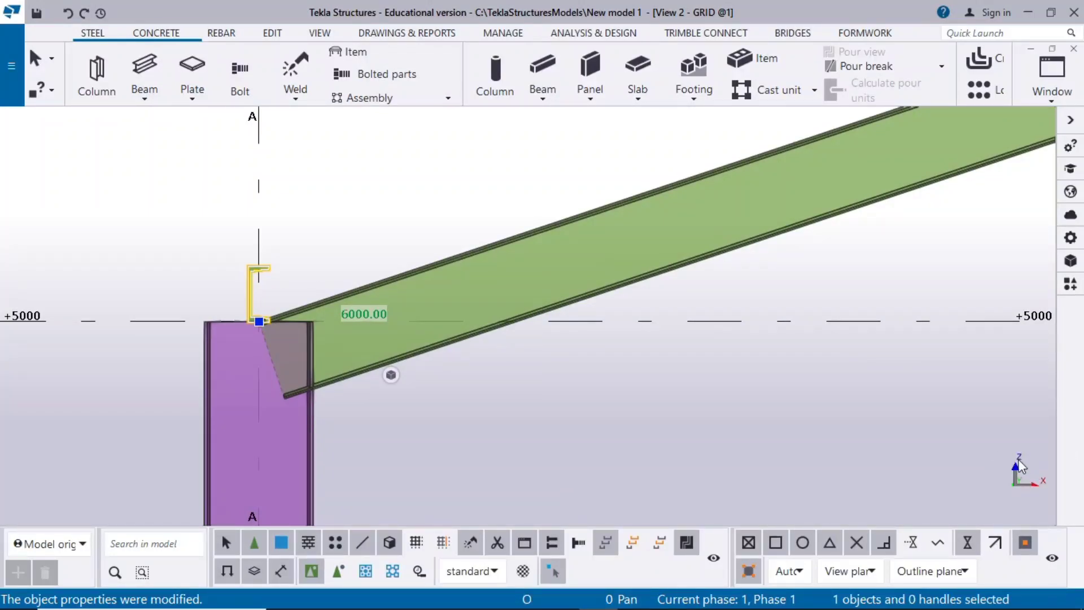
{"action": "left_click", "coordinate": [456, 431]}
Step: Copy the purlin linearly with dX 1500 and 8 copies, check the row along level +5000, and end the command
{"action": "left_click", "coordinate": [247, 287]}
{"action": "right_click", "coordinate": [158, 215]}
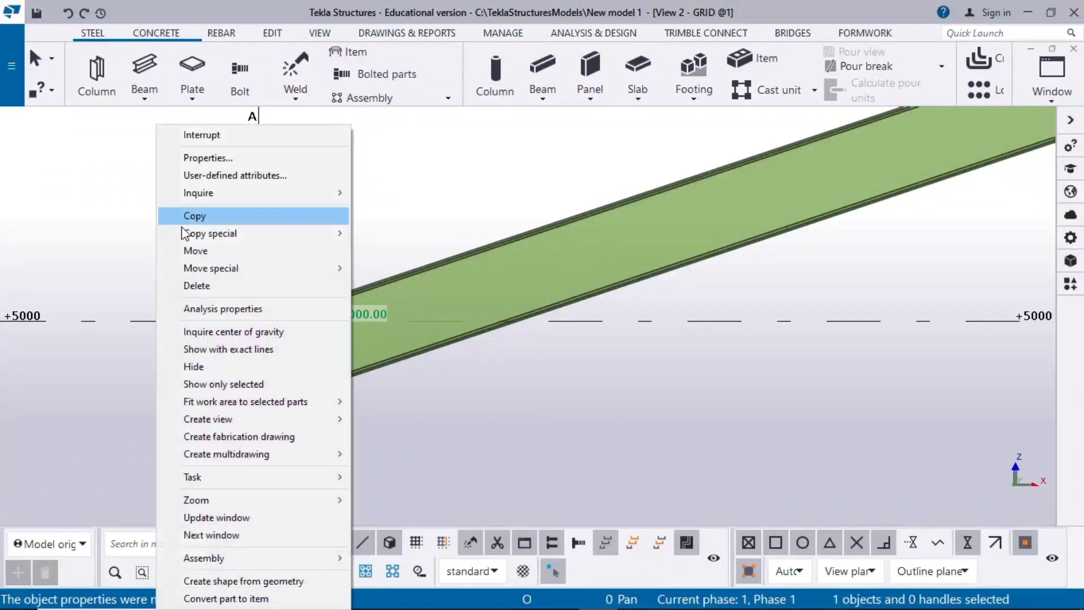
{"action": "mouse_move", "coordinate": [339, 234]}
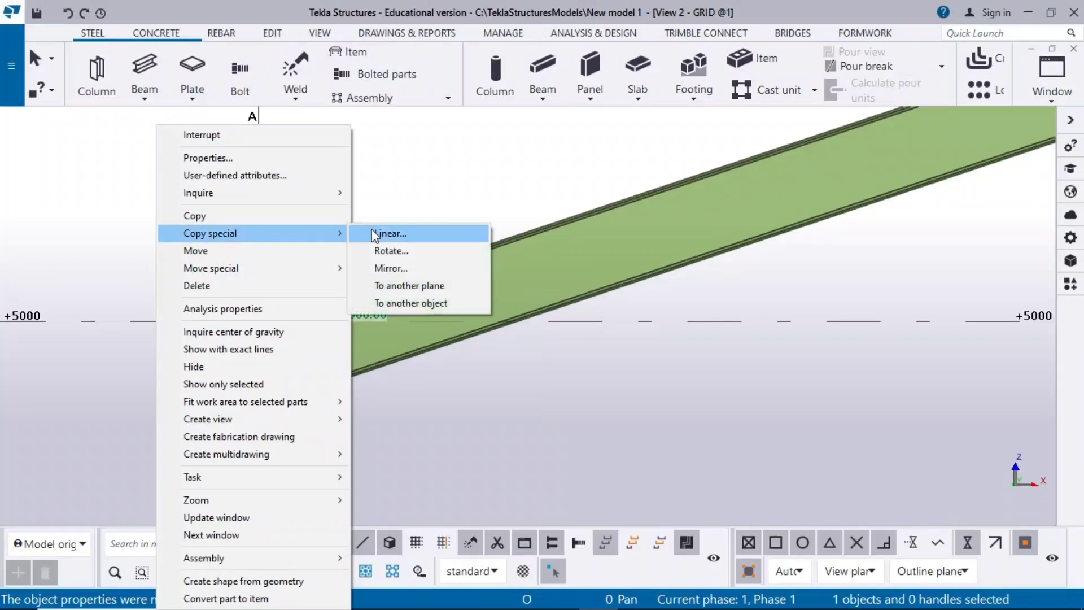
{"action": "left_click", "coordinate": [384, 233]}
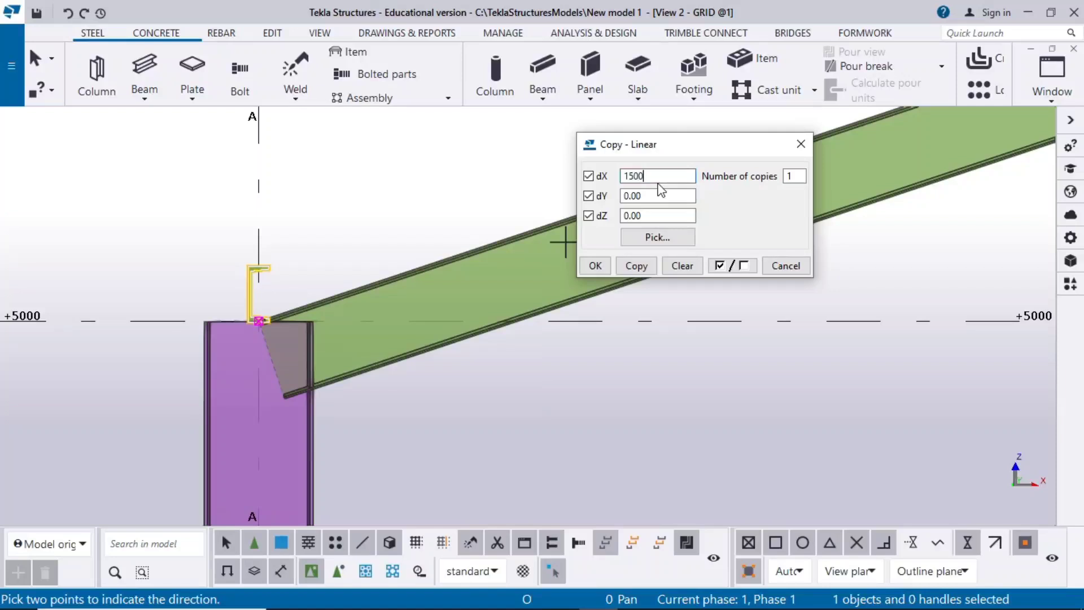
{"action": "type", "text": "8"}
{"action": "left_click", "coordinate": [638, 265]}
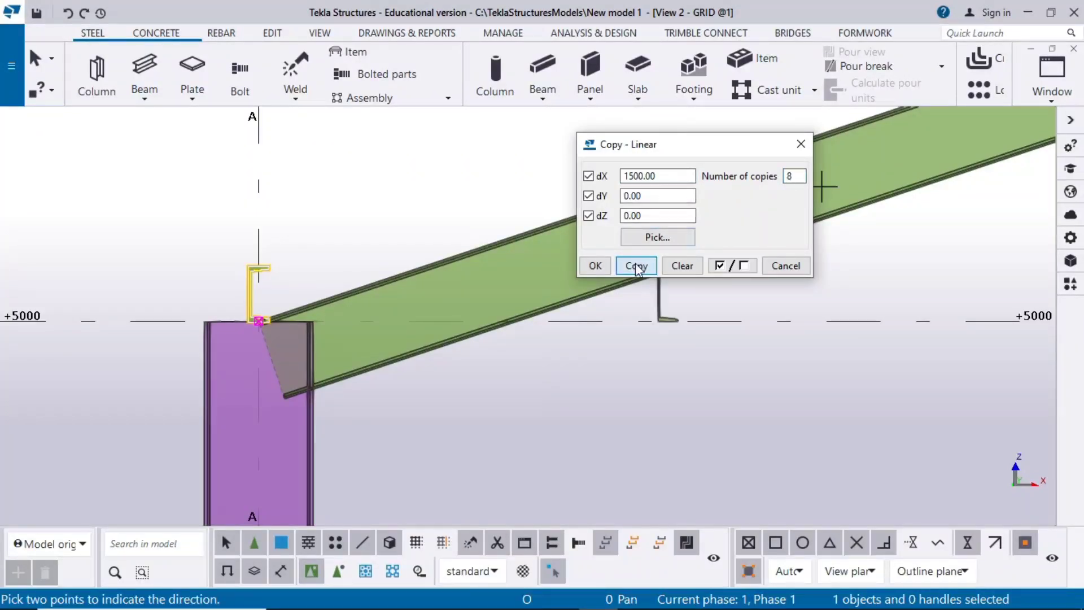
{"action": "left_click", "coordinate": [595, 265]}
{"action": "scroll", "coordinate": [486, 375], "scroll_direction": "down", "scroll_amount": 5}
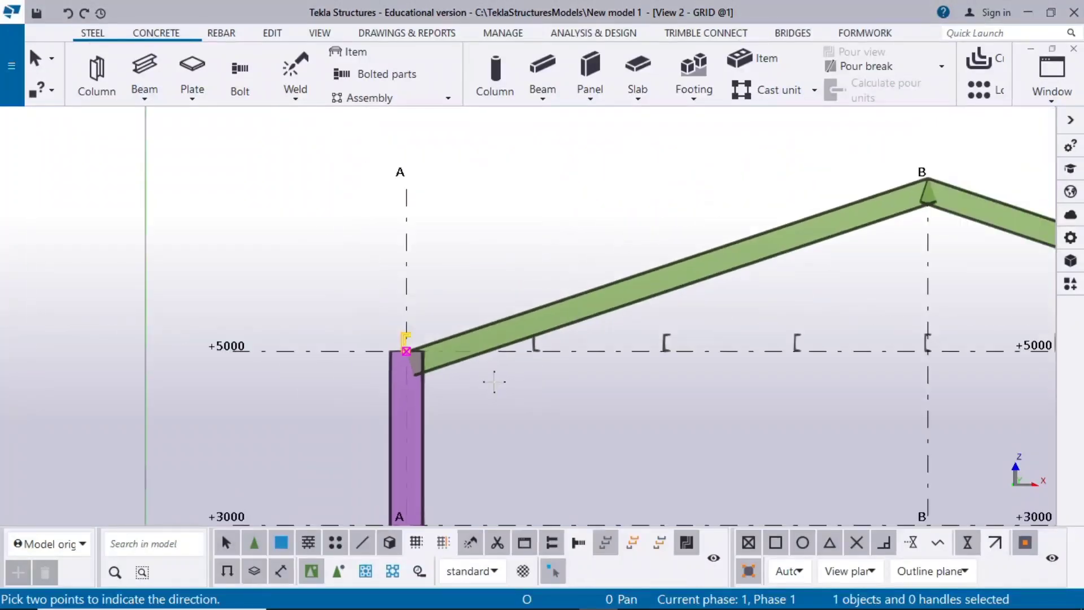
{"action": "scroll", "coordinate": [696, 391], "scroll_direction": "down", "scroll_amount": 4}
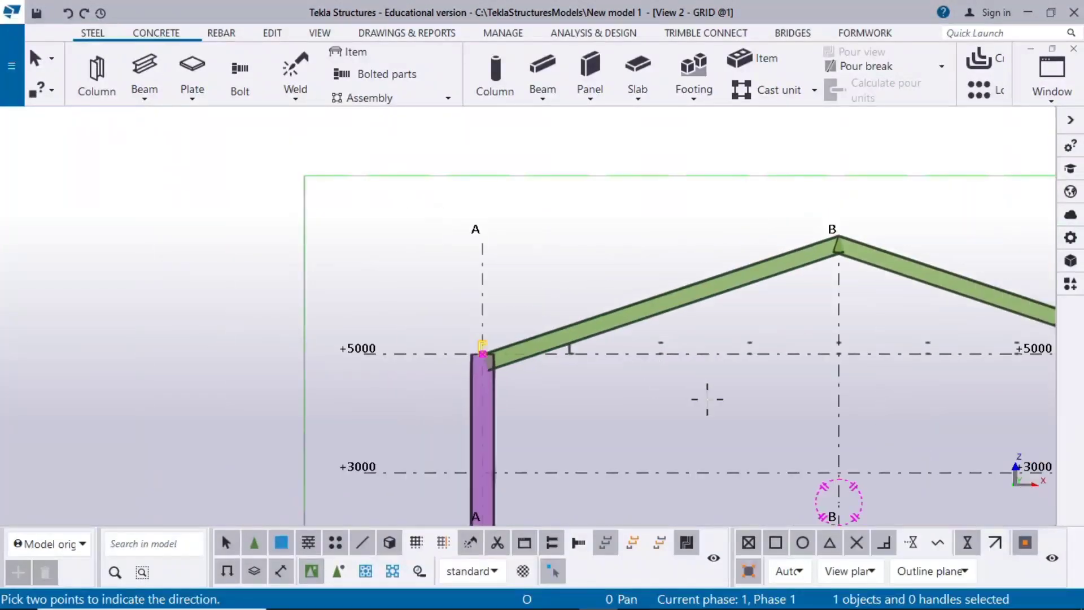
{"action": "scroll", "coordinate": [787, 322], "scroll_direction": "up", "scroll_amount": 5}
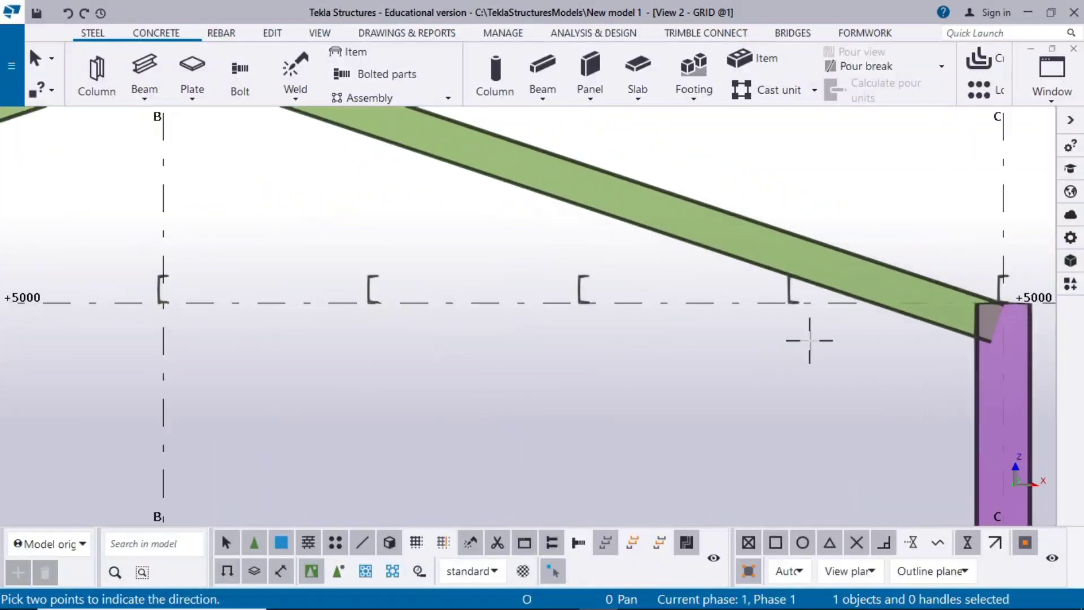
{"action": "scroll", "coordinate": [809, 340], "scroll_direction": "down", "scroll_amount": 6}
{"action": "right_click", "coordinate": [414, 197]}
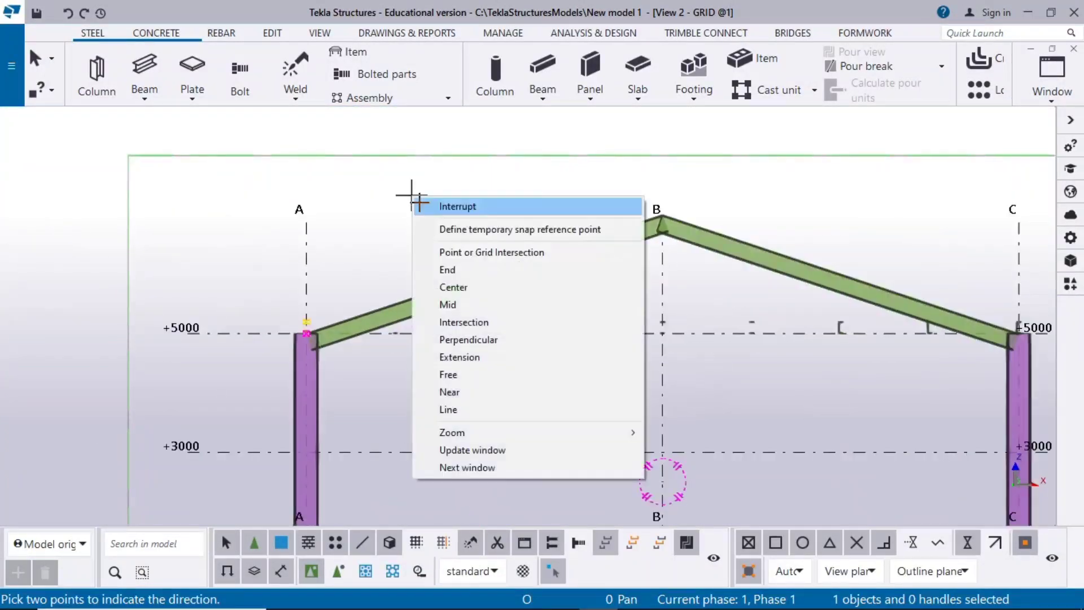
{"action": "left_click", "coordinate": [424, 209]}
Step: Delete all the purlins along level +5000 between grid lines A and C, leaving only the frame
{"action": "scroll", "coordinate": [331, 322], "scroll_direction": "up", "scroll_amount": 2}
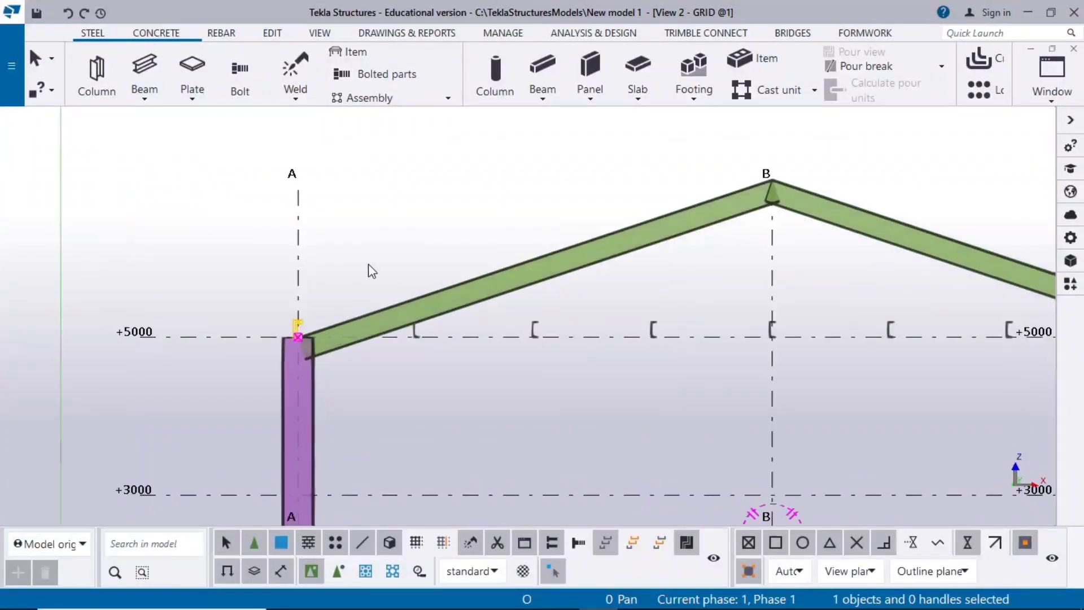
{"action": "left_click_drag", "start_coordinate": [358, 235], "coordinate": [879, 432]}
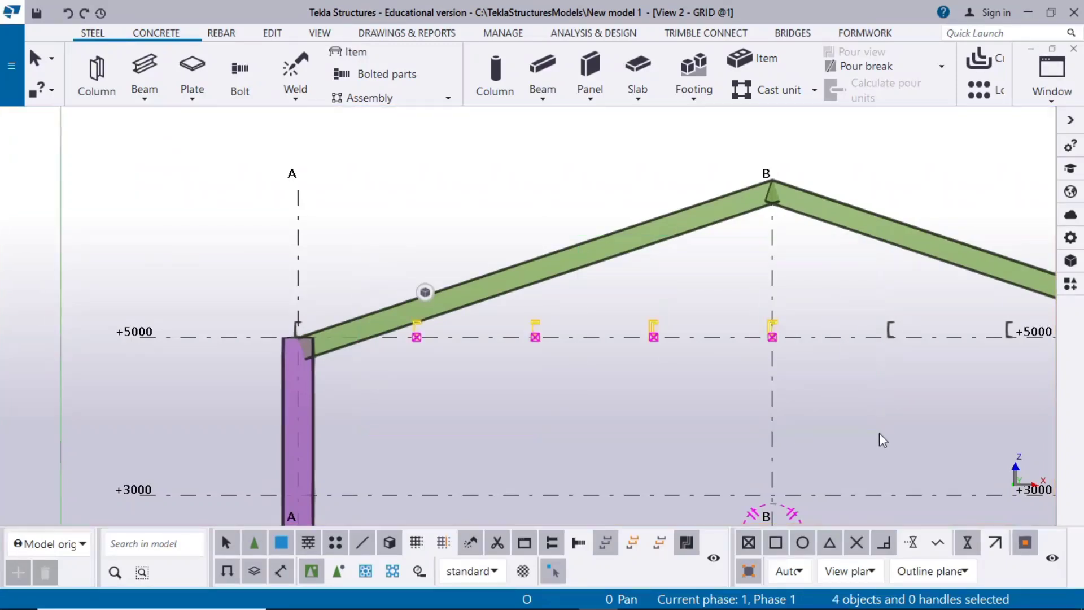
{"action": "key", "text": "Delete"}
{"action": "left_click_drag", "start_coordinate": [239, 193], "coordinate": [483, 395]}
{"action": "scroll", "coordinate": [572, 430], "scroll_direction": "down", "scroll_amount": 2}
{"action": "middle_click_drag", "start_coordinate": [862, 464], "coordinate": [479, 414]}
{"action": "left_click", "coordinate": [497, 292]}
{"action": "left_click_drag", "start_coordinate": [339, 181], "coordinate": [572, 350]}
{"action": "key", "text": "Delete"}
{"action": "left_click", "coordinate": [534, 353]}
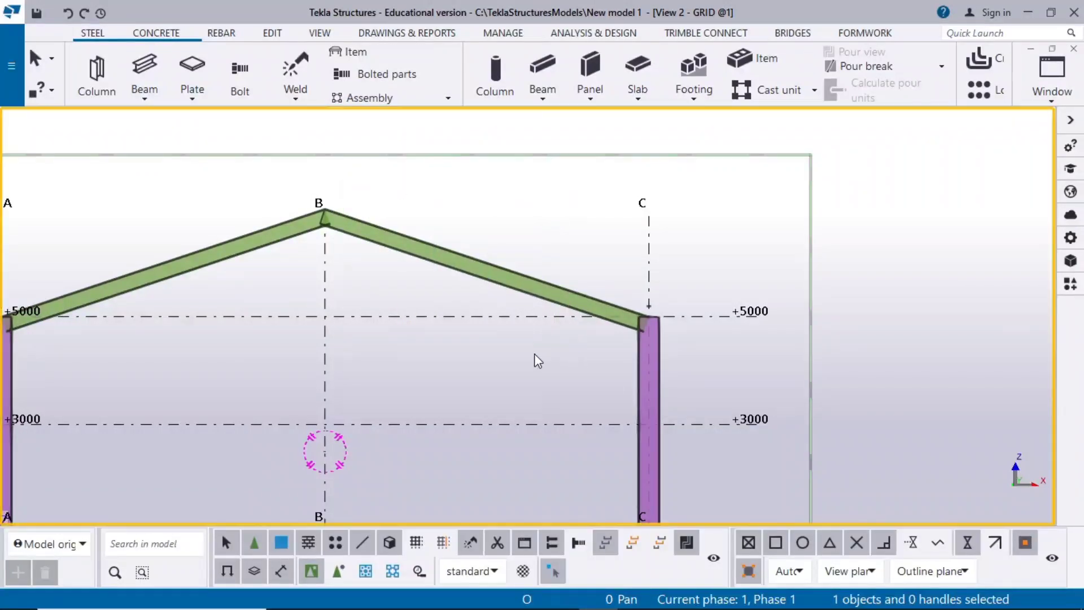
{"action": "scroll", "coordinate": [535, 353], "scroll_direction": "down", "scroll_amount": 2}
{"action": "middle_click_drag", "start_coordinate": [534, 353], "coordinate": [797, 270]}
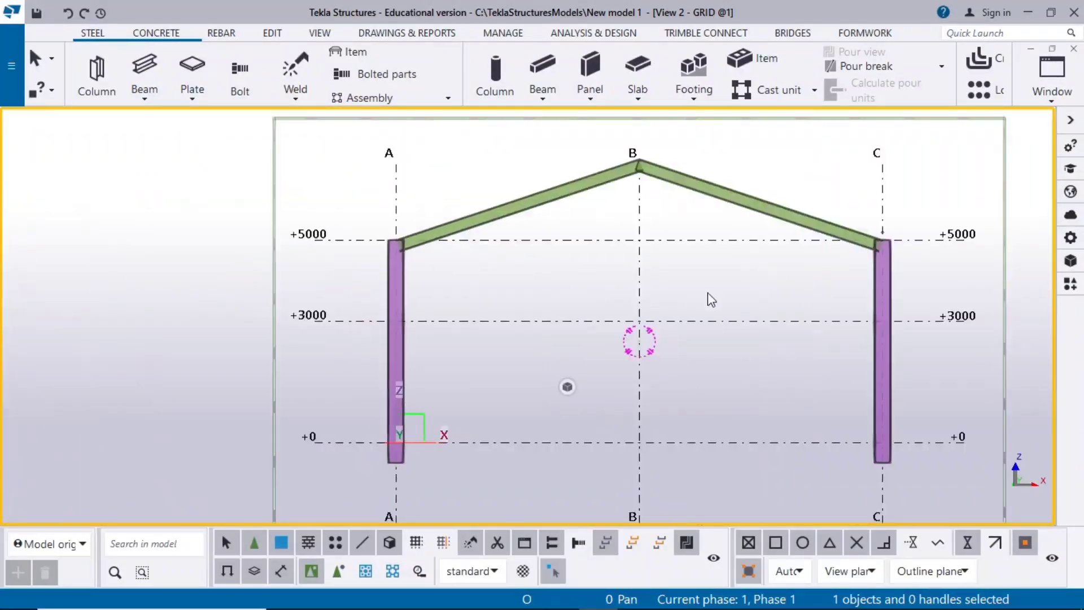
Step: Set the work plane along the slope of the rafter between grid lines A and B with the Work plane tool, and end the command
{"action": "left_click", "coordinate": [319, 35]}
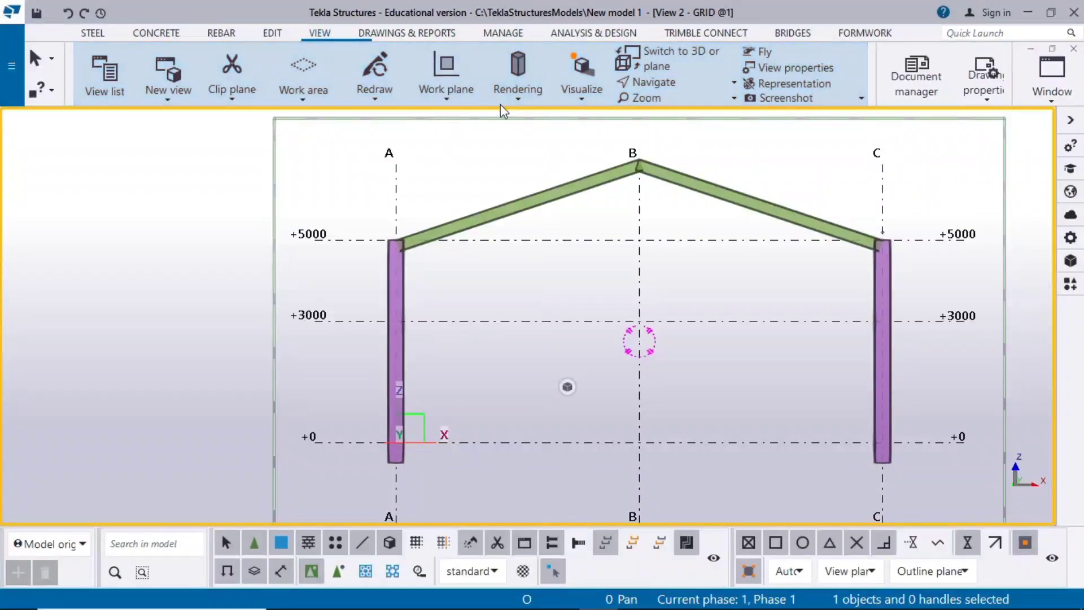
{"action": "left_click", "coordinate": [447, 96]}
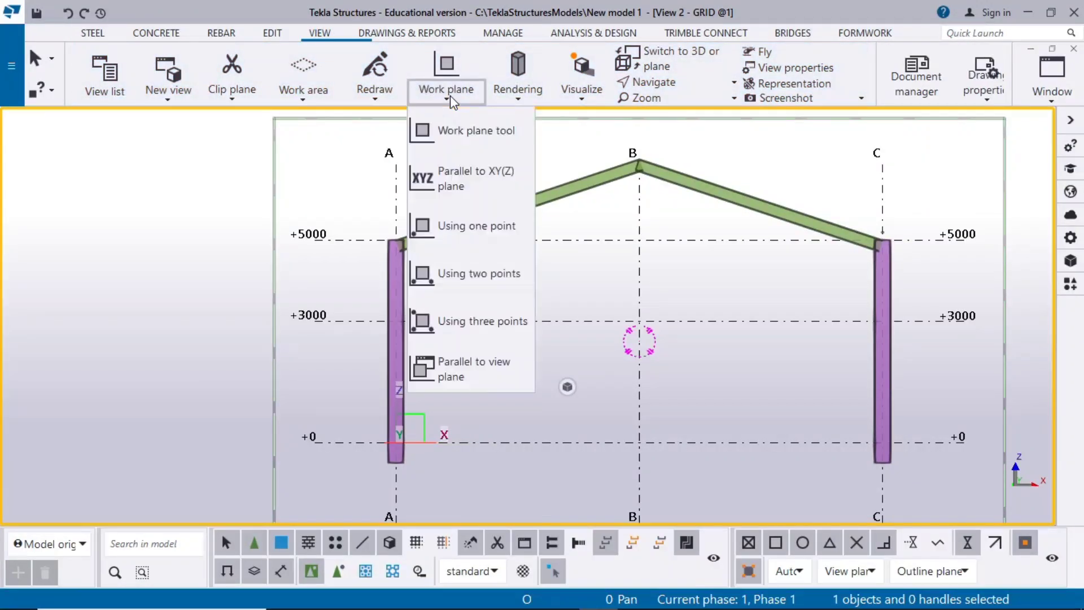
{"action": "left_click", "coordinate": [469, 130]}
{"action": "middle_click_drag", "start_coordinate": [448, 145], "coordinate": [397, 236]}
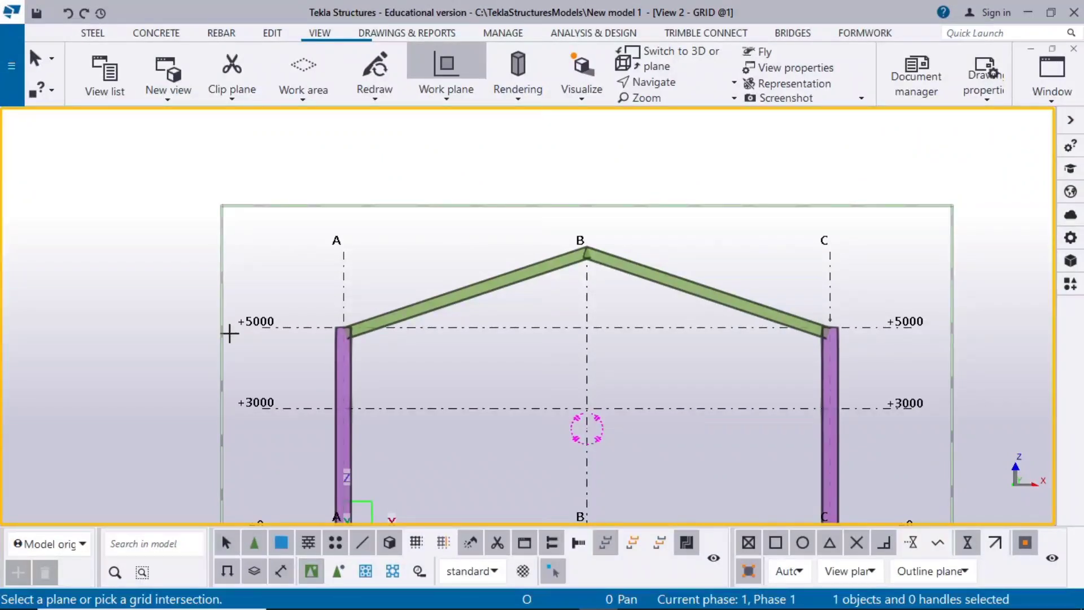
{"action": "scroll", "coordinate": [229, 333], "scroll_direction": "up", "scroll_amount": 5}
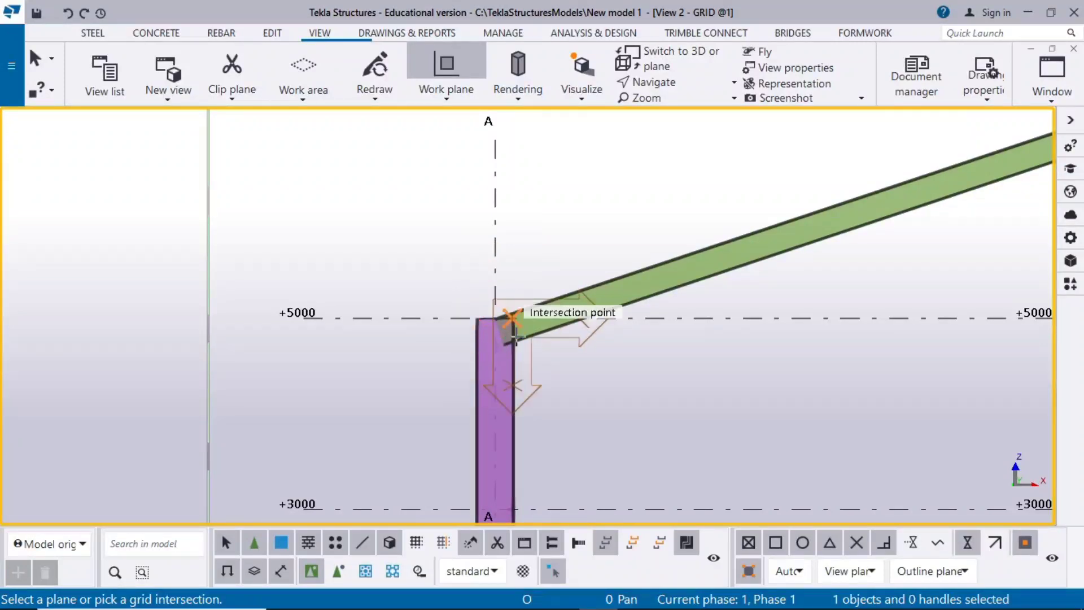
{"action": "left_click", "coordinate": [561, 297]}
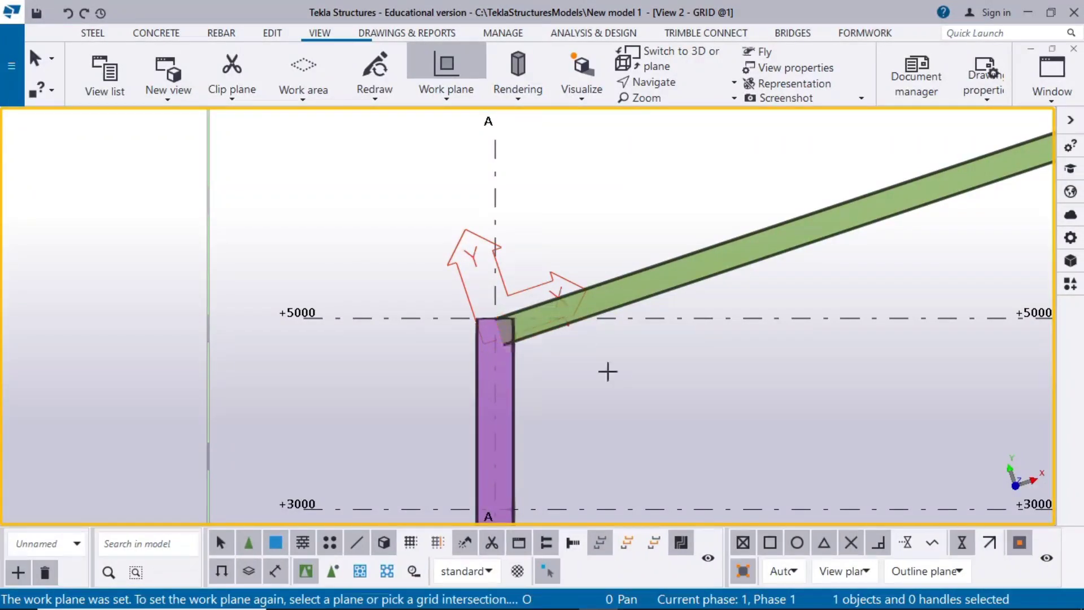
{"action": "right_click", "coordinate": [235, 211]}
{"action": "left_click", "coordinate": [271, 219]}
{"action": "scroll", "coordinate": [720, 480], "scroll_direction": "down", "scroll_amount": 1}
{"action": "middle_click_drag", "start_coordinate": [797, 503], "coordinate": [422, 359]}
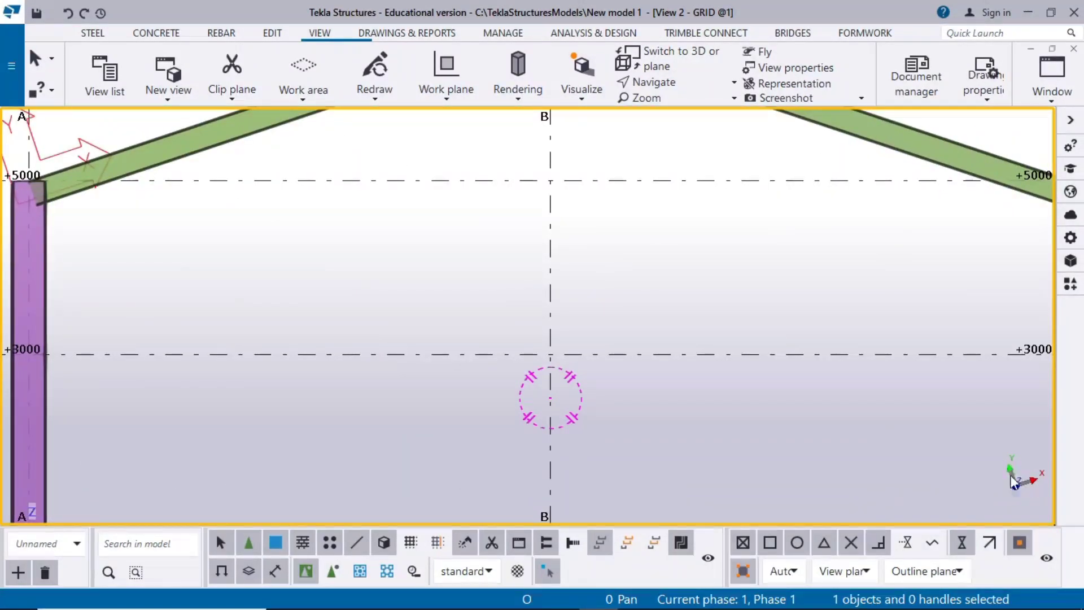
{"action": "scroll", "coordinate": [1013, 483], "scroll_direction": "down", "scroll_amount": 2}
{"action": "middle_click_drag", "start_coordinate": [571, 392], "coordinate": [566, 428]}
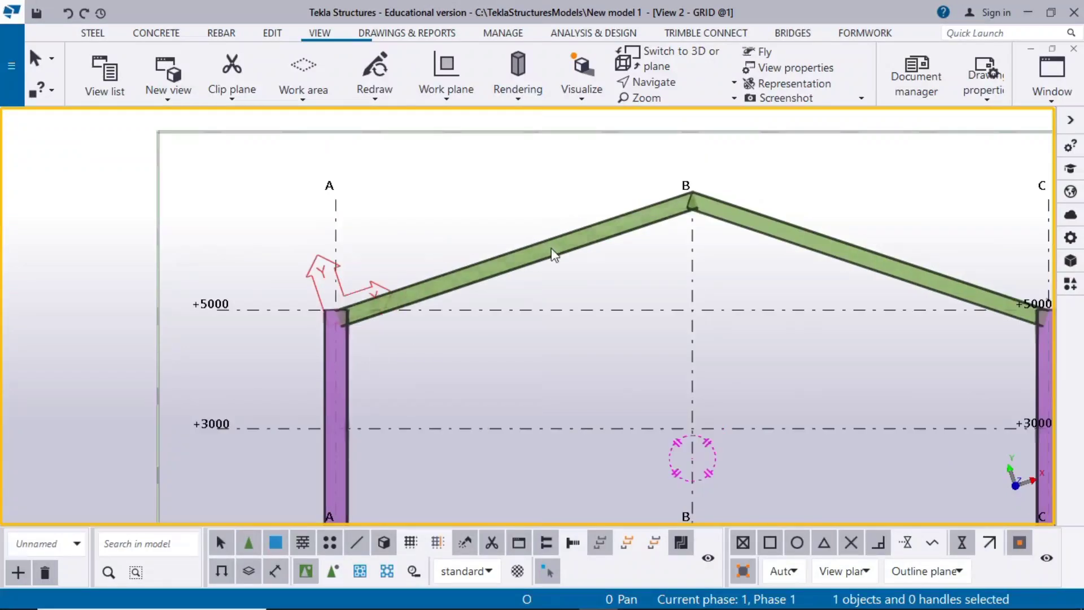
Step: Switch to the 3D view and model a steel beam along grid line A from the frame 1 column top to the frame 2 column top
{"action": "left_click", "coordinate": [1039, 91]}
{"action": "left_click", "coordinate": [1008, 209]}
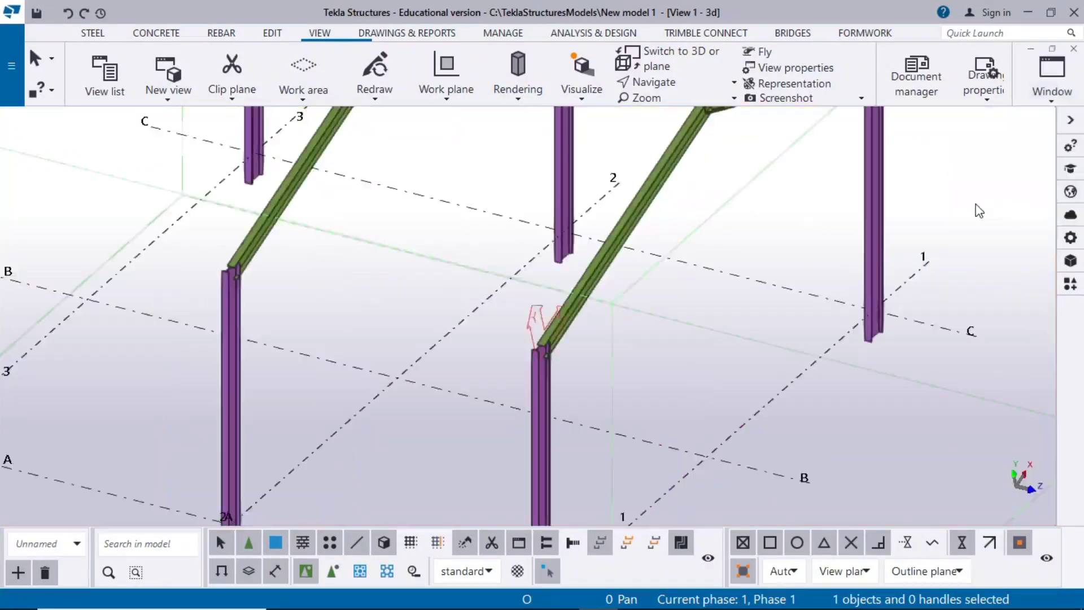
{"action": "scroll", "coordinate": [520, 343], "scroll_direction": "down", "scroll_amount": 2}
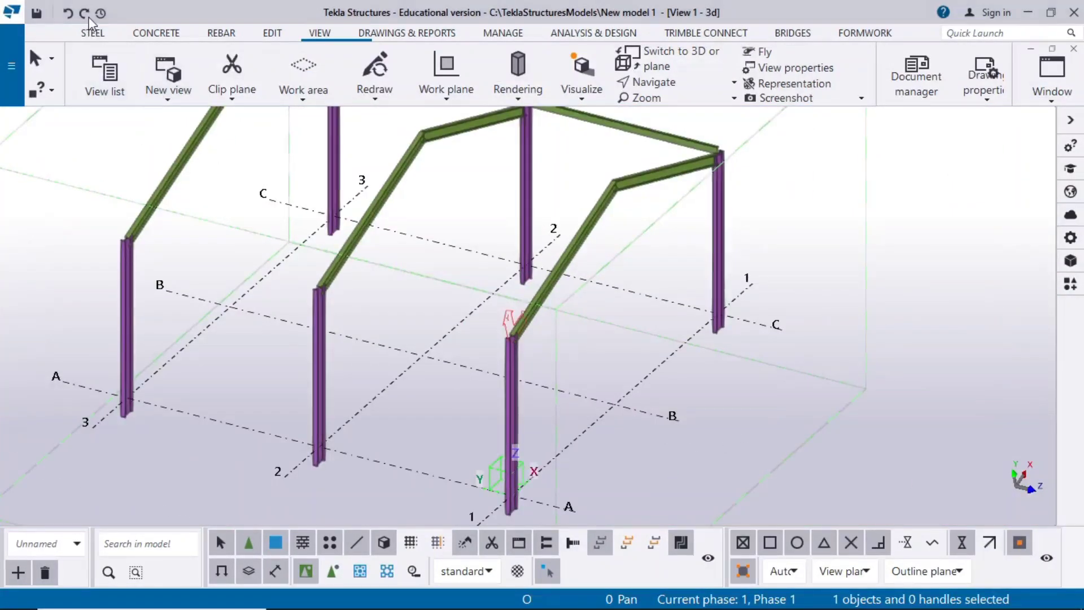
{"action": "left_click", "coordinate": [93, 35]}
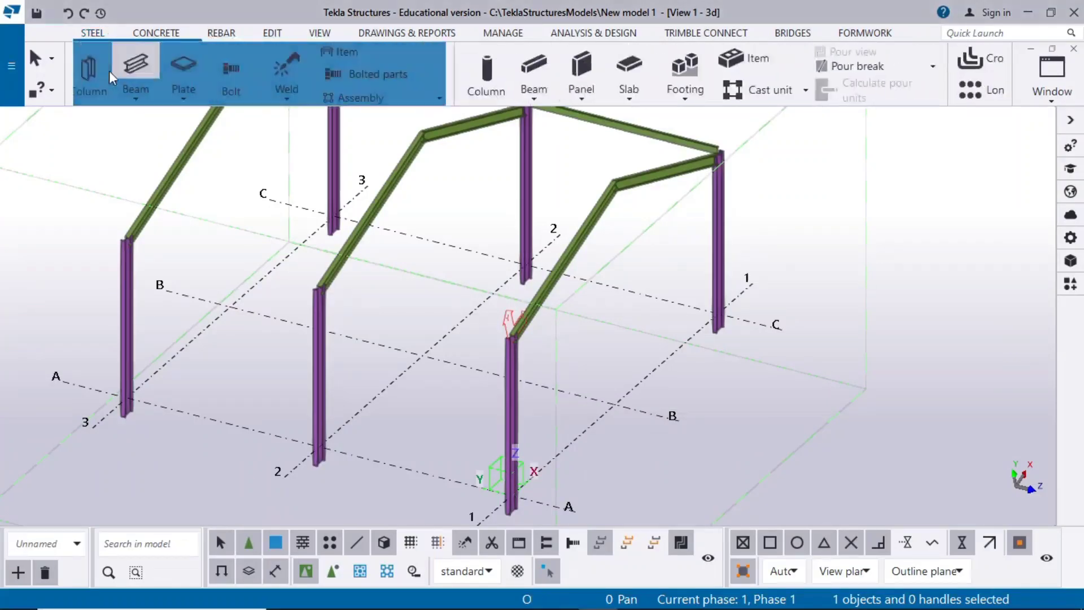
{"action": "left_click", "coordinate": [145, 99]}
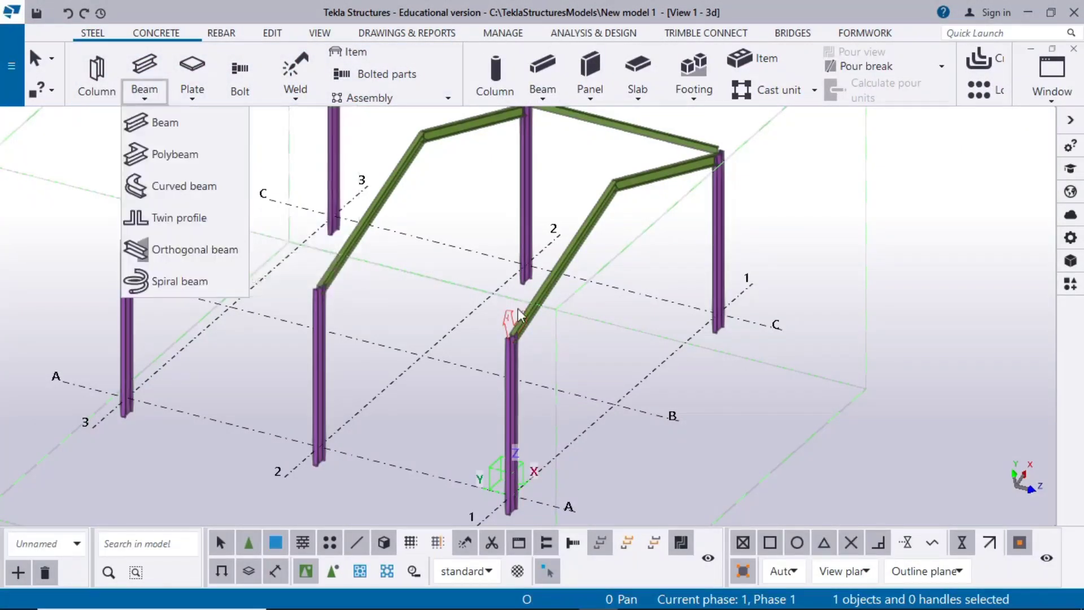
{"action": "left_click", "coordinate": [166, 122]}
{"action": "scroll", "coordinate": [511, 339], "scroll_direction": "up", "scroll_amount": 2}
{"action": "left_click", "coordinate": [510, 346]}
{"action": "left_click", "coordinate": [276, 288]}
{"action": "right_click", "coordinate": [208, 206]}
{"action": "left_click", "coordinate": [243, 219]}
Step: Switch to the GRID @1 view and set the new purlin's rotation to Back after trying Front
{"action": "left_click", "coordinate": [1050, 85]}
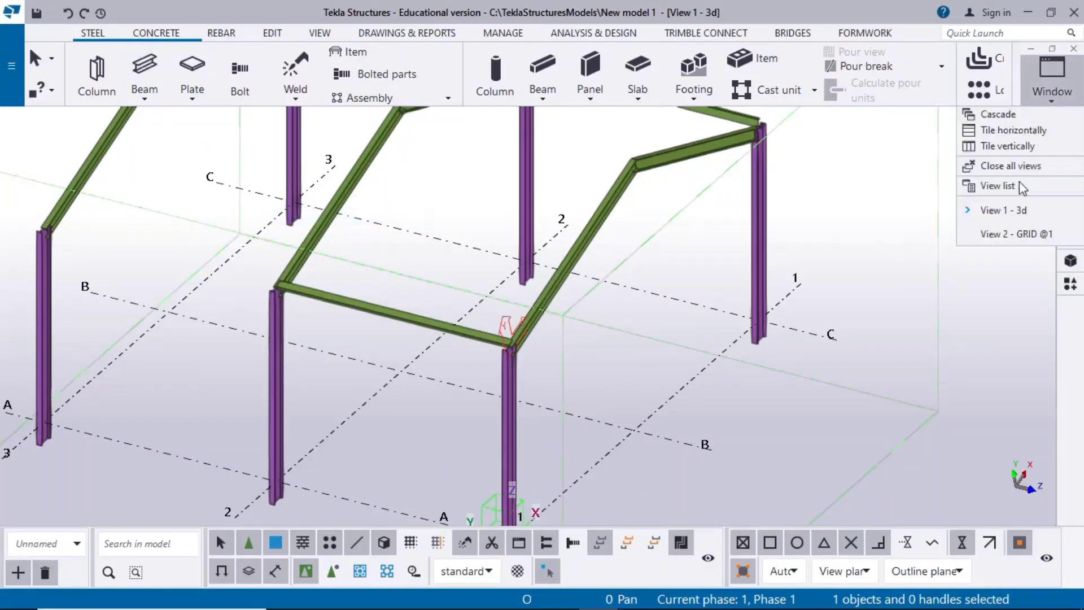
{"action": "left_click", "coordinate": [1011, 231]}
{"action": "scroll", "coordinate": [315, 308], "scroll_direction": "up", "scroll_amount": 3}
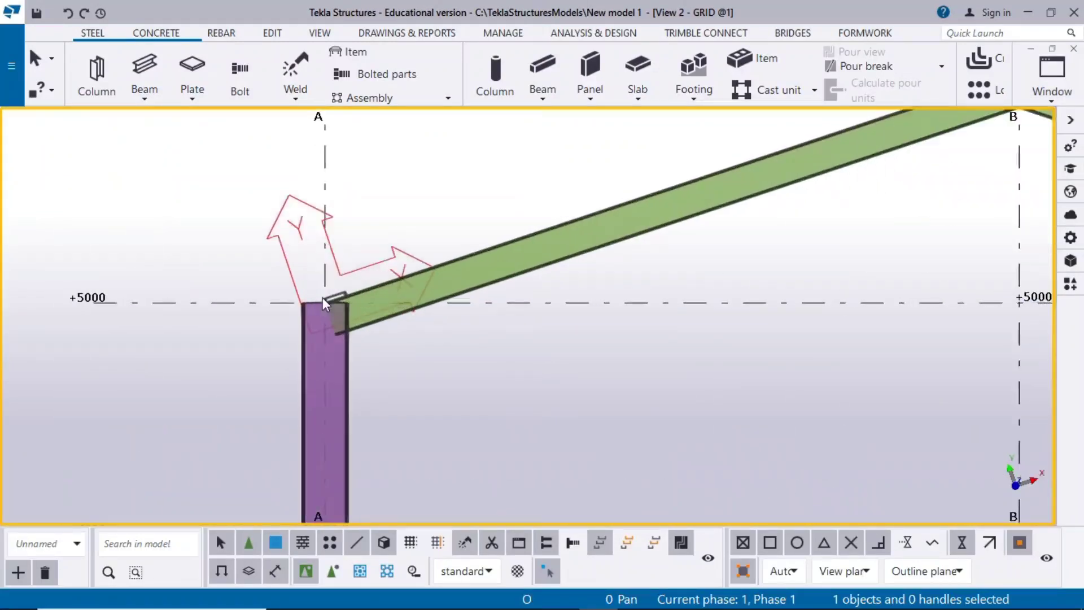
{"action": "scroll", "coordinate": [337, 296], "scroll_direction": "up", "scroll_amount": 4}
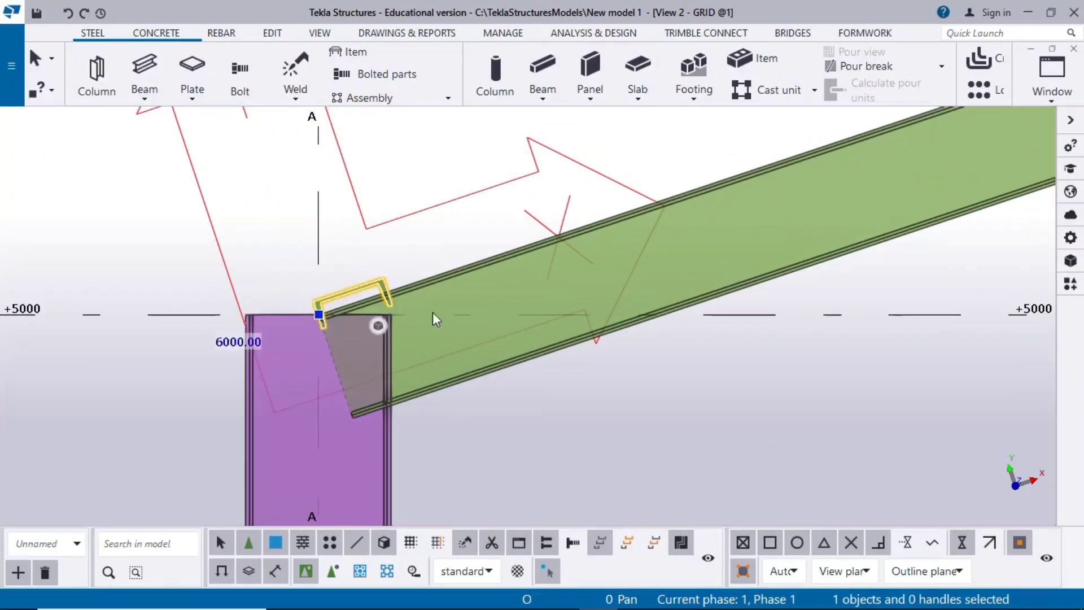
{"action": "scroll", "coordinate": [362, 321], "scroll_direction": "down", "scroll_amount": 2}
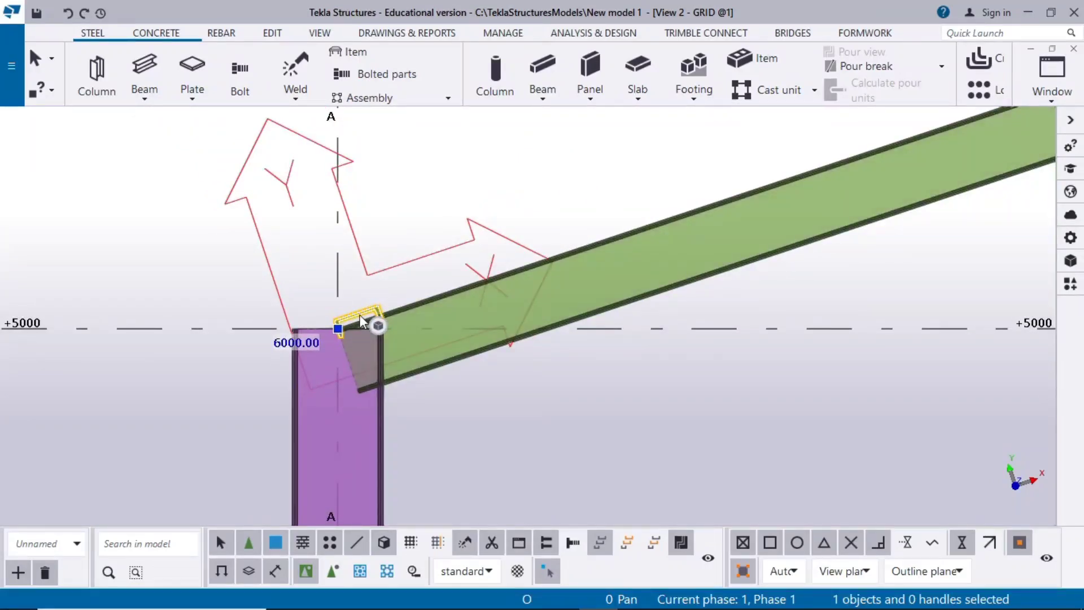
{"action": "double_click", "coordinate": [359, 317]}
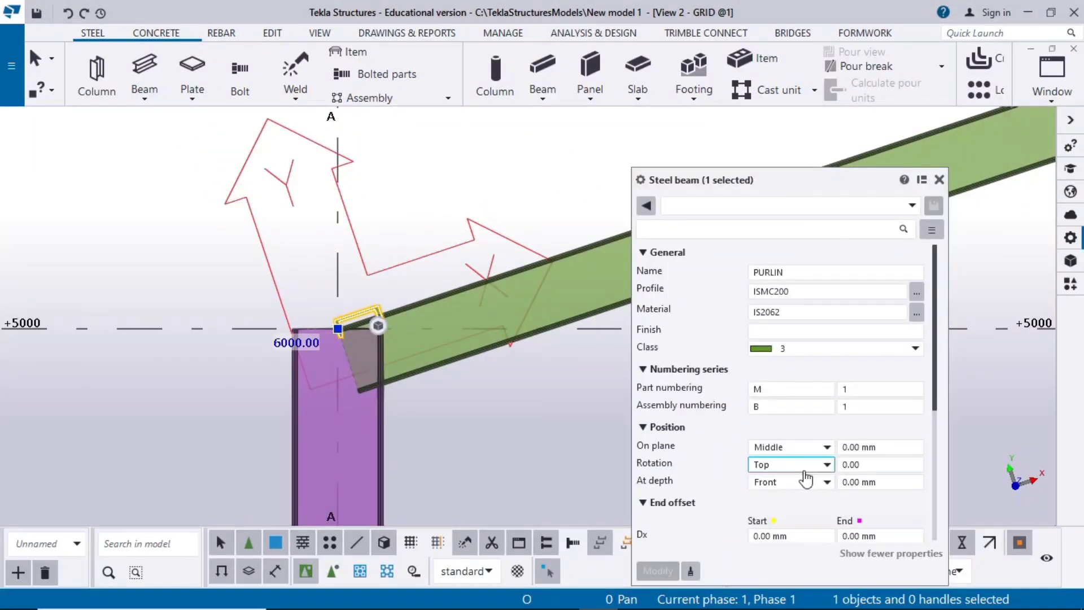
{"action": "left_click", "coordinate": [826, 464]}
{"action": "left_click", "coordinate": [790, 480]}
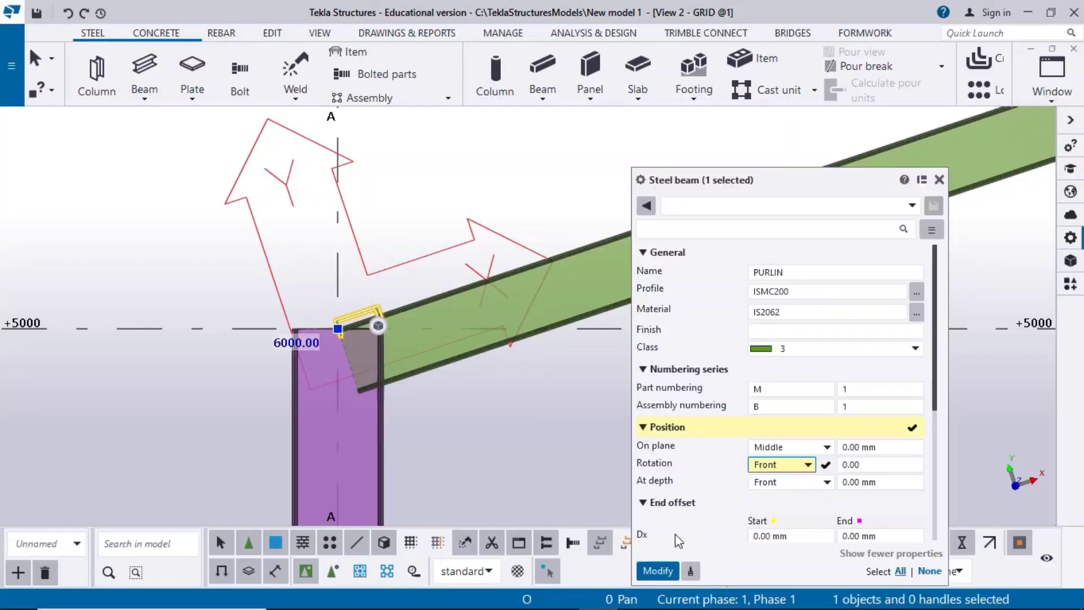
{"action": "left_click", "coordinate": [658, 571]}
{"action": "left_click", "coordinate": [802, 476]}
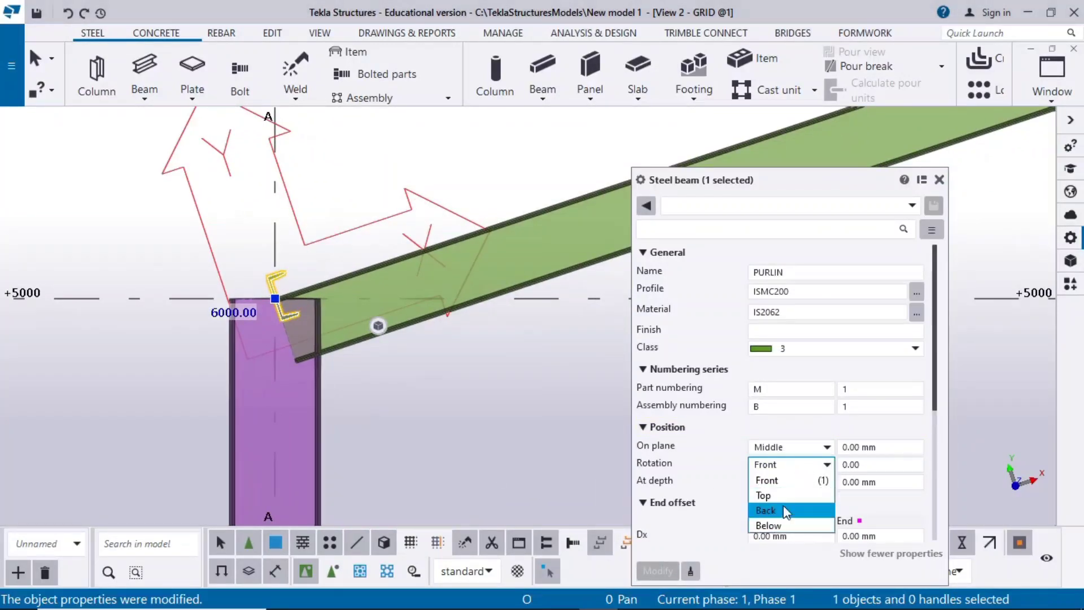
{"action": "left_click", "coordinate": [779, 512]}
{"action": "left_click", "coordinate": [666, 569]}
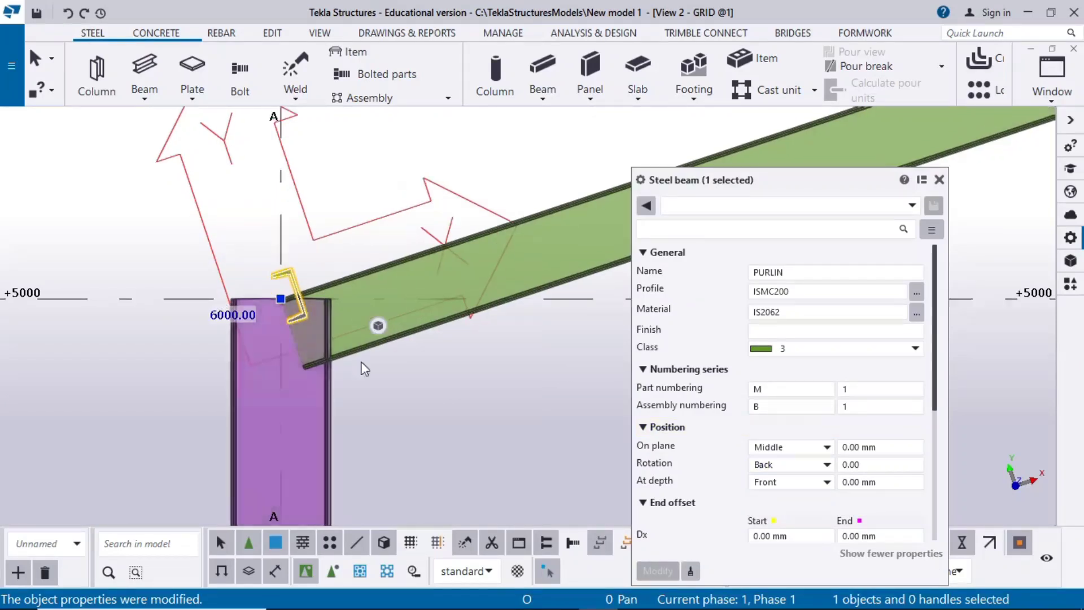
Step: Set the purlin's At depth position to Middle
{"action": "left_click", "coordinate": [791, 482]}
{"action": "left_click", "coordinate": [773, 497]}
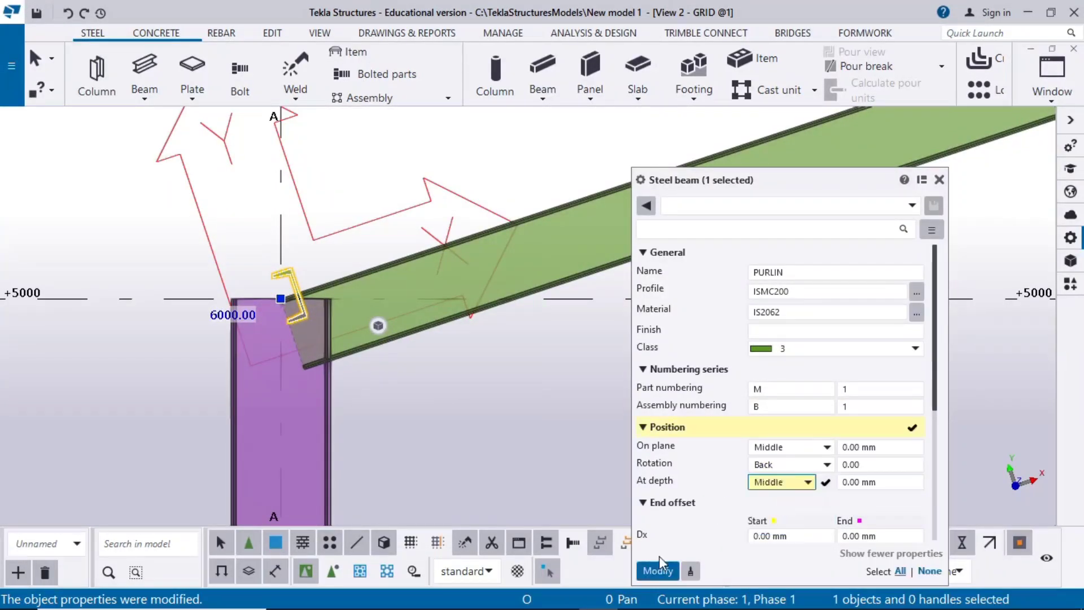
{"action": "left_click", "coordinate": [658, 570]}
Step: Try the purlin's On plane position at Right, set it to Left, and close the properties
{"action": "left_click", "coordinate": [790, 447]}
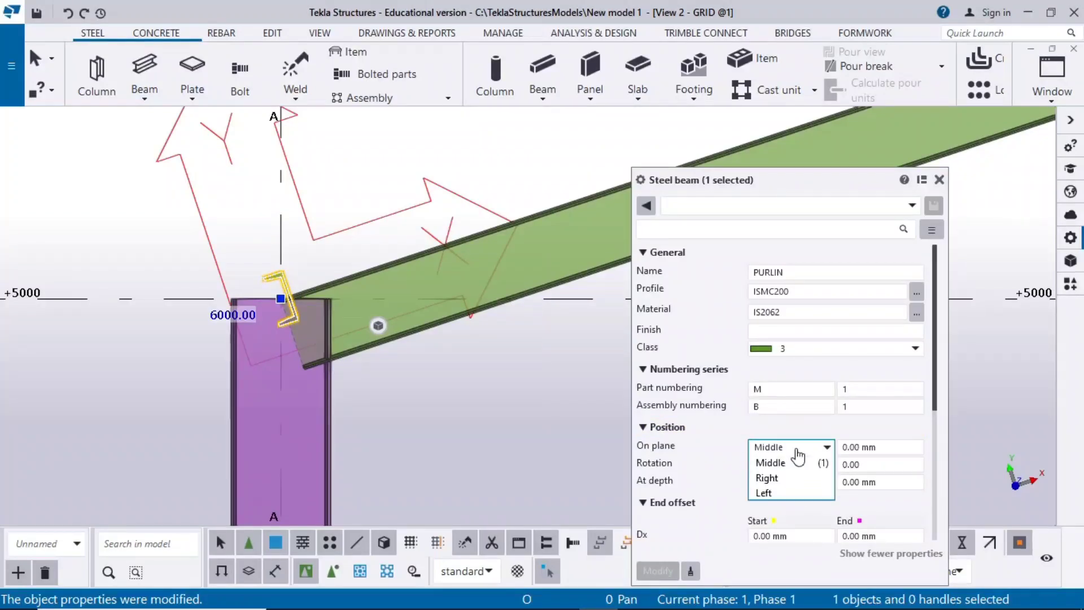
{"action": "left_click", "coordinate": [770, 473]}
{"action": "left_click", "coordinate": [658, 570]}
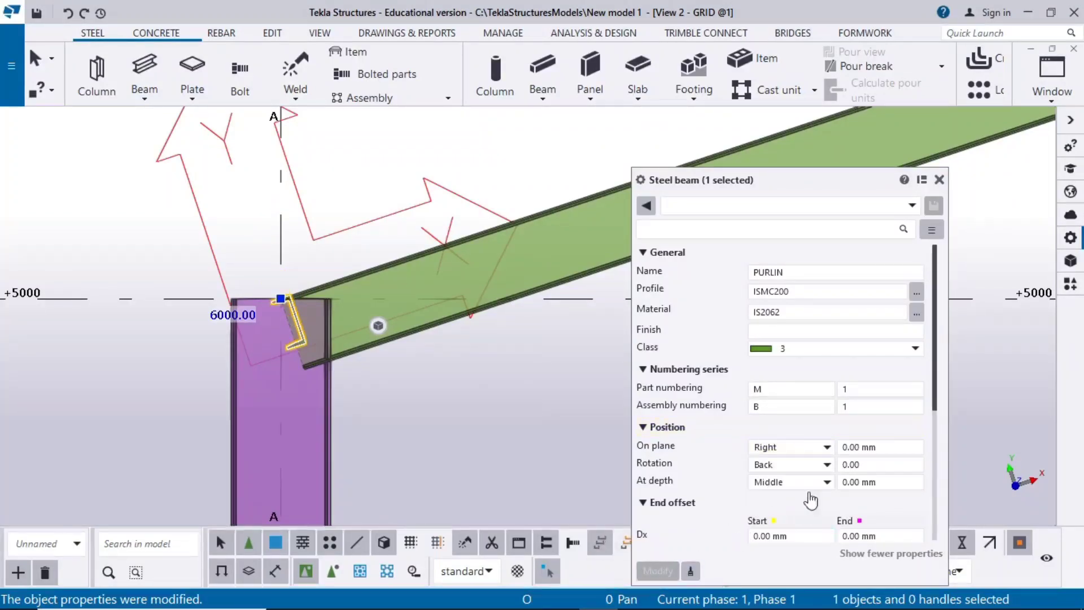
{"action": "left_click", "coordinate": [790, 447]}
{"action": "left_click", "coordinate": [771, 487]}
{"action": "left_click", "coordinate": [658, 570]}
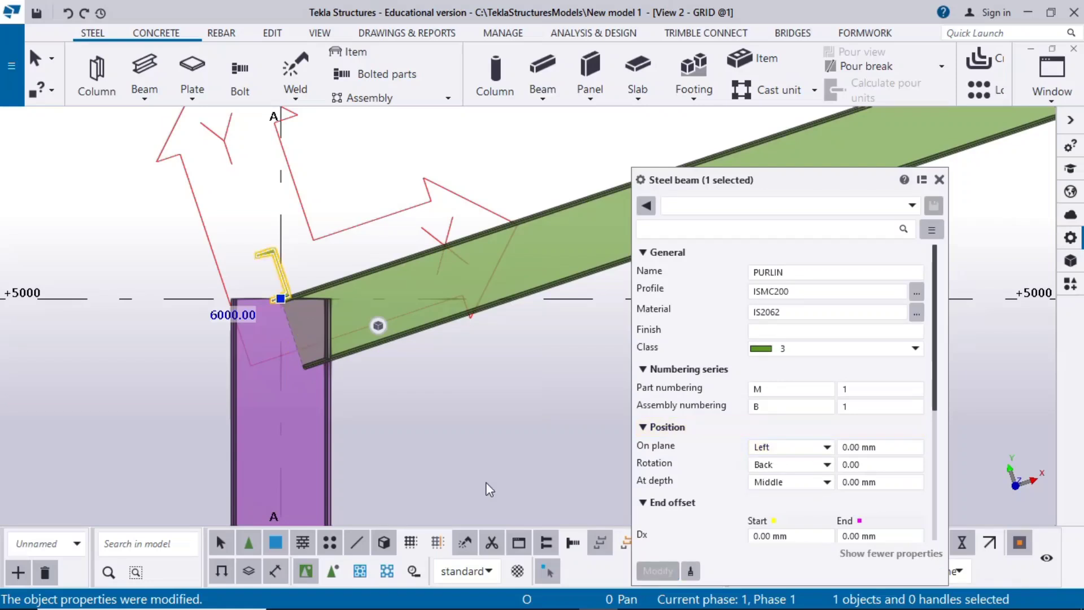
{"action": "left_click", "coordinate": [411, 438]}
{"action": "scroll", "coordinate": [293, 290], "scroll_direction": "up", "scroll_amount": 5}
{"action": "left_click", "coordinate": [219, 179]}
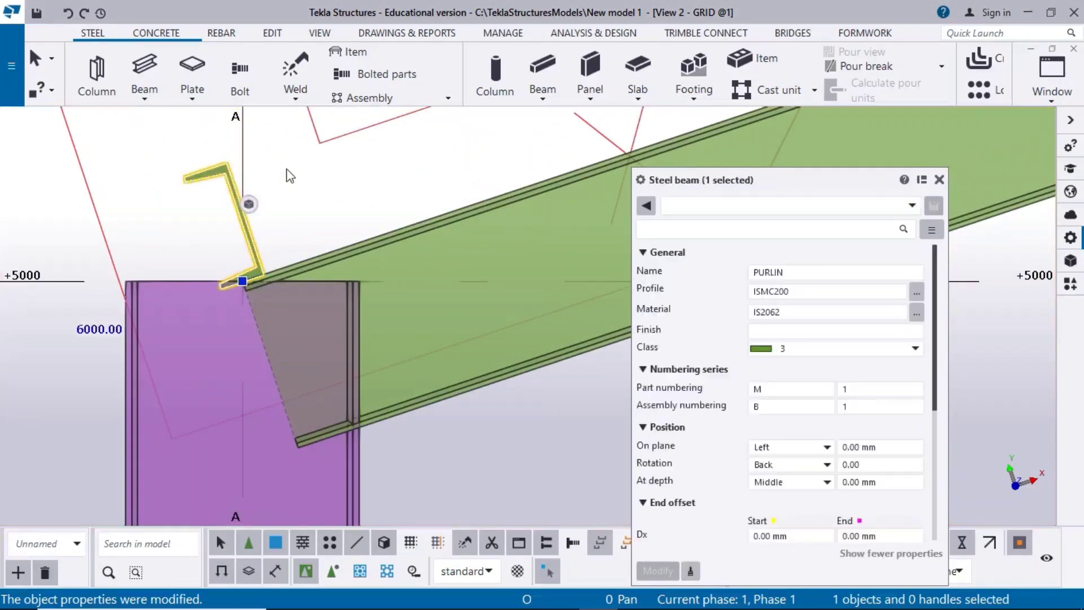
{"action": "left_click", "coordinate": [940, 180]}
Step: Move the purlin linearly up the rafter slope with dX 500 and end the command
{"action": "scroll", "coordinate": [469, 388], "scroll_direction": "down", "scroll_amount": 4}
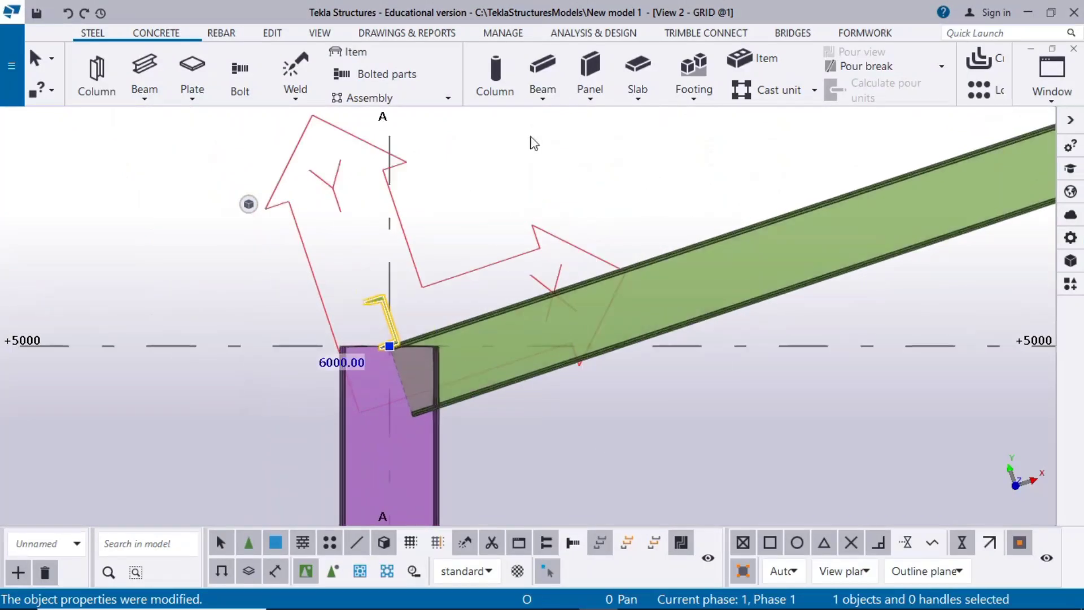
{"action": "right_click", "coordinate": [533, 143]}
{"action": "mouse_move", "coordinate": [588, 269]}
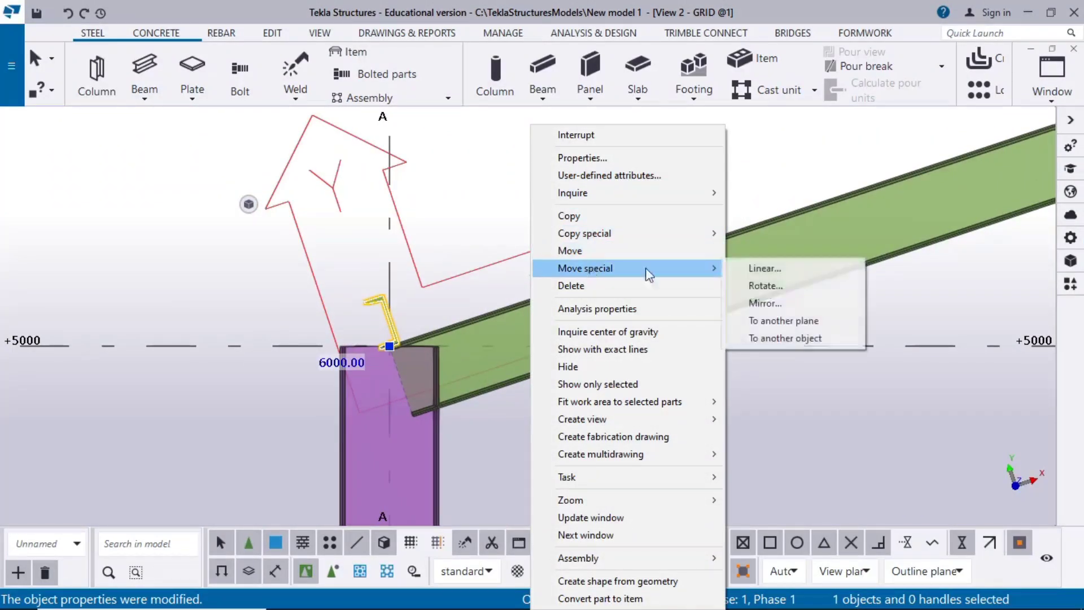
{"action": "left_click", "coordinate": [764, 268]}
{"action": "left_click_drag", "start_coordinate": [432, 180], "coordinate": [704, 104]}
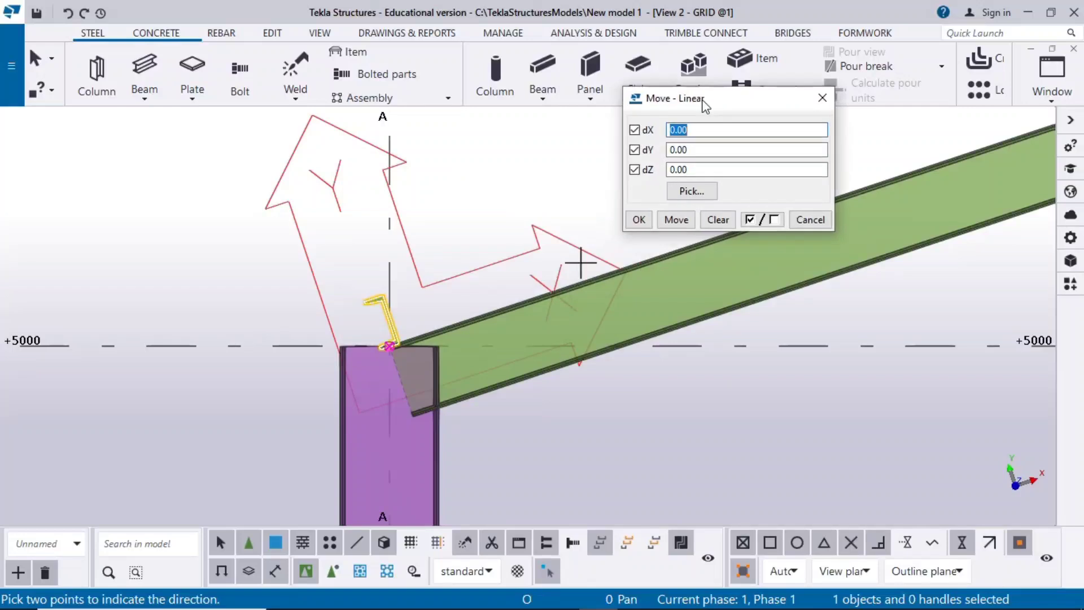
{"action": "type", "text": "500"}
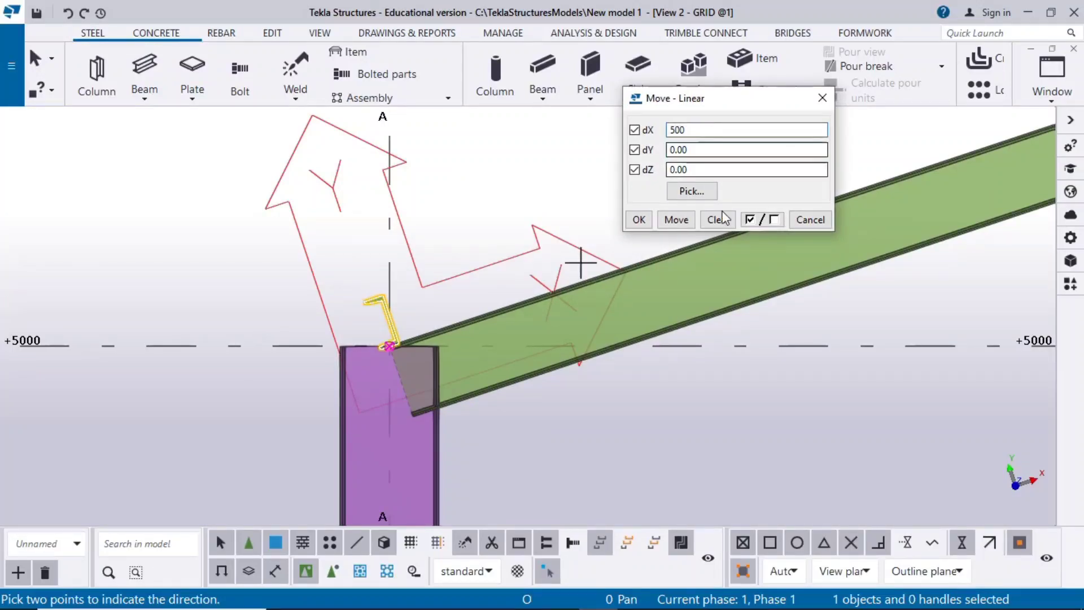
{"action": "left_click", "coordinate": [676, 220]}
{"action": "left_click", "coordinate": [639, 220]}
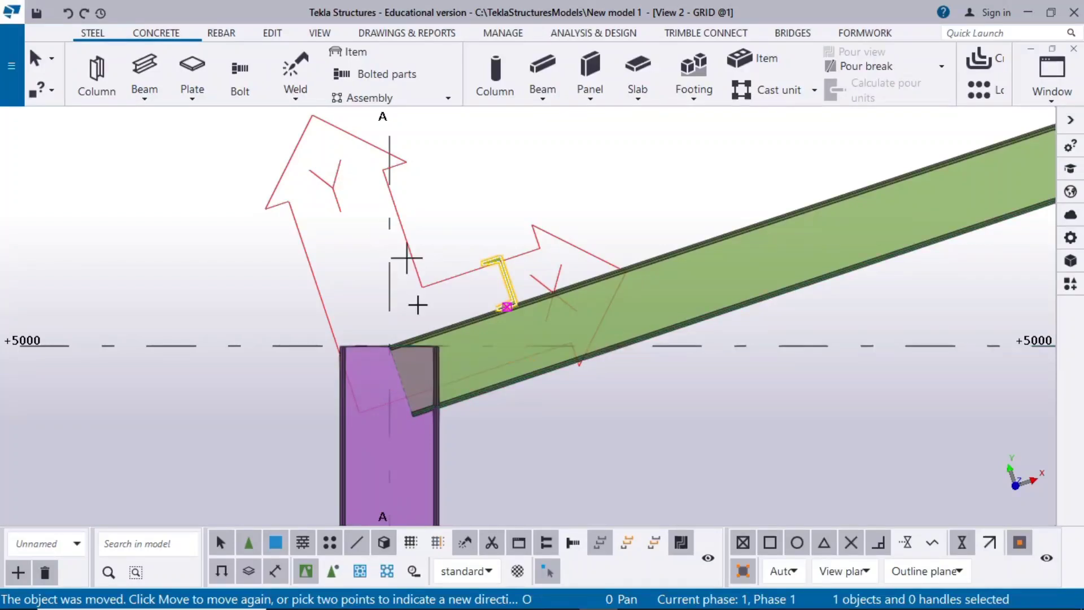
{"action": "scroll", "coordinate": [890, 466], "scroll_direction": "down", "scroll_amount": 6}
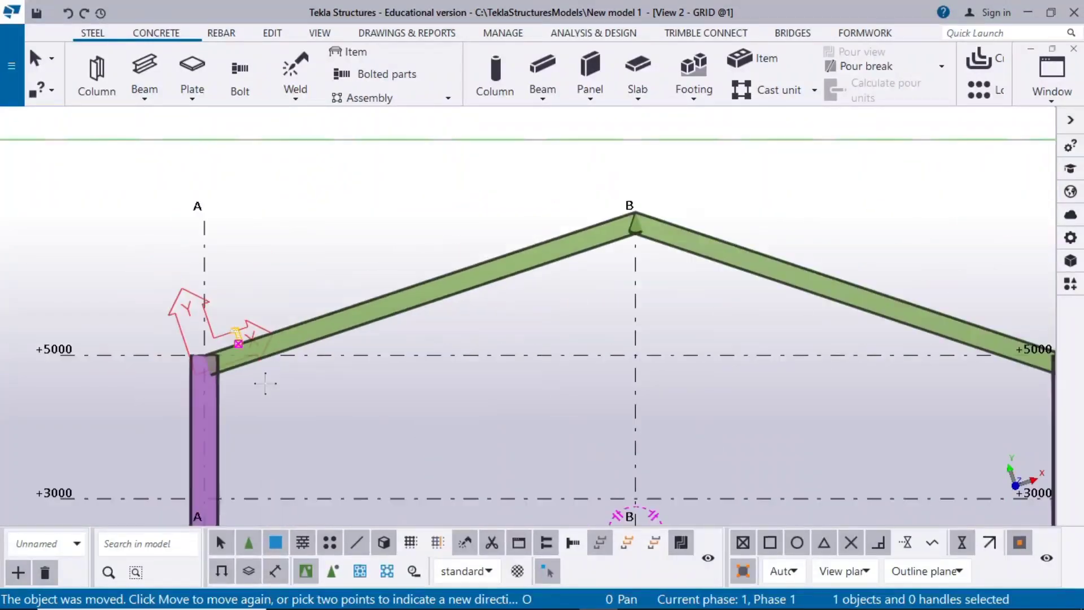
{"action": "scroll", "coordinate": [249, 341], "scroll_direction": "up", "scroll_amount": 4}
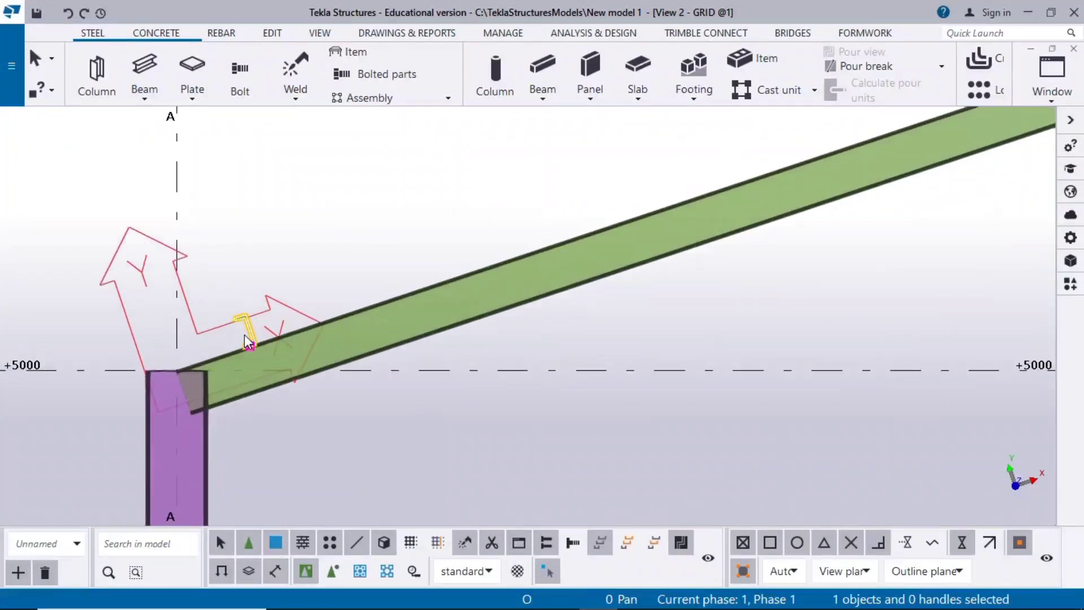
{"action": "scroll", "coordinate": [251, 333], "scroll_direction": "up", "scroll_amount": 2}
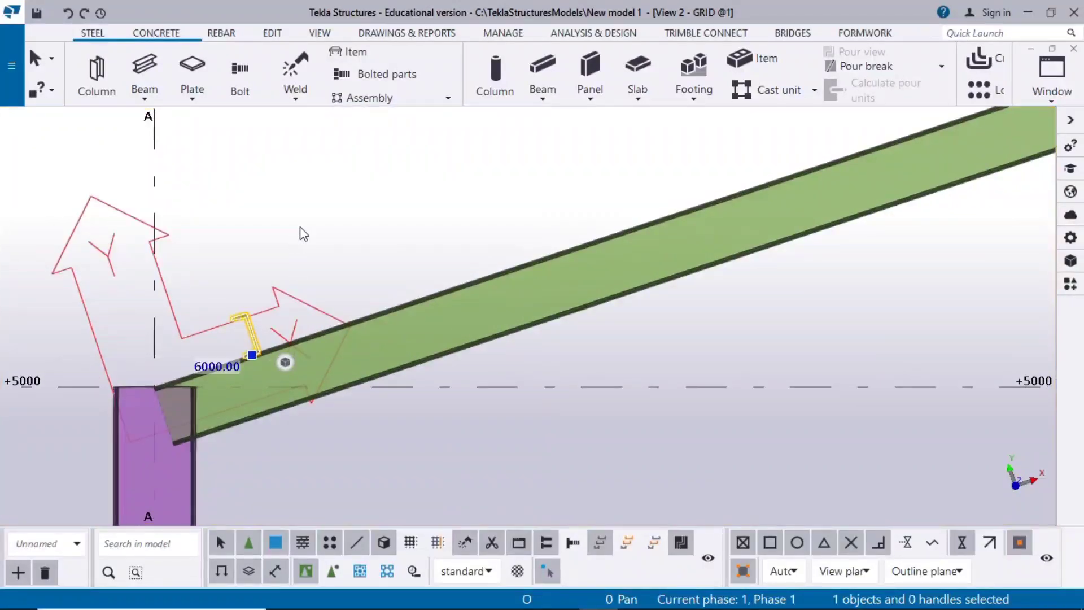
{"action": "right_click", "coordinate": [303, 212]}
{"action": "left_click", "coordinate": [416, 217]}
{"action": "right_click", "coordinate": [328, 190]}
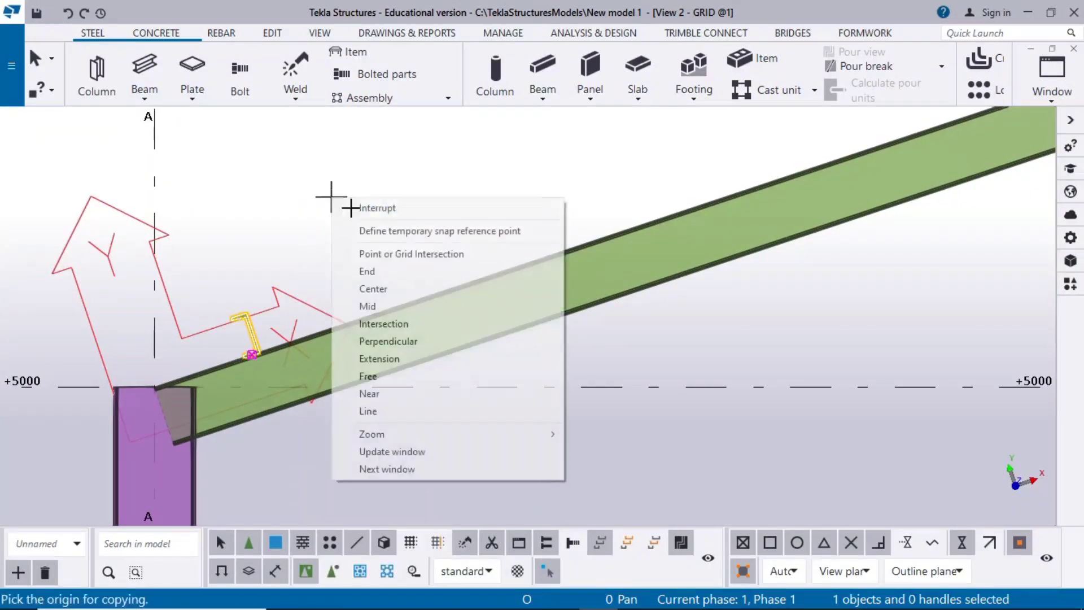
{"action": "left_click", "coordinate": [363, 210]}
Step: Copy the purlin linearly up the rafter slope with dX 1500 and 8 copies, without expanding the work area, and end the command
{"action": "right_click", "coordinate": [364, 223]}
{"action": "mouse_move", "coordinate": [450, 243]}
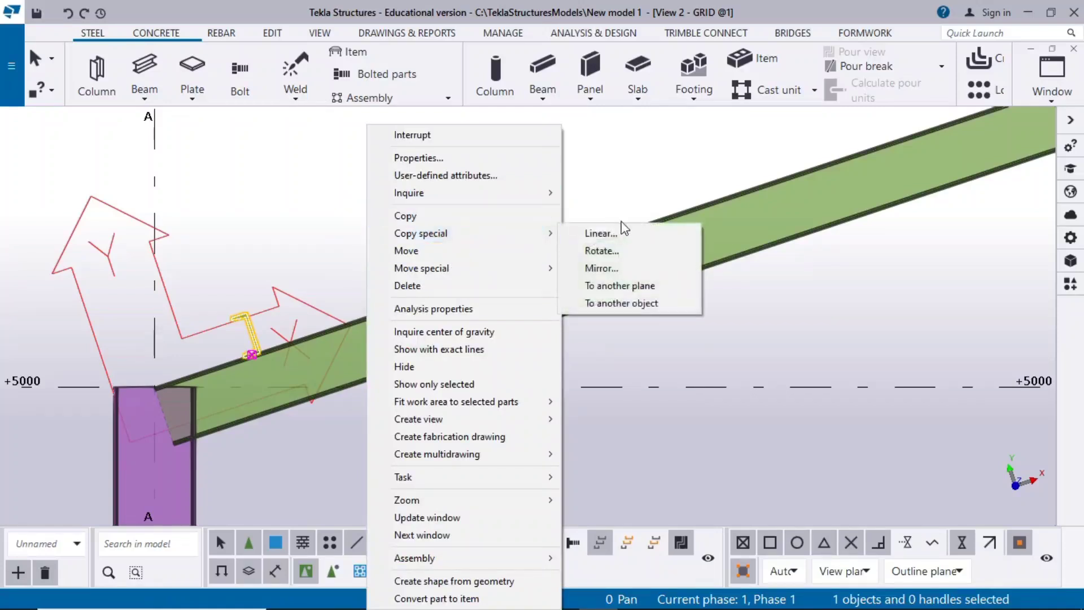
{"action": "left_click", "coordinate": [621, 234]}
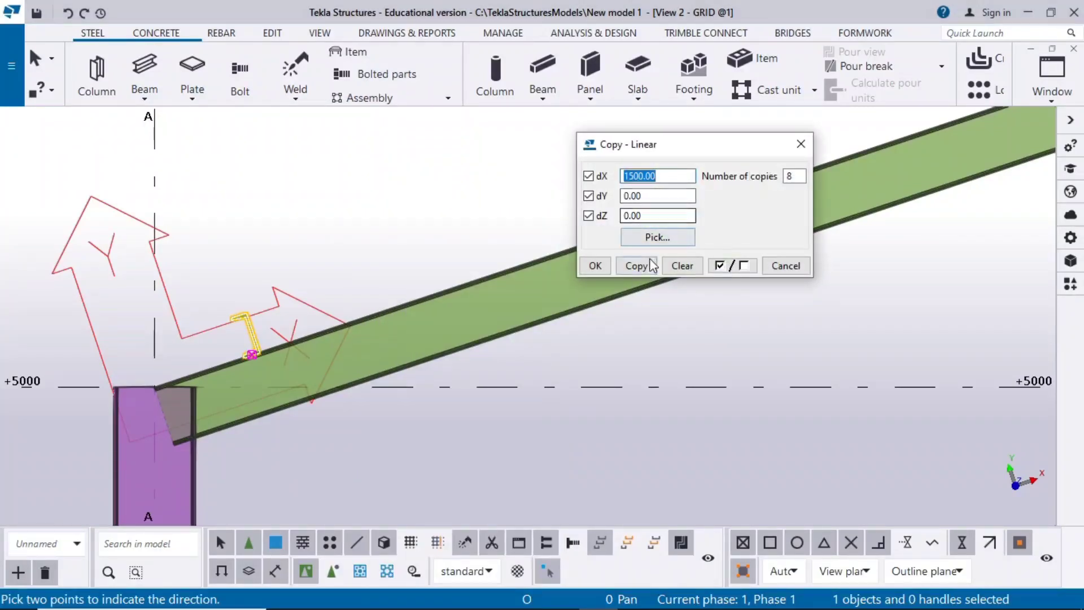
{"action": "left_click", "coordinate": [634, 265]}
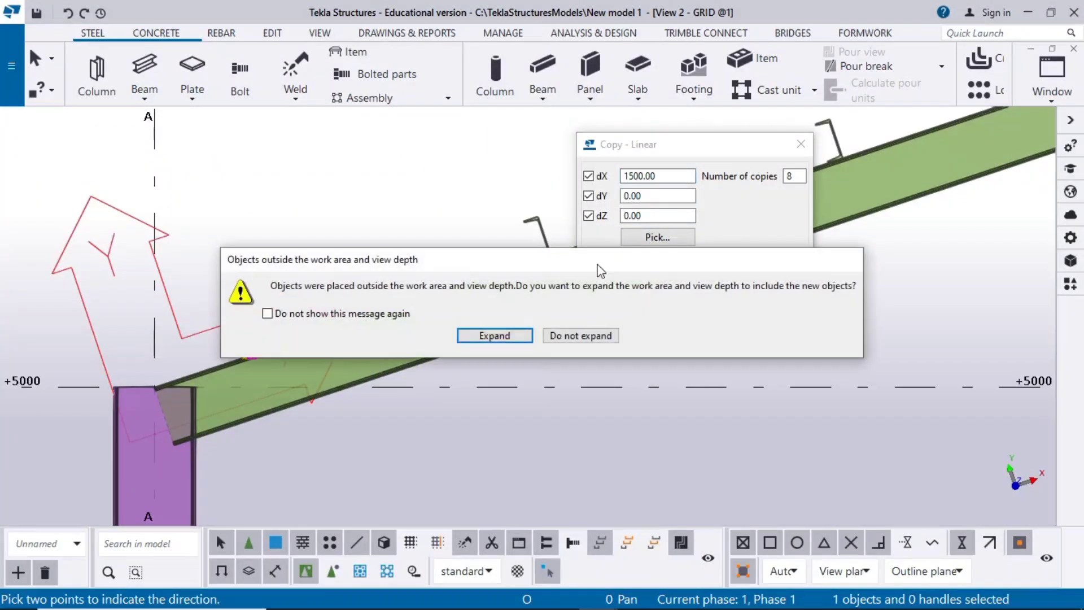
{"action": "left_click", "coordinate": [600, 336]}
{"action": "left_click", "coordinate": [801, 144]}
{"action": "scroll", "coordinate": [592, 329], "scroll_direction": "down", "scroll_amount": 2}
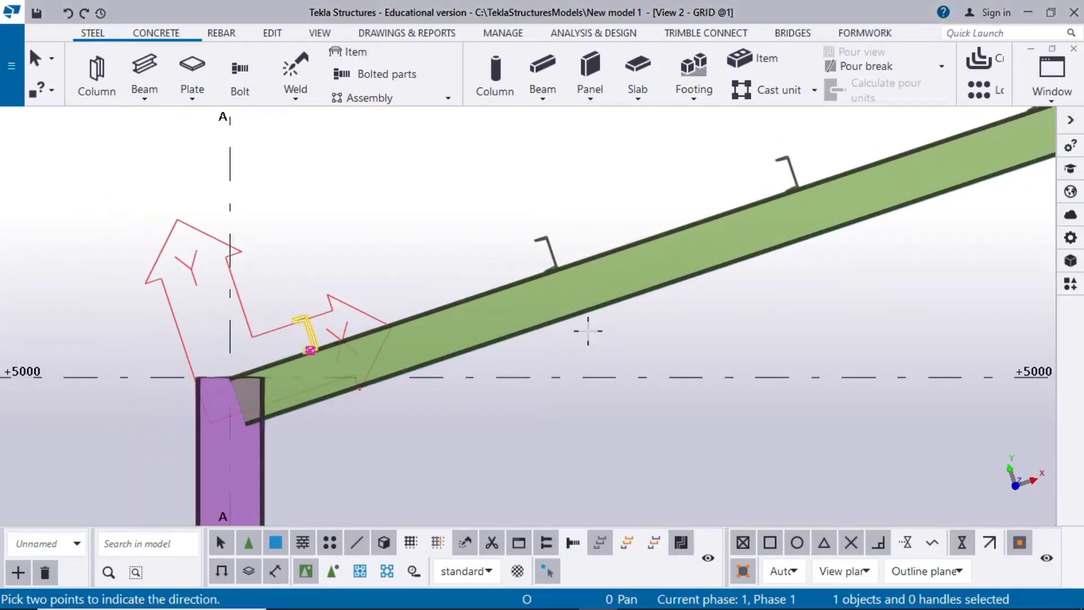
{"action": "middle_click_drag", "start_coordinate": [630, 333], "coordinate": [370, 381]}
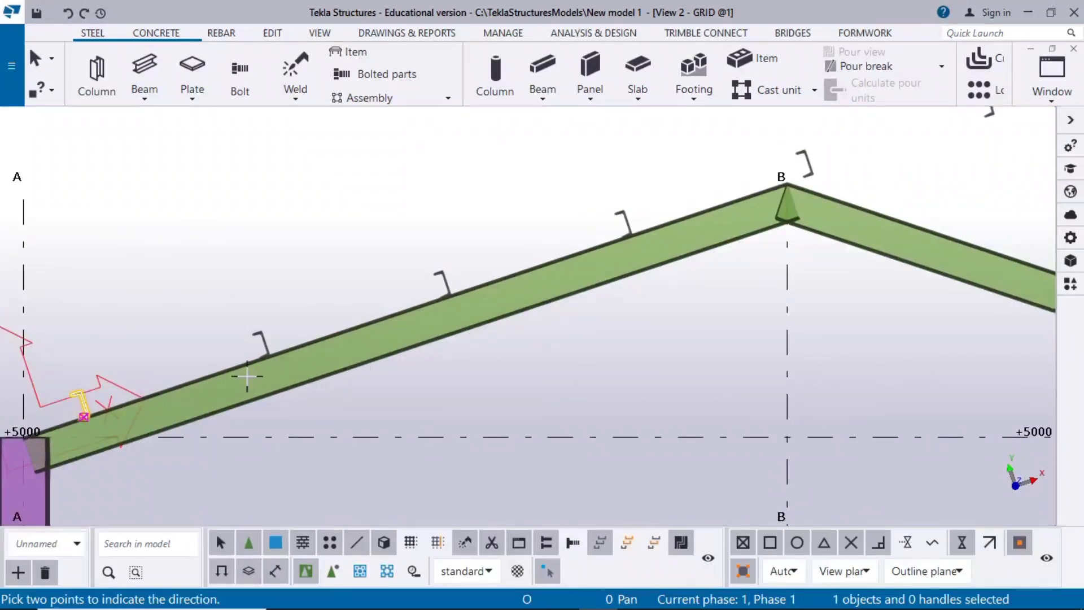
{"action": "scroll", "coordinate": [242, 374], "scroll_direction": "up", "scroll_amount": 5}
{"action": "right_click", "coordinate": [88, 236]}
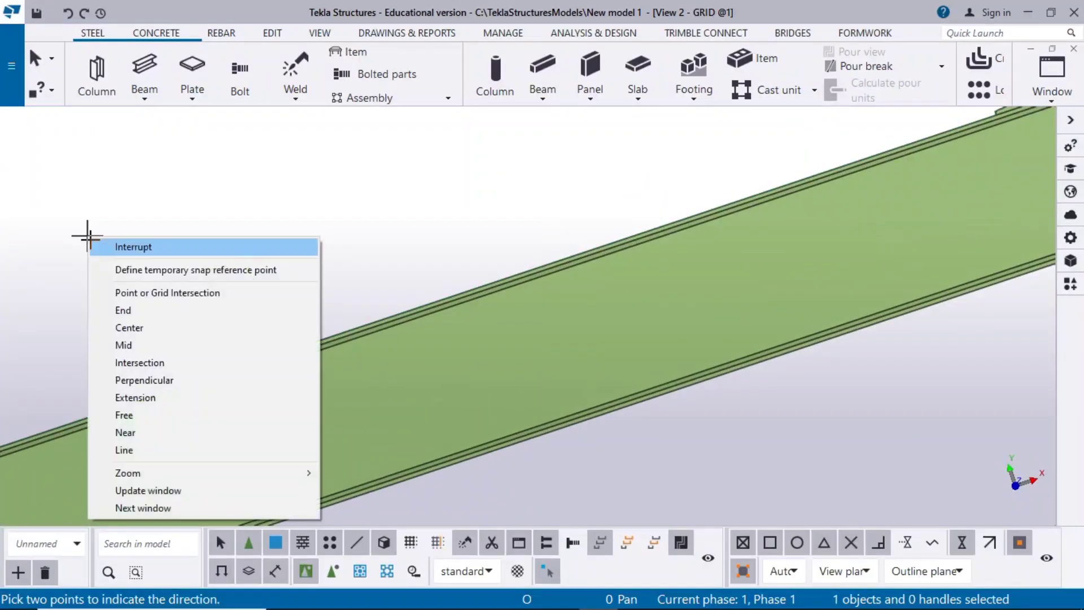
{"action": "left_click", "coordinate": [107, 246]}
Step: Select the second purlin and examine closely how its base sits on the rafter's top flange
{"action": "scroll", "coordinate": [243, 364], "scroll_direction": "up", "scroll_amount": 5}
{"action": "left_click", "coordinate": [267, 335]}
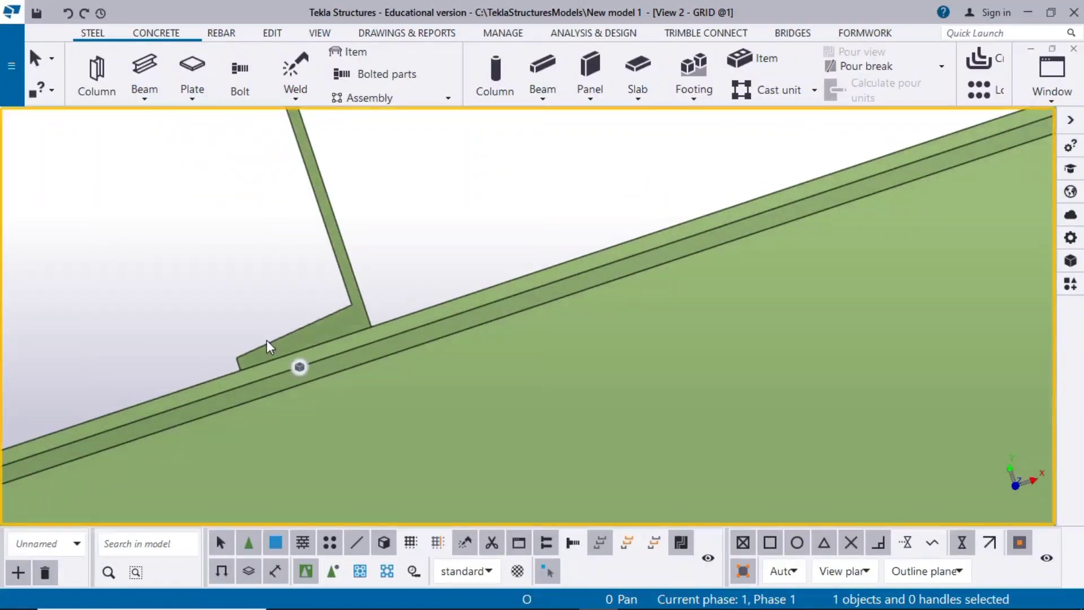
{"action": "scroll", "coordinate": [266, 340], "scroll_direction": "up", "scroll_amount": 3}
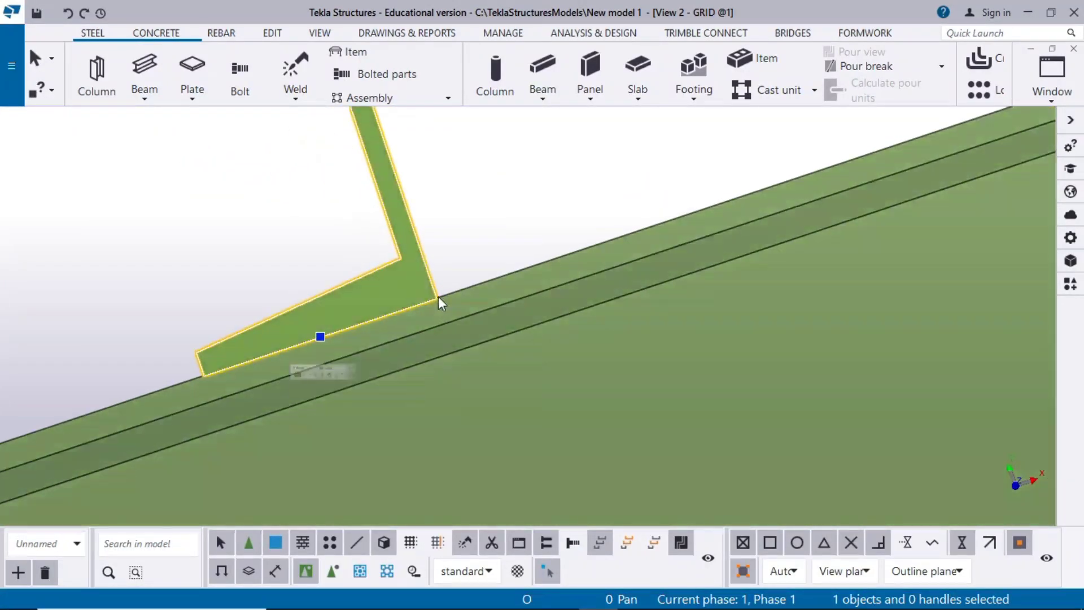
{"action": "scroll", "coordinate": [436, 291], "scroll_direction": "down", "scroll_amount": 6}
{"action": "scroll", "coordinate": [591, 342], "scroll_direction": "down", "scroll_amount": 2}
{"action": "scroll", "coordinate": [590, 342], "scroll_direction": "down", "scroll_amount": 5}
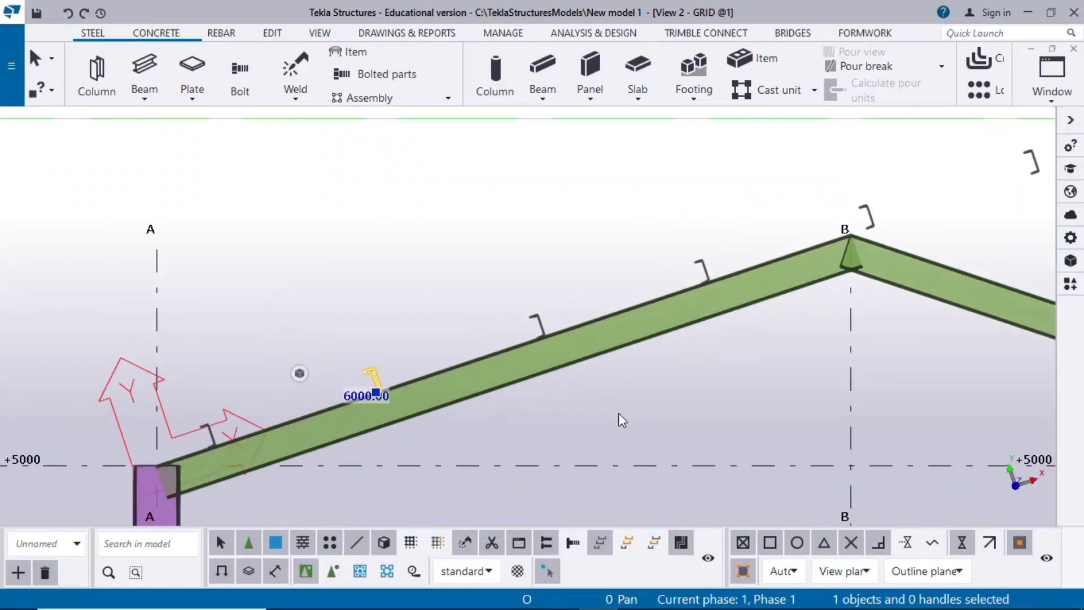
Step: Delete the five purlin copies that extend past the ridge at grid line B
{"action": "scroll", "coordinate": [520, 420], "scroll_direction": "down", "scroll_amount": 5}
{"action": "left_click_drag", "start_coordinate": [893, 219], "coordinate": [581, 338]}
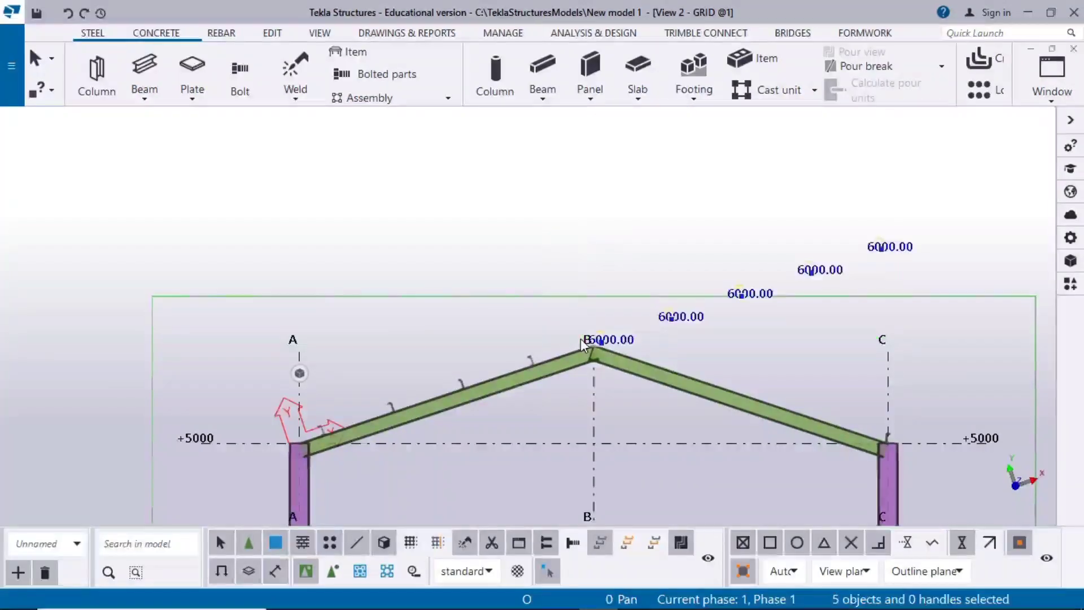
{"action": "left_click", "coordinate": [608, 322]}
Step: Switch to the 3d view and delete the four remaining purlins on the sloping rafters between grid lines 1 and 2
{"action": "middle_click_drag", "start_coordinate": [582, 331], "coordinate": [532, 199]}
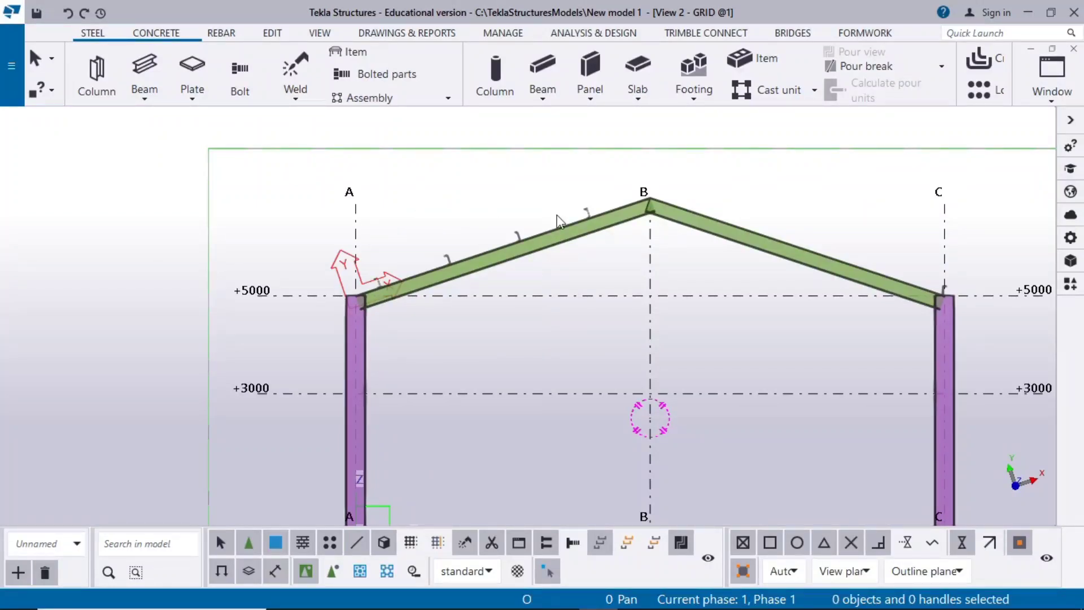
{"action": "middle_click_drag", "start_coordinate": [629, 217], "coordinate": [436, 303]}
{"action": "scroll", "coordinate": [664, 245], "scroll_direction": "down", "scroll_amount": 4}
{"action": "middle_click_drag", "start_coordinate": [576, 309], "coordinate": [701, 284]}
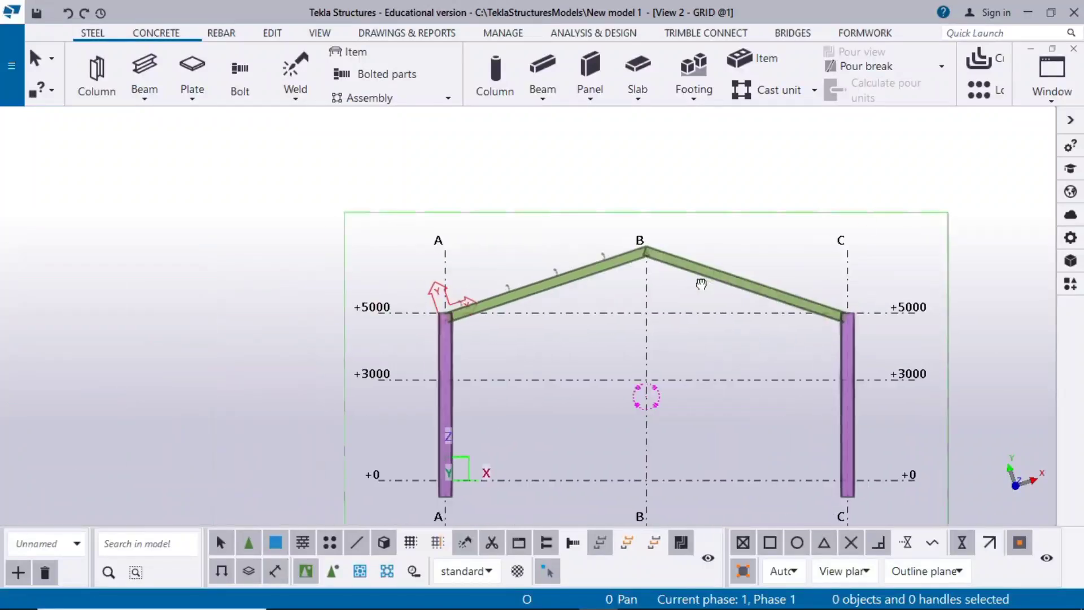
{"action": "left_click", "coordinate": [1046, 89]}
{"action": "left_click", "coordinate": [1013, 208]}
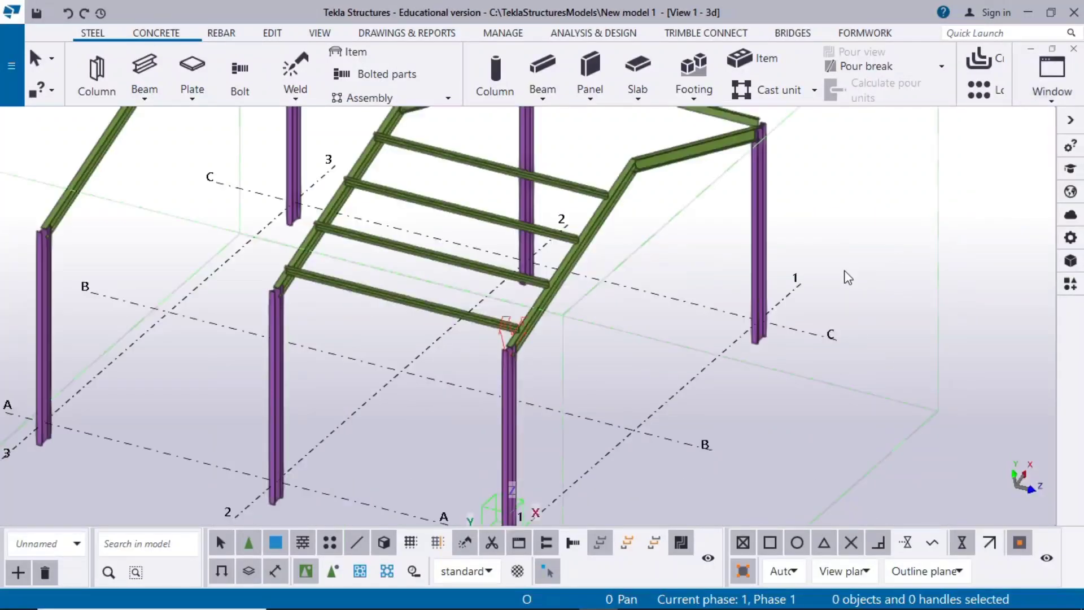
{"action": "key", "text": "ctrl+p"}
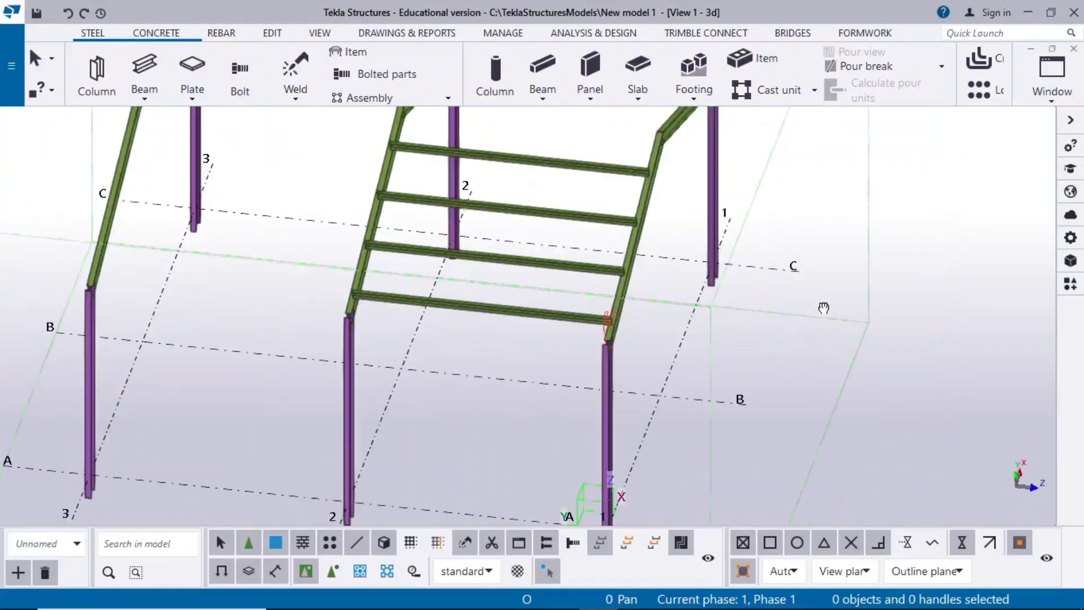
{"action": "left_click_drag", "start_coordinate": [584, 133], "coordinate": [495, 310]}
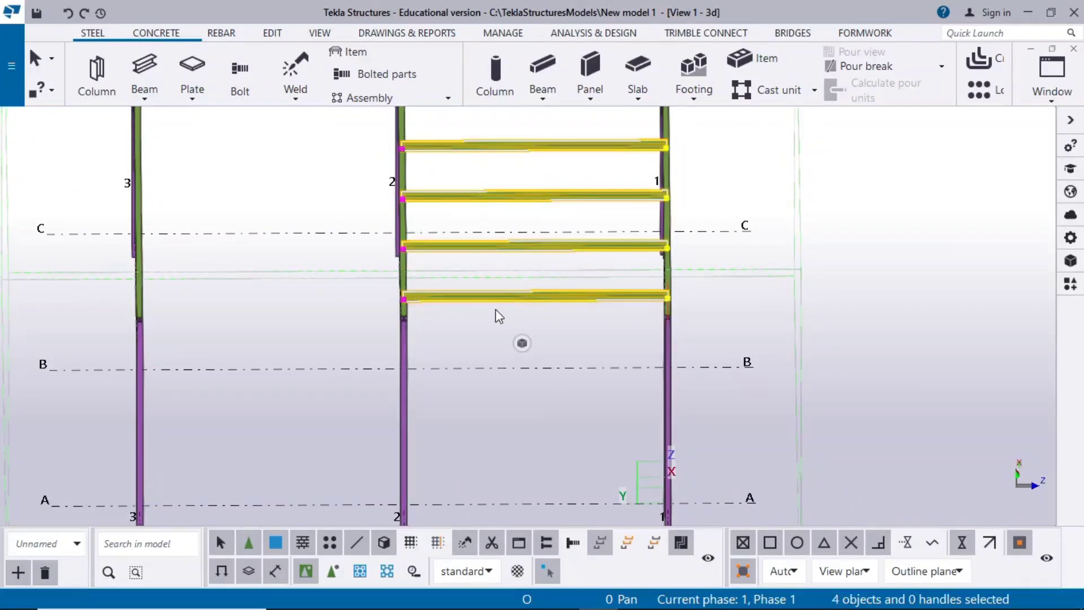
{"action": "key", "text": "Delete"}
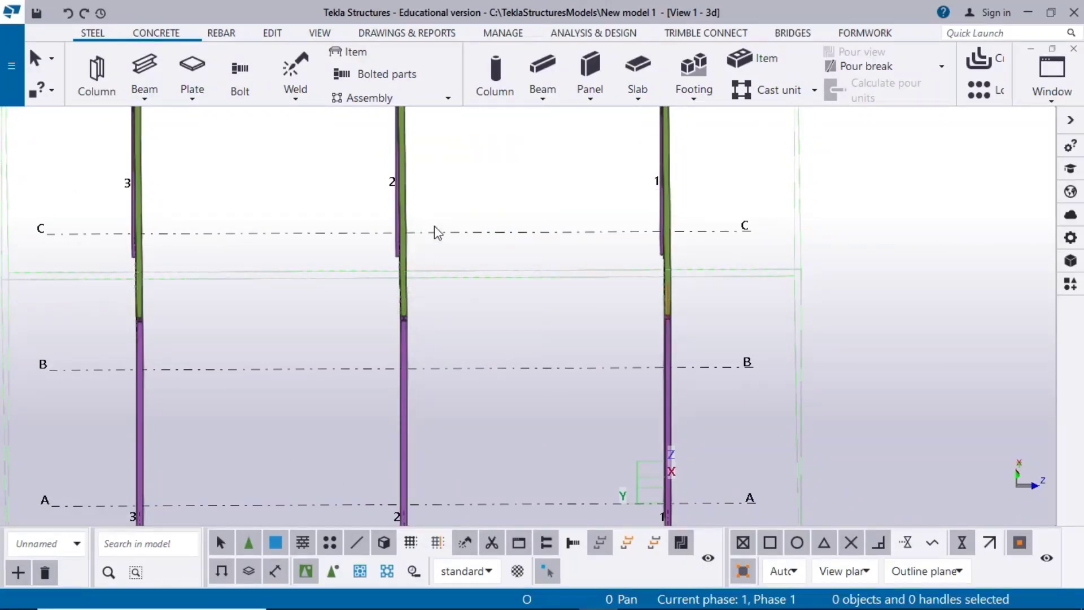
Step: Return to the perspective of the whole model and set the work plane parallel to the XY plane at depth coordinate 0
{"action": "key", "text": "ctrl+p"}
{"action": "left_click", "coordinate": [320, 33]}
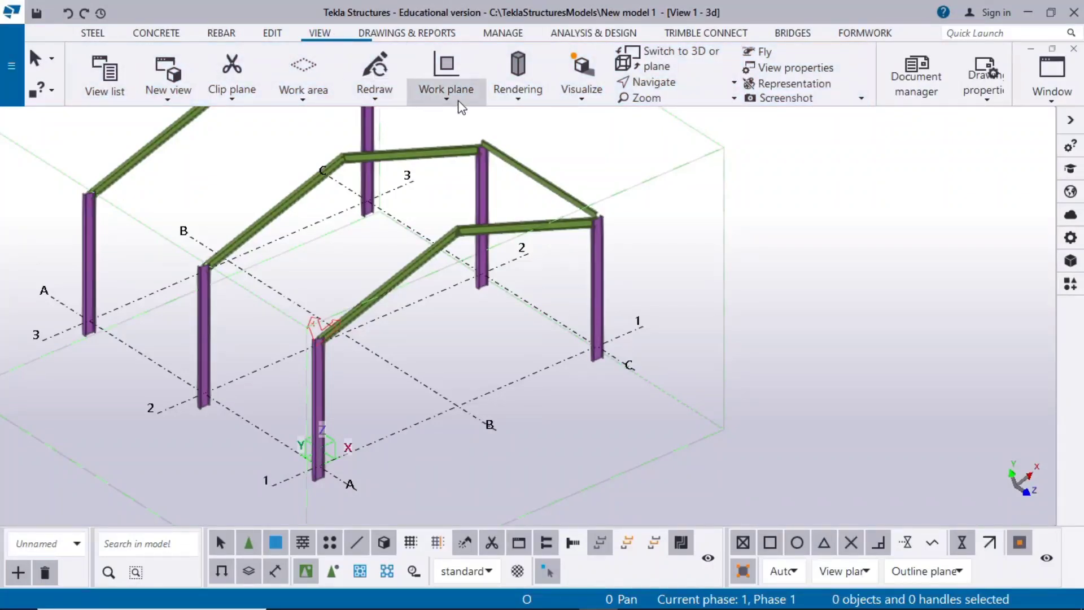
{"action": "left_click", "coordinate": [446, 91]}
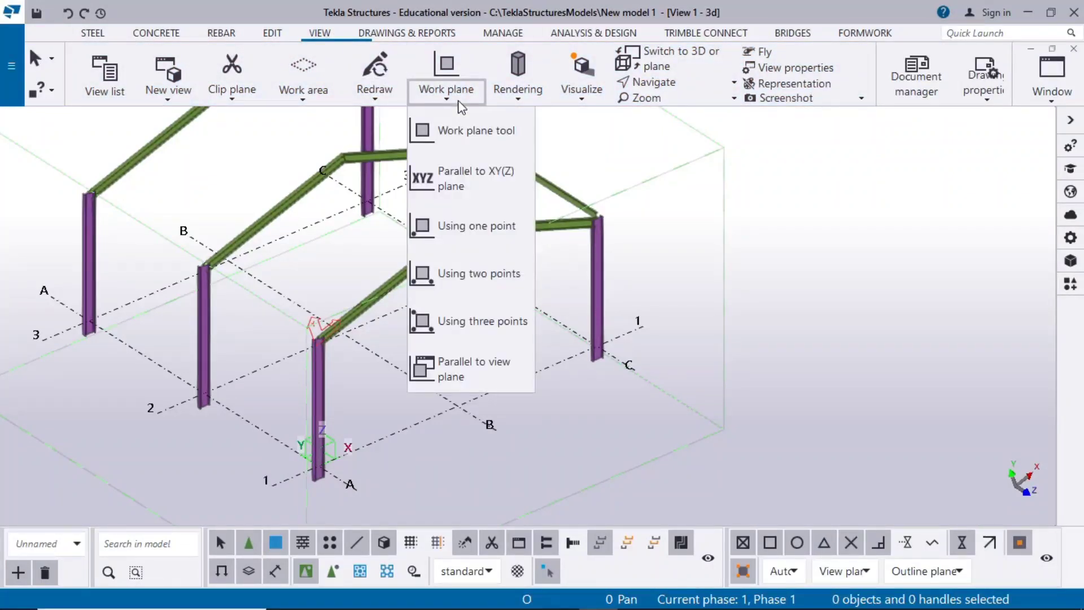
{"action": "mouse_move", "coordinate": [459, 180]}
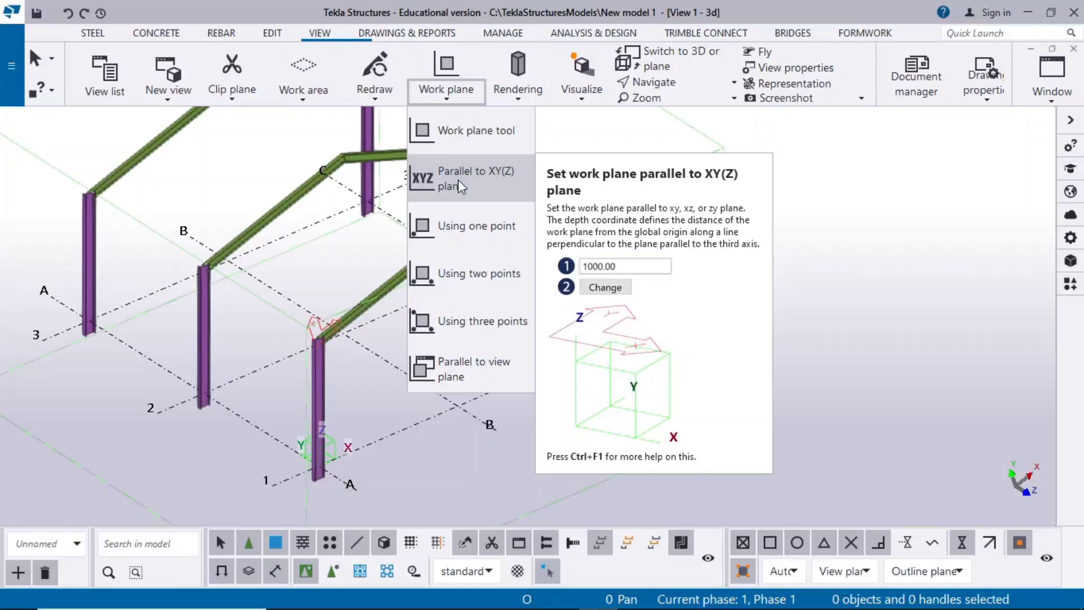
{"action": "left_click", "coordinate": [841, 204]}
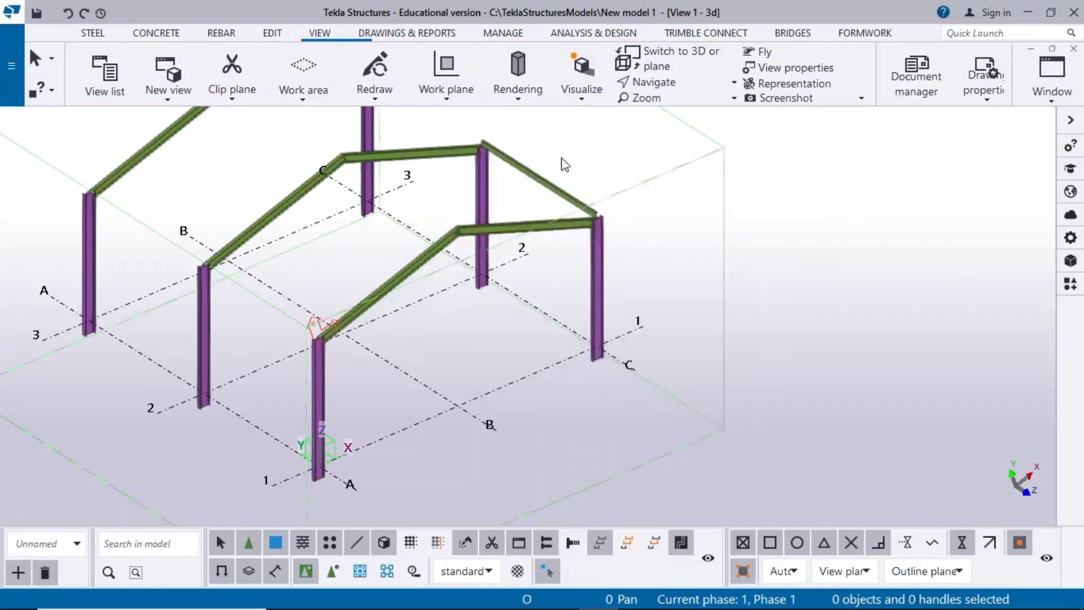
{"action": "left_click", "coordinate": [433, 85]}
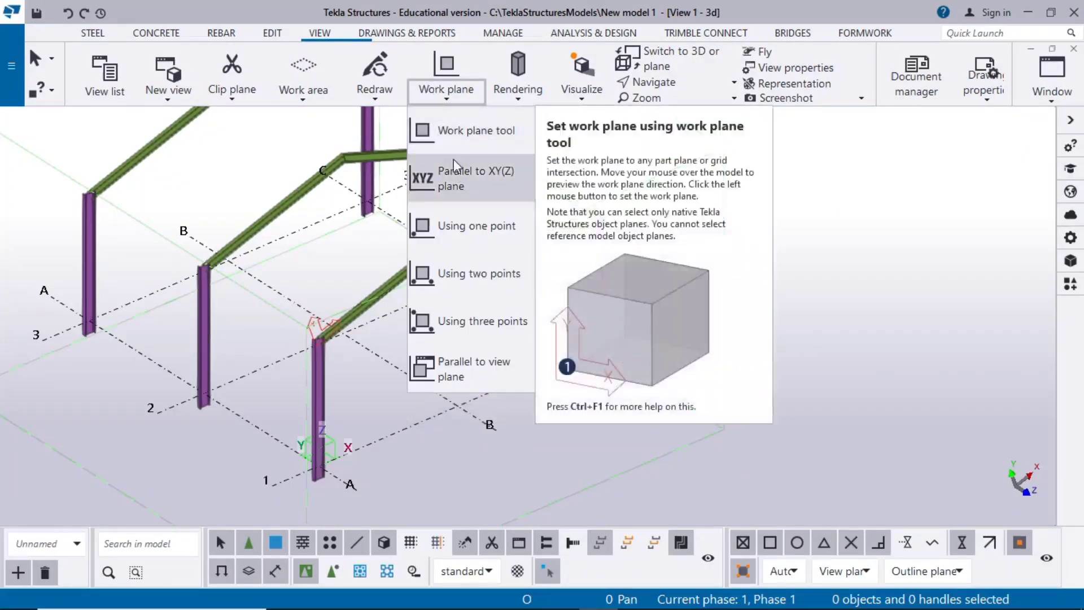
{"action": "left_click", "coordinate": [462, 177]}
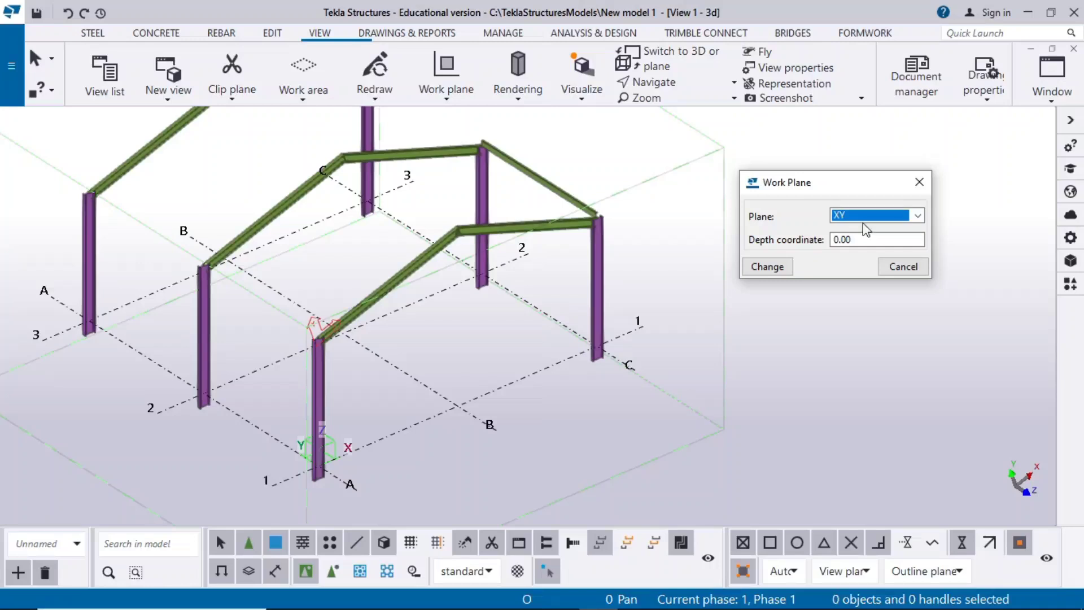
{"action": "left_click", "coordinate": [774, 274]}
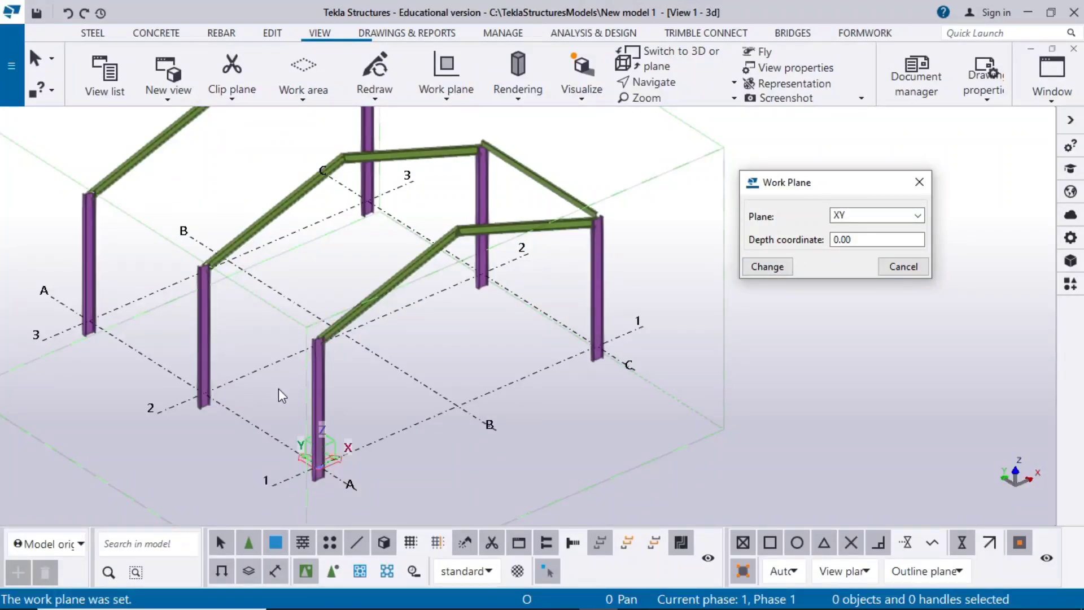
Step: Delete the beam joining the column tops at grid C between grid lines 1 and 2
{"action": "scroll", "coordinate": [279, 389], "scroll_direction": "down", "scroll_amount": 5}
{"action": "scroll", "coordinate": [440, 257], "scroll_direction": "up", "scroll_amount": 3}
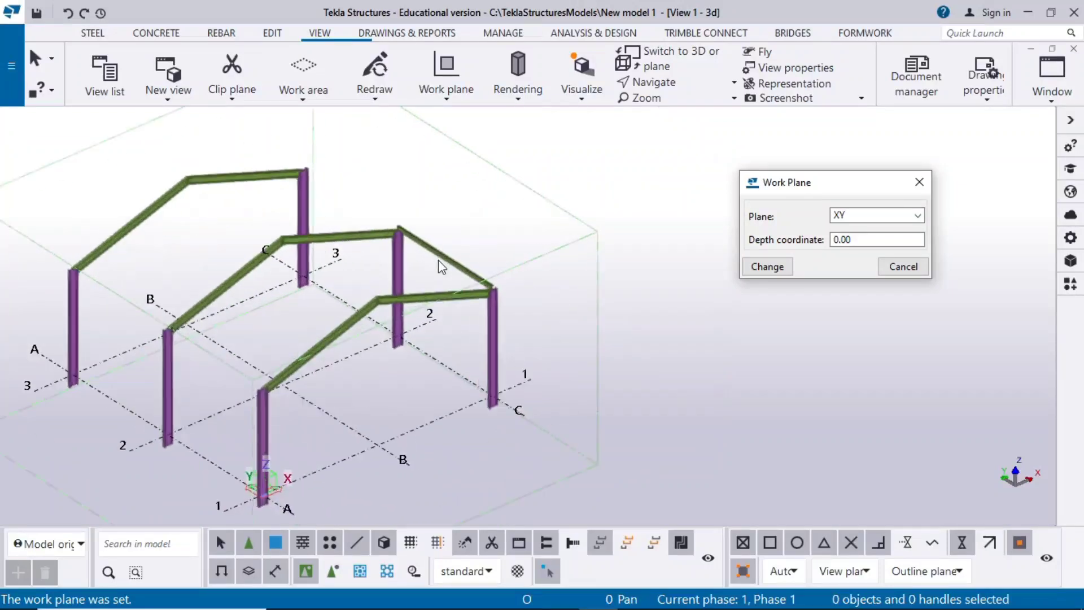
{"action": "left_click", "coordinate": [444, 254]}
{"action": "key", "text": "Delete"}
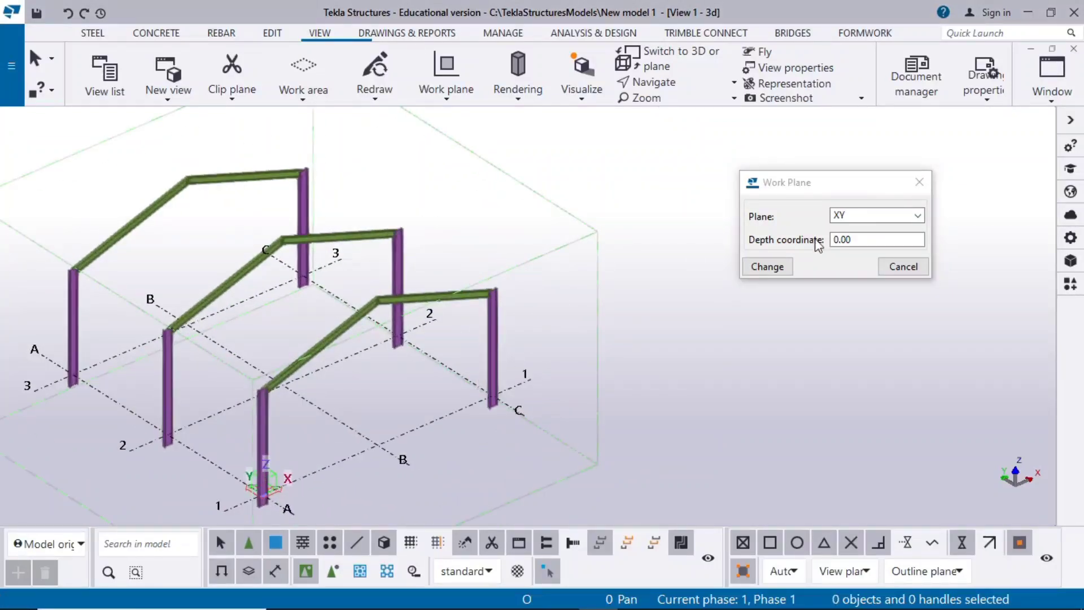
Step: Set the work plane parallel to the XZ plane with a depth coordinate of 2500
{"action": "left_click", "coordinate": [866, 217]}
{"action": "left_click", "coordinate": [864, 228]}
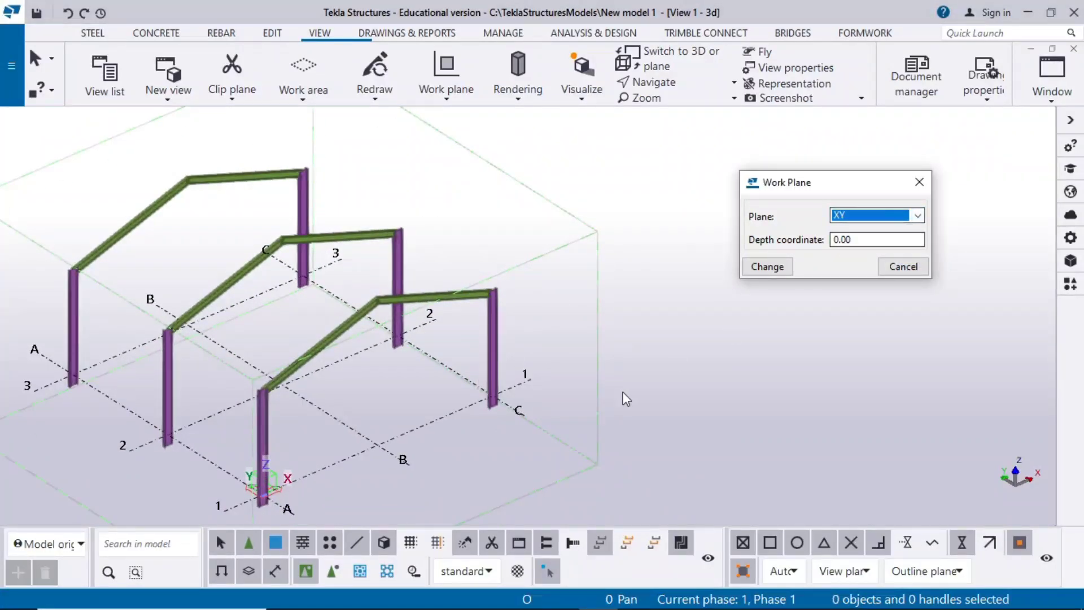
{"action": "left_click", "coordinate": [859, 217]}
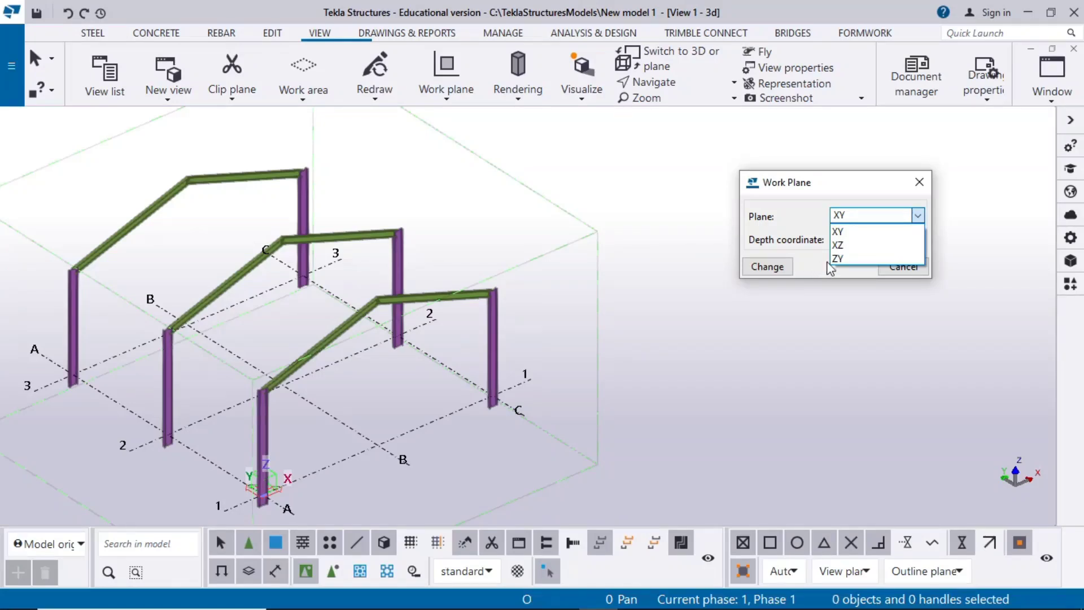
{"action": "left_click", "coordinate": [857, 248]}
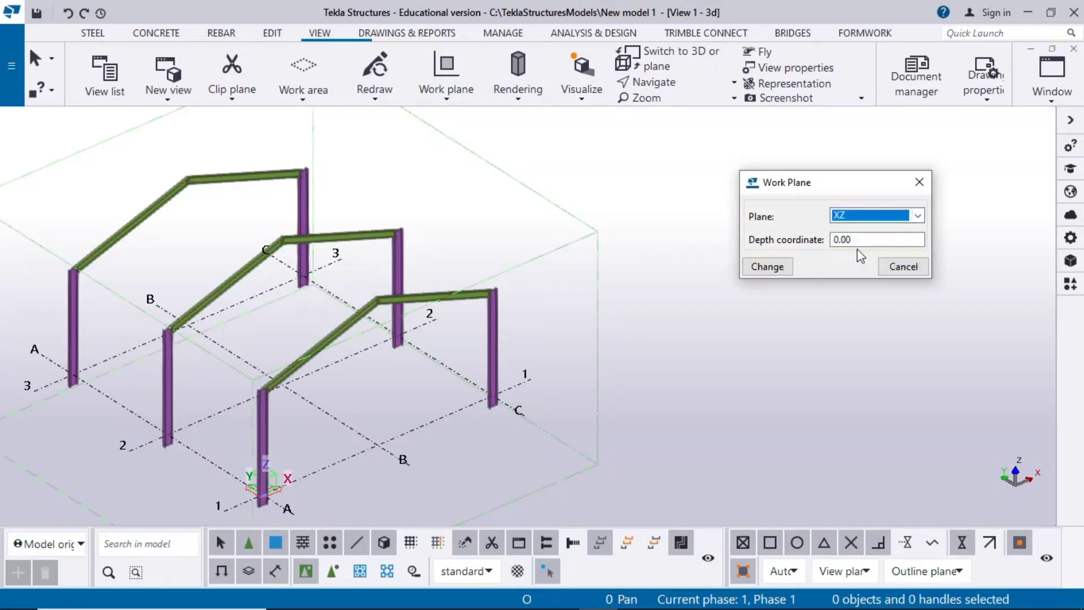
{"action": "double_click", "coordinate": [856, 241]}
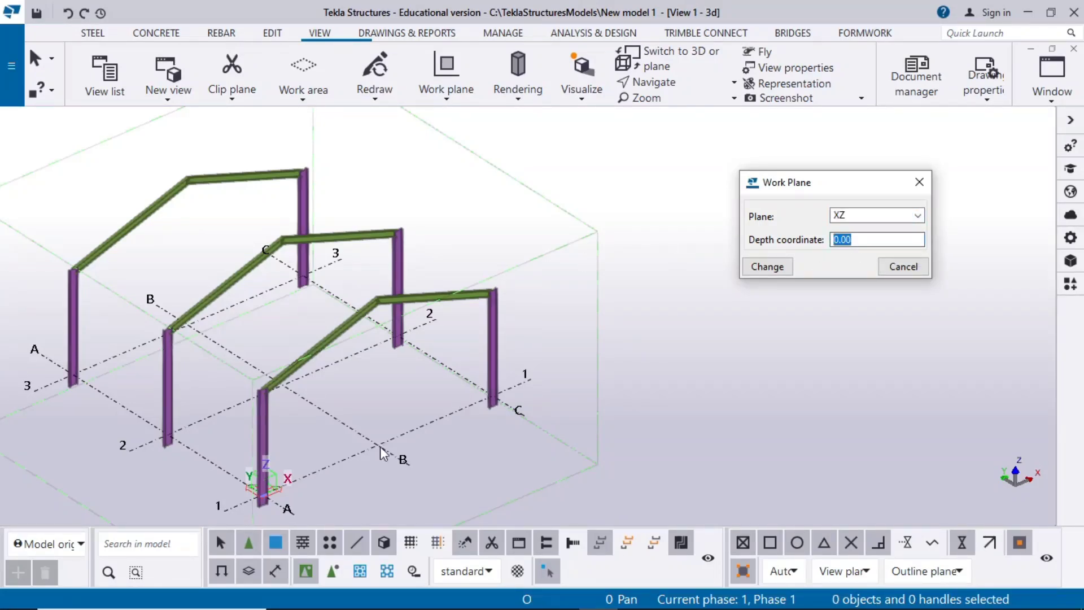
{"action": "type", "text": "2500"}
{"action": "left_click", "coordinate": [763, 269]}
Step: Inspect the work plane symbol between grid lines 1 and 2 and set the snap plane to Work plane to show its grid
{"action": "middle_click_drag", "start_coordinate": [148, 432], "coordinate": [262, 283]}
{"action": "scroll", "coordinate": [378, 356], "scroll_direction": "up", "scroll_amount": 3}
{"action": "middle_click_drag", "start_coordinate": [378, 357], "coordinate": [534, 405], "text": "ctrl"}
{"action": "scroll", "coordinate": [578, 391], "scroll_direction": "up", "scroll_amount": 6}
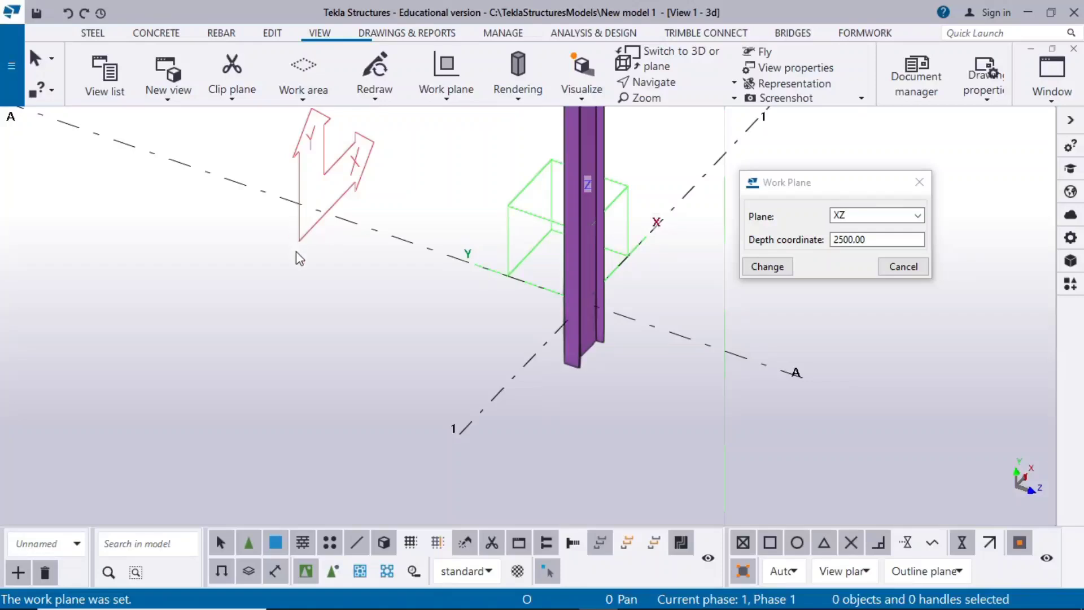
{"action": "scroll", "coordinate": [290, 262], "scroll_direction": "down", "scroll_amount": 5}
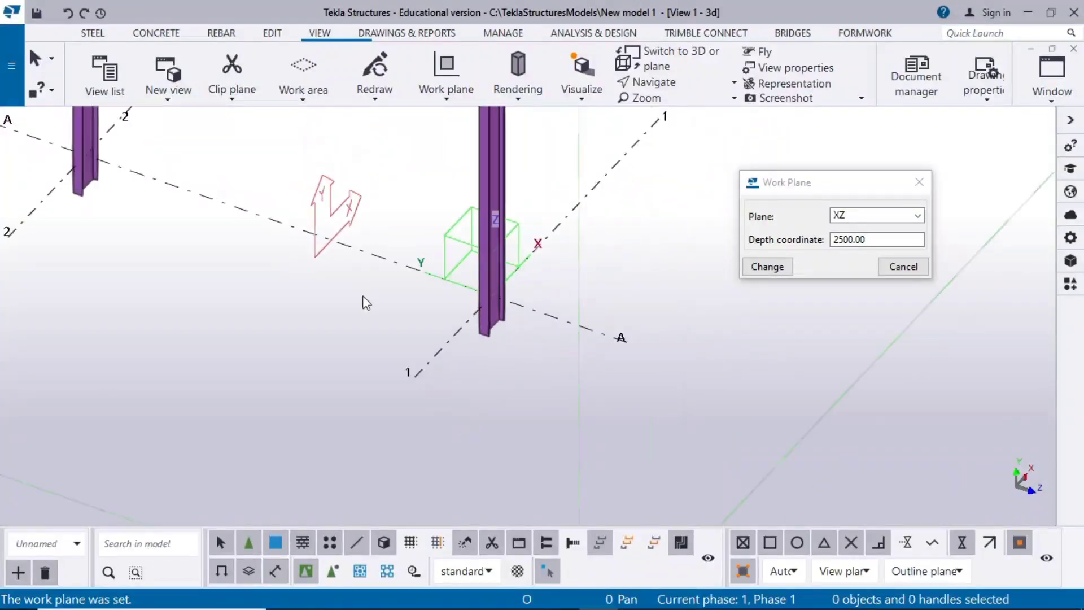
{"action": "scroll", "coordinate": [395, 306], "scroll_direction": "down", "scroll_amount": 4}
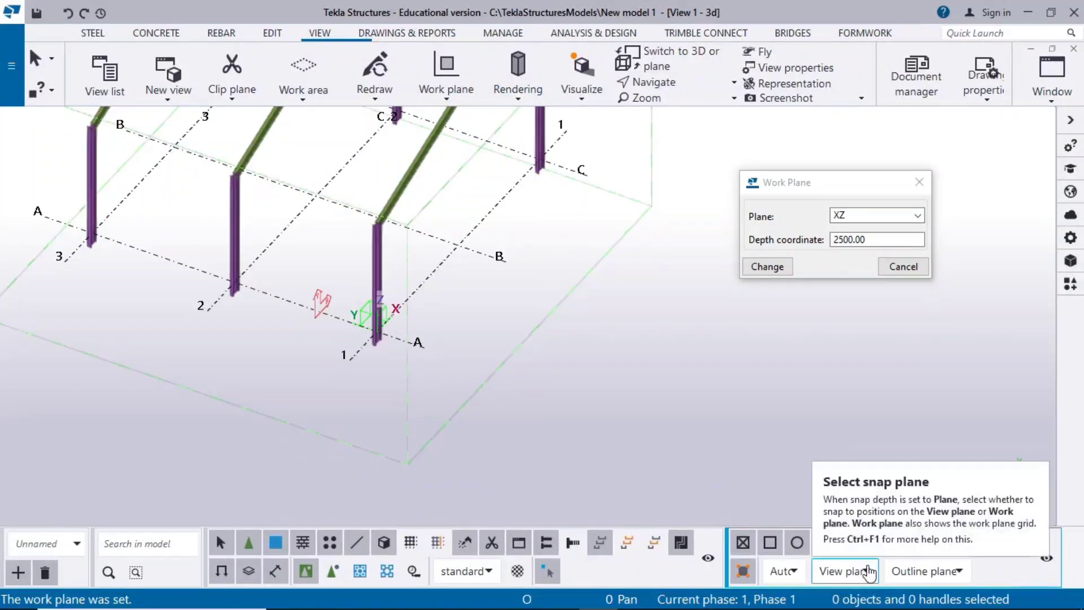
{"action": "left_click", "coordinate": [853, 570]}
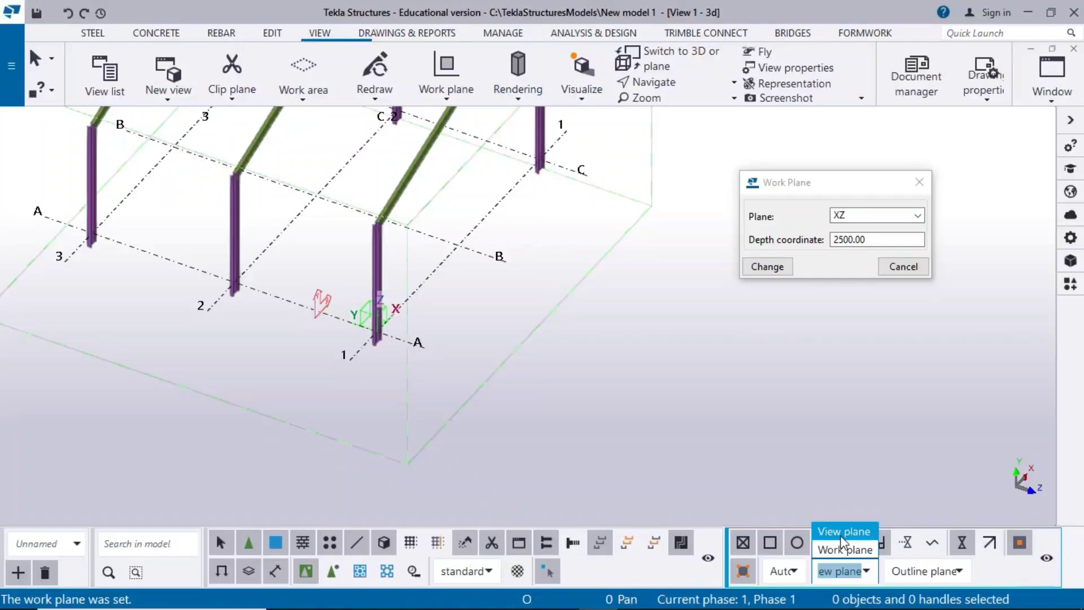
{"action": "left_click", "coordinate": [841, 548]}
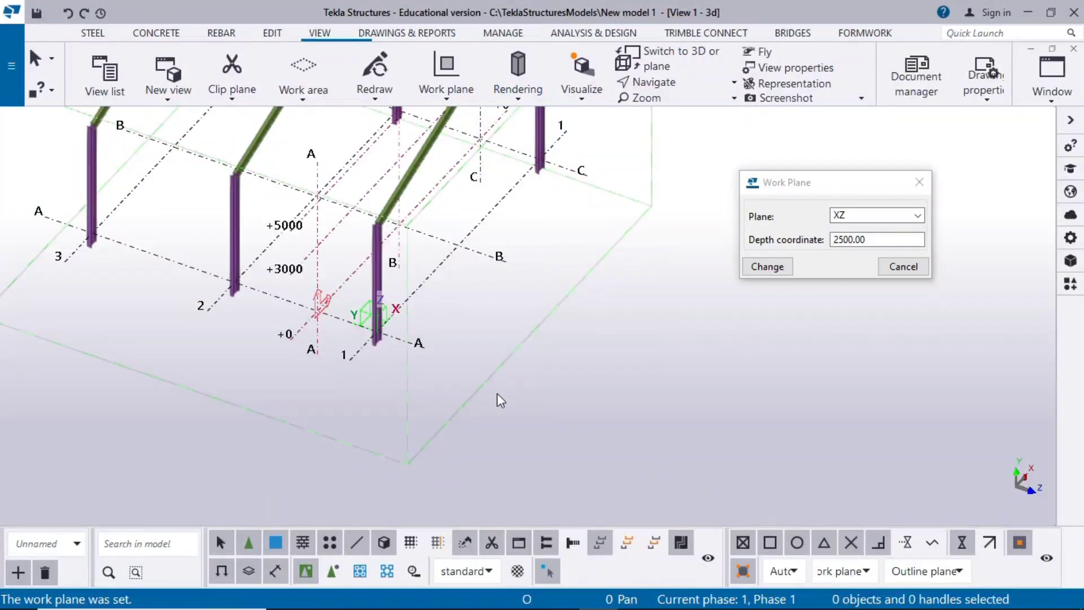
{"action": "scroll", "coordinate": [497, 393], "scroll_direction": "down", "scroll_amount": 1}
{"action": "middle_click_drag", "start_coordinate": [497, 394], "coordinate": [520, 367], "text": "ctrl"}
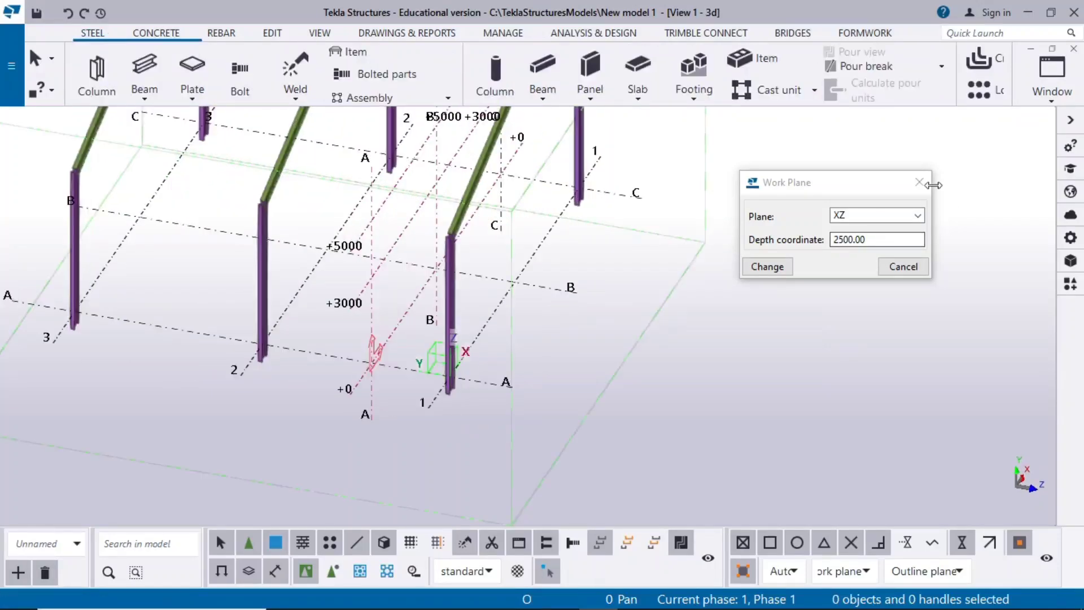
Step: Set the work plane parallel to the XY plane with a depth coordinate of 0
{"action": "left_click", "coordinate": [920, 182]}
{"action": "left_click", "coordinate": [734, 304]}
{"action": "scroll", "coordinate": [734, 303], "scroll_direction": "down", "scroll_amount": 1}
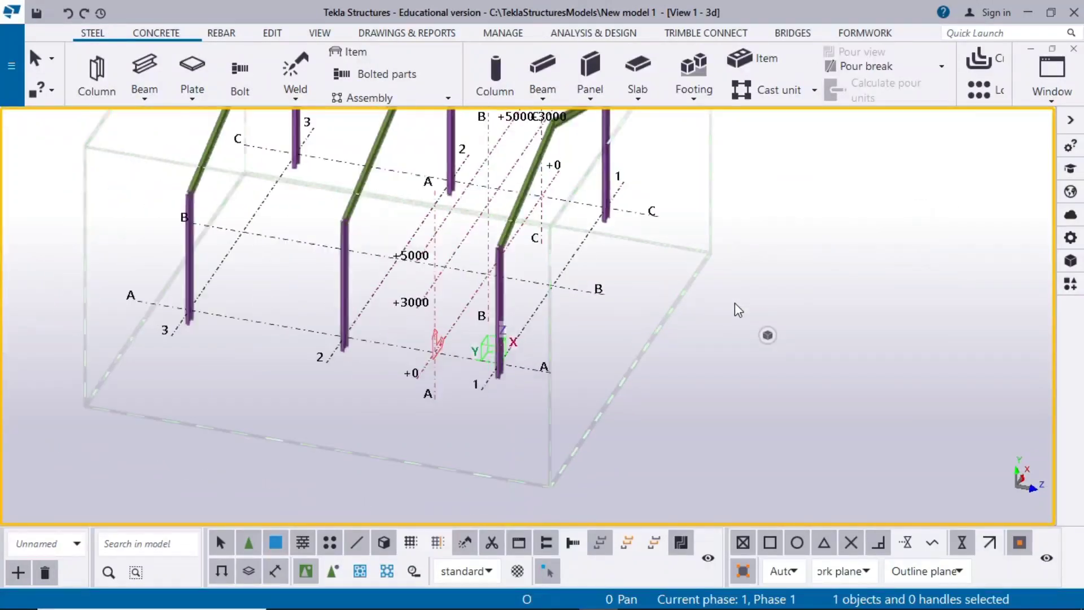
{"action": "mouse_move", "coordinate": [730, 329]}
{"action": "middle_mouse_down", "text": "ctrl"}
{"action": "mouse_move", "coordinate": [274, 310]}
{"action": "mouse_move", "coordinate": [731, 317]}
{"action": "middle_mouse_up", "text": "ctrl"}
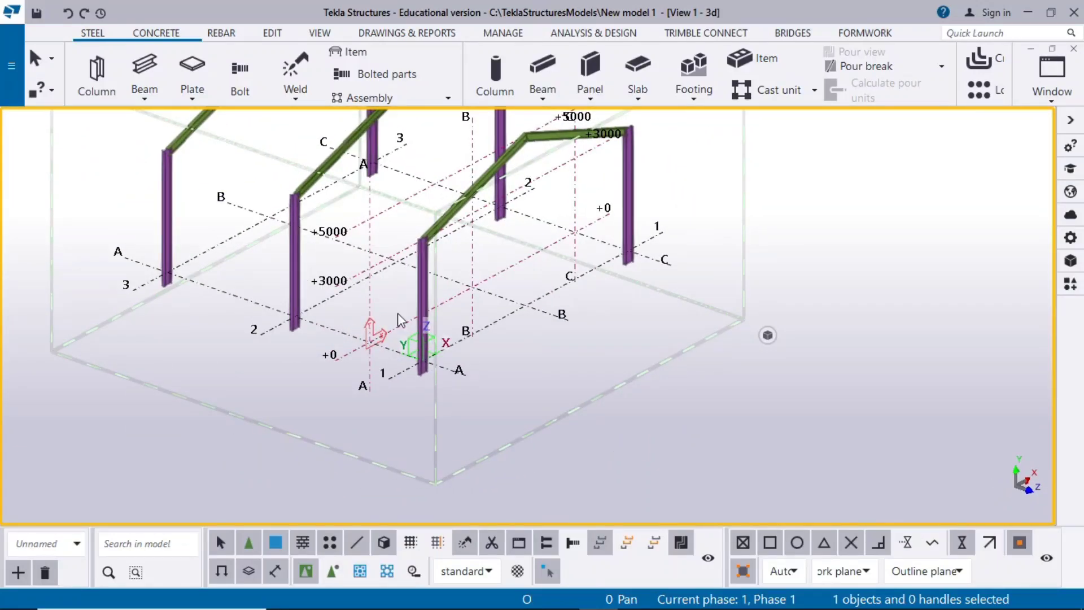
{"action": "left_click", "coordinate": [319, 34]}
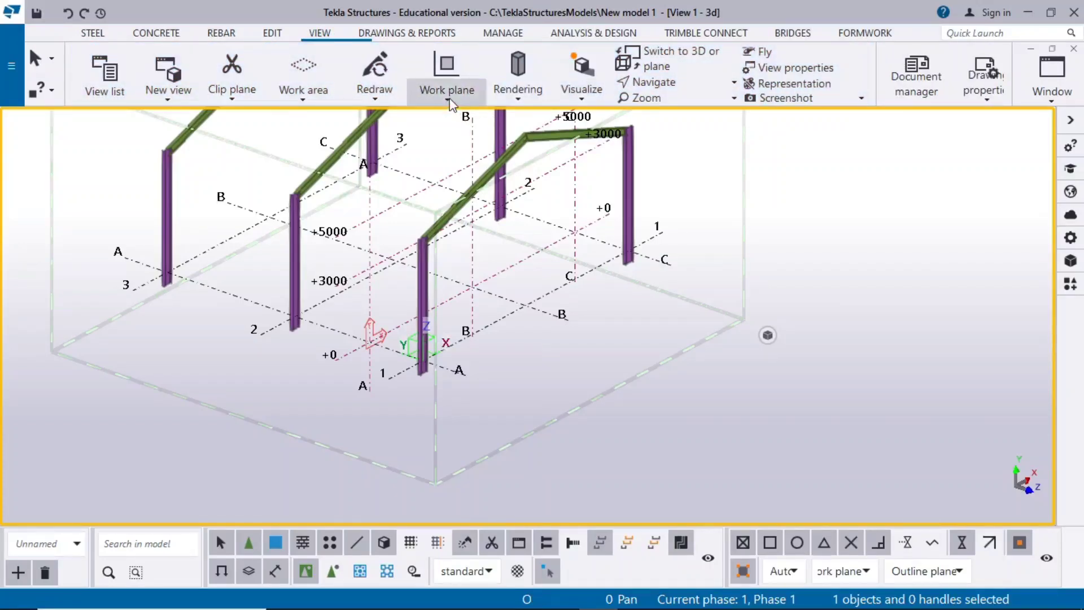
{"action": "left_click", "coordinate": [449, 101]}
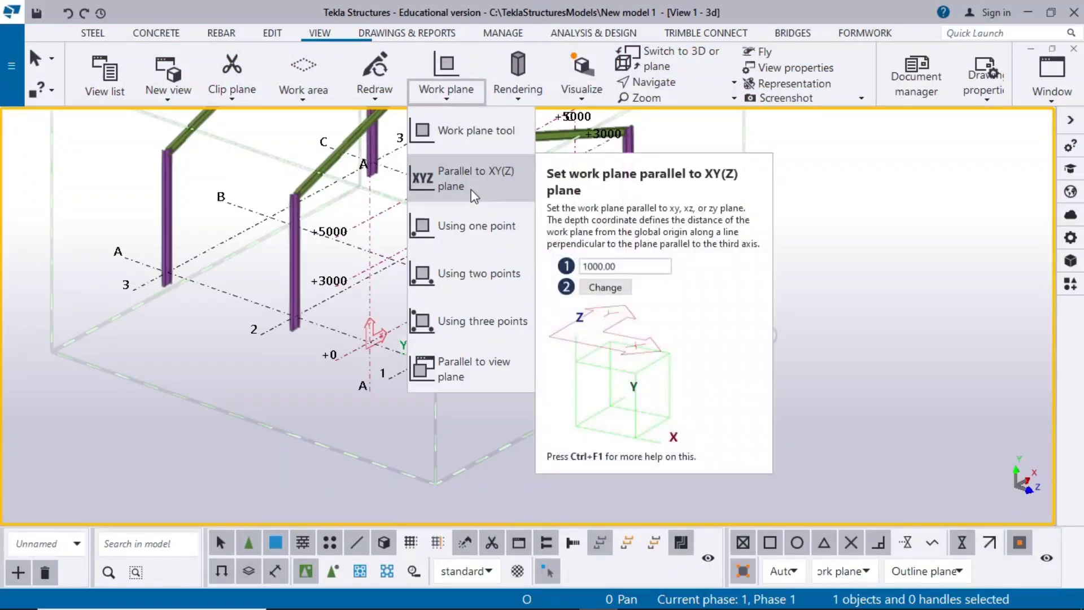
{"action": "left_click", "coordinate": [471, 190]}
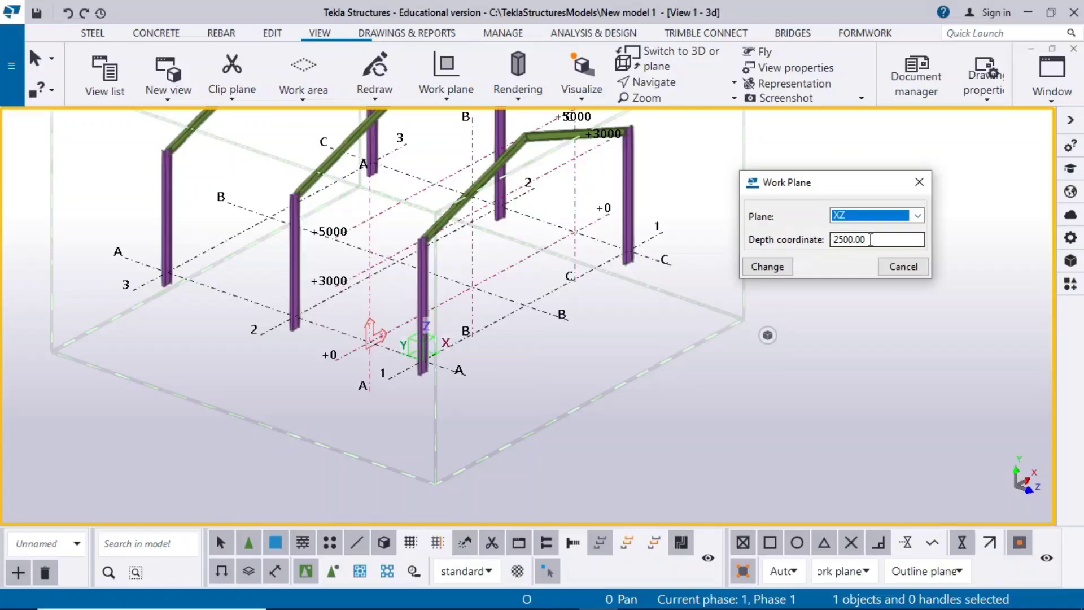
{"action": "left_click", "coordinate": [913, 217]}
{"action": "left_click", "coordinate": [852, 229]}
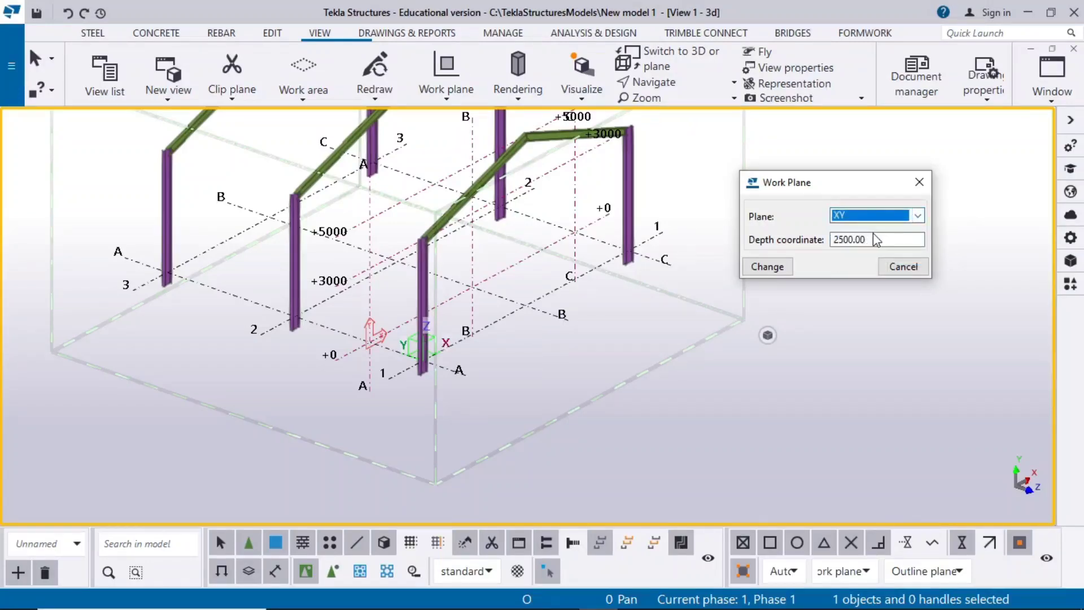
{"action": "left_click_drag", "start_coordinate": [849, 240], "coordinate": [764, 245]}
{"action": "type", "text": "0"}
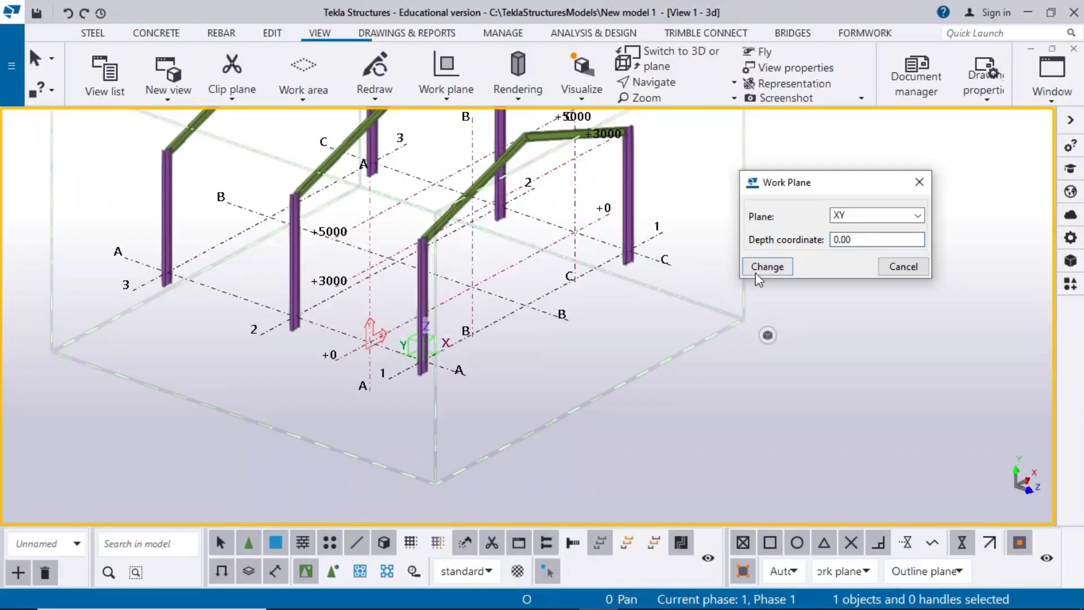
{"action": "left_click", "coordinate": [757, 269]}
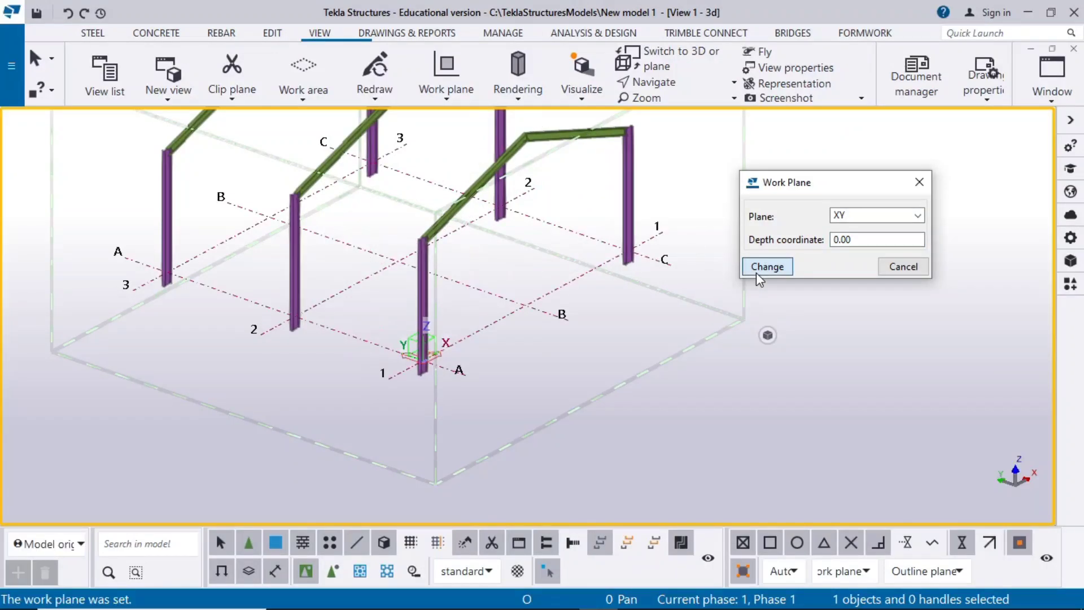
{"action": "left_click", "coordinate": [919, 181]}
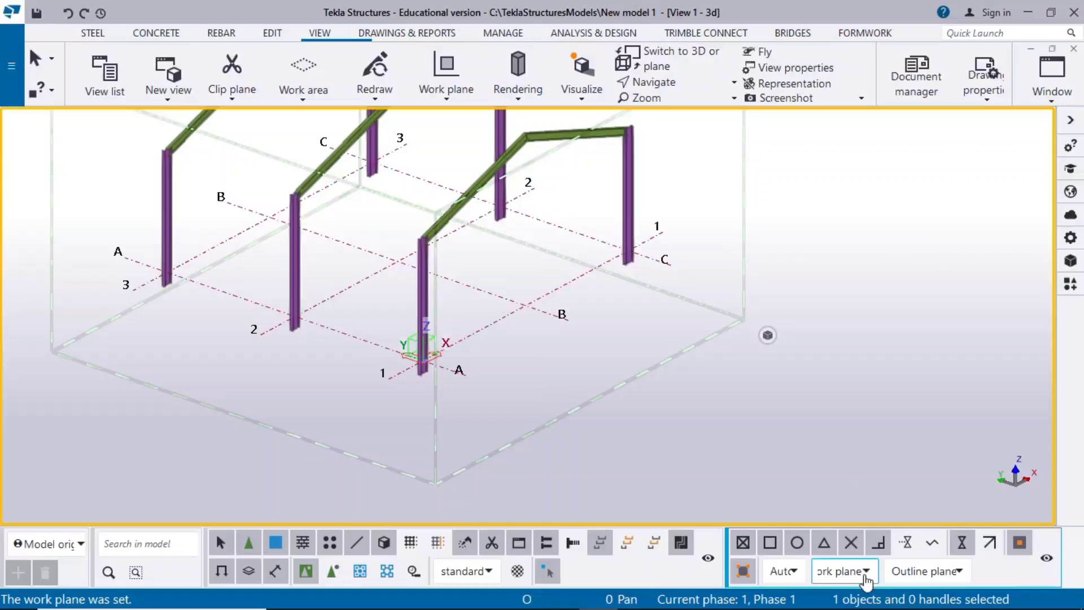
Step: Set the snap plane to View plane and turn the model to see the gable frames more from the front
{"action": "left_click", "coordinate": [864, 572]}
{"action": "left_click", "coordinate": [844, 532]}
{"action": "scroll", "coordinate": [700, 288], "scroll_direction": "down", "scroll_amount": 4}
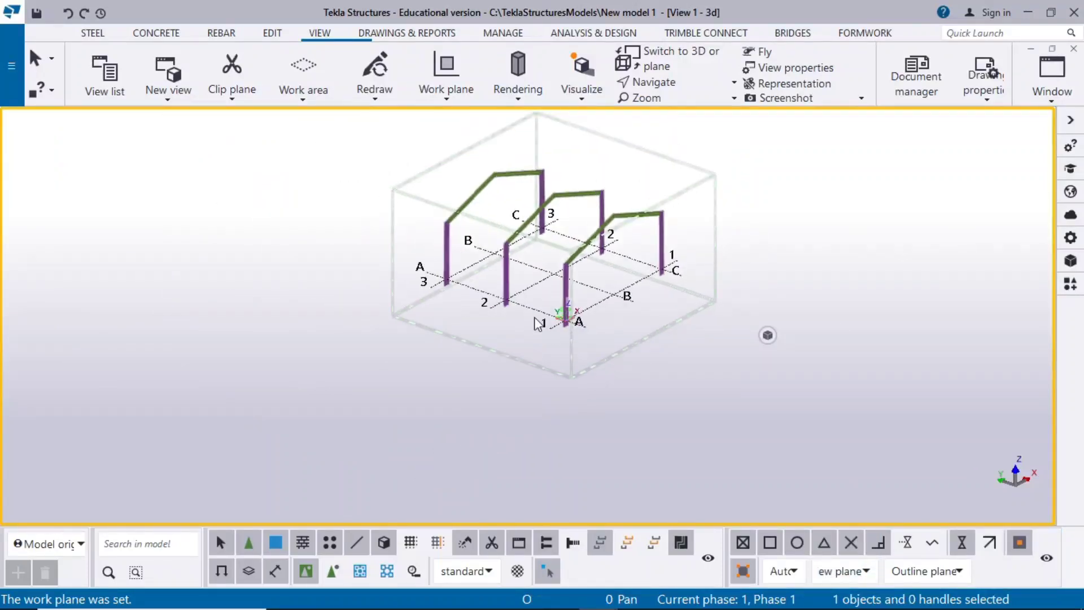
{"action": "middle_click_drag", "start_coordinate": [464, 334], "coordinate": [344, 334], "text": "ctrl"}
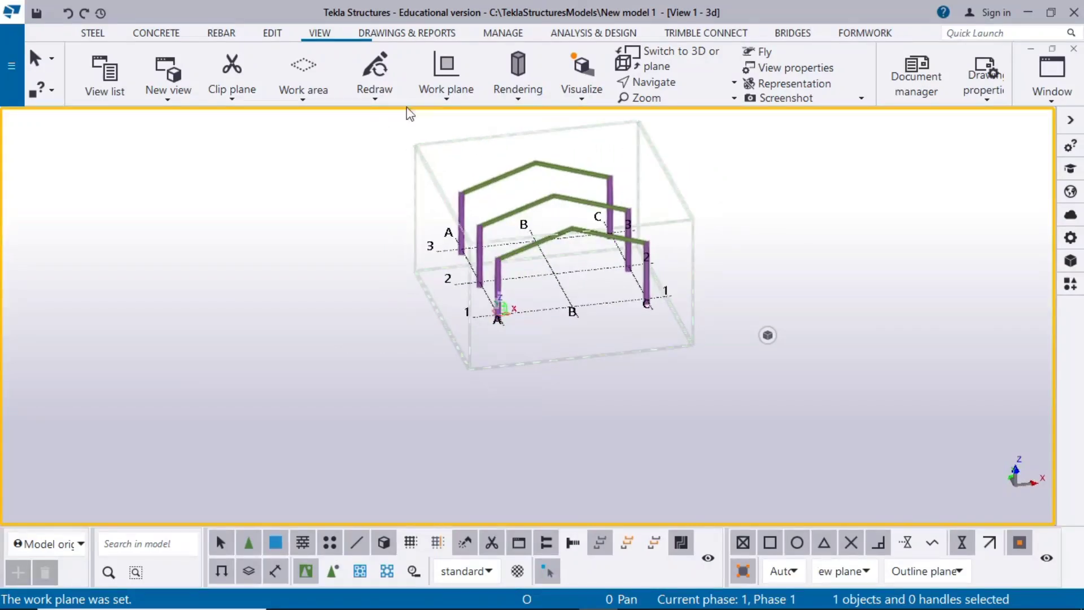
{"action": "left_click", "coordinate": [436, 90]}
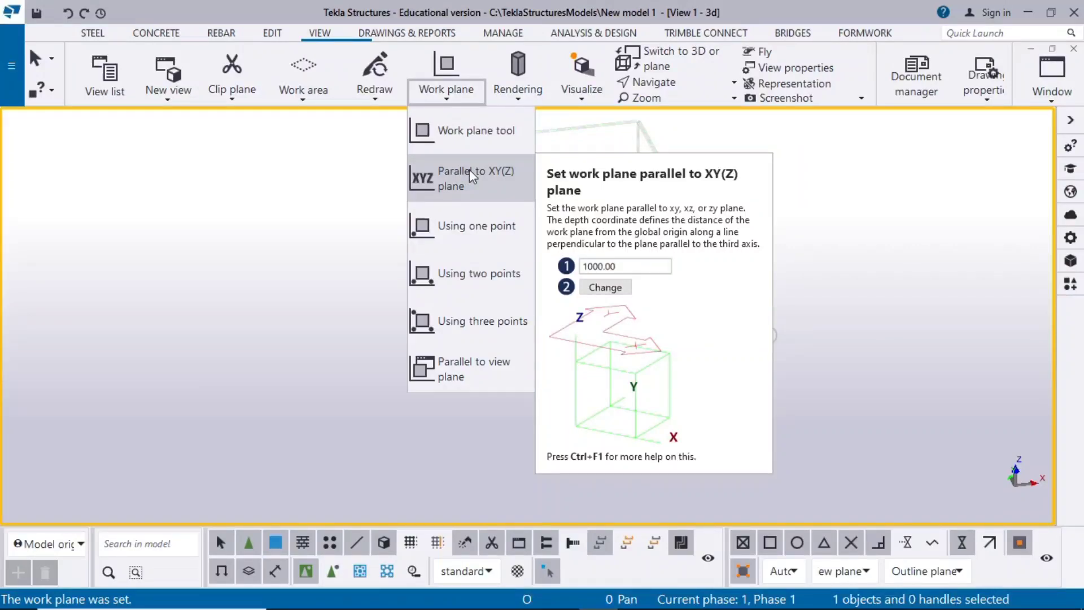
{"action": "left_click", "coordinate": [242, 270]}
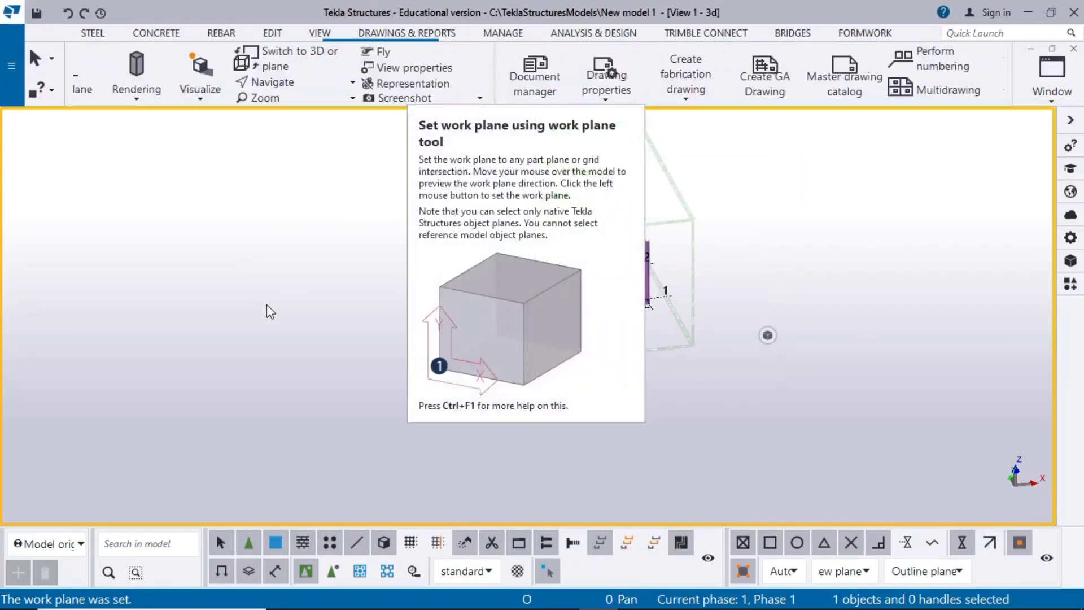
{"action": "middle_click_drag", "start_coordinate": [267, 304], "coordinate": [162, 354]}
{"action": "left_click", "coordinate": [319, 34]}
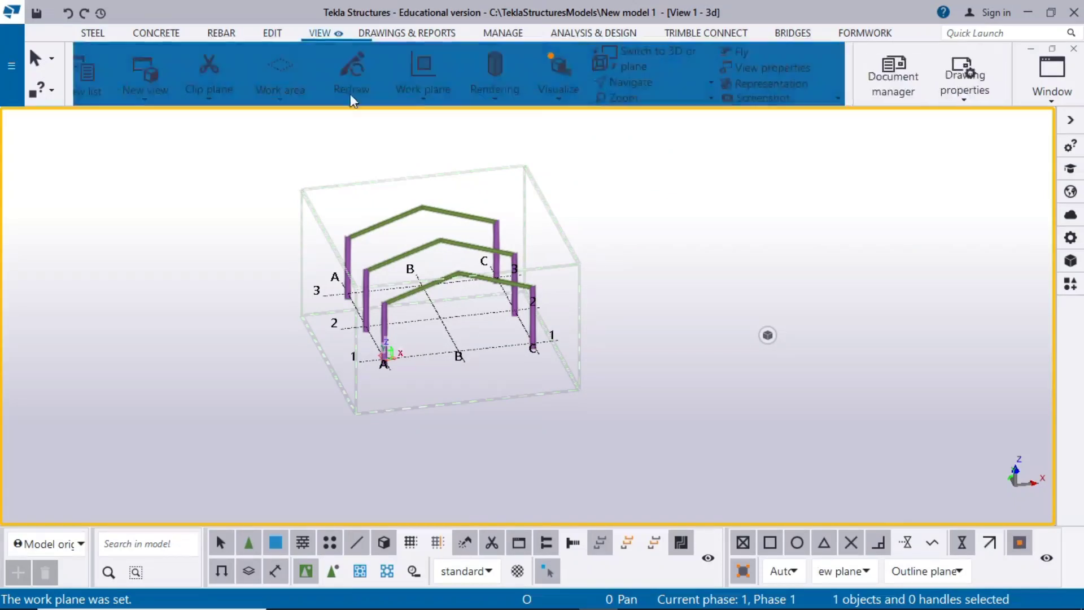
{"action": "left_click", "coordinate": [446, 97]}
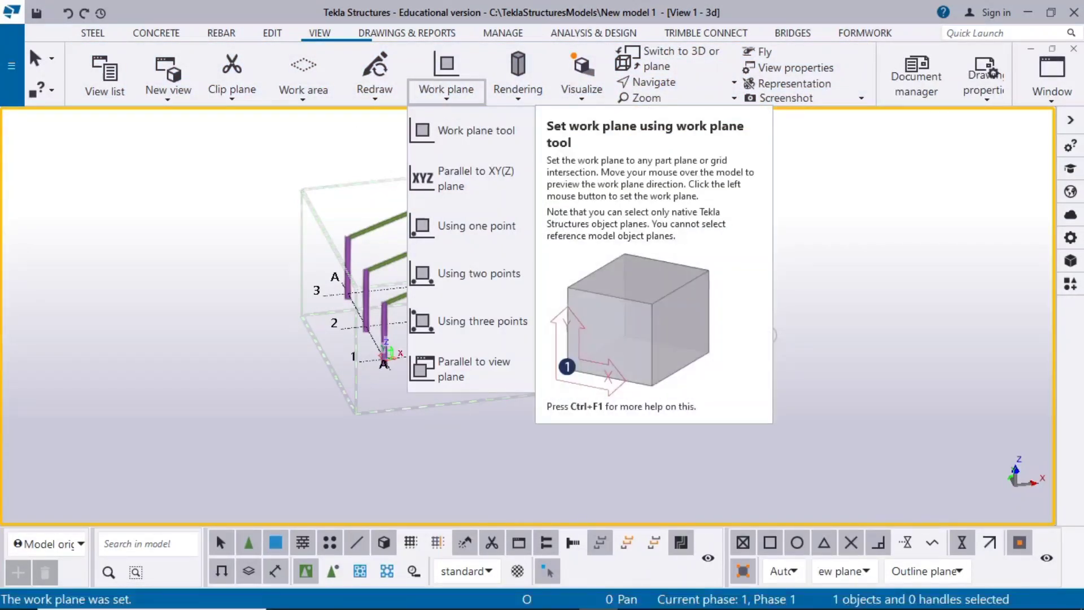
{"action": "left_click", "coordinate": [767, 336]}
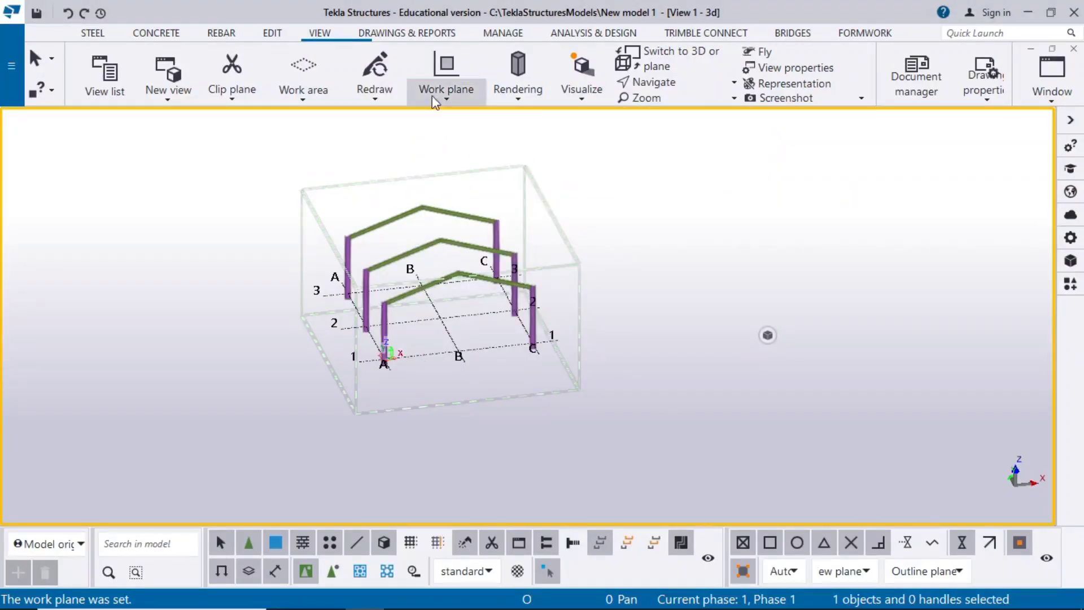
Step: Set the work plane using one point, with its origin at the intersection of grid lines B and 2
{"action": "left_click", "coordinate": [446, 85]}
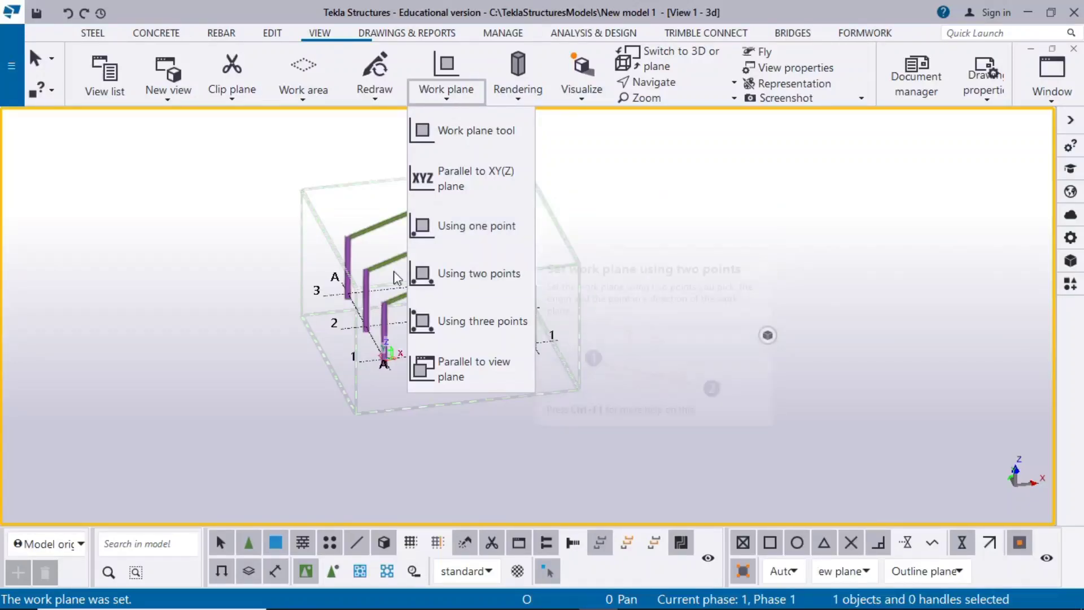
{"action": "left_click", "coordinate": [462, 226]}
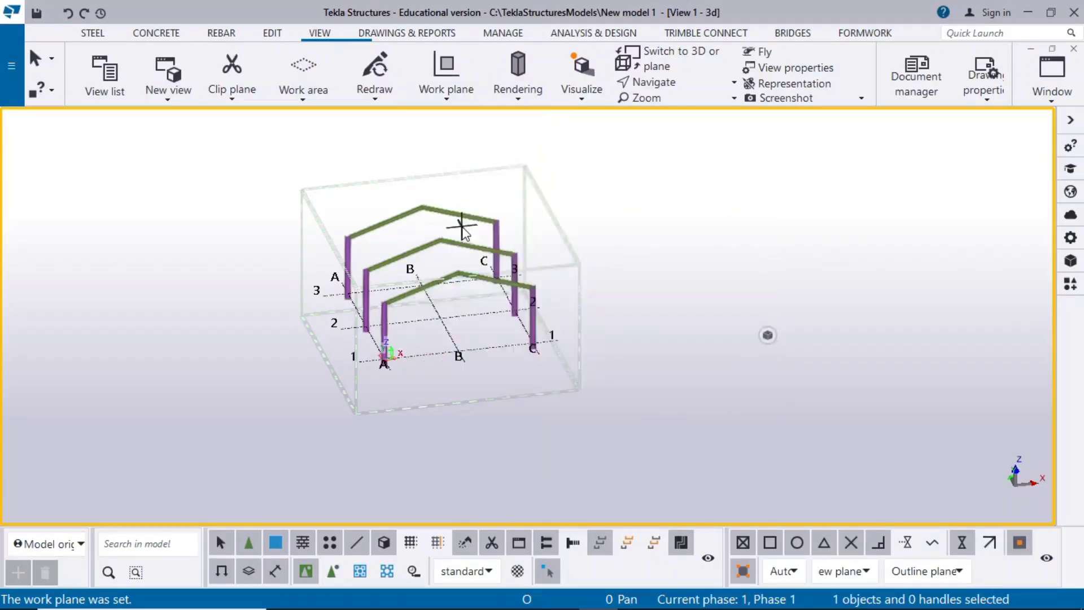
{"action": "scroll", "coordinate": [285, 459], "scroll_direction": "up", "scroll_amount": 2}
{"action": "scroll", "coordinate": [288, 459], "scroll_direction": "up", "scroll_amount": 2}
{"action": "middle_click_drag", "start_coordinate": [508, 398], "coordinate": [354, 490]}
{"action": "scroll", "coordinate": [354, 491], "scroll_direction": "up", "scroll_amount": 1}
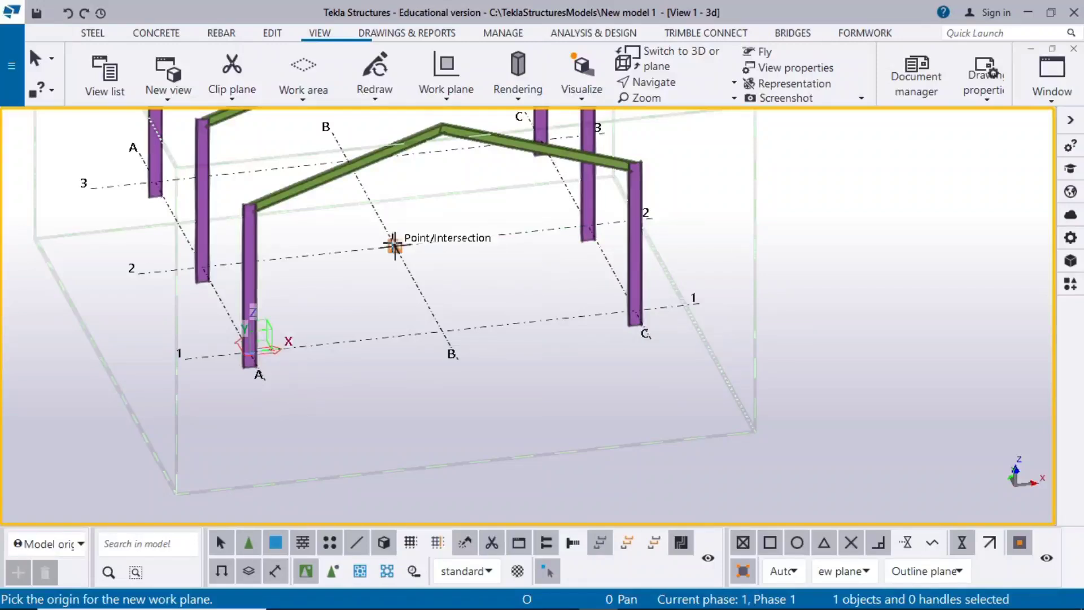
{"action": "left_click", "coordinate": [394, 246]}
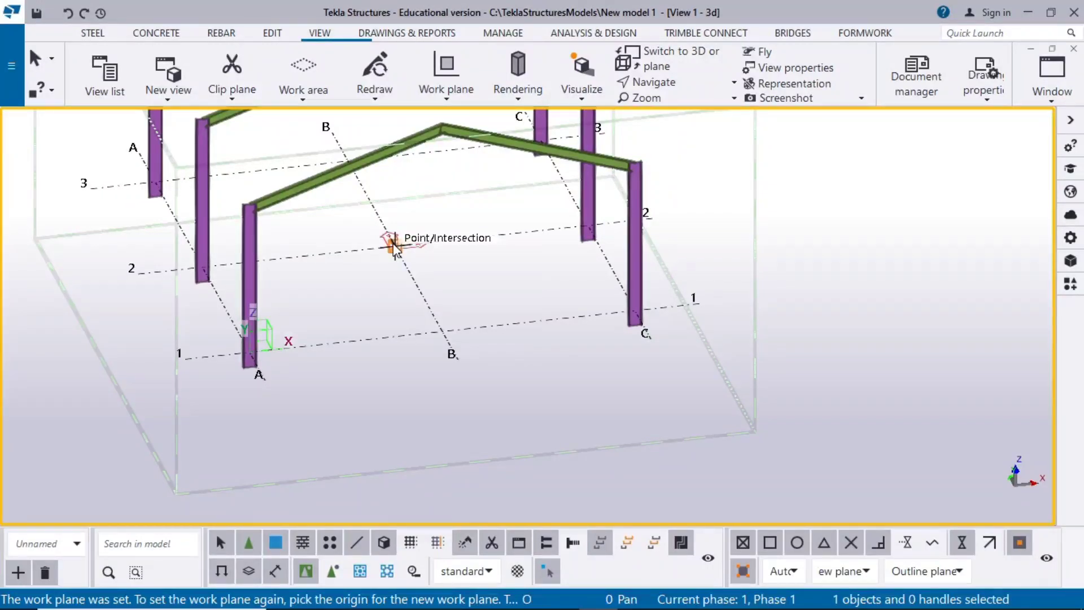
{"action": "right_click", "coordinate": [453, 177]}
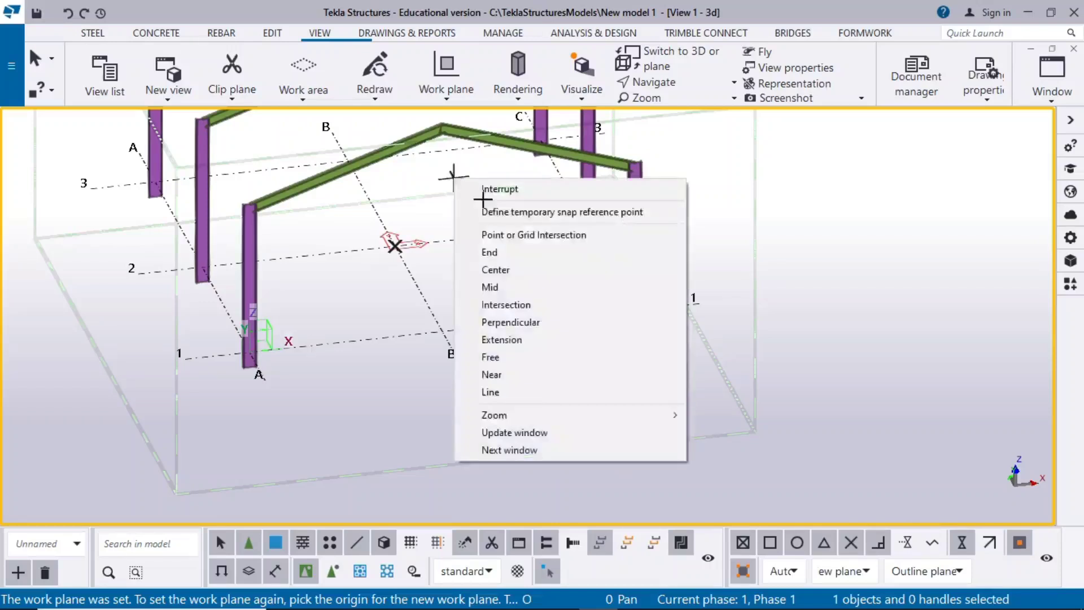
{"action": "left_click", "coordinate": [486, 188]}
Step: Set the work plane using one point, with its origin at the end of grid line 1 beyond the column at C
{"action": "left_click", "coordinate": [446, 85]}
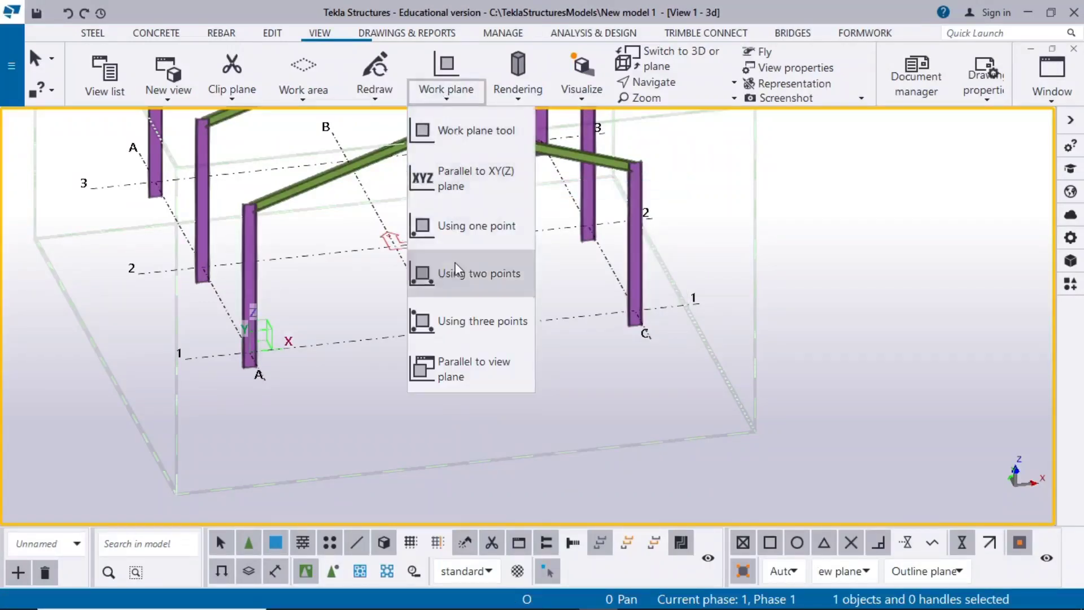
{"action": "left_click", "coordinate": [464, 229]}
{"action": "scroll", "coordinate": [678, 288], "scroll_direction": "up", "scroll_amount": 5}
{"action": "left_click", "coordinate": [685, 314]}
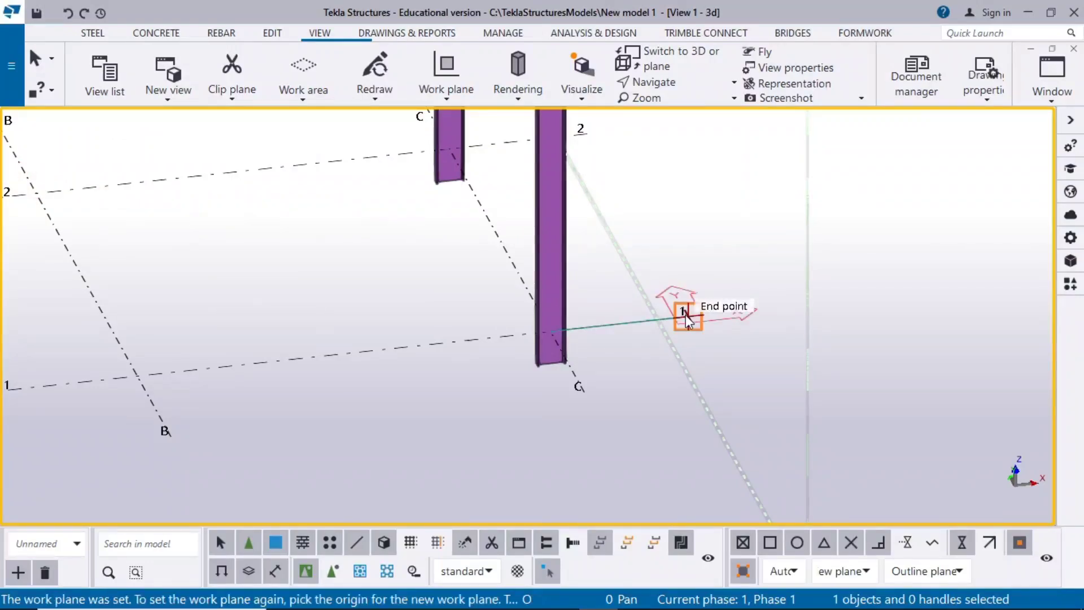
{"action": "right_click", "coordinate": [677, 243]}
{"action": "left_click", "coordinate": [703, 252]}
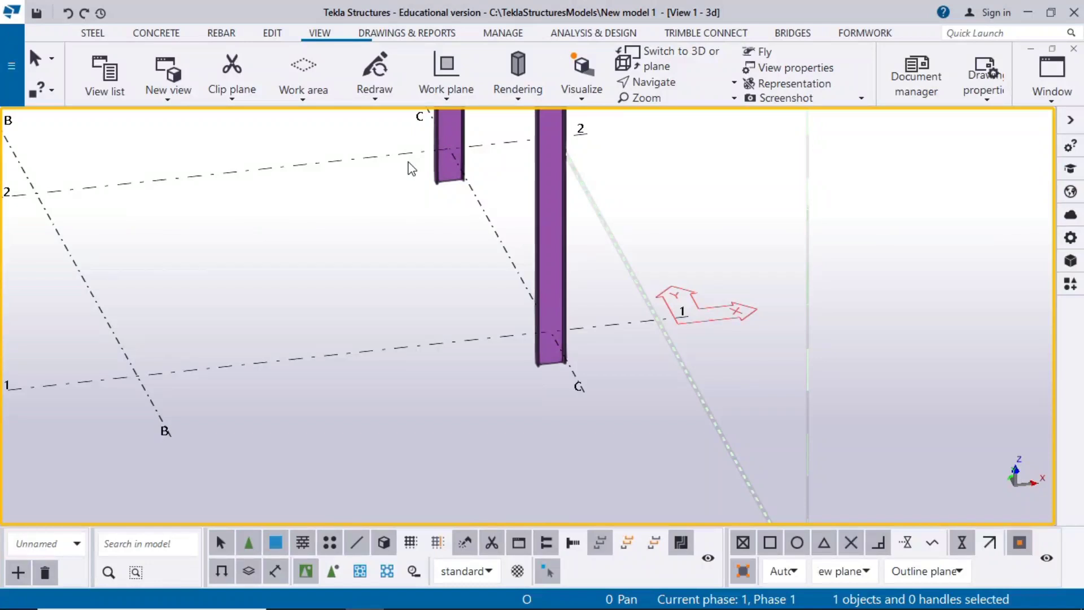
Step: Switch the model view to plan and focus on the intersection of grid lines C and 3
{"action": "left_click", "coordinate": [446, 79]}
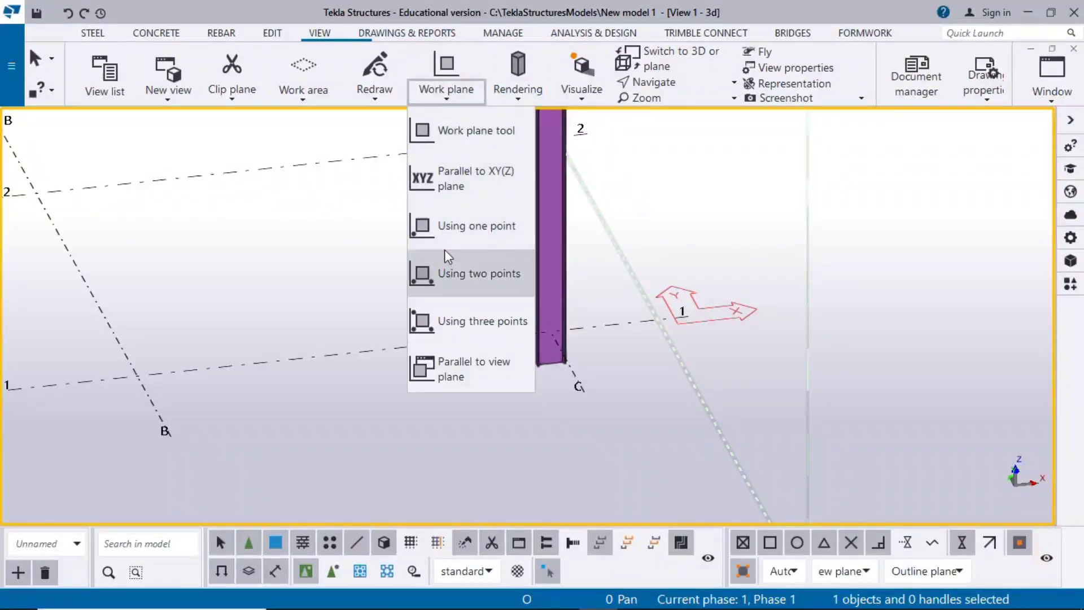
{"action": "left_click", "coordinate": [354, 419]}
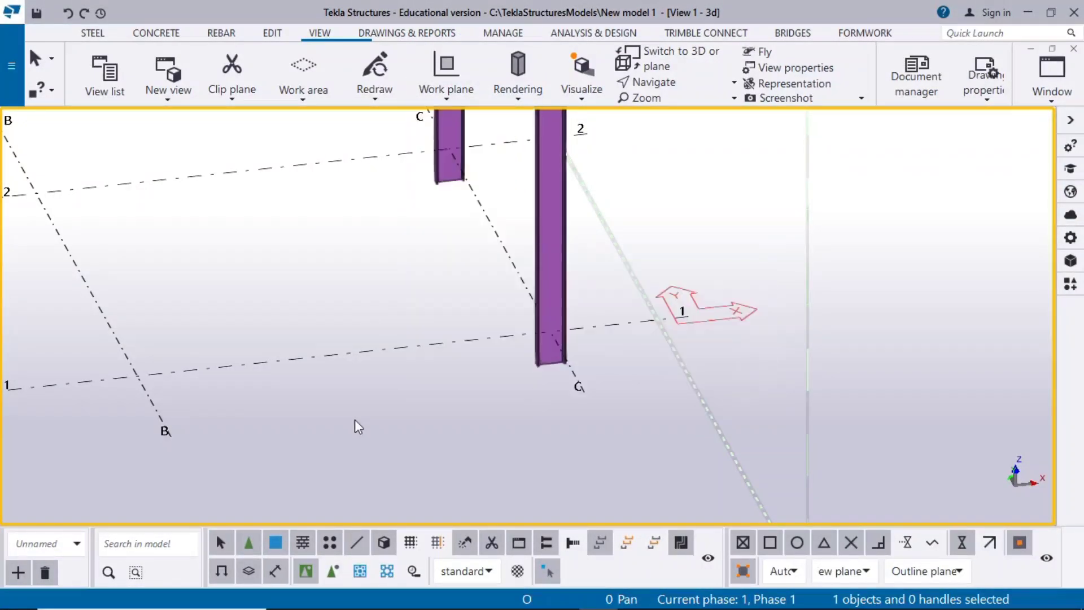
{"action": "key", "text": "ctrl+p"}
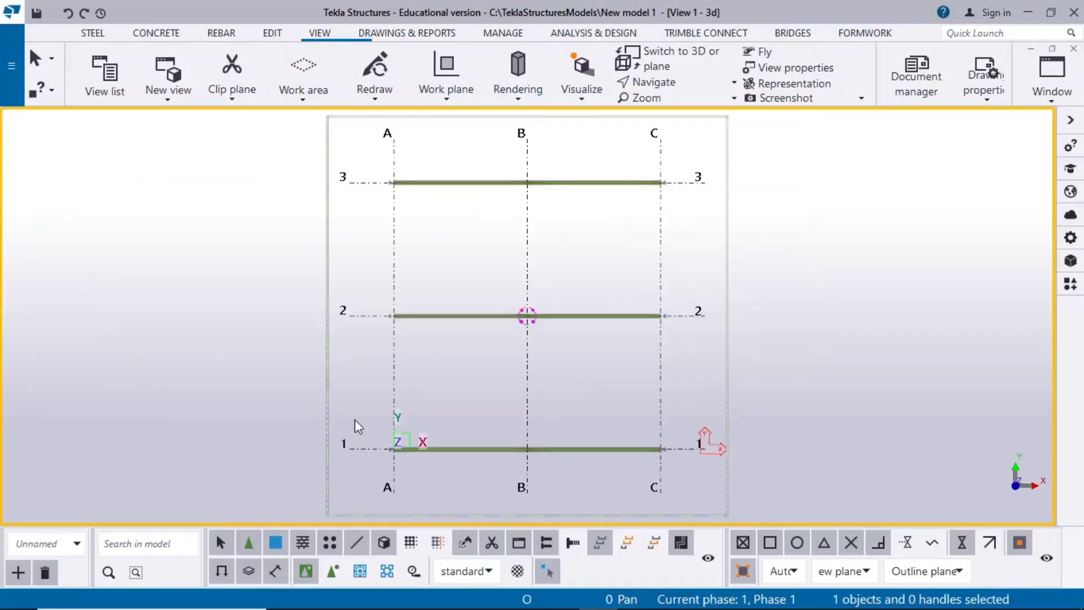
{"action": "scroll", "coordinate": [496, 367], "scroll_direction": "up", "scroll_amount": 6}
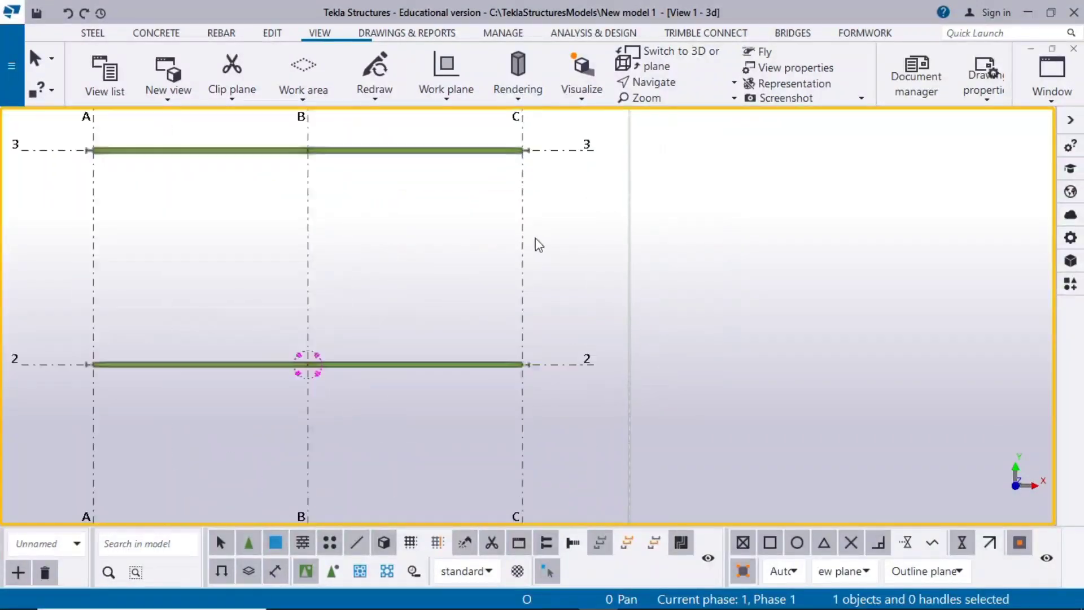
{"action": "scroll", "coordinate": [477, 407], "scroll_direction": "up", "scroll_amount": 2}
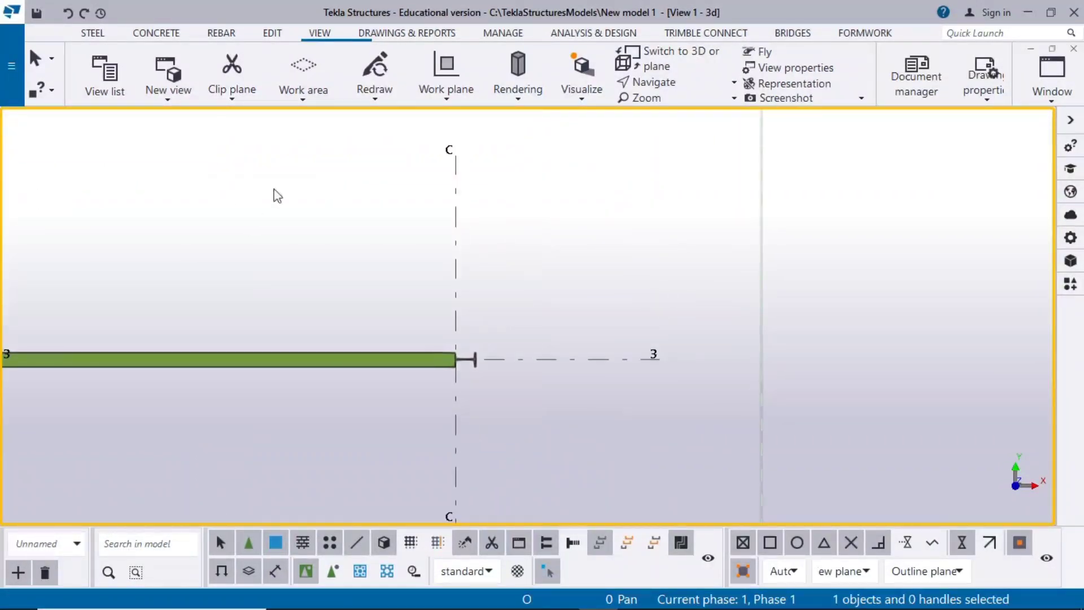
{"action": "left_click", "coordinate": [446, 99]}
{"action": "left_click", "coordinate": [452, 269]}
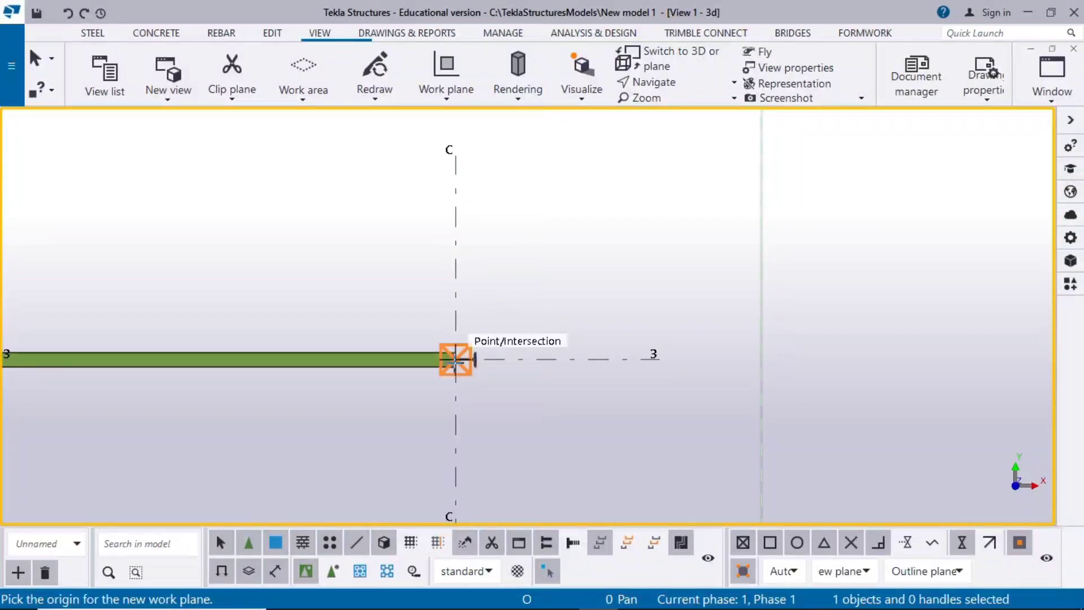
{"action": "right_click", "coordinate": [493, 176]}
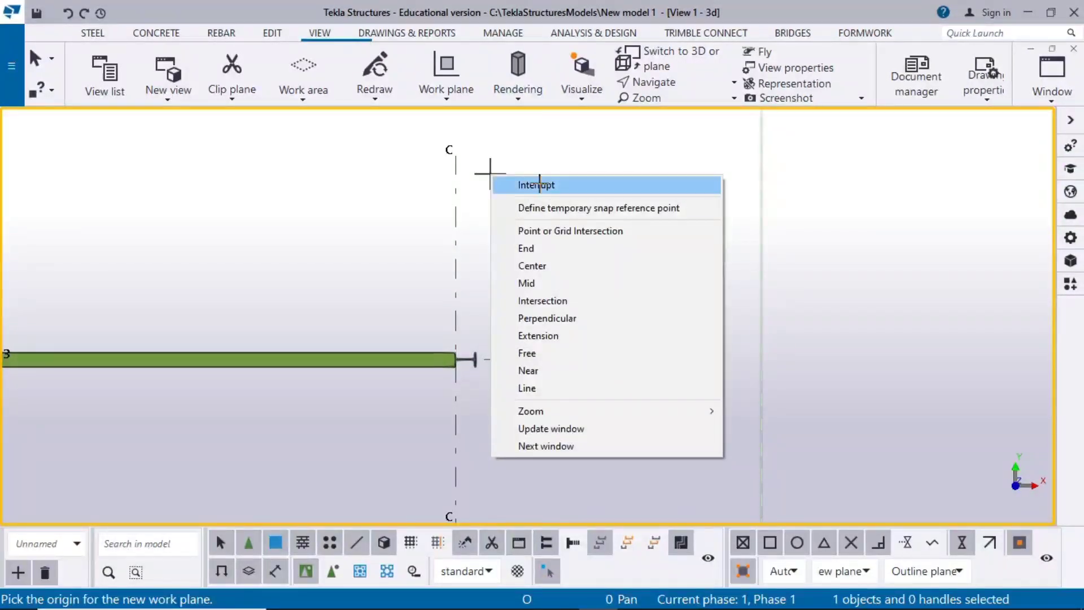
{"action": "left_click", "coordinate": [498, 182]}
Step: Draw a diagonal construction line from the intersection of grid lines C and 3, slanting outward away from the frame
{"action": "left_click", "coordinate": [280, 35]}
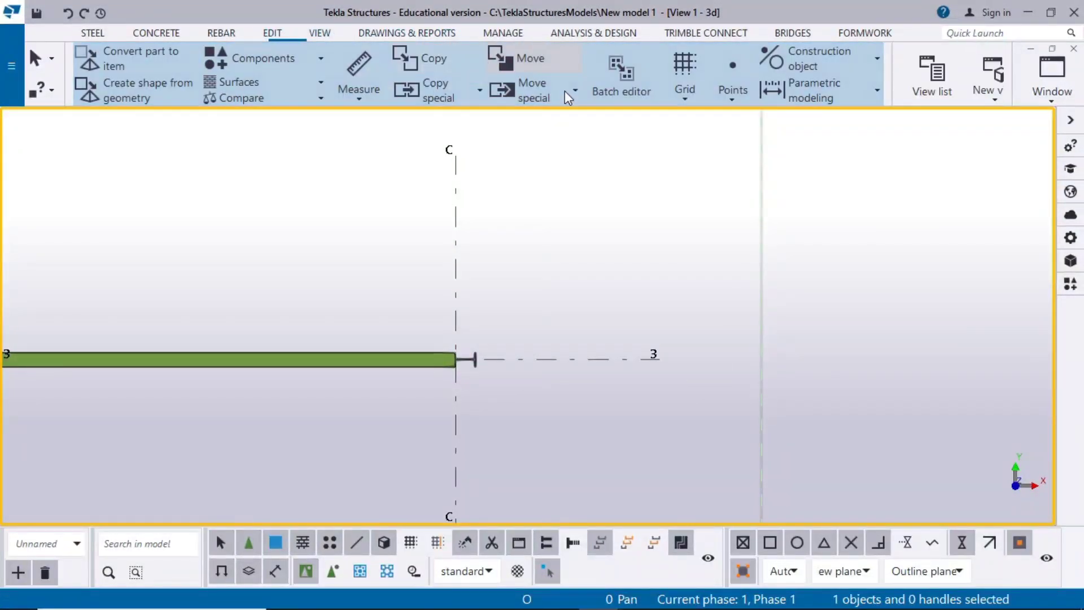
{"action": "left_click", "coordinate": [789, 69]}
{"action": "left_click", "coordinate": [803, 90]}
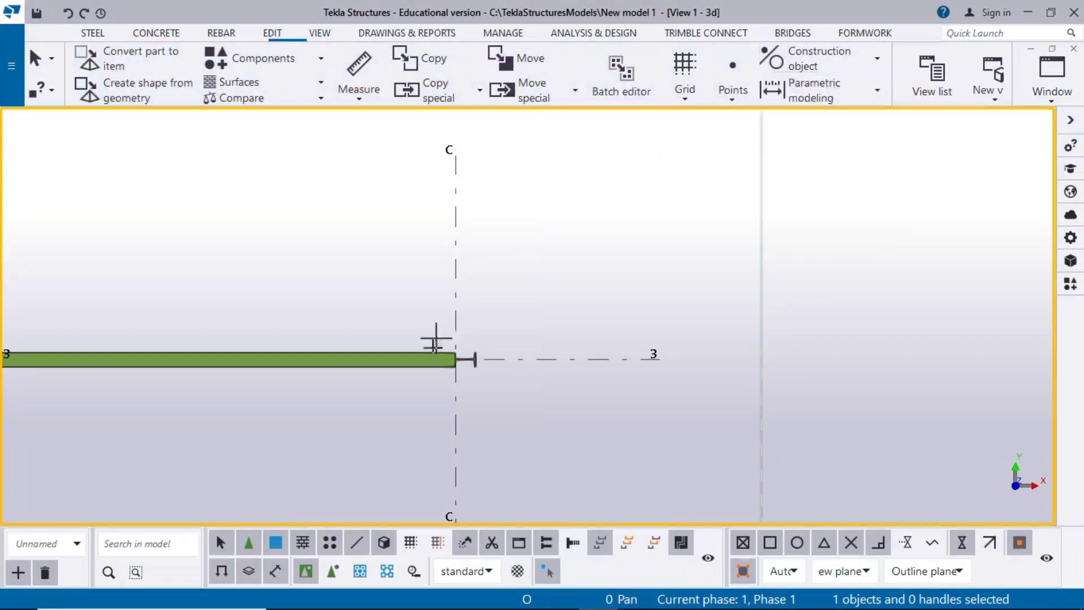
{"action": "left_click", "coordinate": [455, 359]}
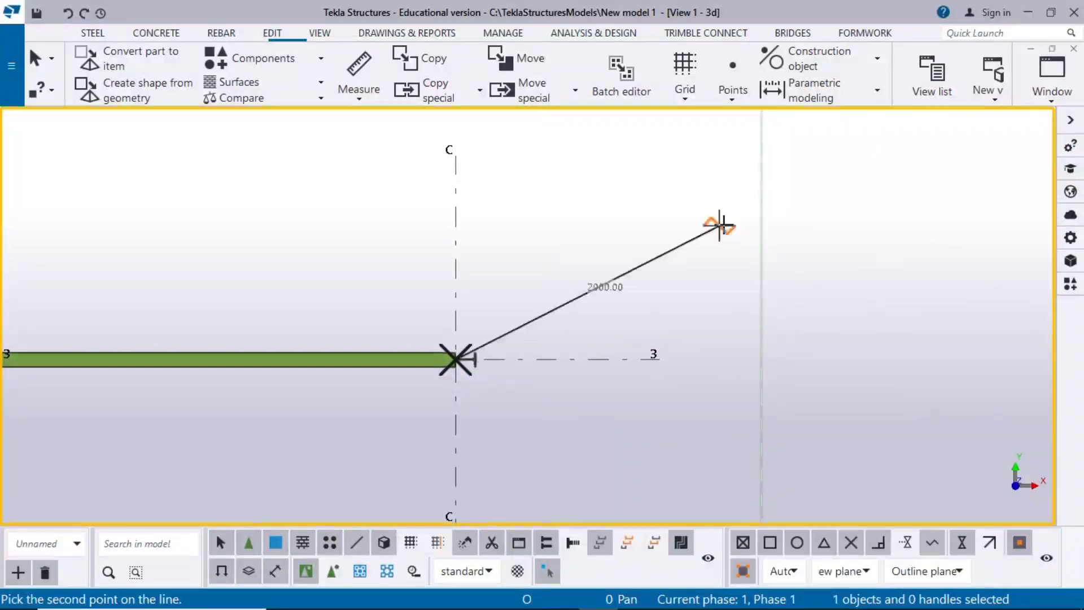
{"action": "left_click", "coordinate": [624, 170]}
{"action": "right_click", "coordinate": [510, 165]}
{"action": "left_click", "coordinate": [528, 173]}
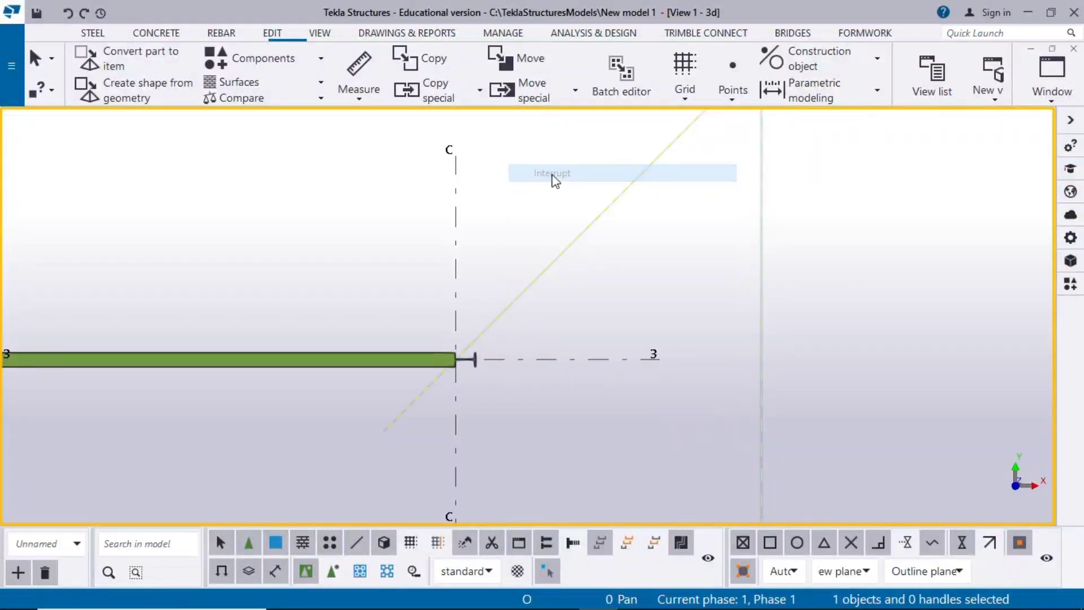
Step: Set the work plane using two points, with its origin at grid intersection C-3 and X direction along the slanted construction line
{"action": "left_click", "coordinate": [731, 101]}
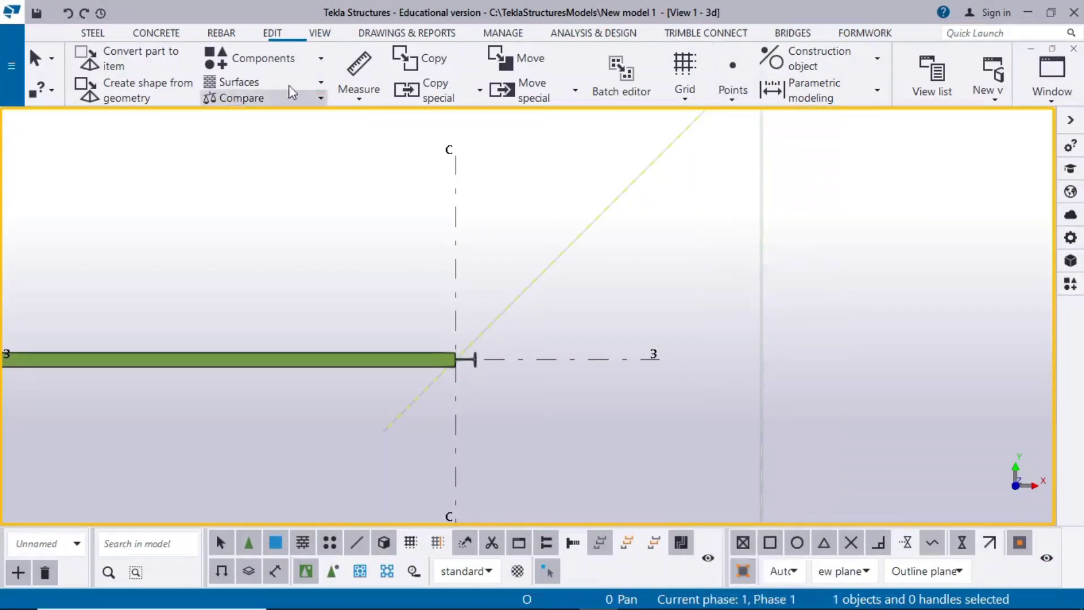
{"action": "left_click", "coordinate": [315, 35]}
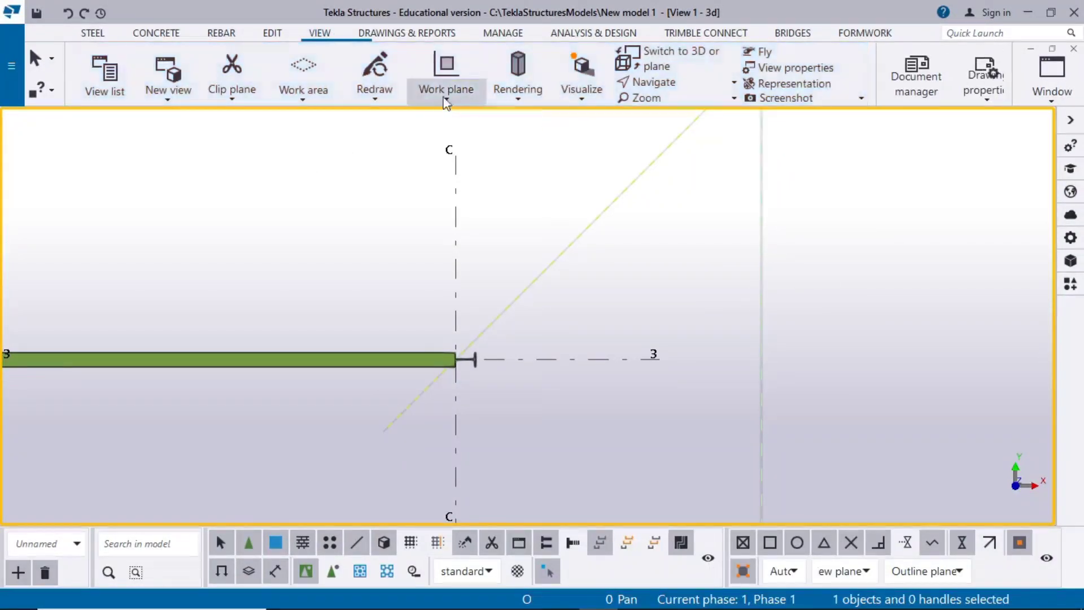
{"action": "left_click", "coordinate": [445, 96]}
{"action": "left_click", "coordinate": [470, 273]}
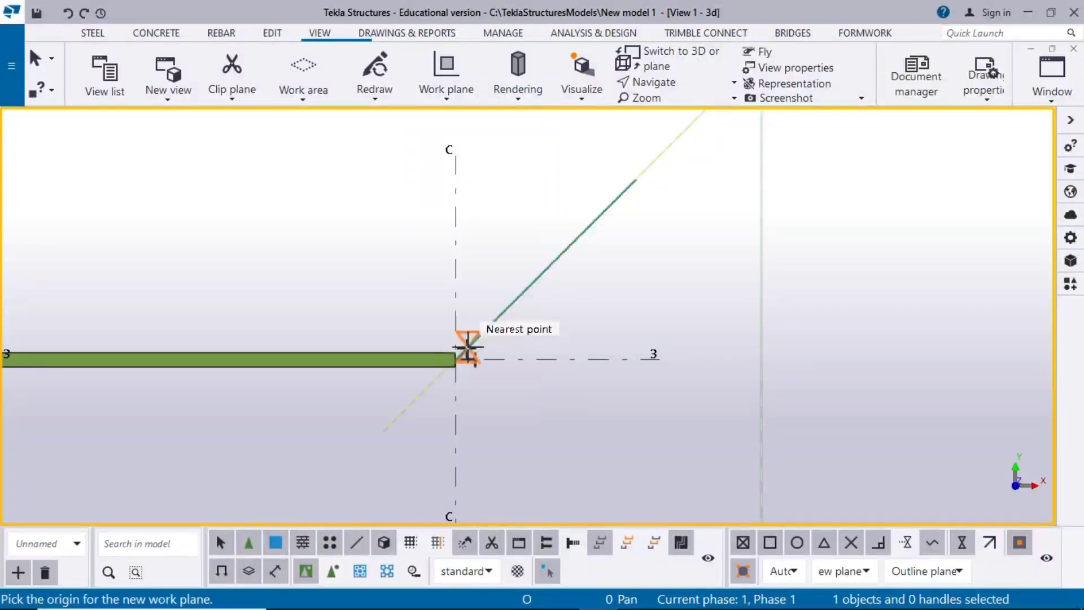
{"action": "left_click", "coordinate": [456, 360]}
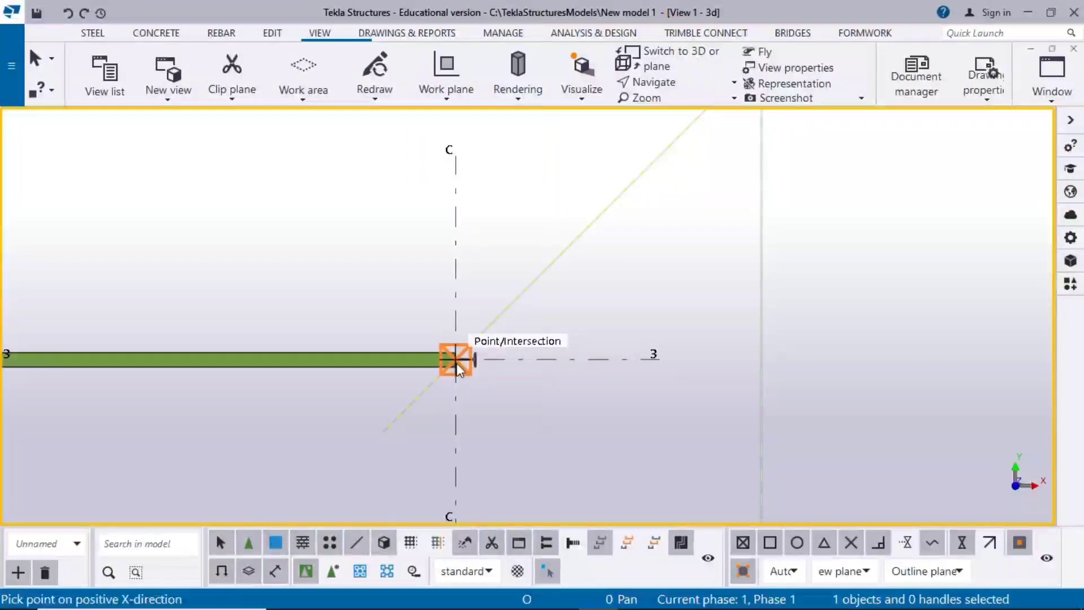
{"action": "left_click", "coordinate": [636, 179]}
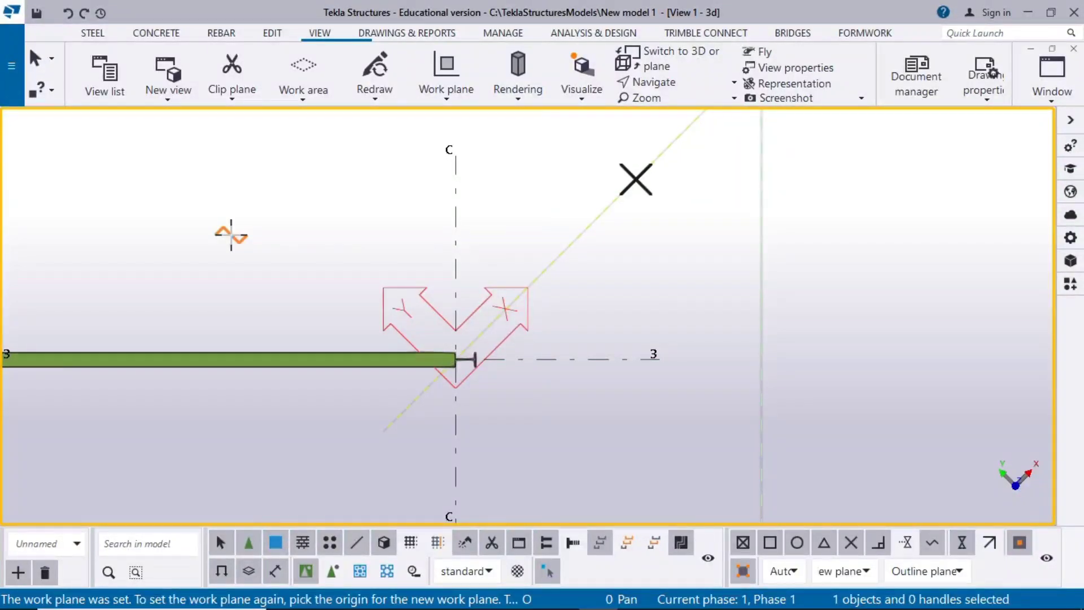
{"action": "right_click", "coordinate": [151, 164]}
{"action": "left_click", "coordinate": [158, 172]}
Step: Examine the rotated work plane symbol at the intersection of grid lines C and 3 against the rest of the plan
{"action": "scroll", "coordinate": [297, 262], "scroll_direction": "down", "scroll_amount": 4}
{"action": "scroll", "coordinate": [367, 322], "scroll_direction": "down", "scroll_amount": 2}
{"action": "middle_click_drag", "start_coordinate": [423, 412], "coordinate": [480, 339]}
{"action": "scroll", "coordinate": [511, 354], "scroll_direction": "down", "scroll_amount": 1}
{"action": "scroll", "coordinate": [476, 262], "scroll_direction": "up", "scroll_amount": 1}
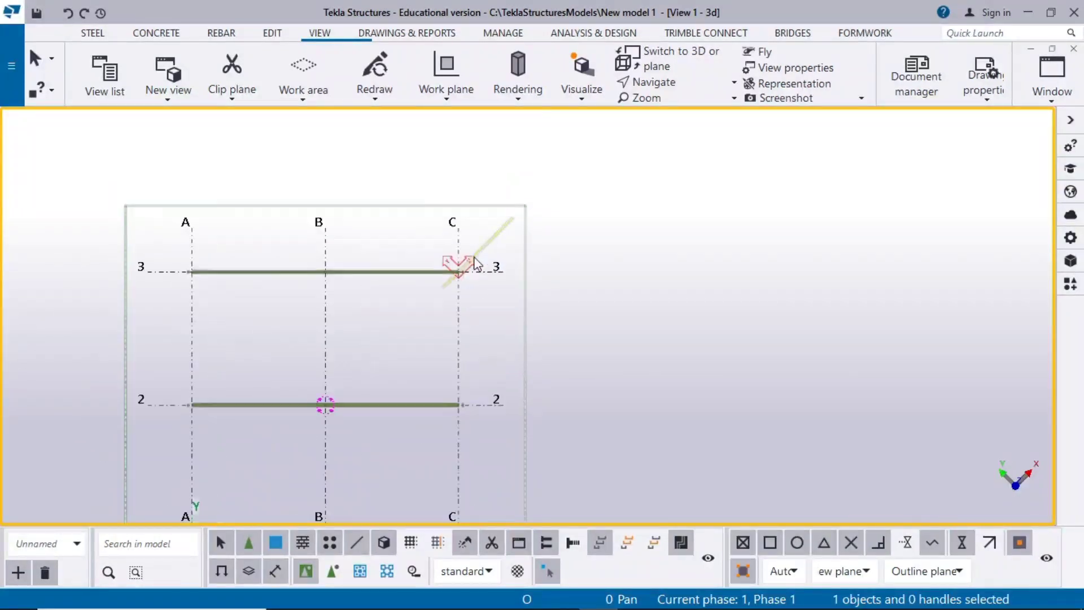
{"action": "scroll", "coordinate": [476, 262], "scroll_direction": "up", "scroll_amount": 4}
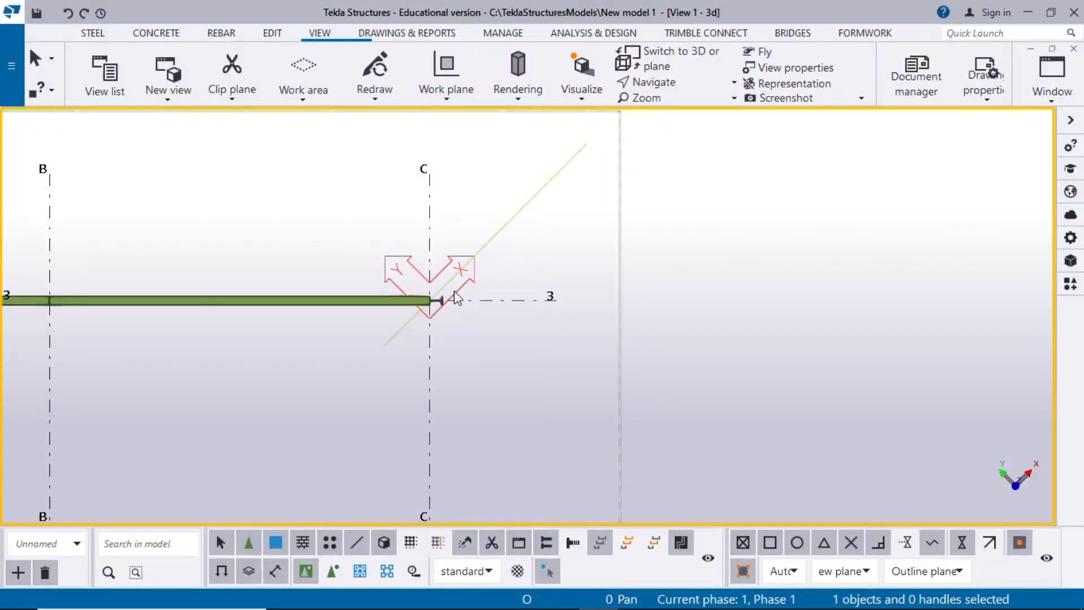
{"action": "scroll", "coordinate": [333, 274], "scroll_direction": "down", "scroll_amount": 2}
{"action": "scroll", "coordinate": [371, 277], "scroll_direction": "up", "scroll_amount": 1}
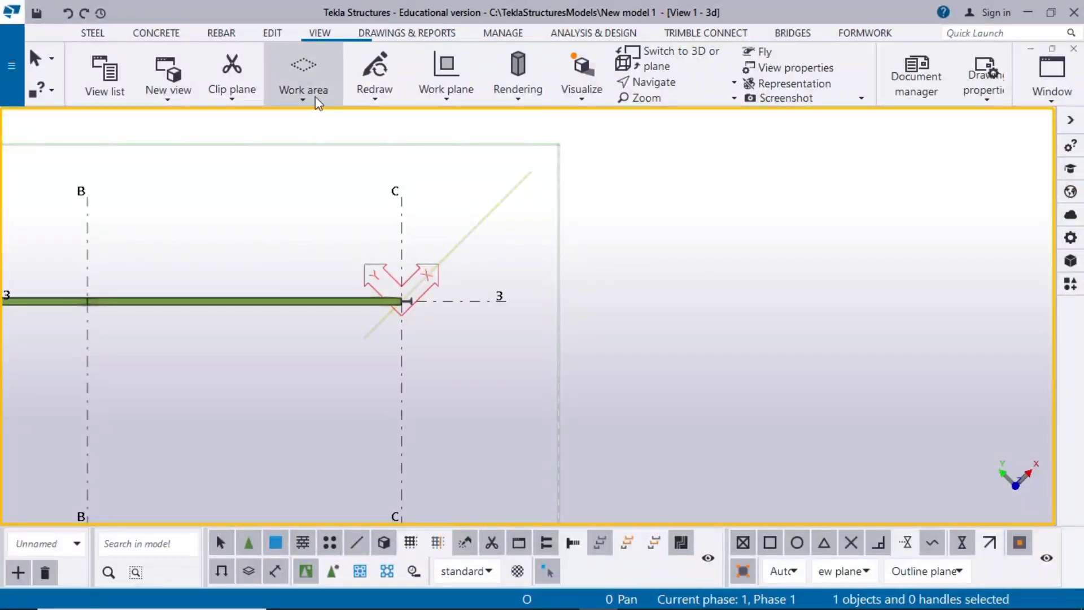
{"action": "left_click", "coordinate": [272, 34]}
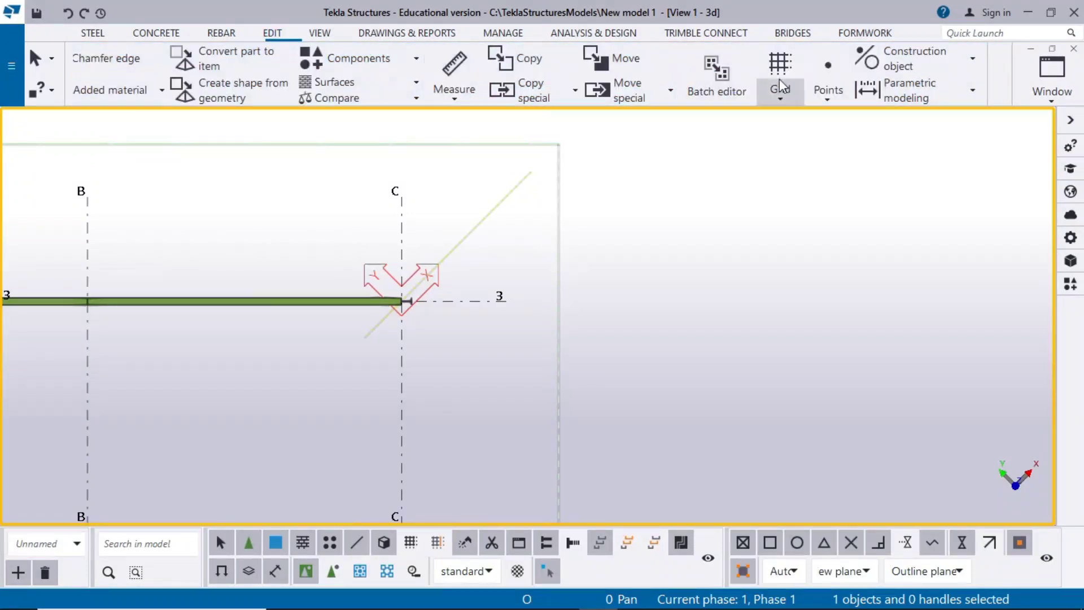
{"action": "left_click", "coordinate": [786, 101]}
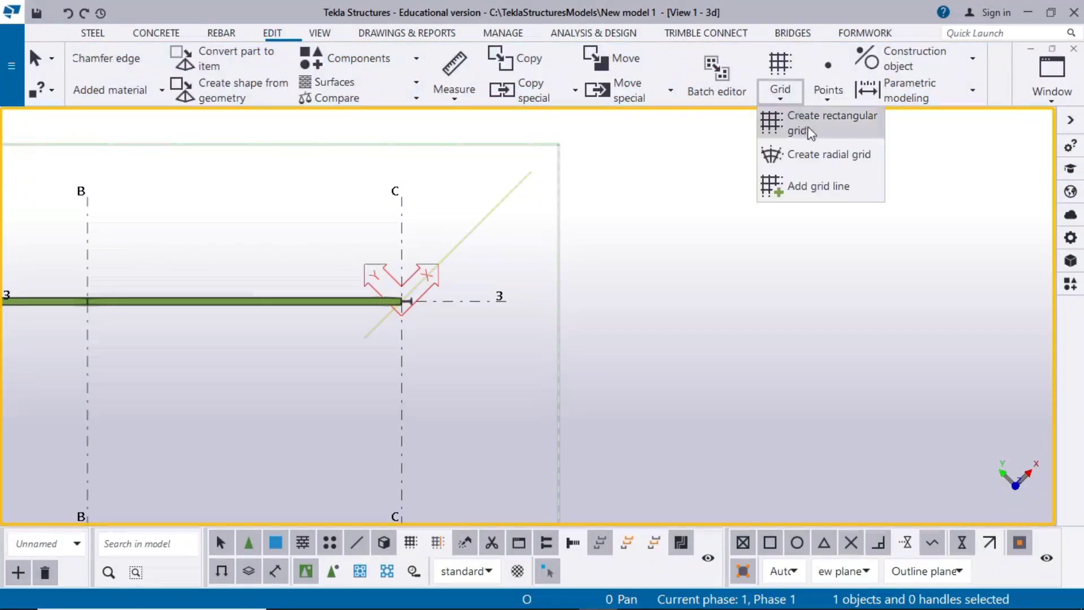
{"action": "left_click", "coordinate": [779, 123]}
{"action": "scroll", "coordinate": [743, 251], "scroll_direction": "down", "scroll_amount": 3}
{"action": "scroll", "coordinate": [757, 269], "scroll_direction": "down", "scroll_amount": 3}
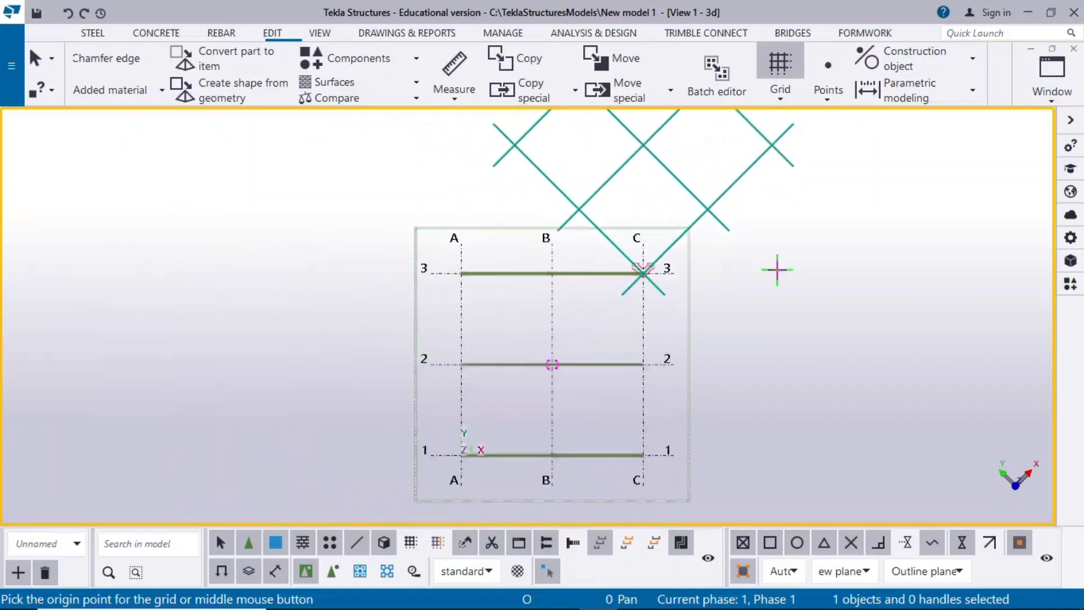
{"action": "middle_click_drag", "start_coordinate": [774, 269], "coordinate": [664, 413]}
{"action": "scroll", "coordinate": [537, 410], "scroll_direction": "up", "scroll_amount": 2}
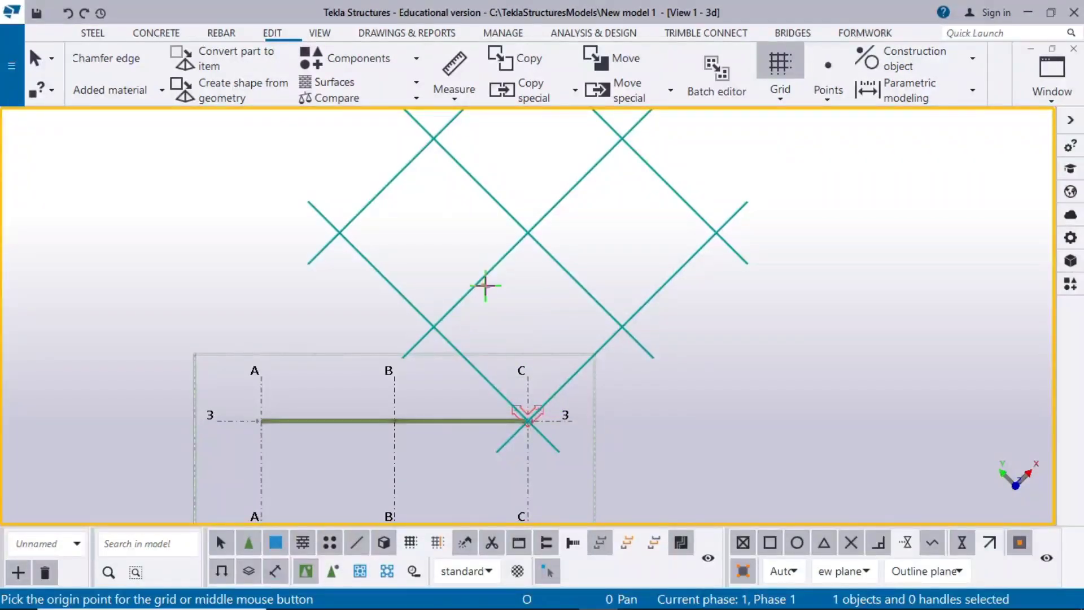
{"action": "right_click", "coordinate": [131, 165]}
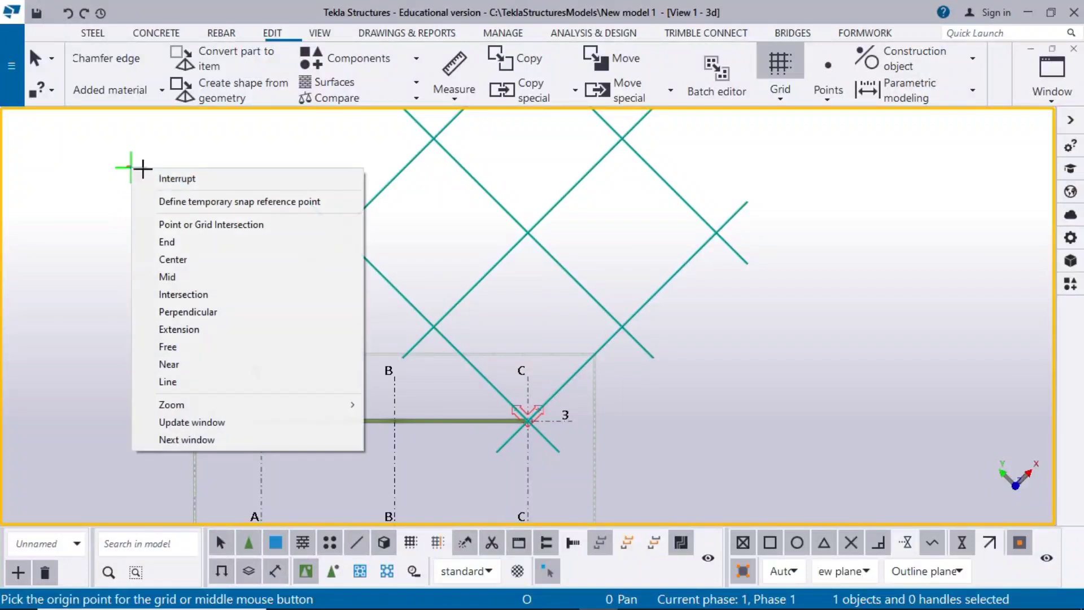
{"action": "left_click", "coordinate": [149, 172]}
Step: Create a rectangular grid aligned to the slanted work plane, with its origin at the end of grid line 2 beyond C
{"action": "scroll", "coordinate": [205, 212], "scroll_direction": "down", "scroll_amount": 3}
{"action": "middle_click_drag", "start_coordinate": [317, 290], "coordinate": [210, 148]}
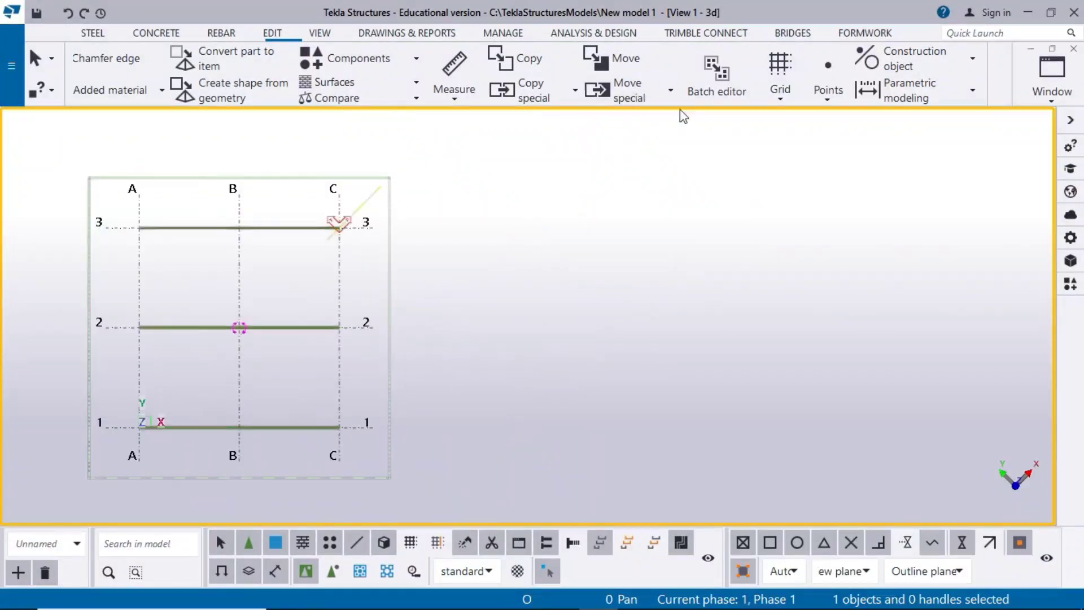
{"action": "left_click", "coordinate": [785, 95]}
{"action": "left_click", "coordinate": [799, 116]}
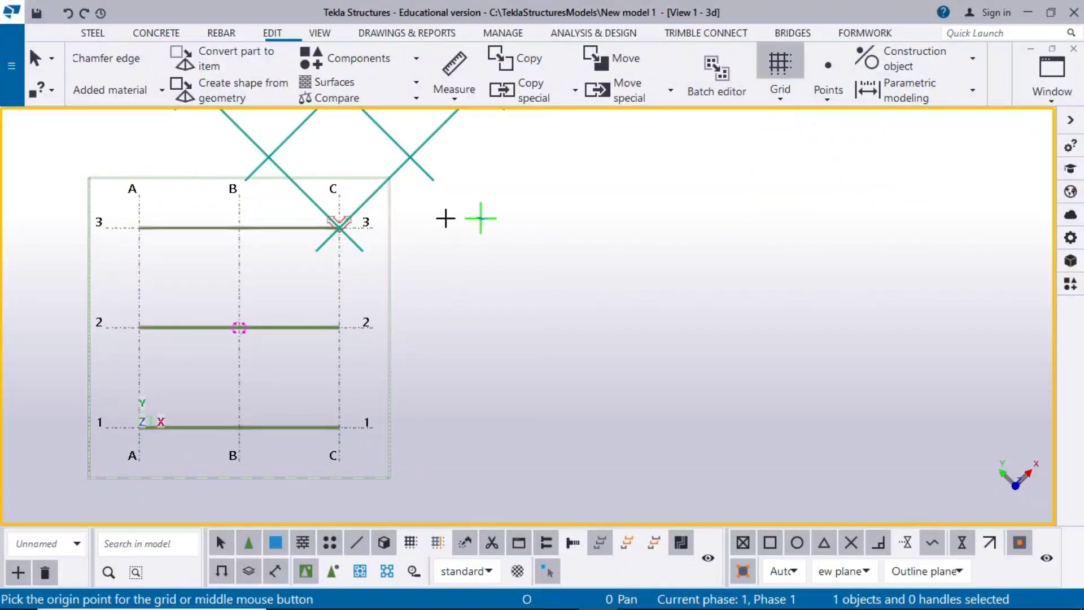
{"action": "left_click", "coordinate": [373, 327]}
{"action": "right_click", "coordinate": [513, 321]}
{"action": "left_click", "coordinate": [557, 329]}
{"action": "scroll", "coordinate": [316, 237], "scroll_direction": "up", "scroll_amount": 5}
{"action": "scroll", "coordinate": [385, 252], "scroll_direction": "down", "scroll_amount": 6}
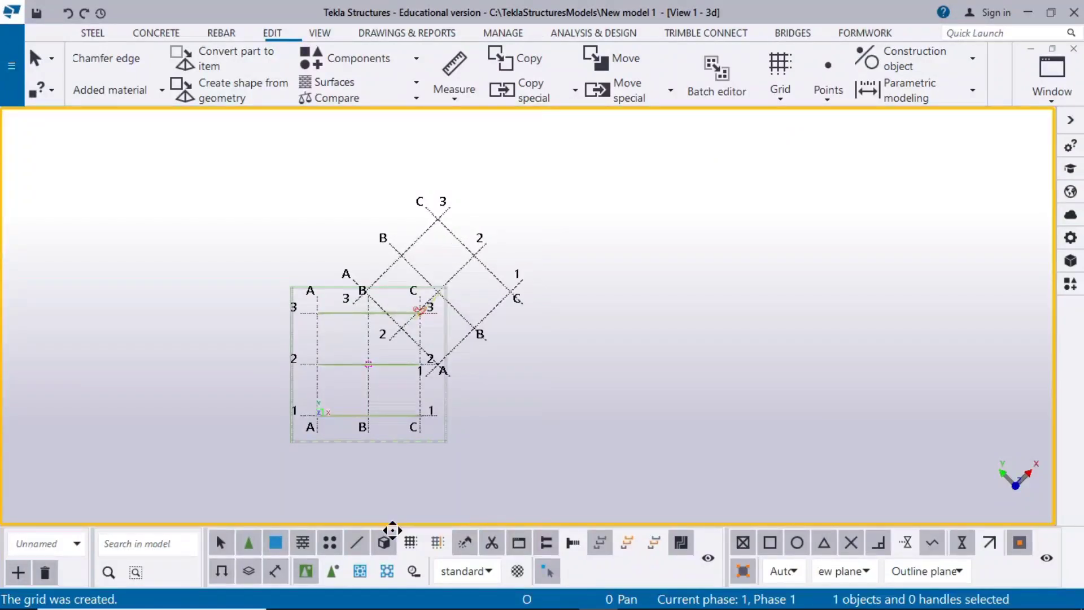
Step: Delete the slanted rectangular grid
{"action": "left_click", "coordinate": [459, 240]}
{"action": "key", "text": "Delete"}
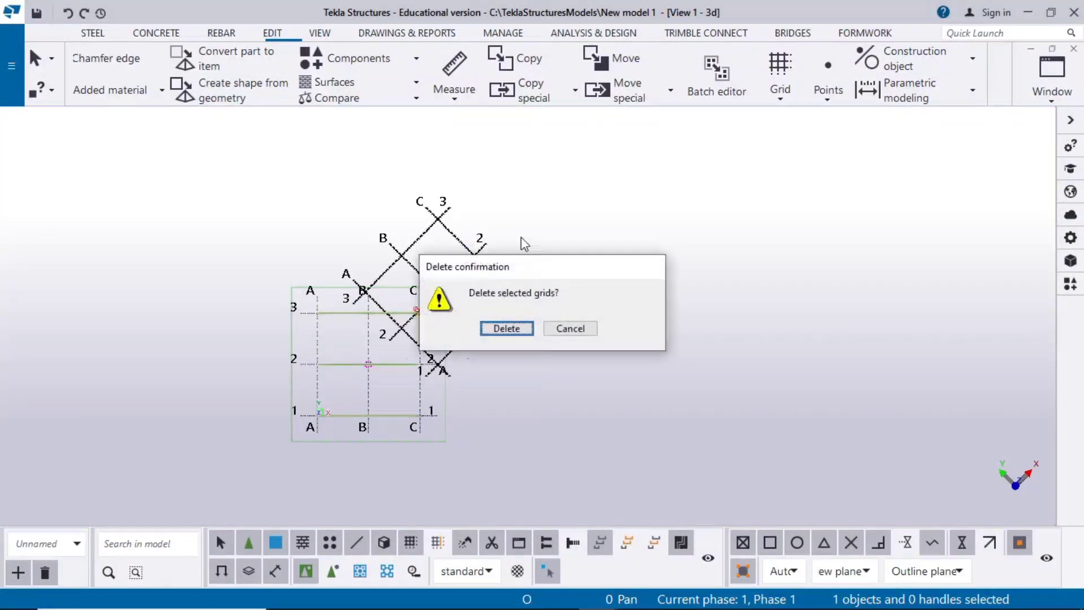
{"action": "left_click", "coordinate": [507, 328]}
Step: Review the available work plane options, including the description of setting the work plane using three points
{"action": "scroll", "coordinate": [384, 299], "scroll_direction": "up", "scroll_amount": 6}
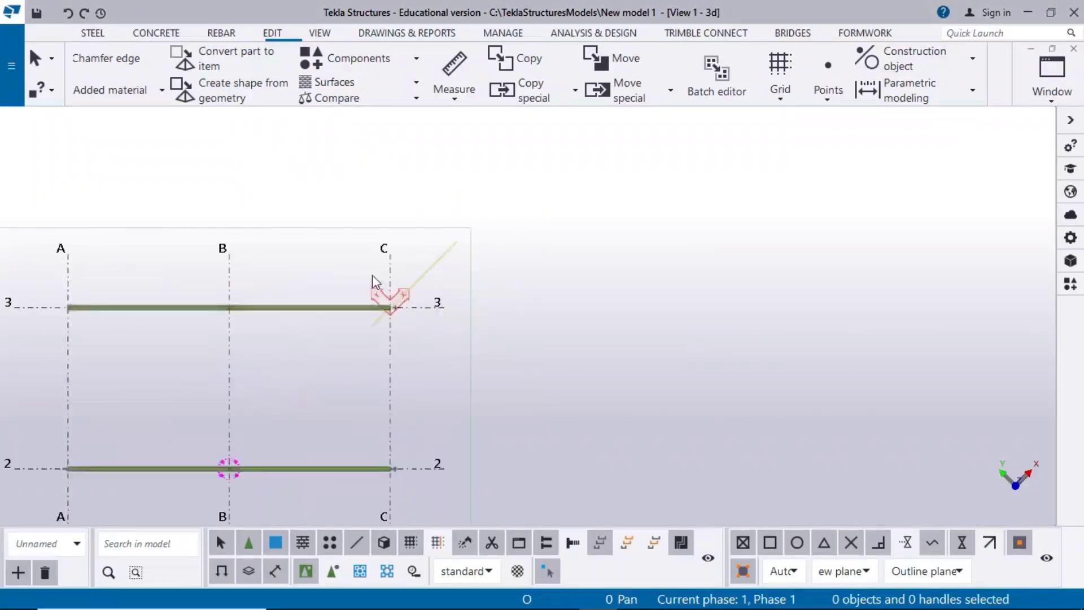
{"action": "scroll", "coordinate": [376, 301], "scroll_direction": "up", "scroll_amount": 4}
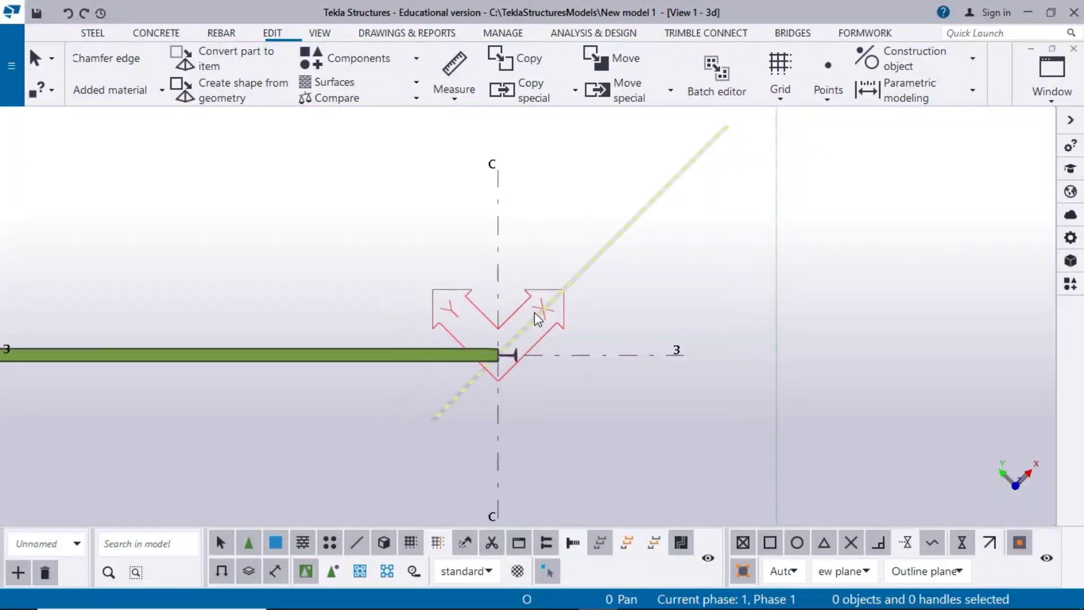
{"action": "left_click", "coordinate": [320, 33]}
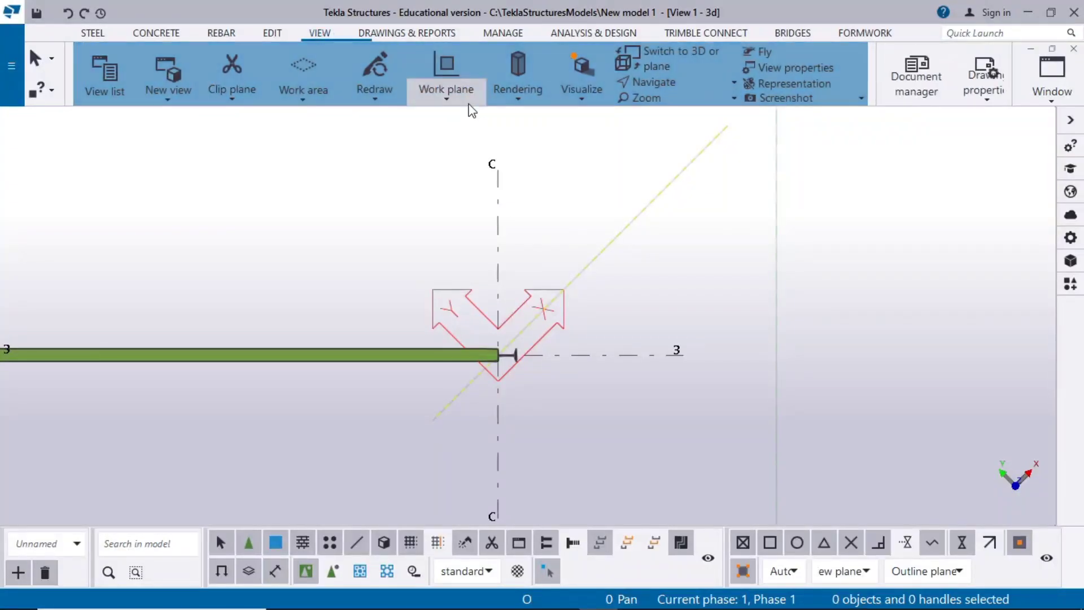
{"action": "left_click", "coordinate": [457, 100]}
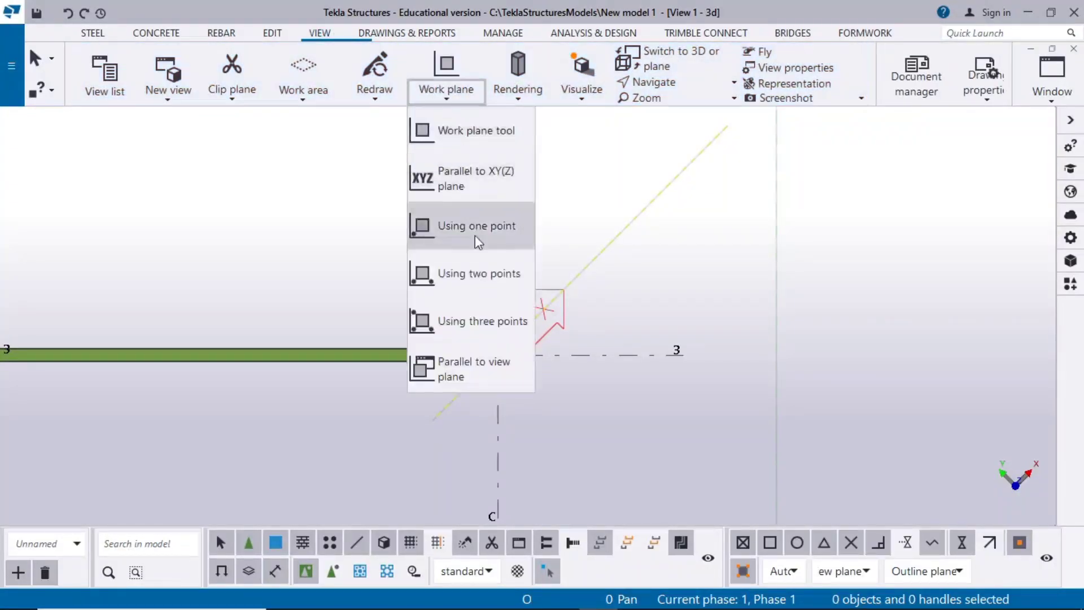
{"action": "left_click", "coordinate": [493, 272]}
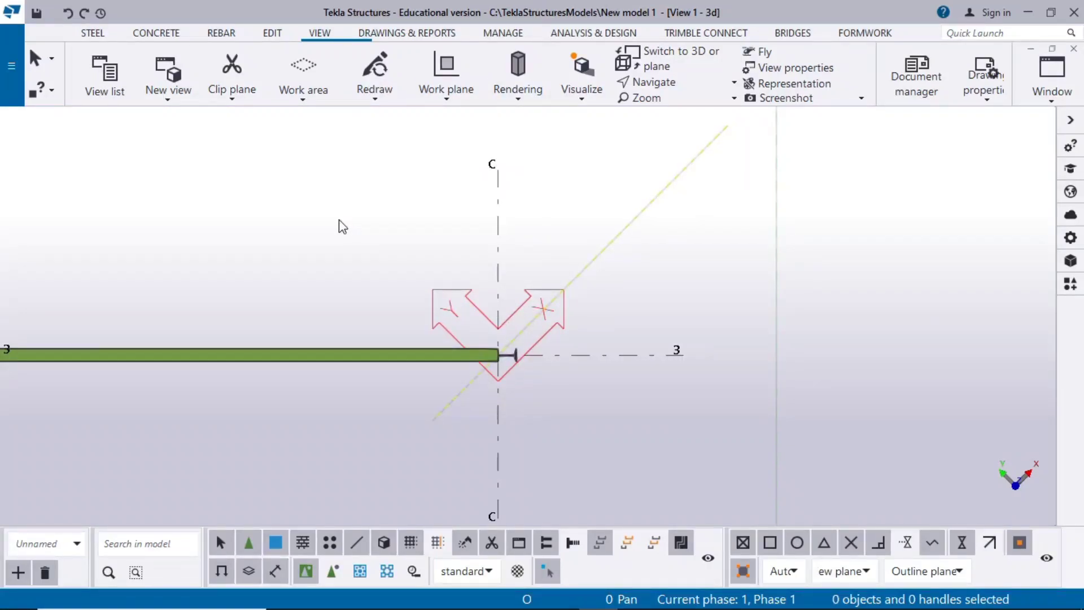
{"action": "left_click", "coordinate": [462, 86]}
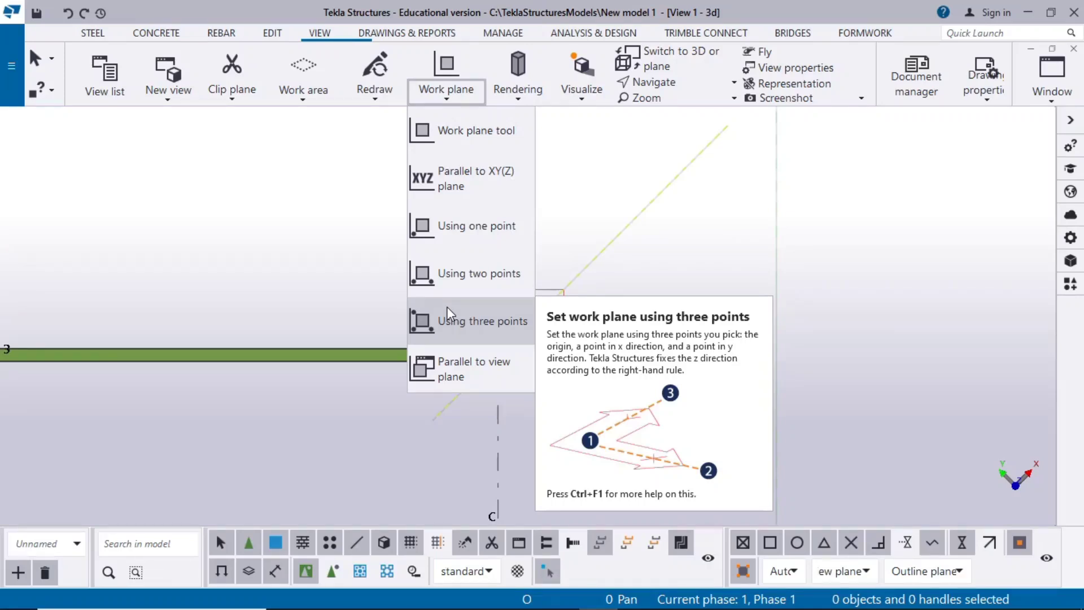
{"action": "left_click", "coordinate": [264, 255]}
{"action": "scroll", "coordinate": [382, 285], "scroll_direction": "up", "scroll_amount": 1}
{"action": "scroll", "coordinate": [382, 284], "scroll_direction": "down", "scroll_amount": 3}
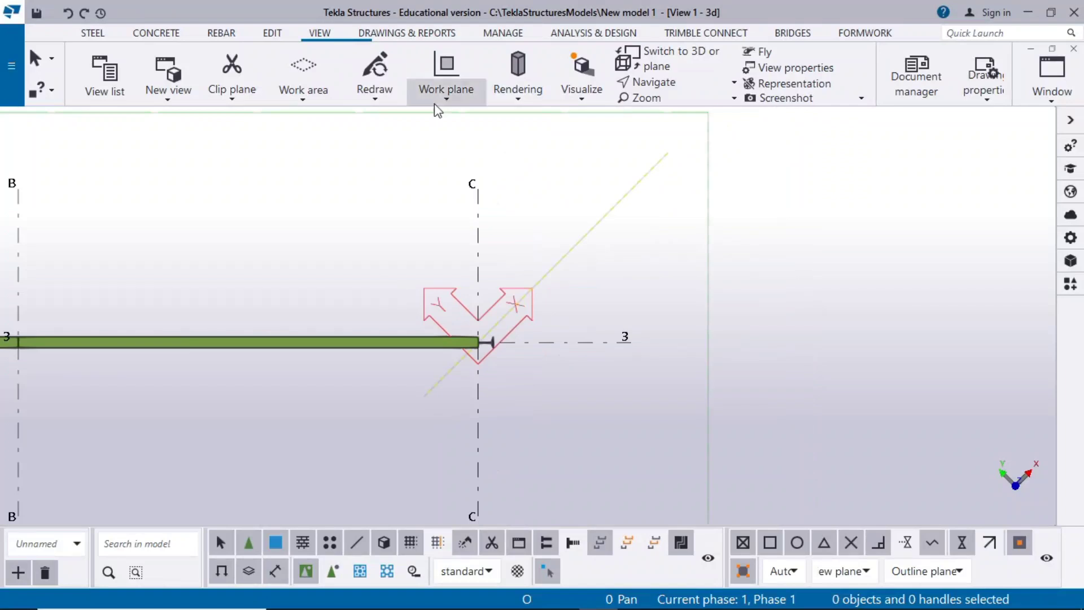
Step: Reset the work plane parallel to the XY plane at a depth coordinate of 0.00
{"action": "left_click", "coordinate": [447, 79]}
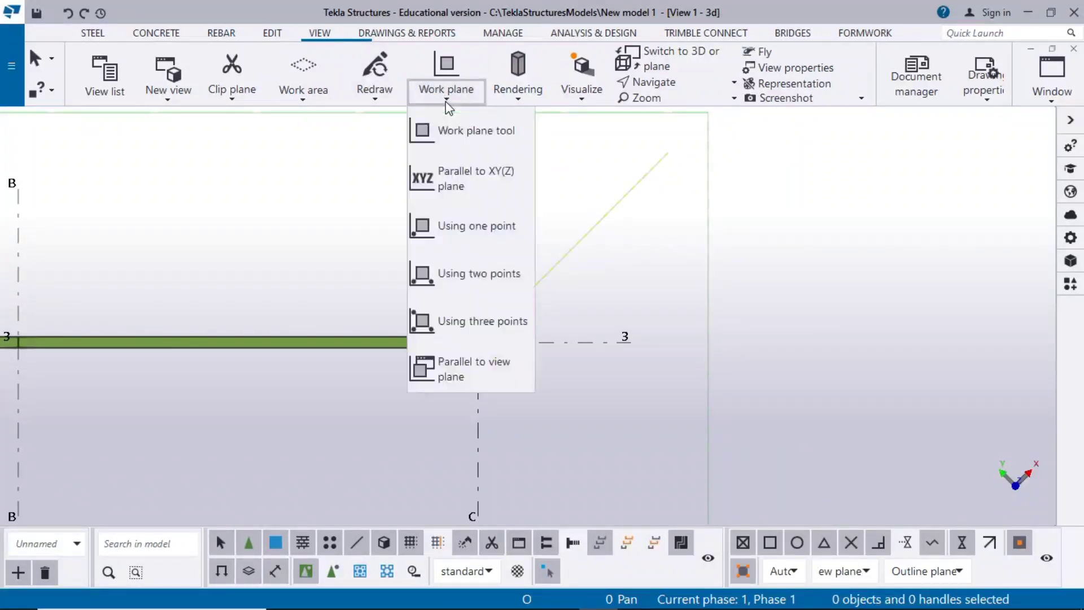
{"action": "left_click", "coordinate": [463, 172]}
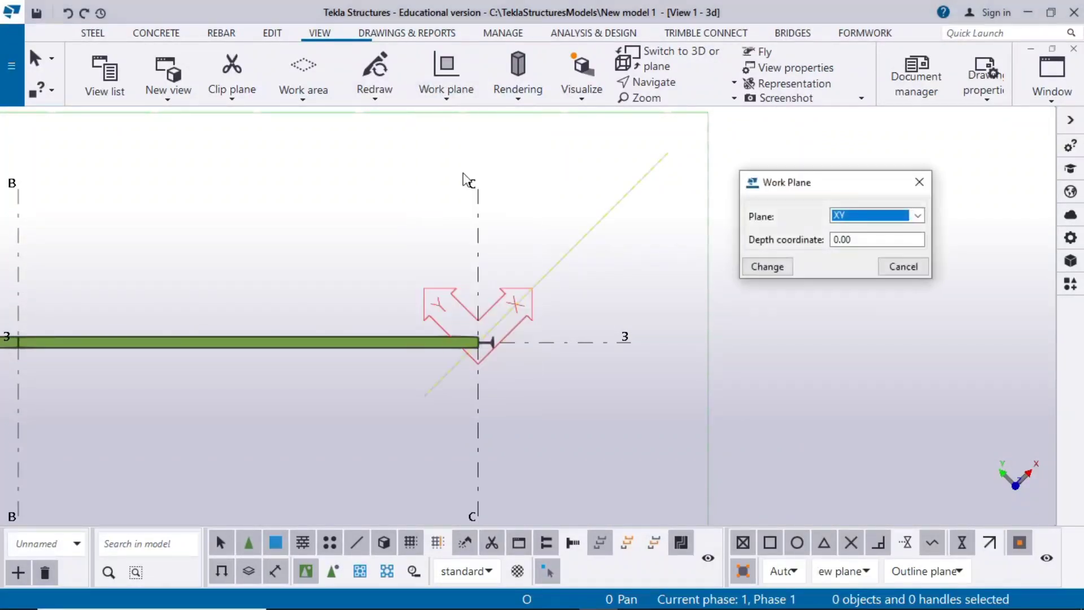
{"action": "left_click", "coordinate": [765, 267]}
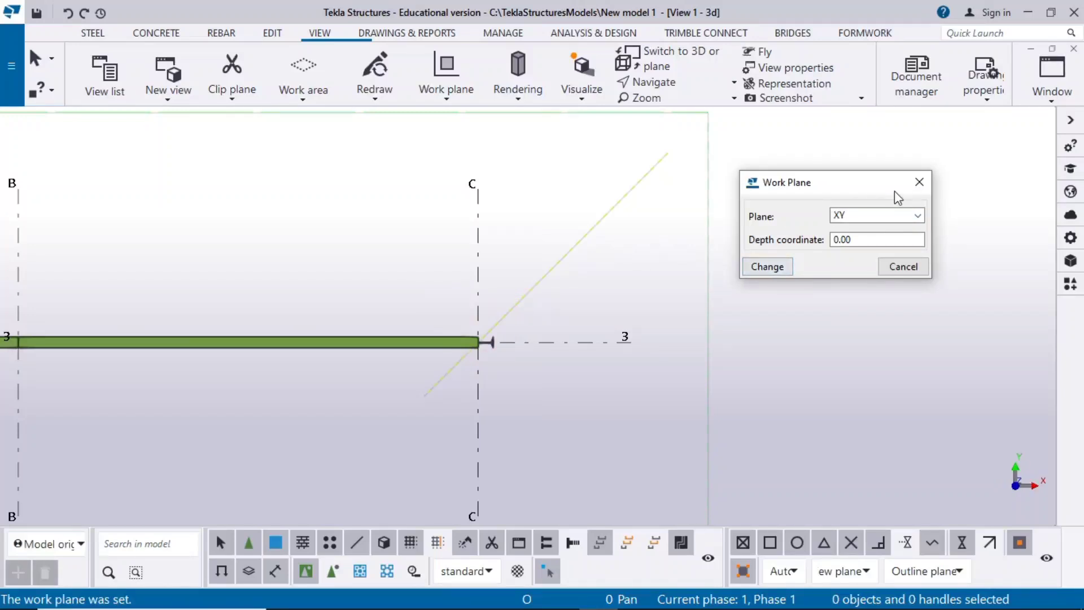
{"action": "left_click", "coordinate": [919, 182]}
Step: Set the work plane using three points: origin at C-3, X along the slanted construction line, Y toward the outer end of grid line 3
{"action": "left_click", "coordinate": [447, 79]}
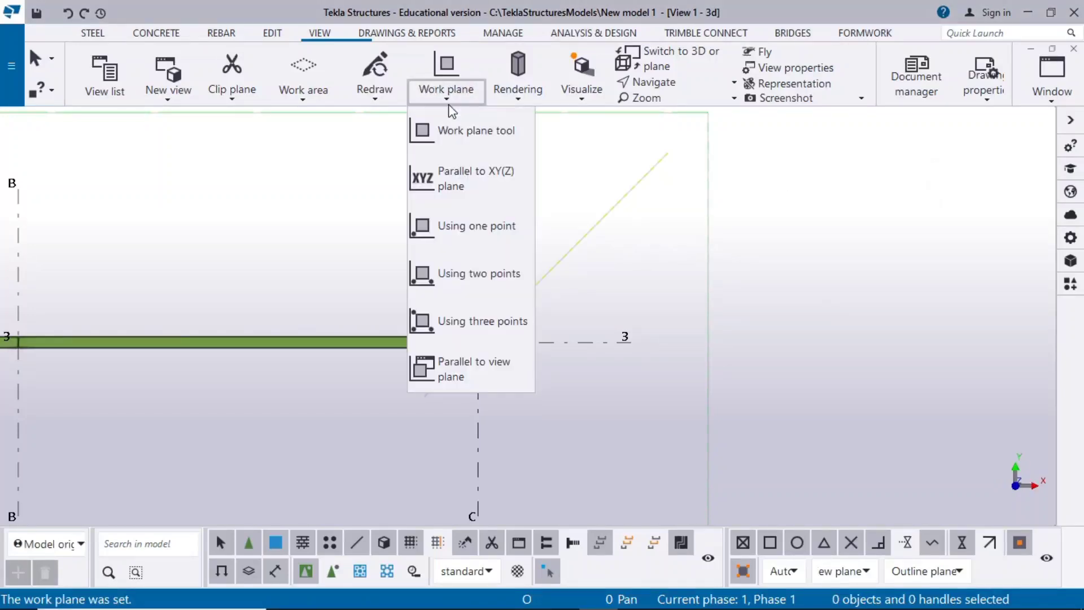
{"action": "left_click", "coordinate": [466, 317]}
{"action": "left_click", "coordinate": [479, 341]}
{"action": "left_click", "coordinate": [613, 206]}
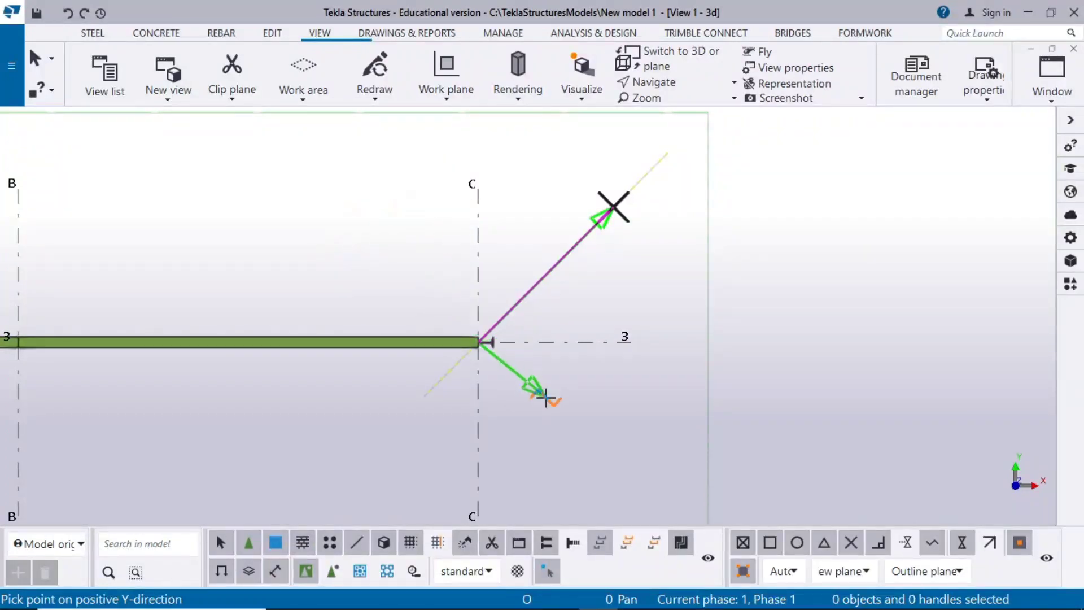
{"action": "left_click", "coordinate": [627, 338]}
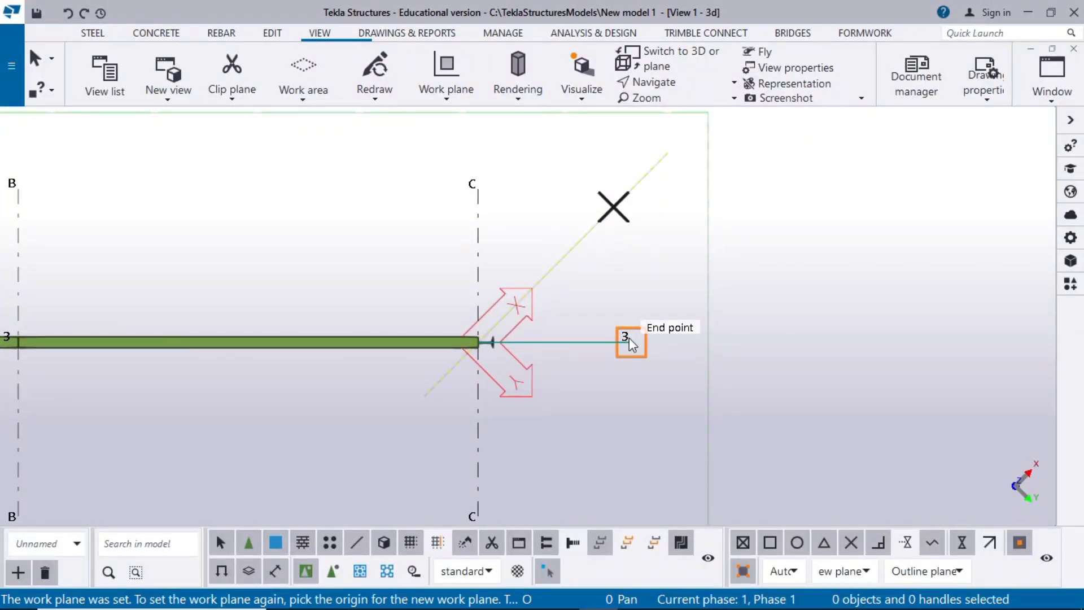
{"action": "right_click", "coordinate": [634, 306]}
{"action": "left_click", "coordinate": [690, 319]}
{"action": "left_click", "coordinate": [691, 319]}
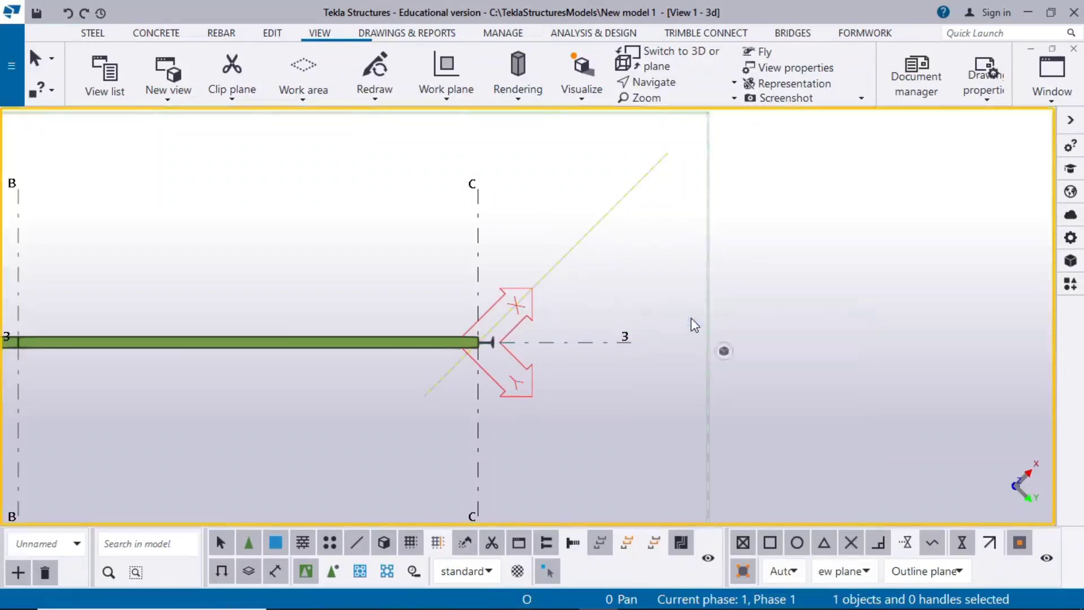
Step: Return the work plane to the model origin, parallel to the XY plane
{"action": "scroll", "coordinate": [518, 316], "scroll_direction": "down", "scroll_amount": 2}
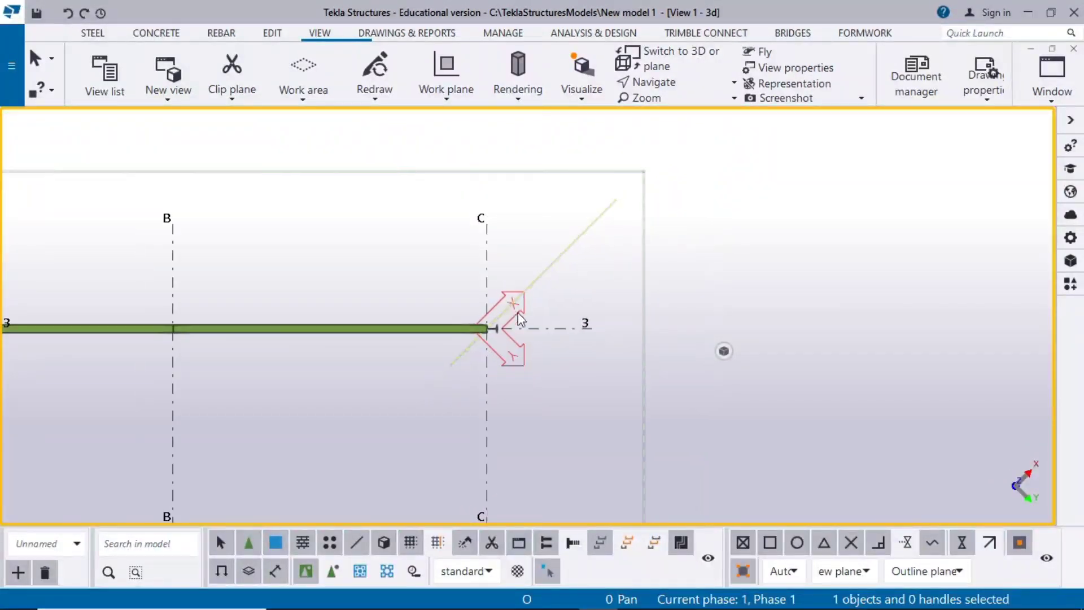
{"action": "scroll", "coordinate": [486, 330], "scroll_direction": "down", "scroll_amount": 2}
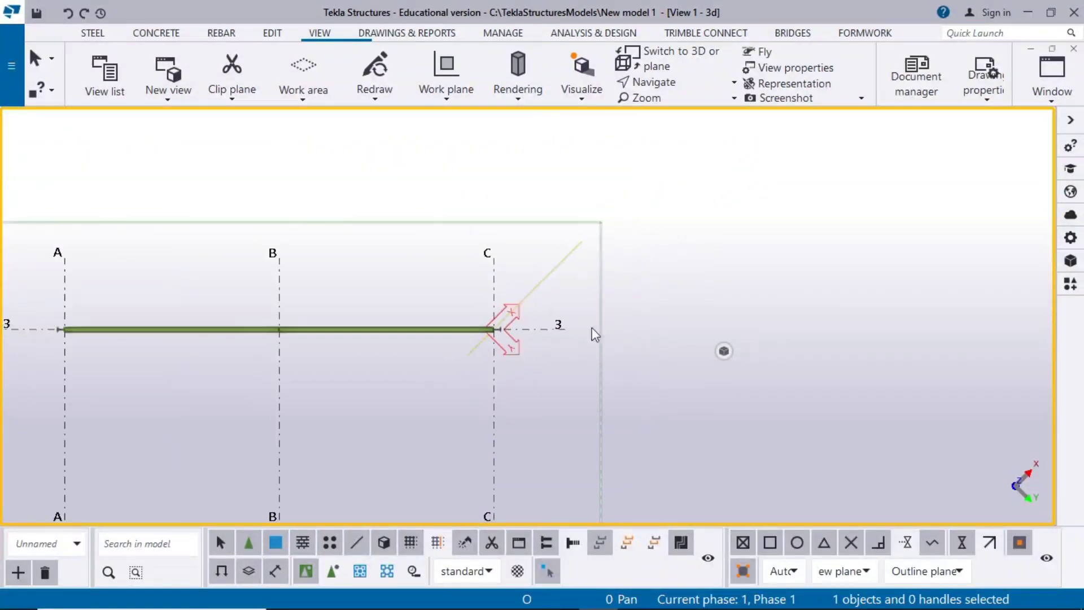
{"action": "left_click", "coordinate": [442, 103]}
{"action": "left_click", "coordinate": [449, 175]}
{"action": "left_click", "coordinate": [755, 267]}
{"action": "left_click", "coordinate": [919, 182]}
Step: Set the work plane using two points: origin at the top of column A-1, X along the sloping rafter to the ridge
{"action": "key", "text": "ctrl+p"}
{"action": "key", "text": "ctrl+p"}
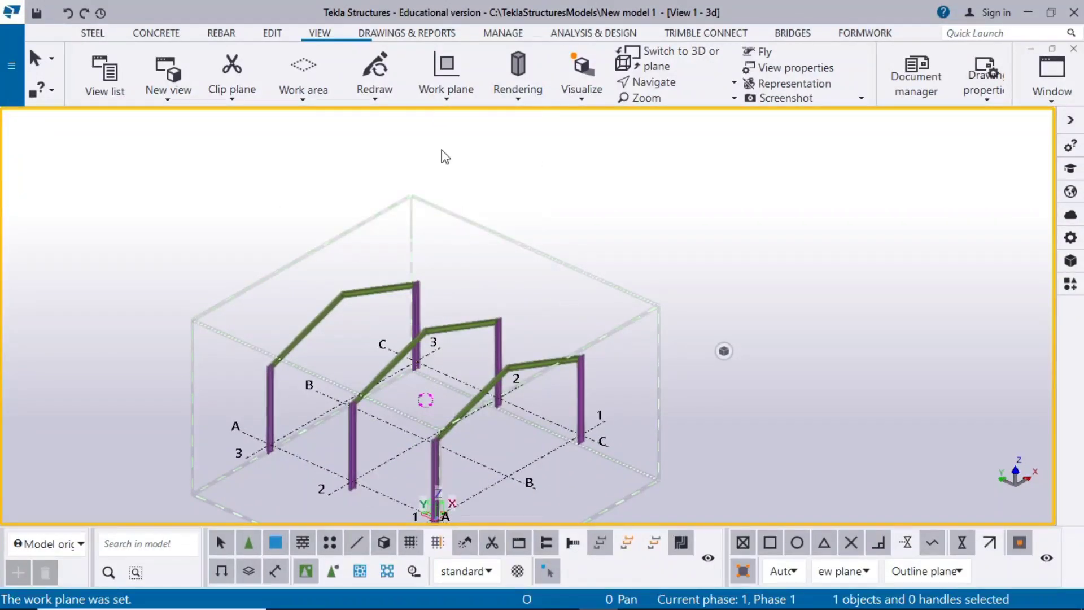
{"action": "left_click", "coordinate": [449, 85]}
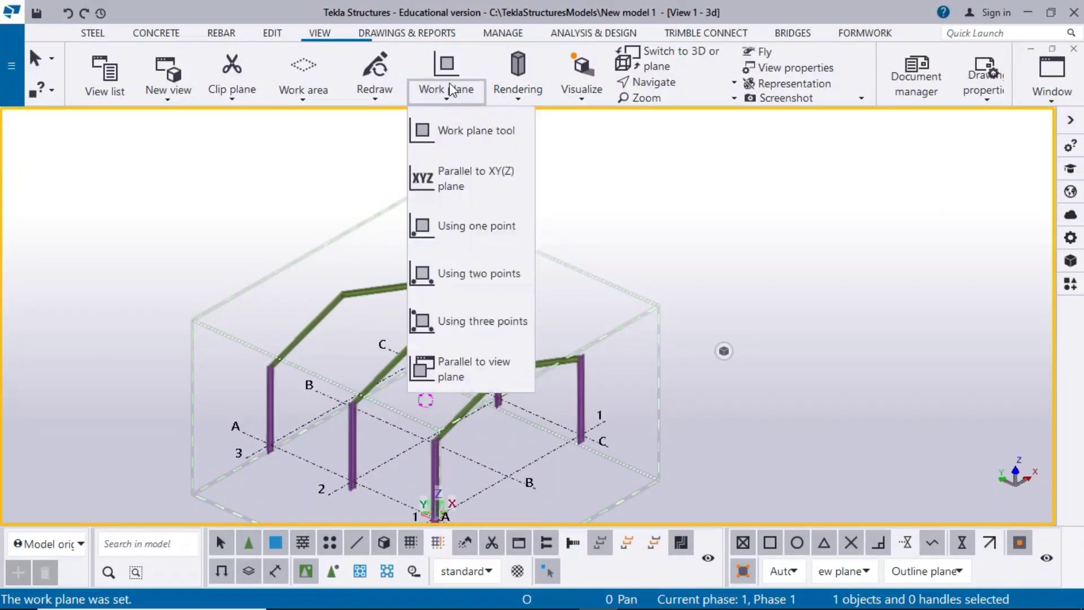
{"action": "left_click", "coordinate": [467, 276]}
{"action": "scroll", "coordinate": [406, 452], "scroll_direction": "up", "scroll_amount": 5}
{"action": "scroll", "coordinate": [498, 404], "scroll_direction": "up", "scroll_amount": 3}
{"action": "left_click", "coordinate": [411, 406]}
{"action": "scroll", "coordinate": [638, 377], "scroll_direction": "down", "scroll_amount": 1}
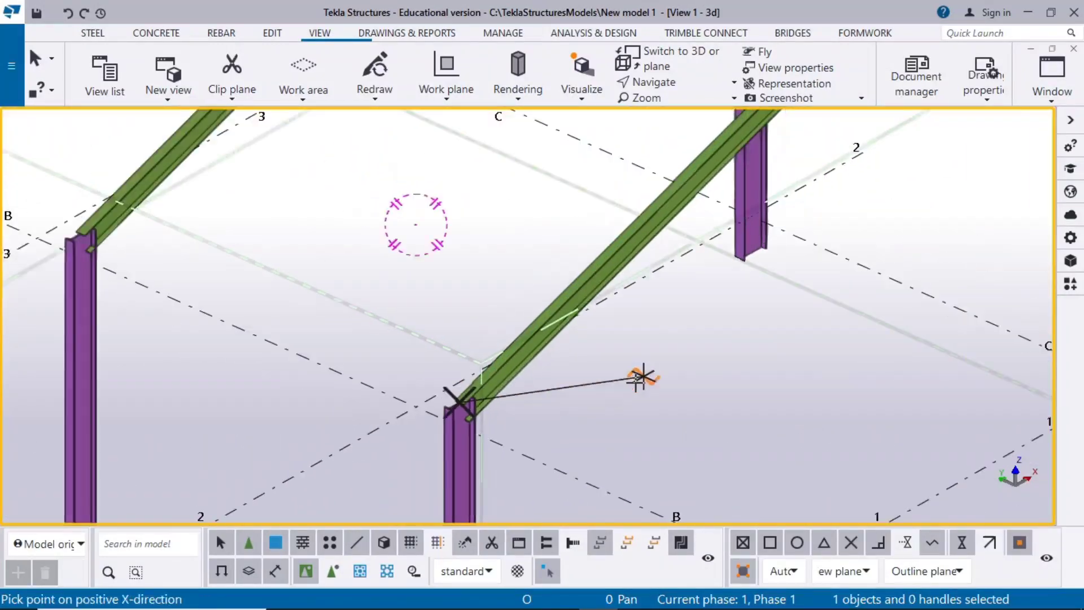
{"action": "middle_click_drag", "start_coordinate": [638, 377], "coordinate": [604, 455]}
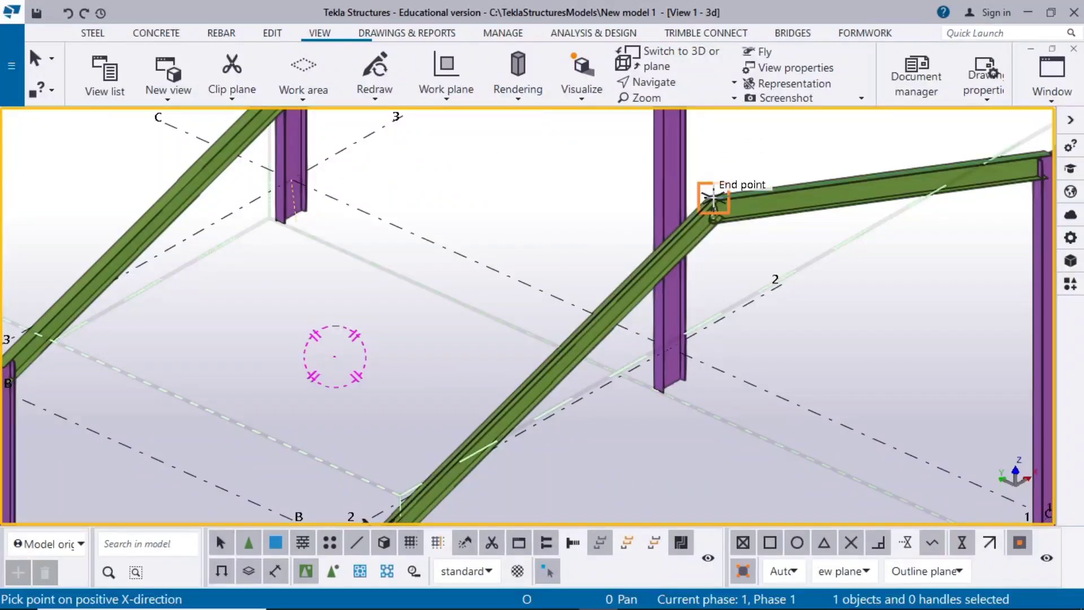
{"action": "left_click", "coordinate": [714, 198]}
{"action": "scroll", "coordinate": [394, 269], "scroll_direction": "down", "scroll_amount": 2}
{"action": "scroll", "coordinate": [394, 271], "scroll_direction": "up", "scroll_amount": 2}
{"action": "right_click", "coordinate": [392, 272]}
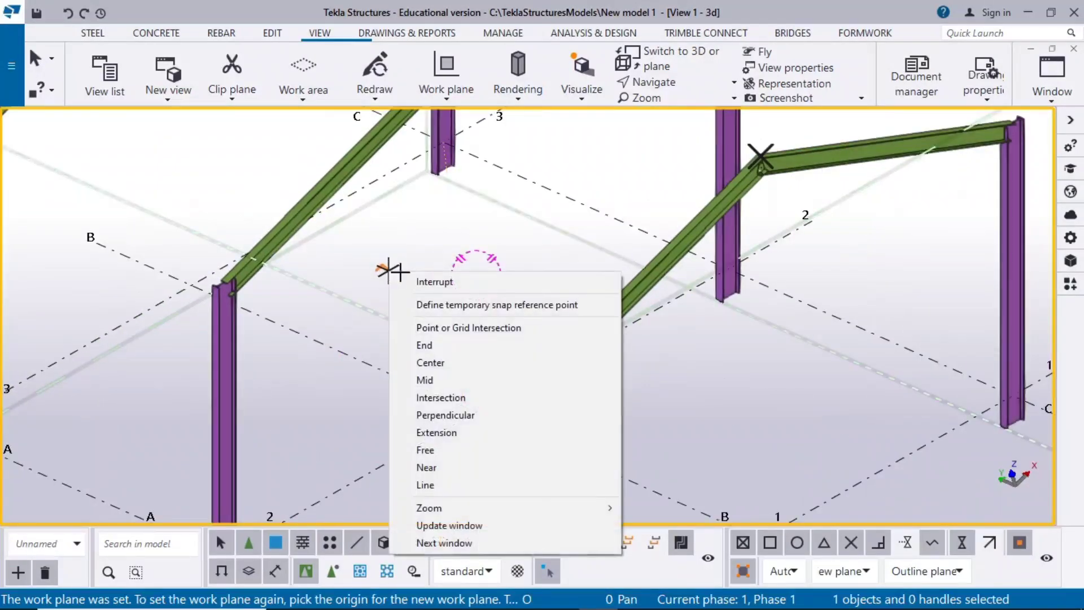
{"action": "left_click", "coordinate": [407, 284]}
Step: Model a steel purlin beam between the tops of columns A-1 and A-2 and select it
{"action": "scroll", "coordinate": [519, 378], "scroll_direction": "down", "scroll_amount": 2}
{"action": "middle_click_drag", "start_coordinate": [534, 395], "coordinate": [465, 405], "text": "ctrl"}
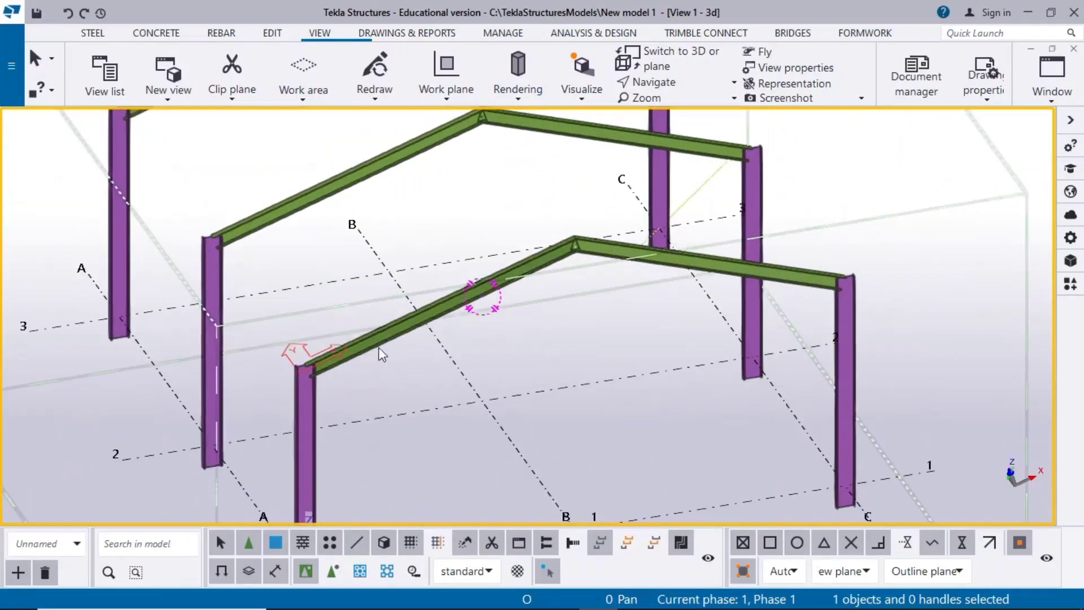
{"action": "left_click", "coordinate": [94, 34]}
{"action": "left_click", "coordinate": [138, 97]}
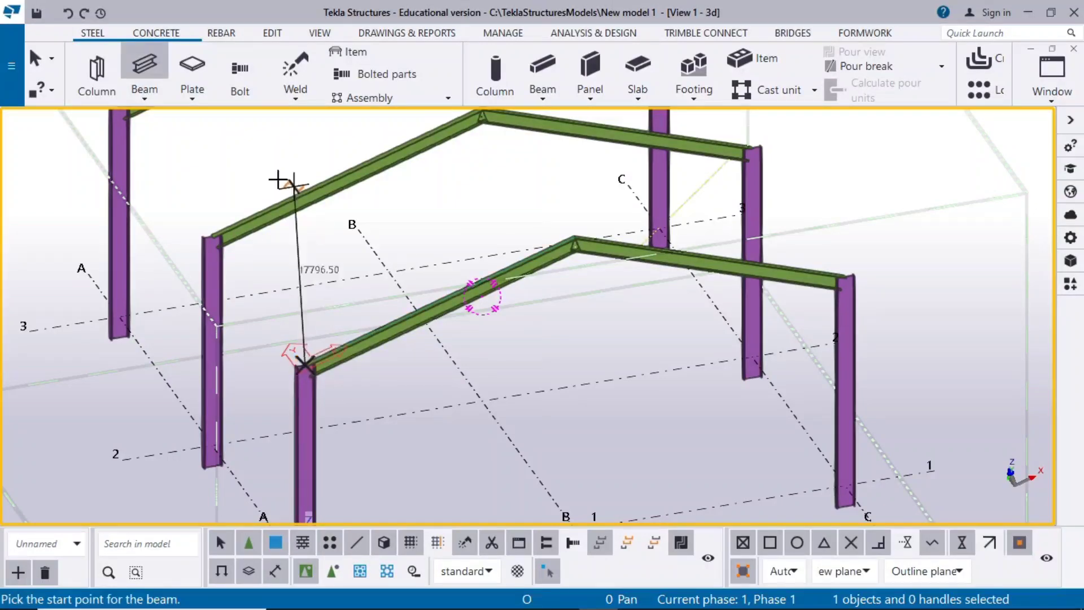
{"action": "left_click", "coordinate": [209, 235]}
{"action": "right_click", "coordinate": [214, 179]}
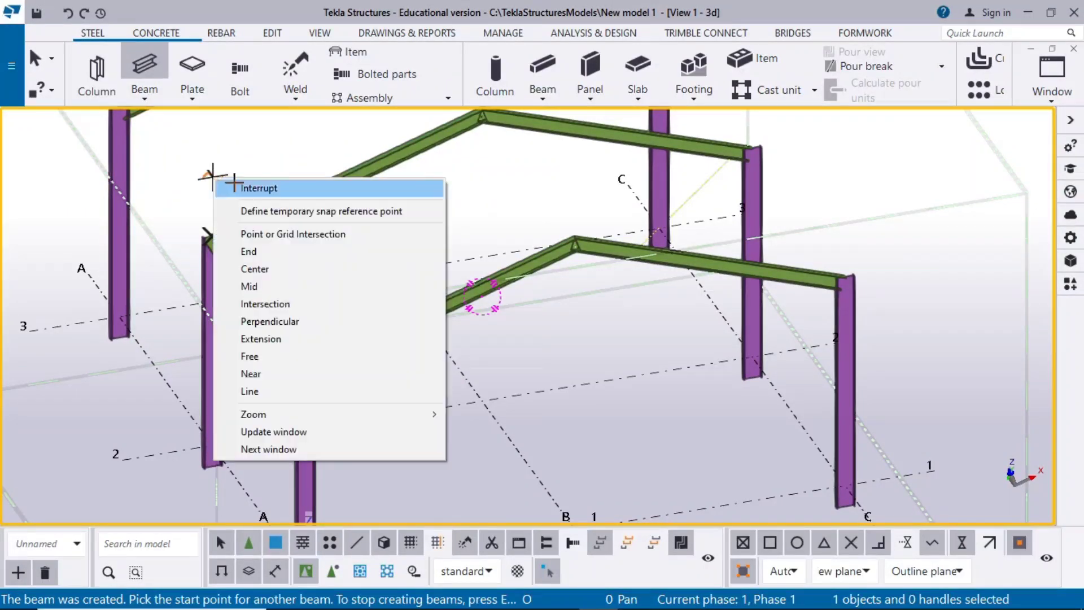
{"action": "left_click", "coordinate": [256, 188]}
{"action": "left_click", "coordinate": [245, 290]}
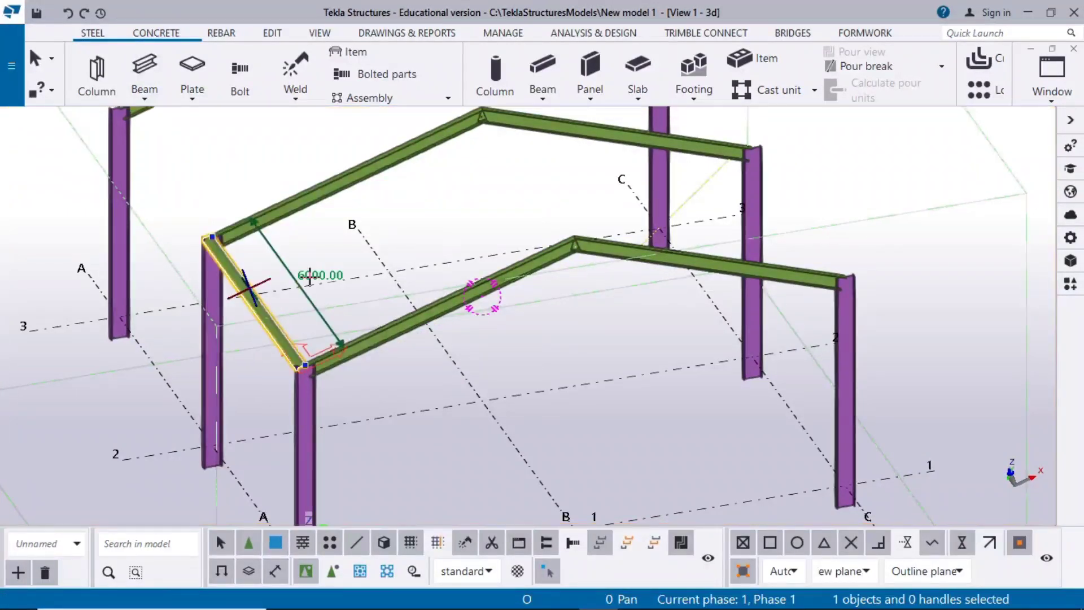
Step: Switch to the GRID @1 elevation view and examine the purlin's orientation where the rafter meets column A
{"action": "left_click", "coordinate": [1052, 91]}
{"action": "left_click", "coordinate": [1008, 231]}
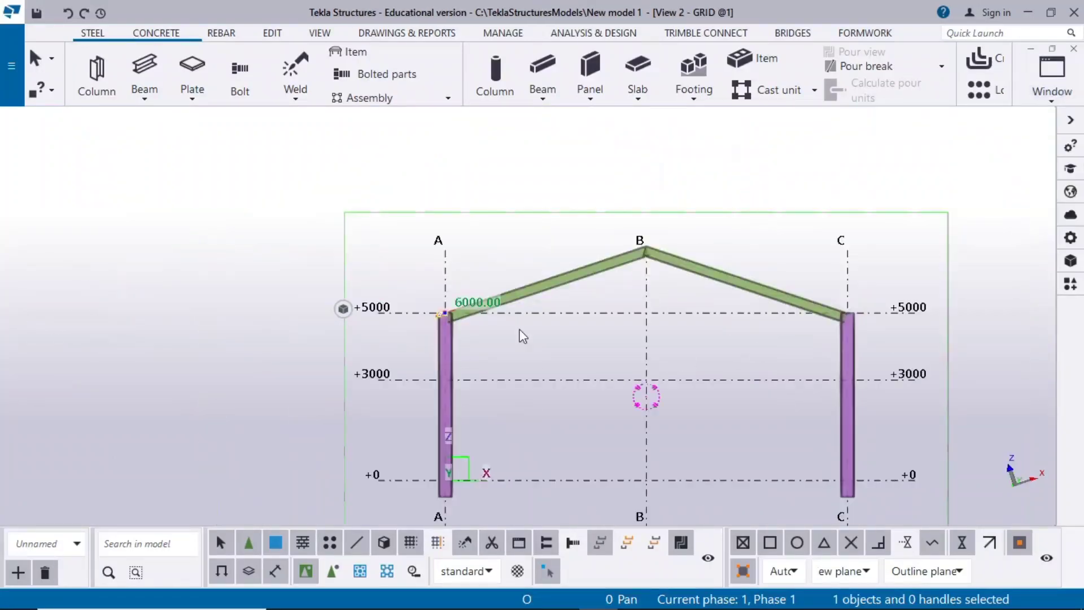
{"action": "scroll", "coordinate": [440, 293], "scroll_direction": "up", "scroll_amount": 10}
{"action": "scroll", "coordinate": [416, 355], "scroll_direction": "up", "scroll_amount": 3}
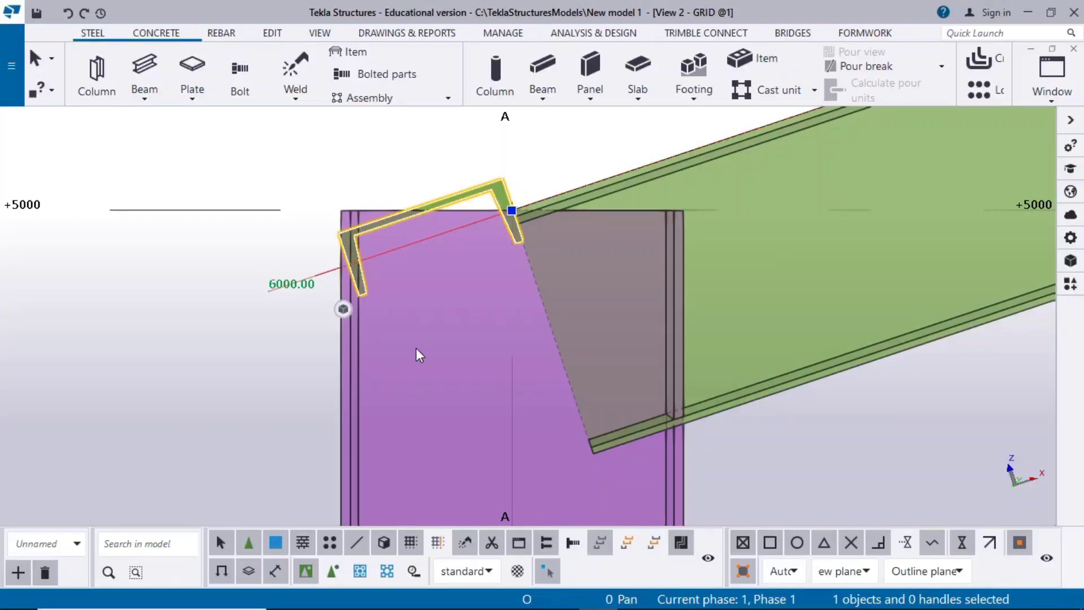
{"action": "scroll", "coordinate": [251, 246], "scroll_direction": "down", "scroll_amount": 2}
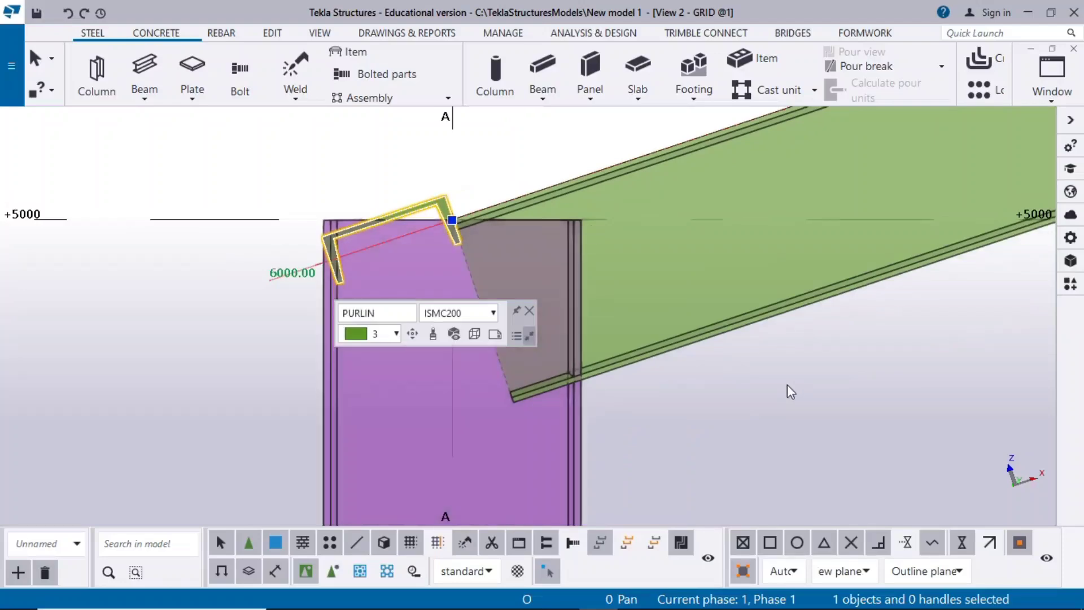
{"action": "left_click", "coordinate": [275, 35]}
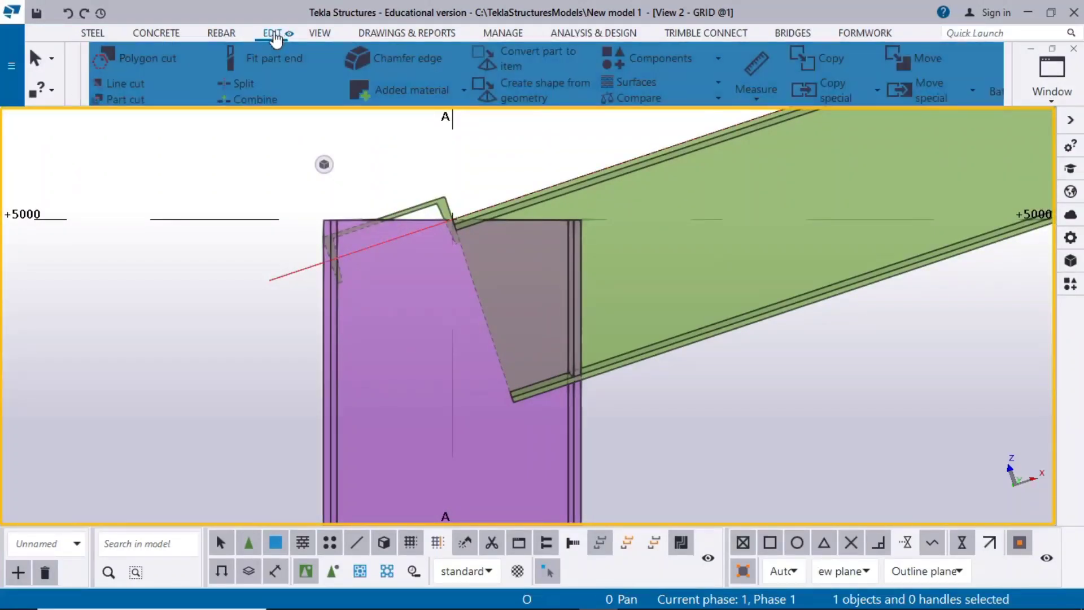
{"action": "left_click", "coordinate": [93, 35]}
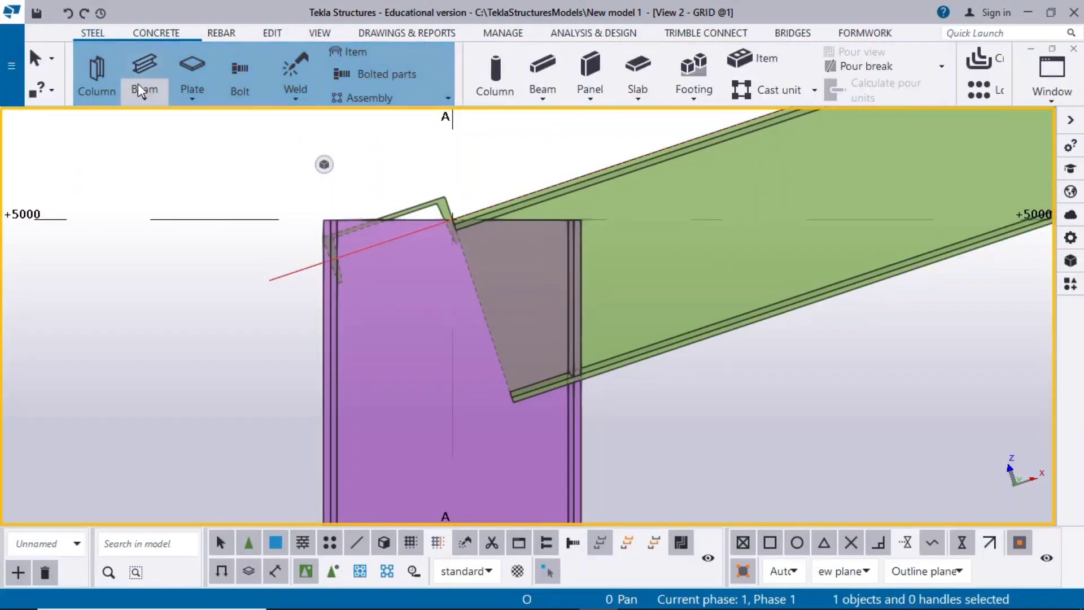
{"action": "left_click", "coordinate": [317, 35]}
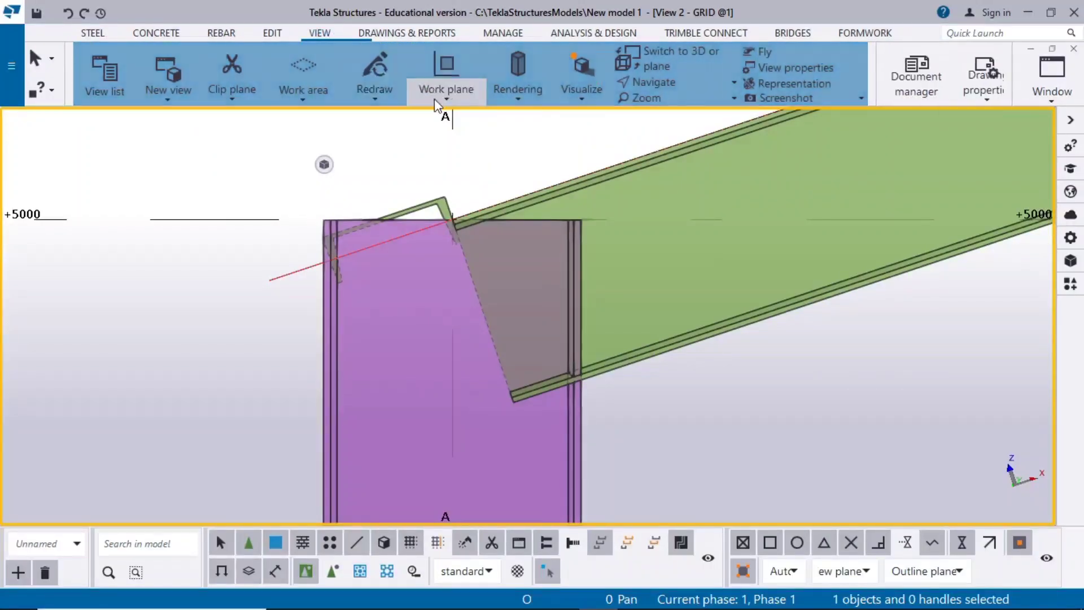
{"action": "left_click", "coordinate": [454, 96]}
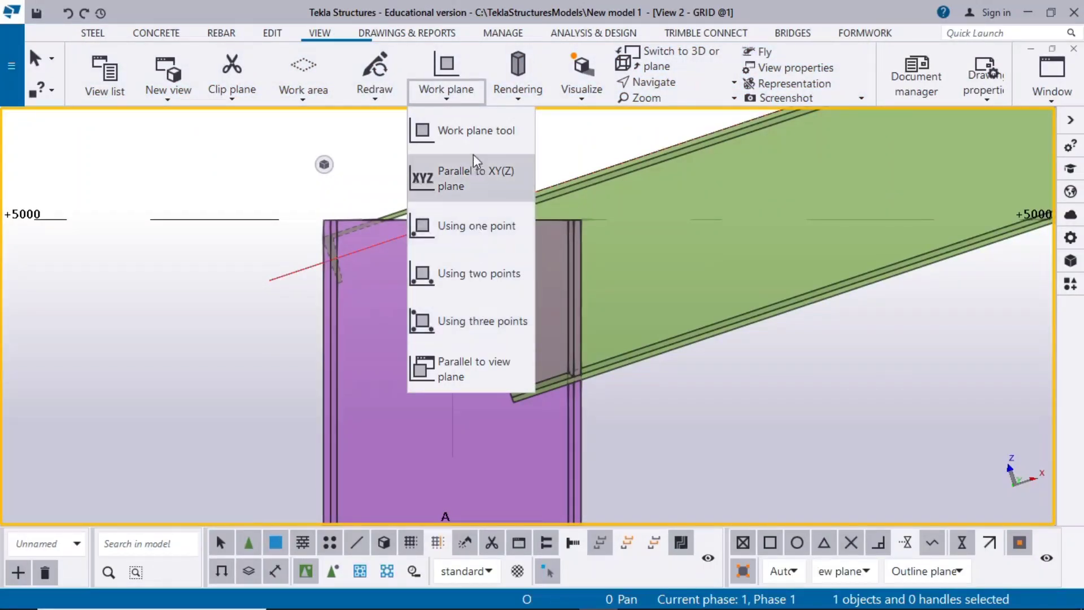
Step: Open the purlin's properties and apply the Below rotation
{"action": "scroll", "coordinate": [710, 404], "scroll_direction": "down", "scroll_amount": 2}
{"action": "scroll", "coordinate": [672, 383], "scroll_direction": "down", "scroll_amount": 1}
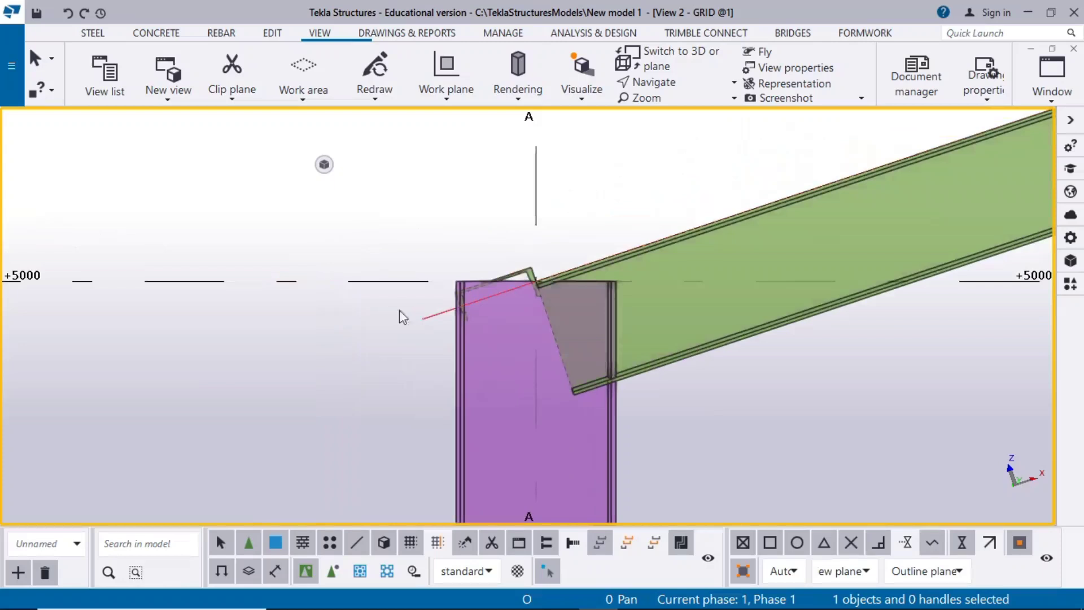
{"action": "scroll", "coordinate": [433, 317], "scroll_direction": "down", "scroll_amount": 3}
{"action": "middle_click_drag", "start_coordinate": [626, 389], "coordinate": [229, 251]}
{"action": "scroll", "coordinate": [136, 200], "scroll_direction": "up", "scroll_amount": 3}
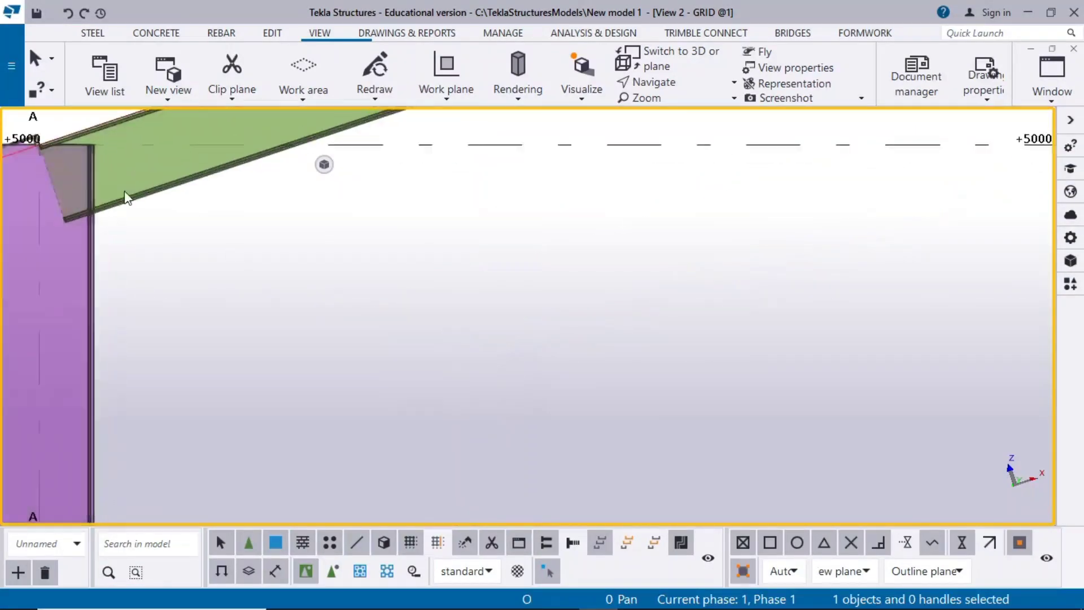
{"action": "middle_click_drag", "start_coordinate": [65, 169], "coordinate": [421, 331]}
{"action": "scroll", "coordinate": [412, 326], "scroll_direction": "up", "scroll_amount": 1}
{"action": "double_click", "coordinate": [379, 287]}
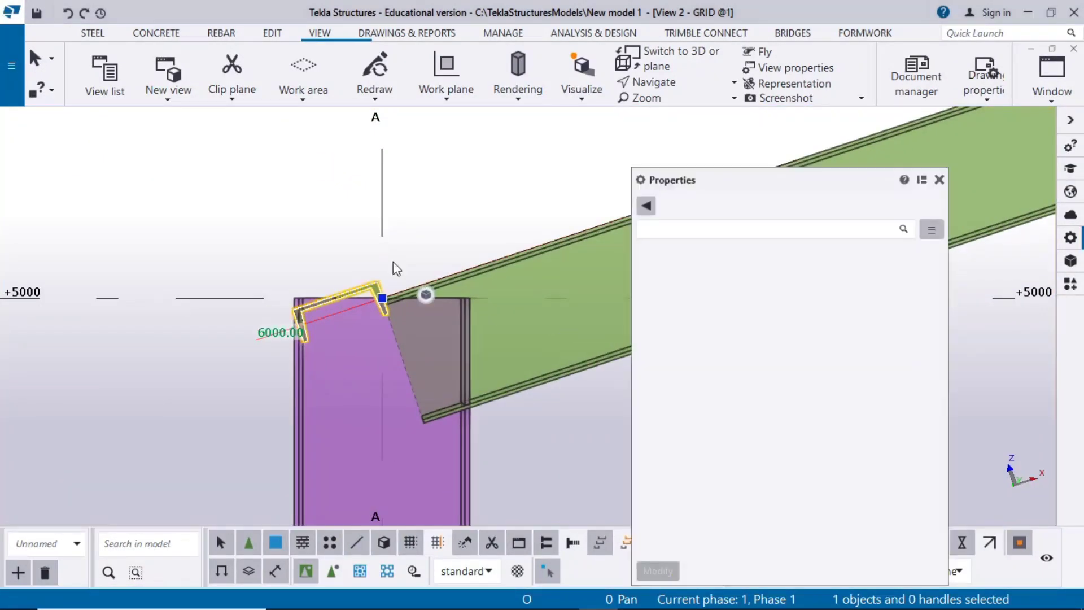
{"action": "left_click", "coordinate": [796, 464]}
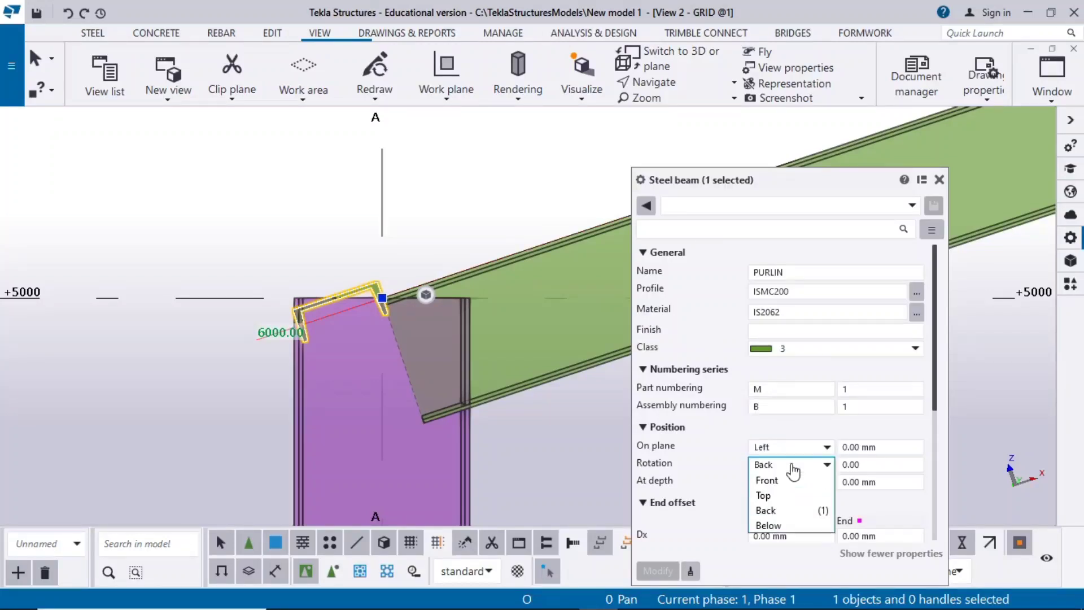
{"action": "left_click", "coordinate": [781, 524]}
{"action": "left_click", "coordinate": [666, 570]}
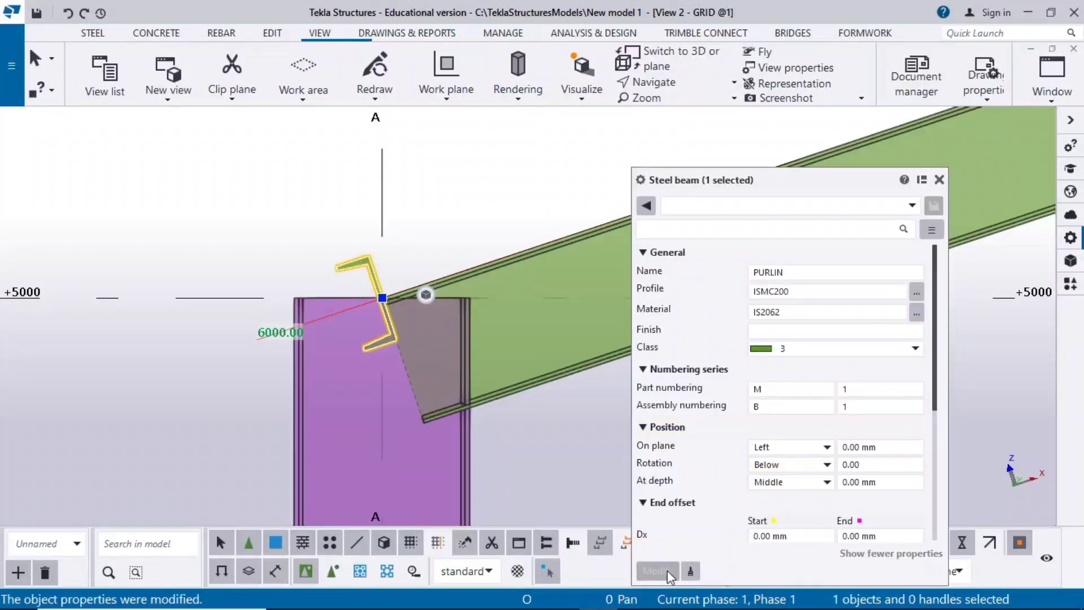
Step: Apply Front for both the rotation and the depth position of the selected purlin
{"action": "left_click", "coordinate": [789, 465]}
{"action": "left_click", "coordinate": [768, 480]}
{"action": "left_click", "coordinate": [789, 482]}
{"action": "left_click", "coordinate": [773, 512]}
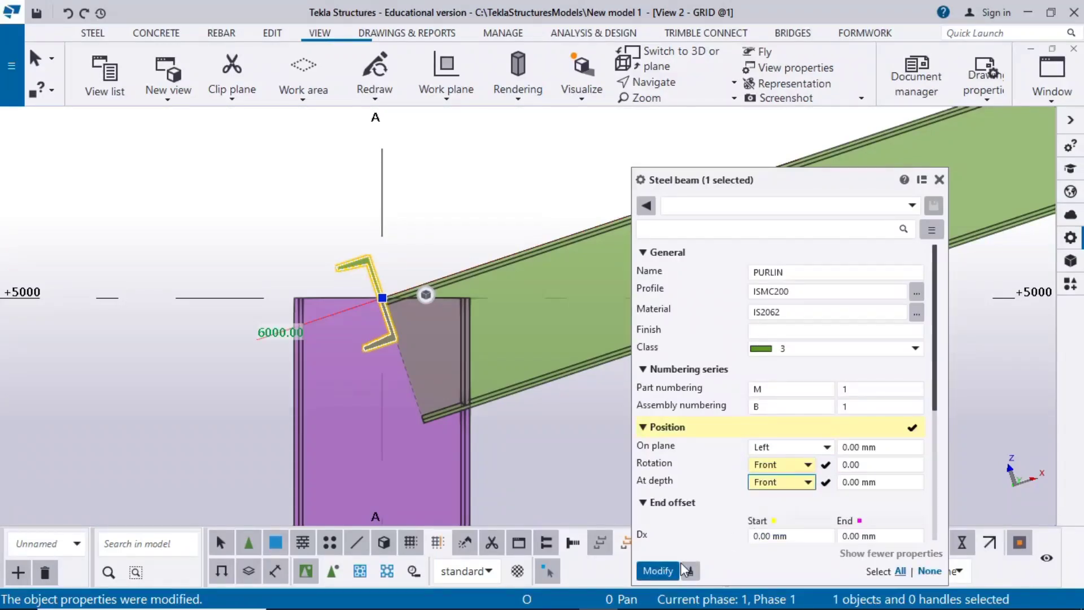
{"action": "left_click", "coordinate": [657, 570]}
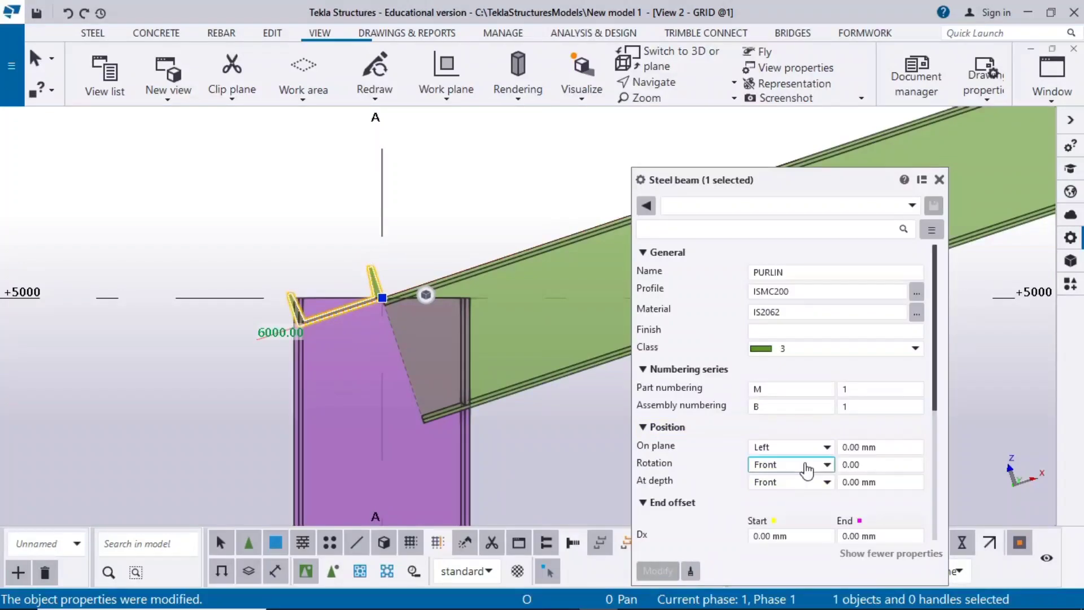
Step: Try the Top rotation on the selected purlin
{"action": "left_click", "coordinate": [806, 465]}
{"action": "left_click", "coordinate": [764, 495]}
{"action": "left_click", "coordinate": [658, 570]}
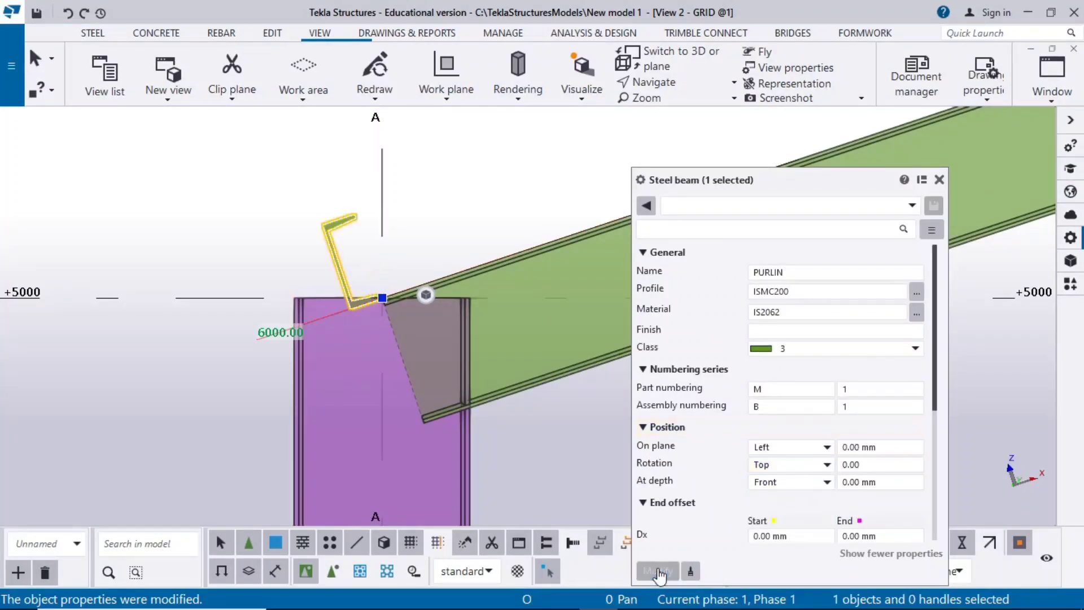
Step: Set the purlin's rotation to Below and its on-plane position to Middle, and close its properties
{"action": "left_click", "coordinate": [790, 465]}
{"action": "left_click", "coordinate": [763, 527]}
{"action": "left_click", "coordinate": [660, 571]}
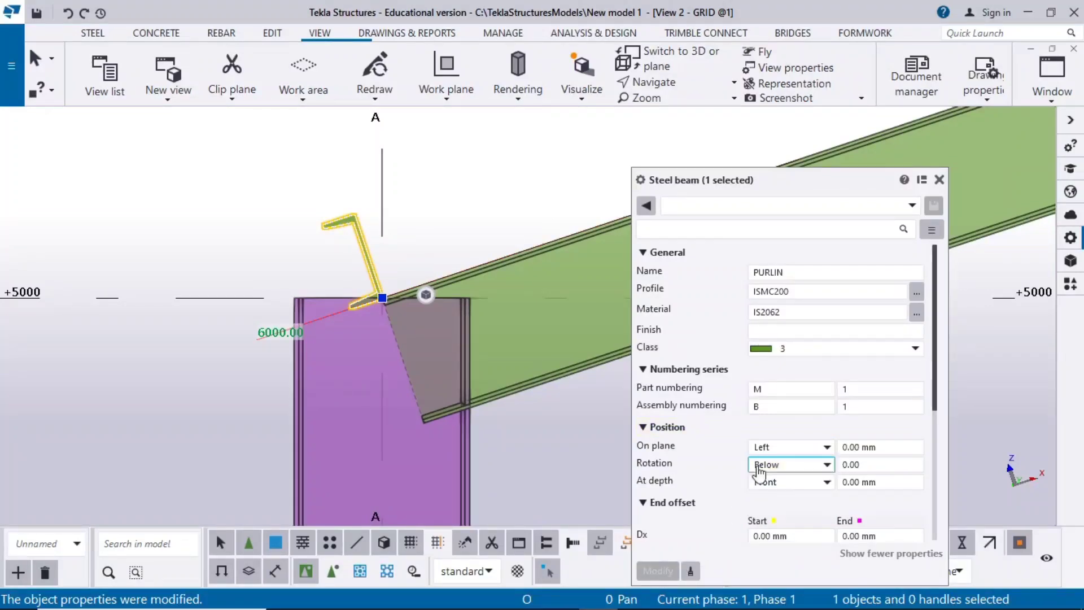
{"action": "left_click", "coordinate": [790, 447]}
{"action": "left_click", "coordinate": [768, 460]}
{"action": "left_click", "coordinate": [668, 571]}
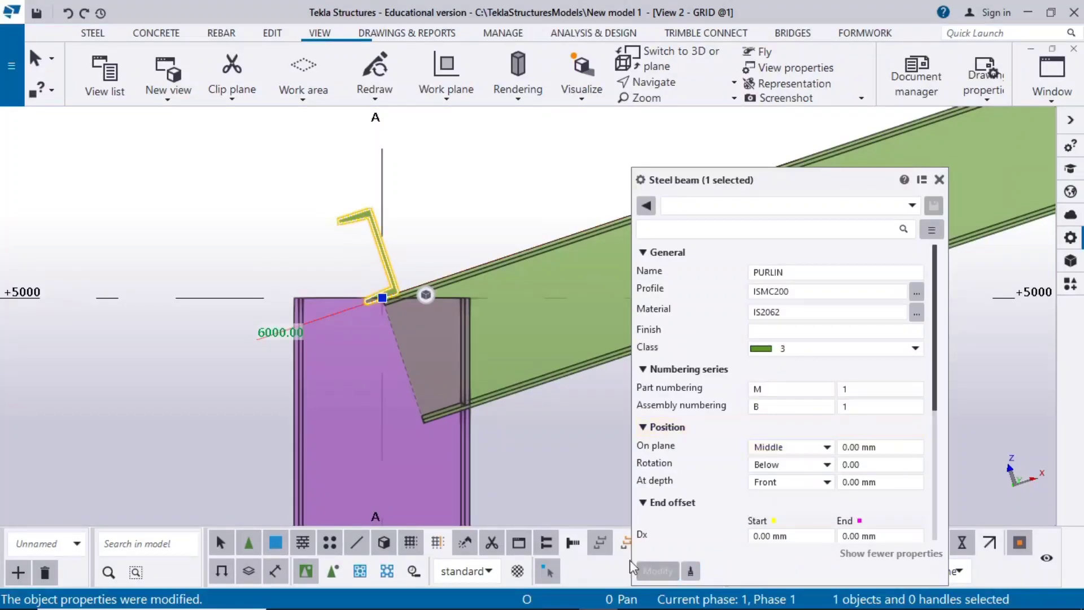
{"action": "left_click", "coordinate": [565, 491]}
{"action": "left_click", "coordinate": [938, 180]}
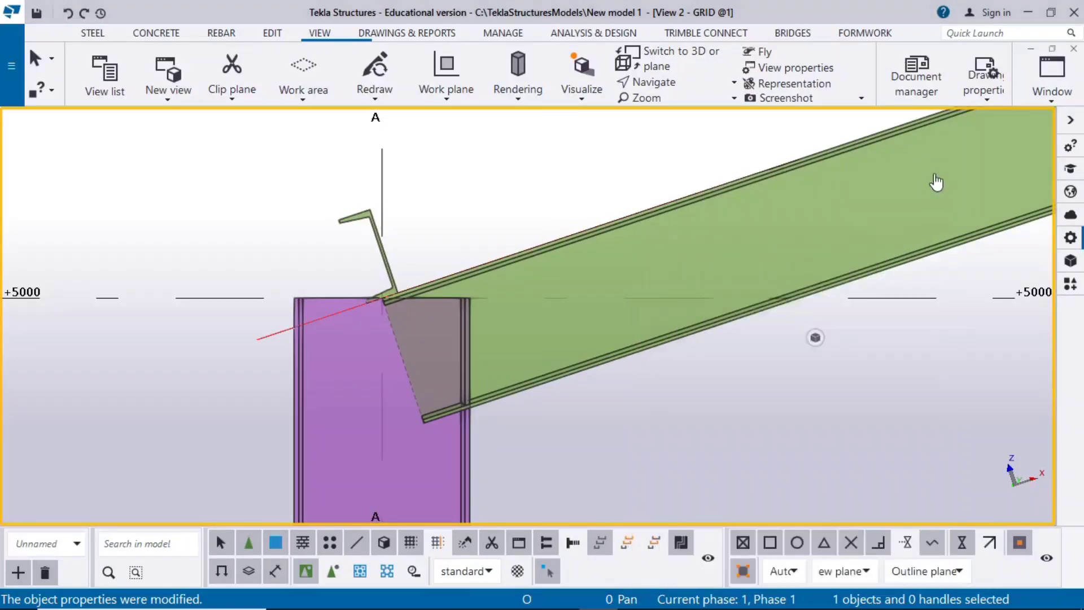
Step: Move the purlin about 300 mm up the rafter's top edge from its starting point at column A
{"action": "left_click", "coordinate": [375, 234]}
{"action": "right_click", "coordinate": [208, 232]}
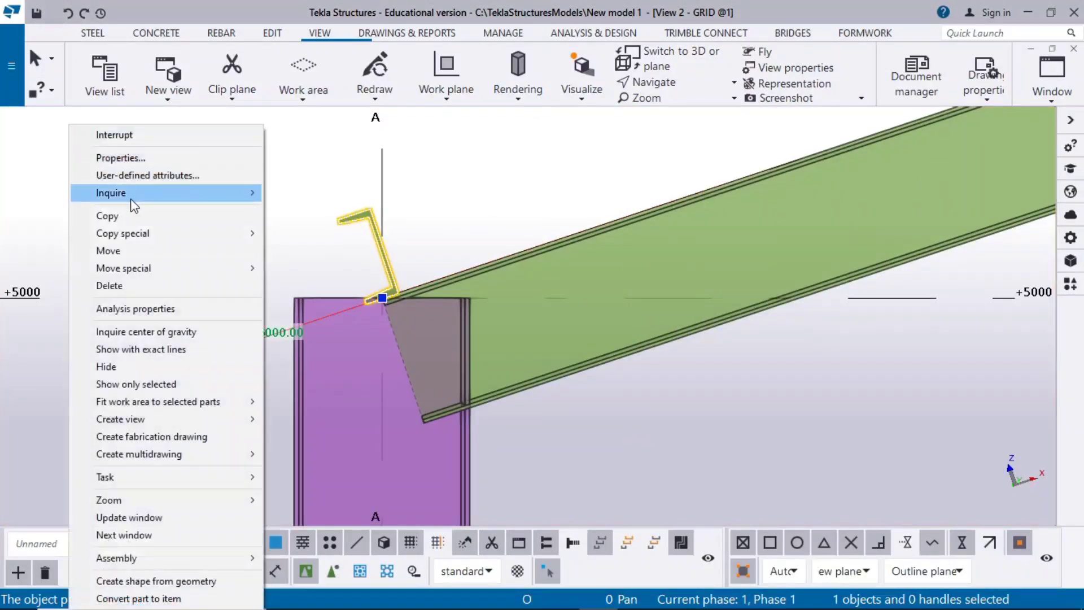
{"action": "left_click", "coordinate": [121, 250]}
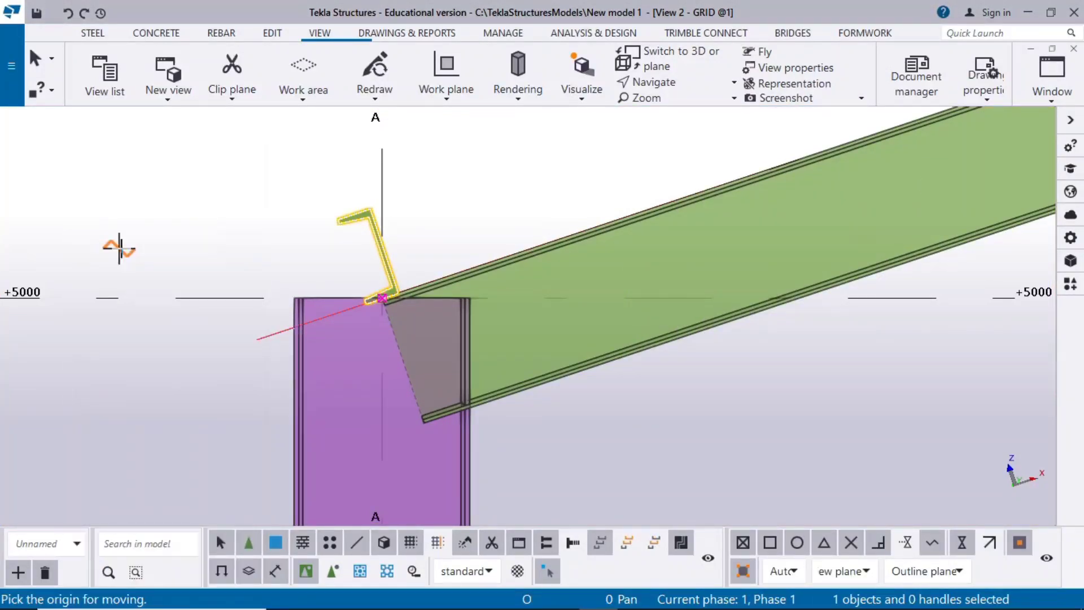
{"action": "left_click", "coordinate": [382, 296]}
{"action": "scroll", "coordinate": [506, 255], "scroll_direction": "up", "scroll_amount": 1}
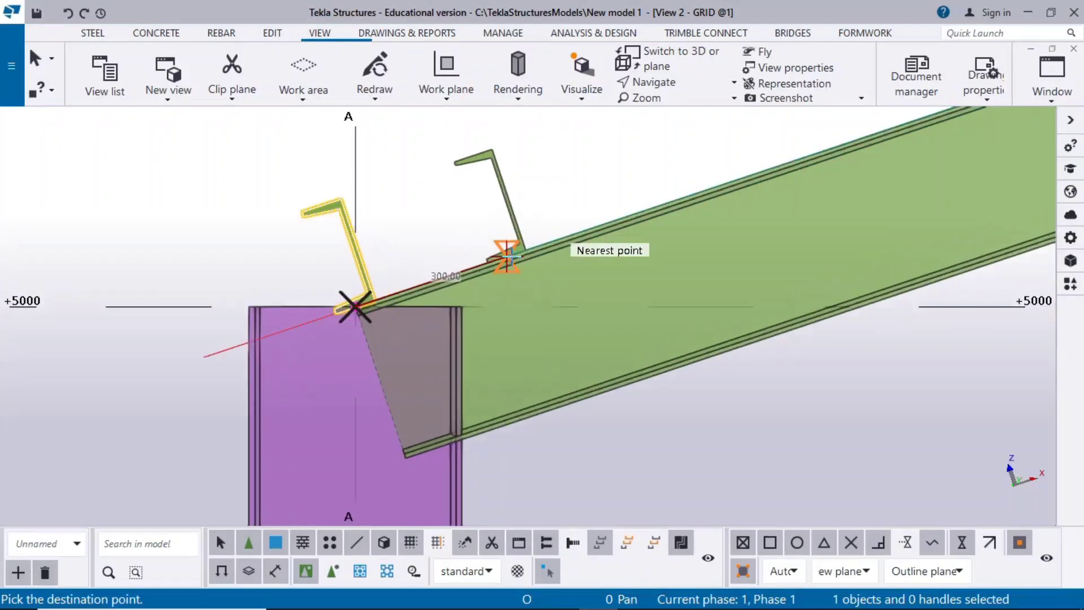
{"action": "left_click", "coordinate": [511, 257]}
{"action": "scroll", "coordinate": [427, 295], "scroll_direction": "down", "scroll_amount": 1}
{"action": "left_click", "coordinate": [253, 211]}
{"action": "right_click", "coordinate": [272, 214]}
{"action": "left_click", "coordinate": [295, 229]}
Step: Copy the purlin linearly up the rafter slope with 8 copies at dX 1500.00, without expanding the work area
{"action": "left_click", "coordinate": [507, 207]}
{"action": "scroll", "coordinate": [490, 219], "scroll_direction": "down", "scroll_amount": 1}
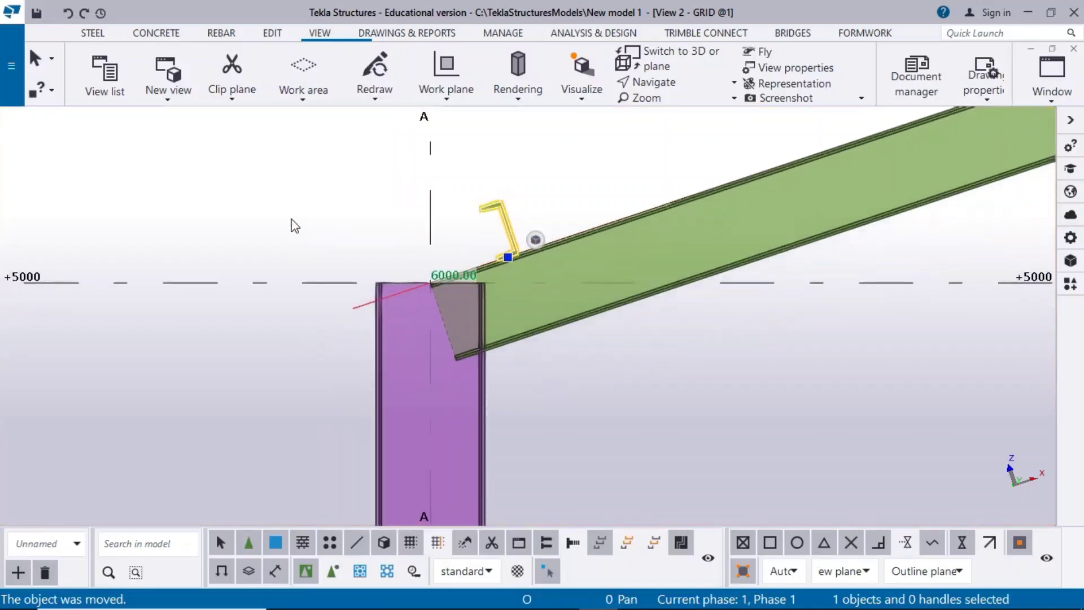
{"action": "right_click", "coordinate": [235, 190]}
{"action": "mouse_move", "coordinate": [359, 233]}
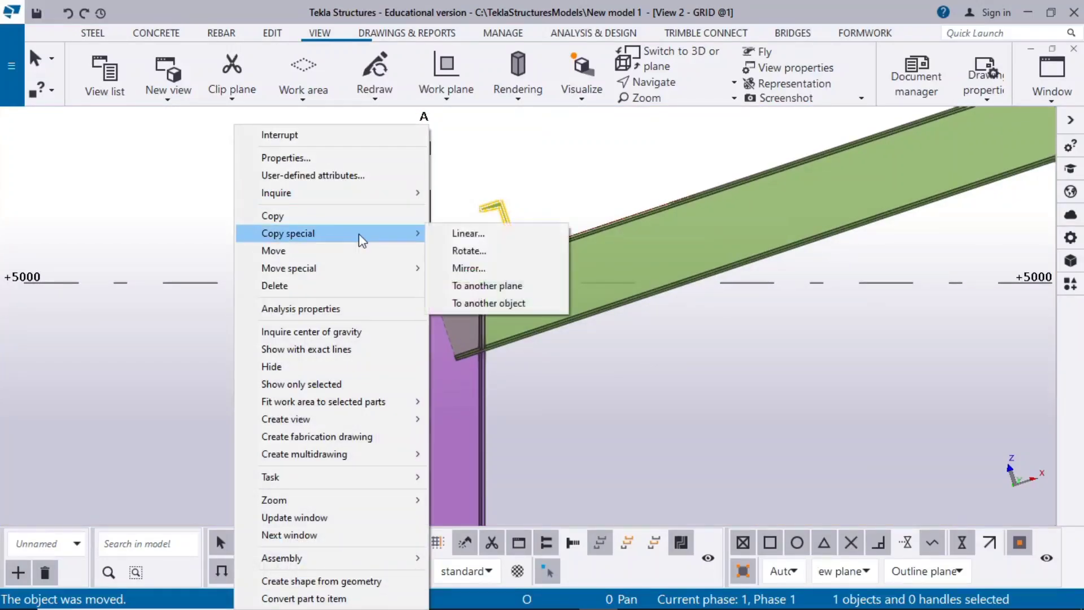
{"action": "left_click", "coordinate": [449, 235]}
{"action": "scroll", "coordinate": [682, 383], "scroll_direction": "down", "scroll_amount": 2}
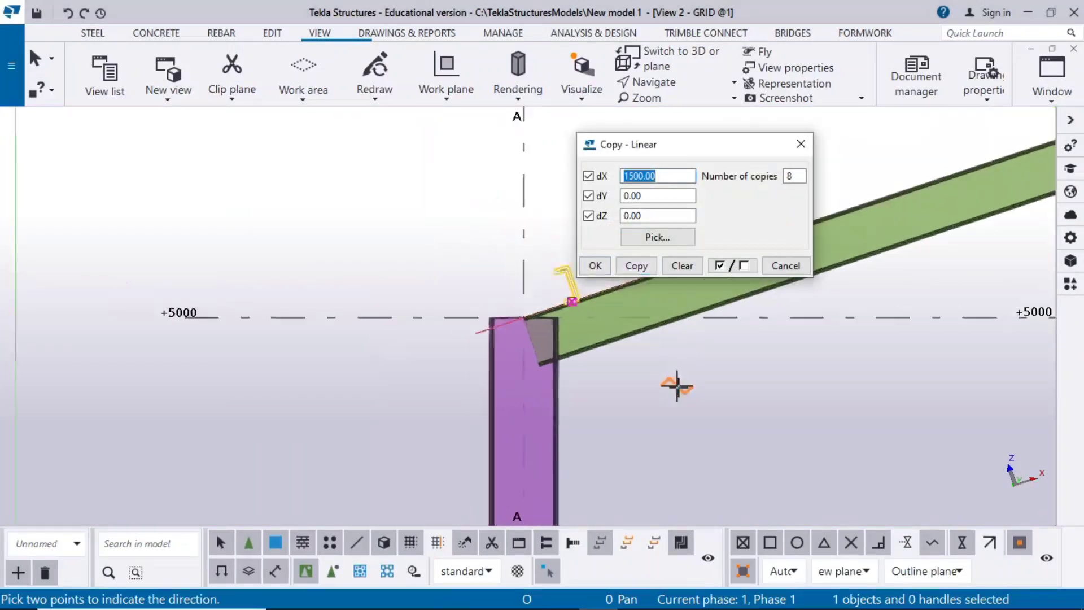
{"action": "middle_click_drag", "start_coordinate": [683, 394], "coordinate": [369, 381]}
{"action": "left_click", "coordinate": [625, 273]}
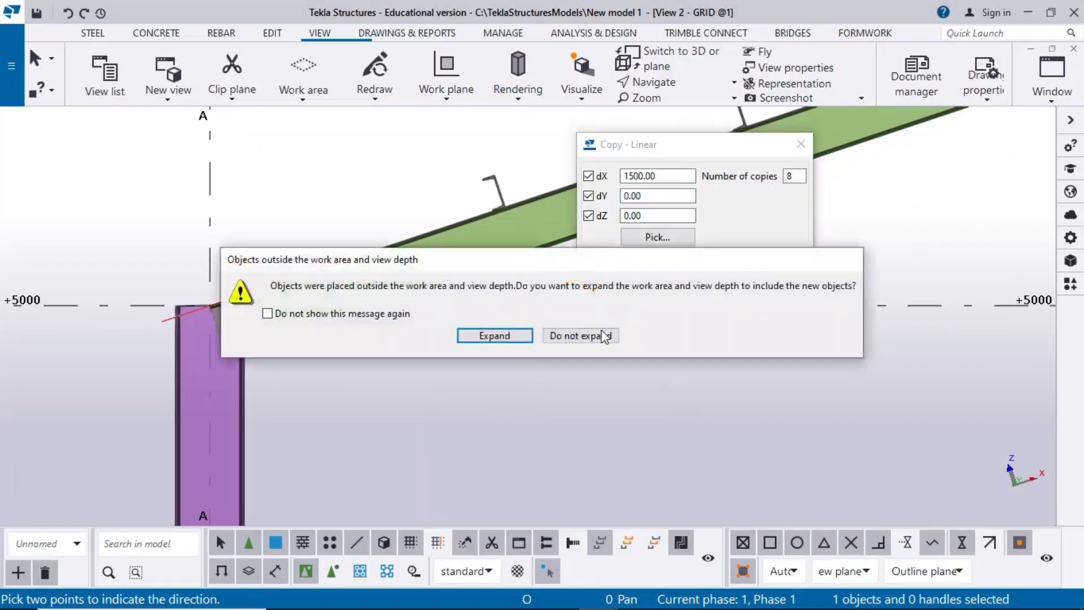
{"action": "left_click", "coordinate": [570, 334]}
{"action": "left_click", "coordinate": [595, 265]}
{"action": "scroll", "coordinate": [590, 367], "scroll_direction": "down", "scroll_amount": 3}
{"action": "scroll", "coordinate": [590, 367], "scroll_direction": "down", "scroll_amount": 1}
{"action": "middle_click_drag", "start_coordinate": [656, 372], "coordinate": [382, 407]}
{"action": "right_click", "coordinate": [375, 222]}
{"action": "left_click", "coordinate": [421, 231]}
Step: Delete the surplus purlin copies that extend past the ridge at grid line B
{"action": "scroll", "coordinate": [544, 300], "scroll_direction": "down", "scroll_amount": 1}
{"action": "middle_click_drag", "start_coordinate": [816, 187], "coordinate": [710, 220]}
{"action": "left_click_drag", "start_coordinate": [807, 132], "coordinate": [378, 285]}
{"action": "key", "text": "Delete"}
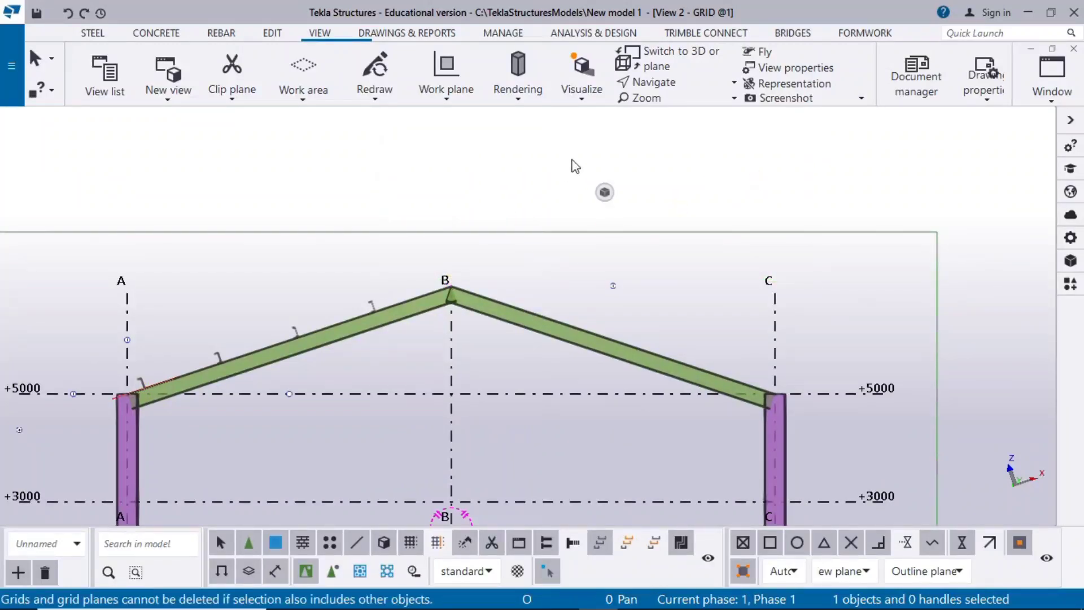
Step: Set the work plane parallel to the view plane of the grid line 1 elevation view
{"action": "middle_click_drag", "start_coordinate": [326, 423], "coordinate": [443, 343]}
{"action": "scroll", "coordinate": [422, 343], "scroll_direction": "up", "scroll_amount": 1}
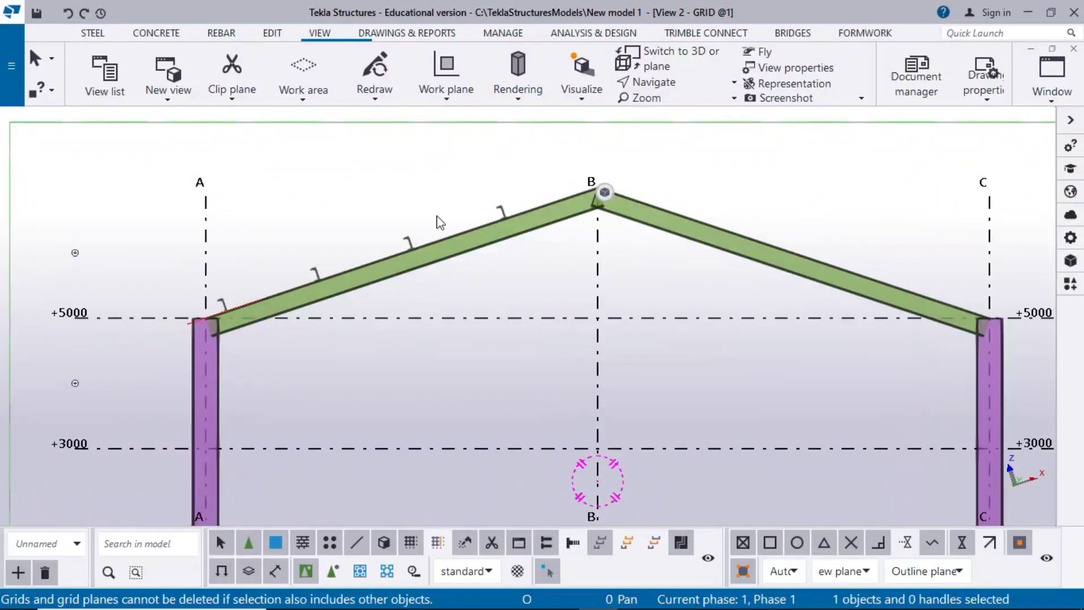
{"action": "left_click", "coordinate": [452, 89]}
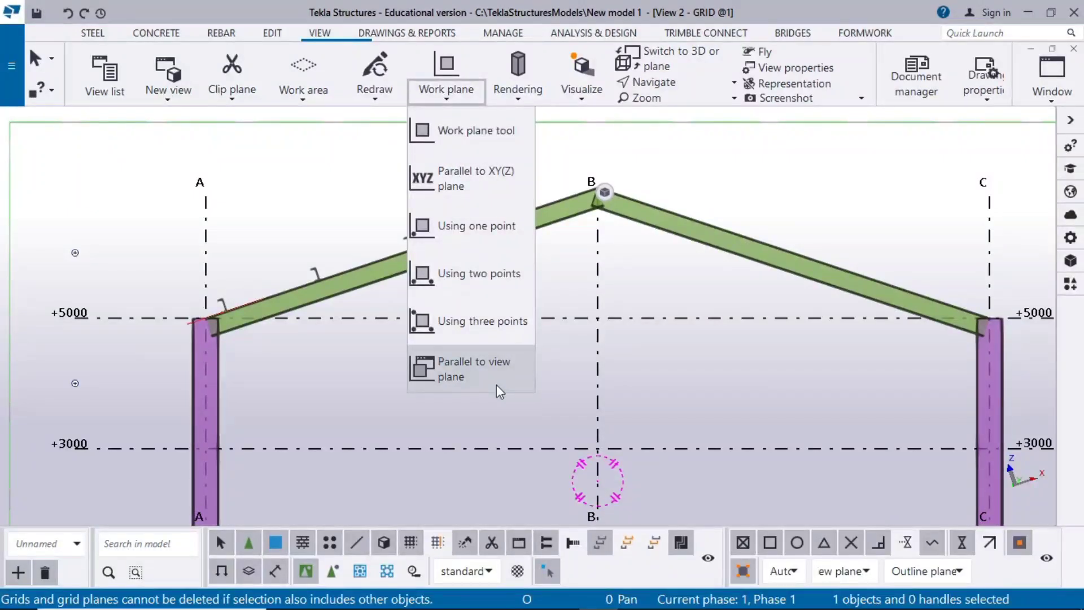
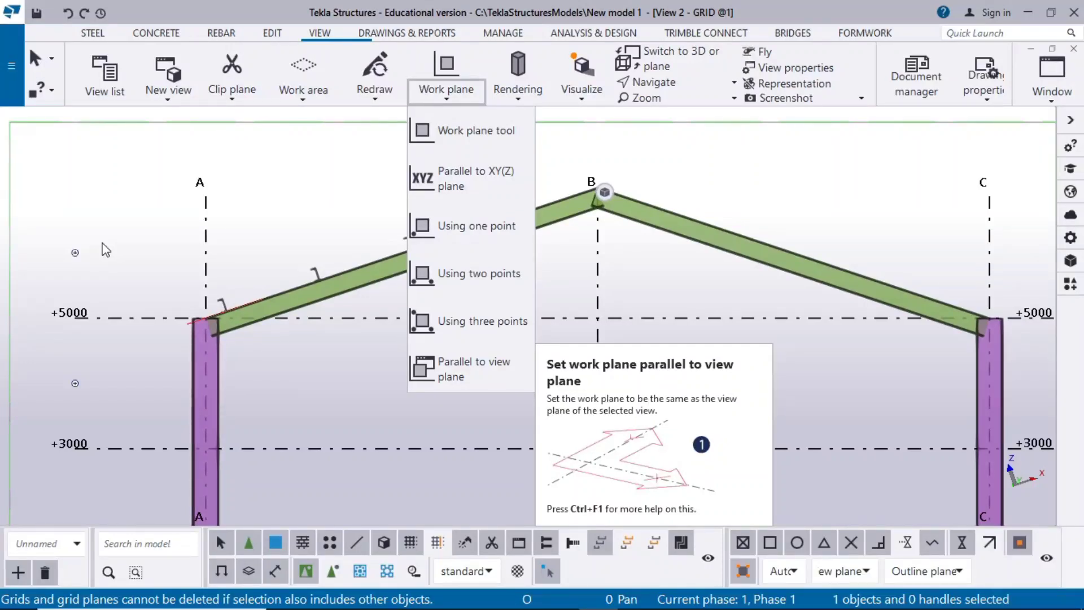
{"action": "left_click", "coordinate": [68, 198]}
{"action": "scroll", "coordinate": [248, 286], "scroll_direction": "down", "scroll_amount": 2}
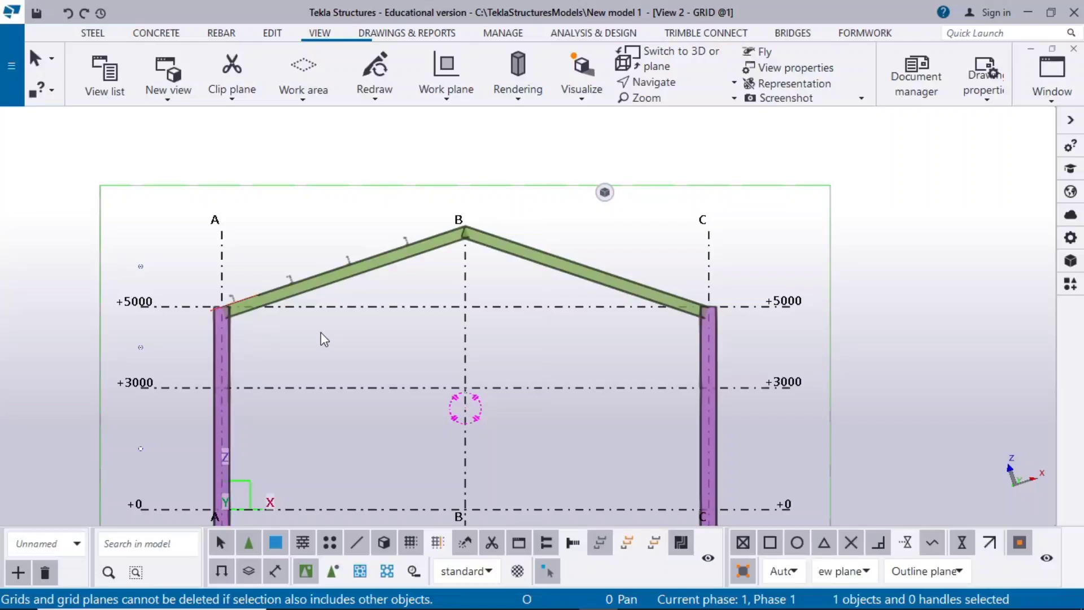
{"action": "scroll", "coordinate": [321, 332], "scroll_direction": "up", "scroll_amount": 3}
{"action": "scroll", "coordinate": [258, 198], "scroll_direction": "down", "scroll_amount": 3}
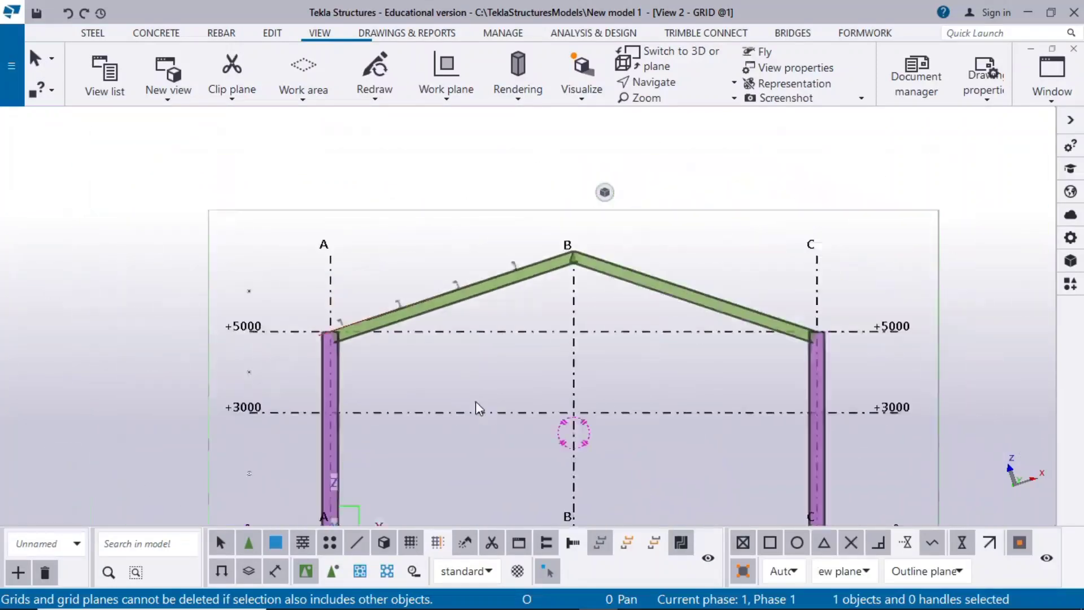
{"action": "left_click", "coordinate": [446, 88]}
{"action": "left_click", "coordinate": [466, 375]}
{"action": "scroll", "coordinate": [290, 380], "scroll_direction": "down", "scroll_amount": 2}
{"action": "middle_click_drag", "start_coordinate": [178, 464], "coordinate": [191, 379]}
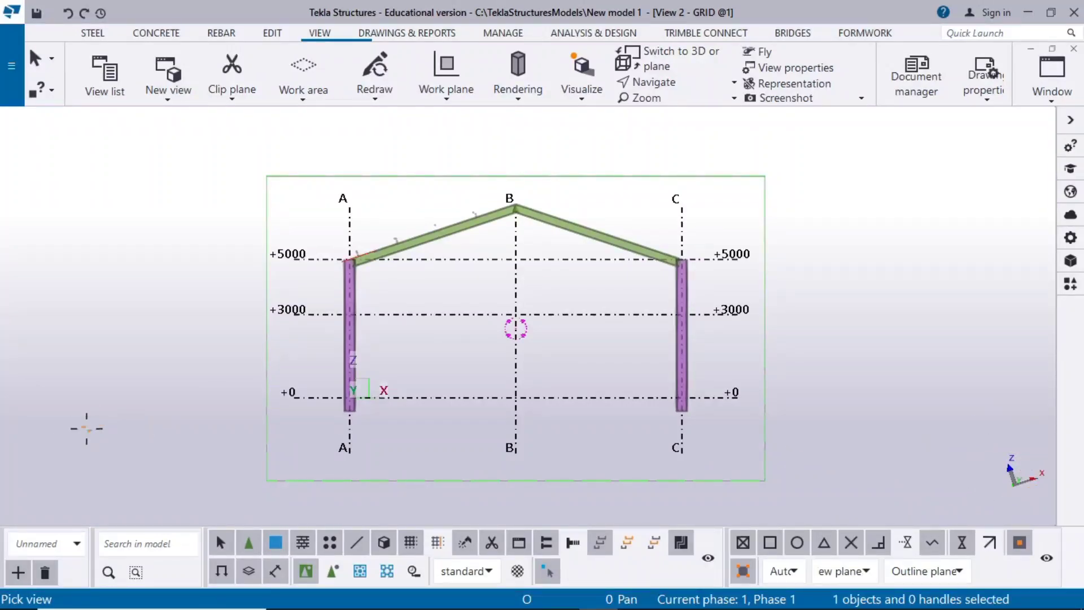
{"action": "left_click", "coordinate": [86, 428]}
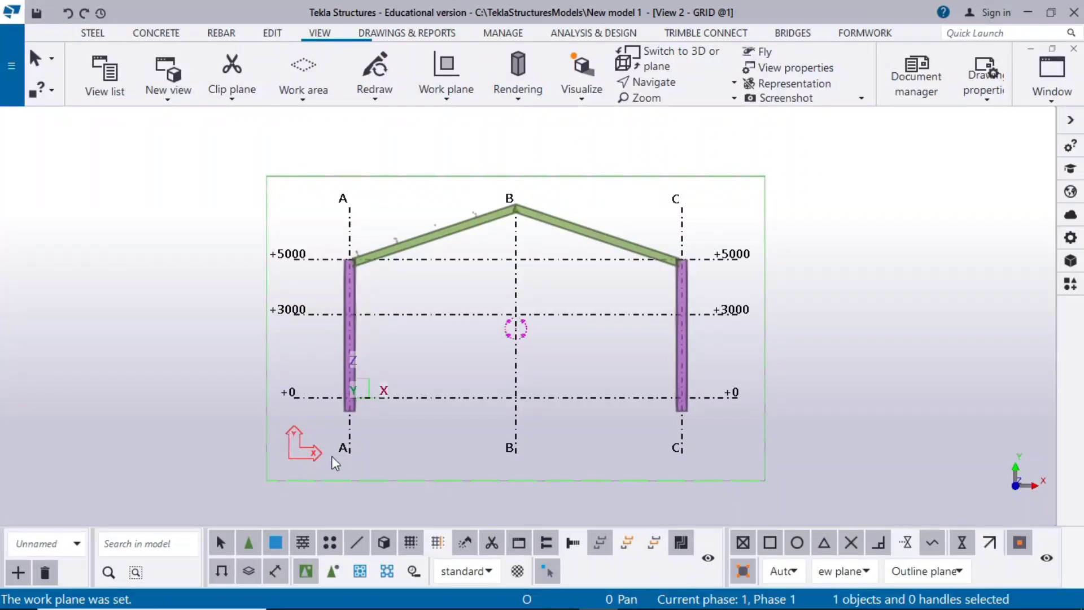
Step: Mirror-copy the four purlins on the A–B rafter about grid line B onto the opposite rafter
{"action": "scroll", "coordinate": [408, 280], "scroll_direction": "up", "scroll_amount": 3}
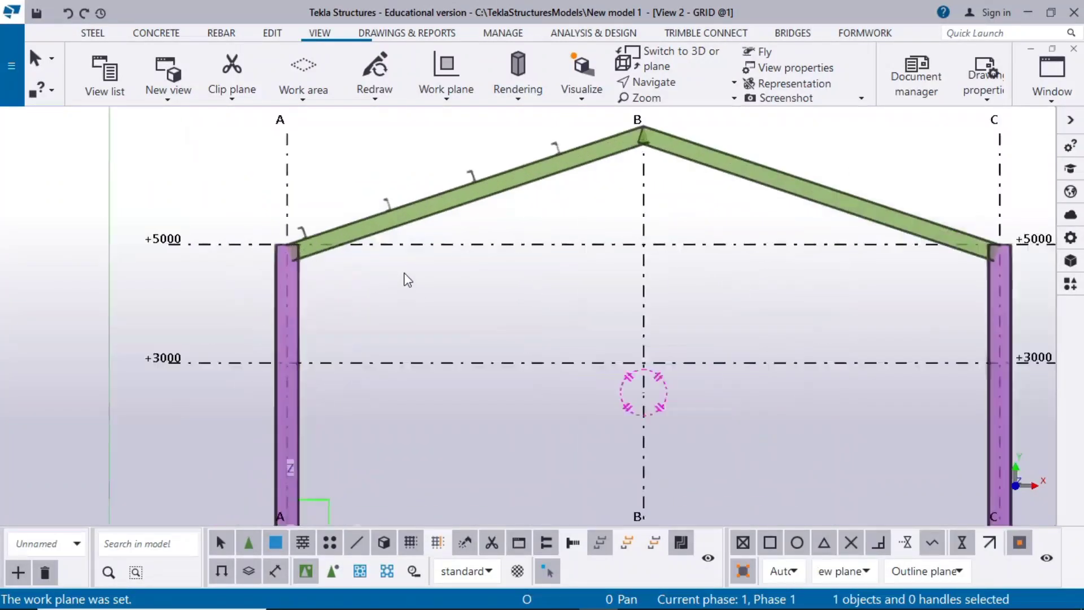
{"action": "scroll", "coordinate": [408, 280], "scroll_direction": "down", "scroll_amount": 1}
{"action": "middle_click_drag", "start_coordinate": [406, 278], "coordinate": [401, 326]}
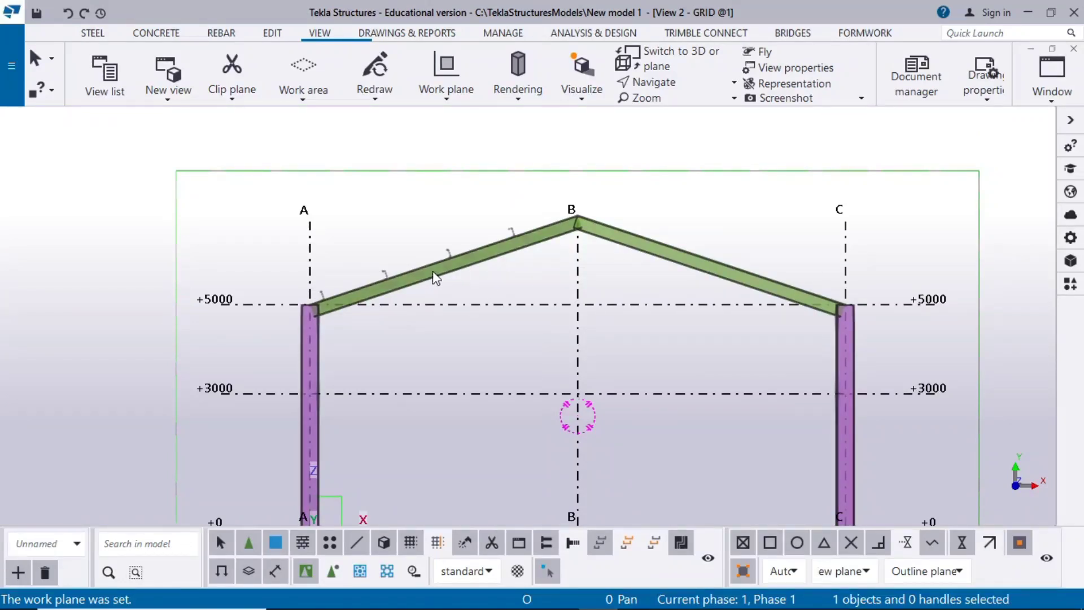
{"action": "scroll", "coordinate": [148, 338], "scroll_direction": "down", "scroll_amount": 2}
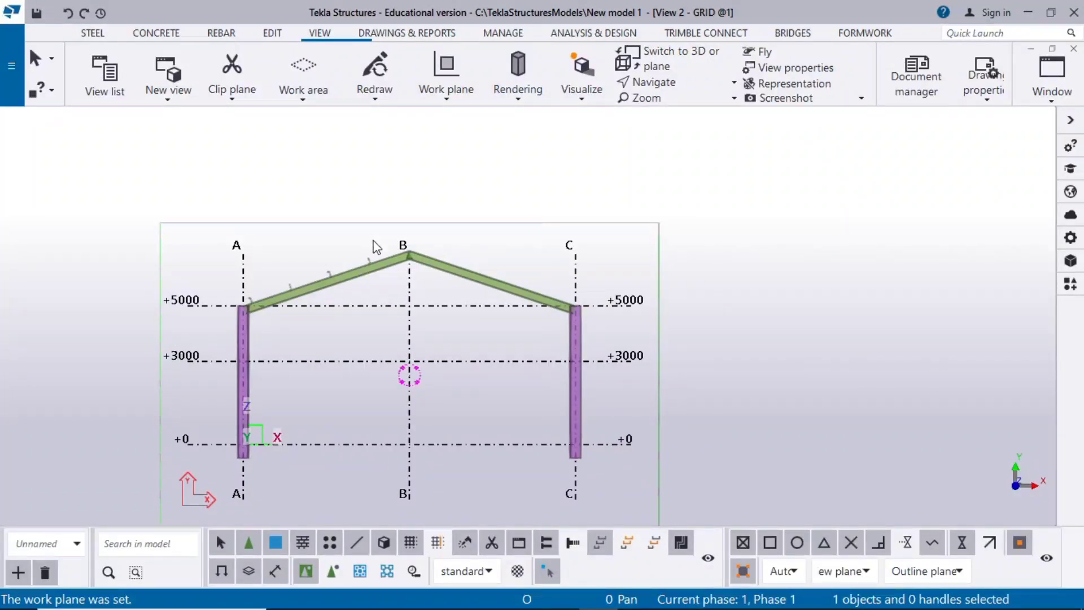
{"action": "scroll", "coordinate": [377, 246], "scroll_direction": "up", "scroll_amount": 3}
{"action": "left_click_drag", "start_coordinate": [502, 194], "coordinate": [208, 370]}
{"action": "left_click", "coordinate": [309, 395]}
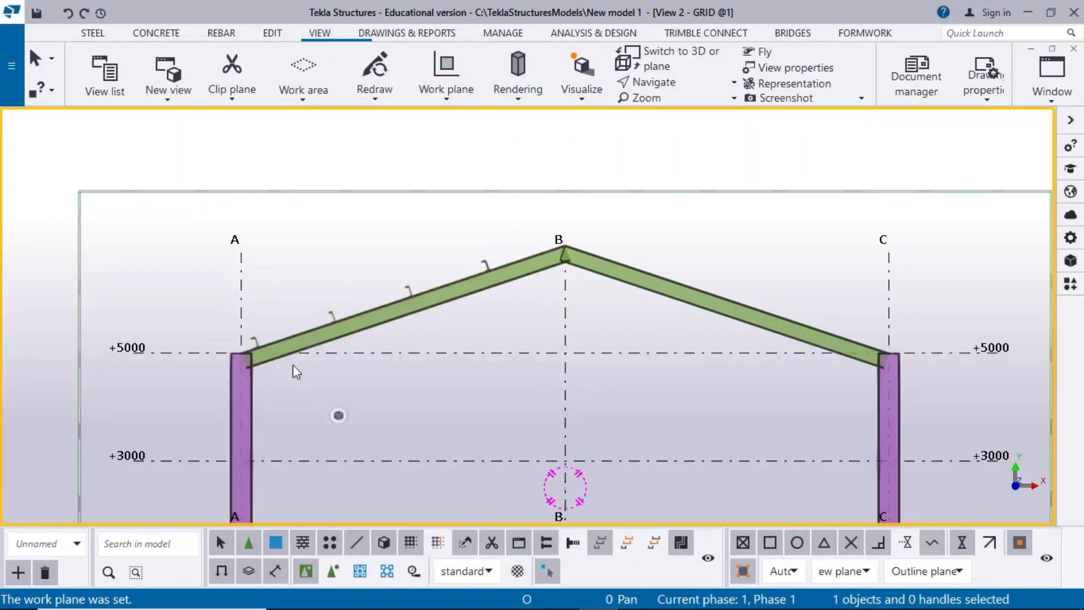
{"action": "left_click_drag", "start_coordinate": [169, 125], "coordinate": [523, 398]}
{"action": "middle_click_drag", "start_coordinate": [454, 394], "coordinate": [402, 291]}
{"action": "right_click", "coordinate": [360, 290]}
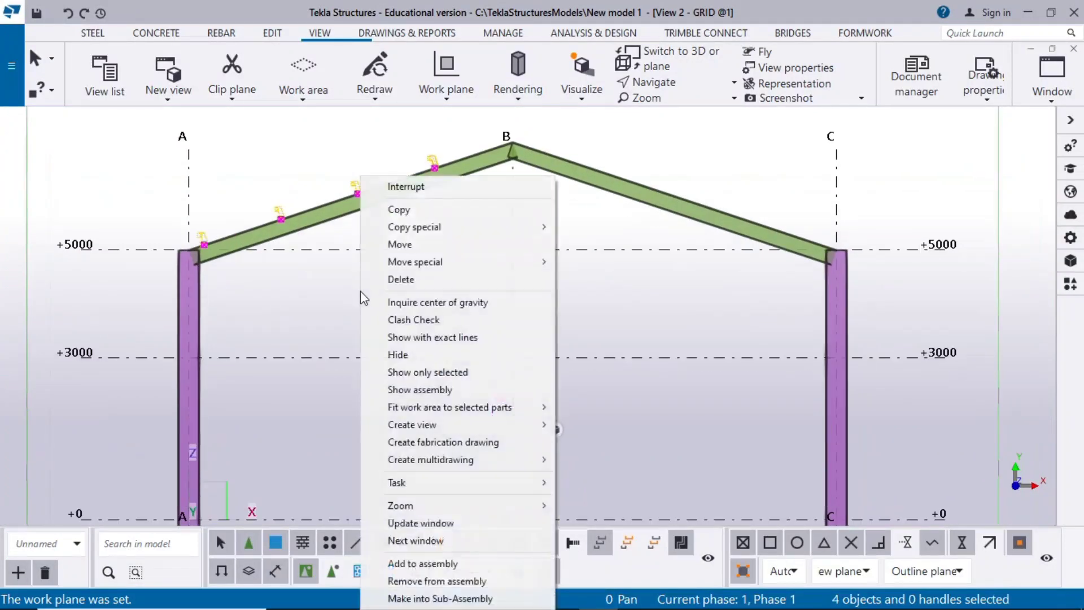
{"action": "mouse_move", "coordinate": [495, 226]}
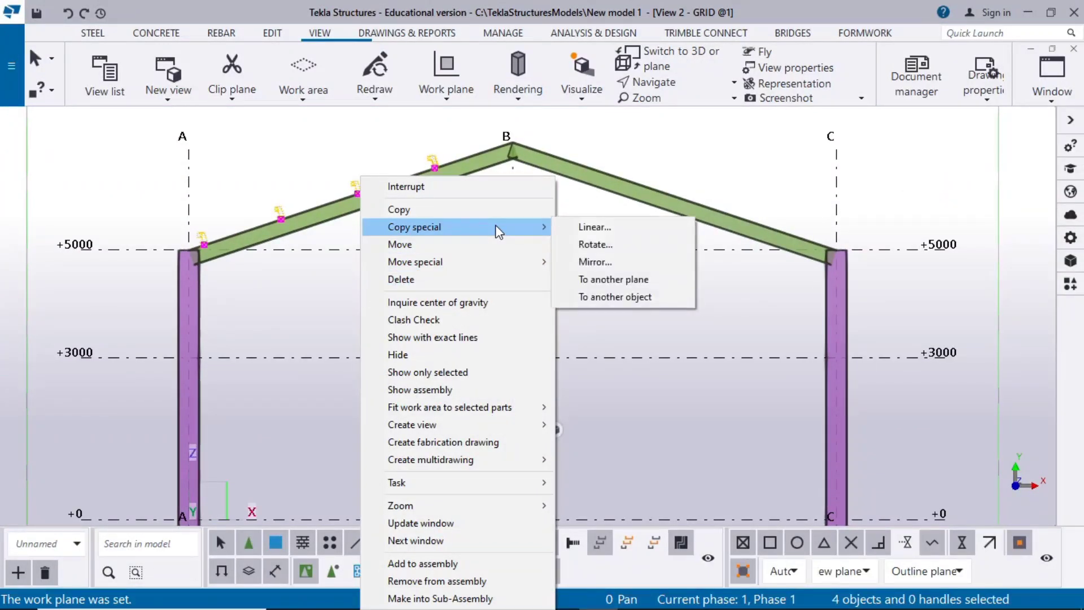
{"action": "left_click", "coordinate": [587, 262]}
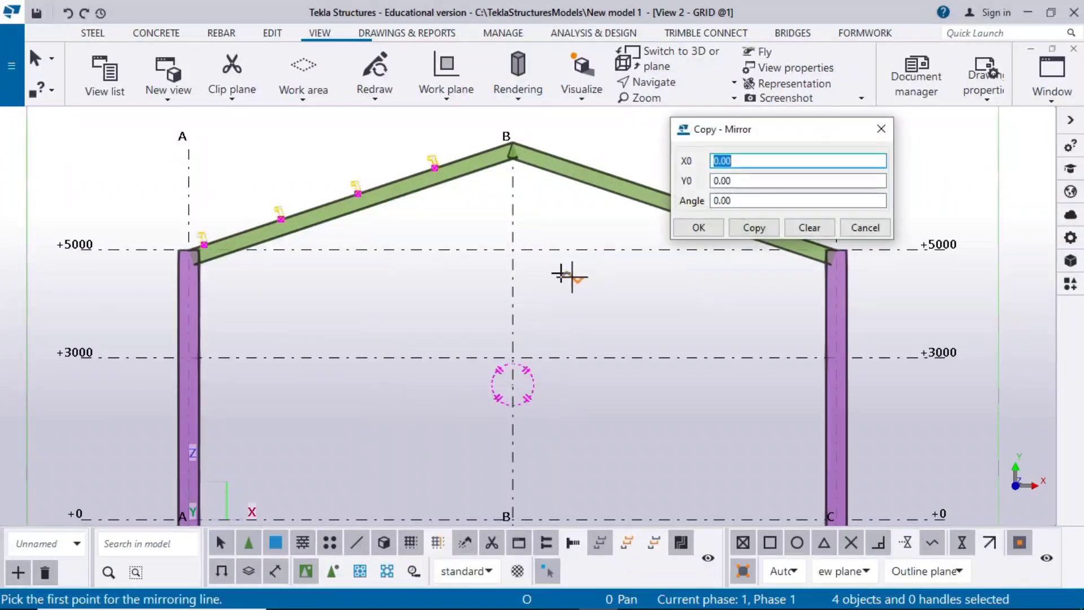
{"action": "left_click", "coordinate": [513, 249]}
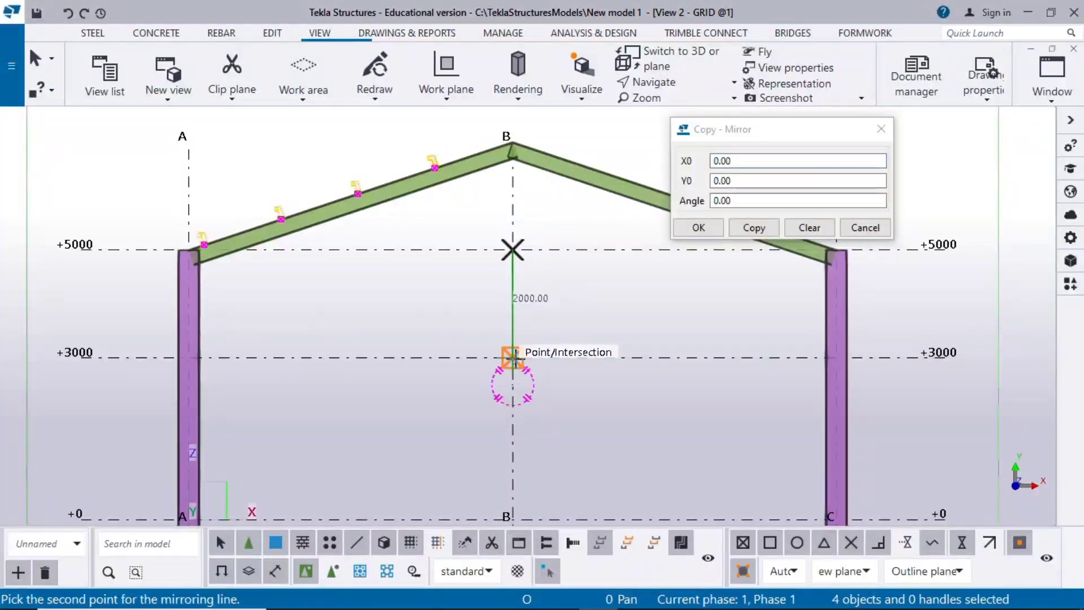
{"action": "left_click", "coordinate": [513, 357]}
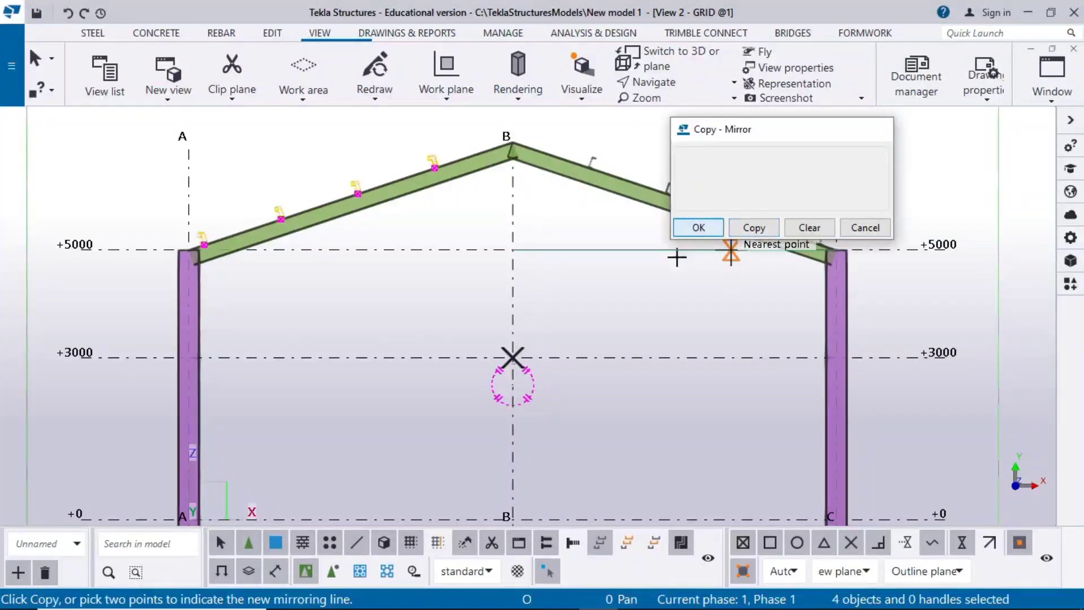
{"action": "left_click", "coordinate": [697, 230]}
{"action": "right_click", "coordinate": [631, 262]}
{"action": "left_click", "coordinate": [639, 270]}
{"action": "scroll", "coordinate": [662, 384], "scroll_direction": "down", "scroll_amount": 2}
{"action": "middle_click_drag", "start_coordinate": [655, 422], "coordinate": [635, 385]}
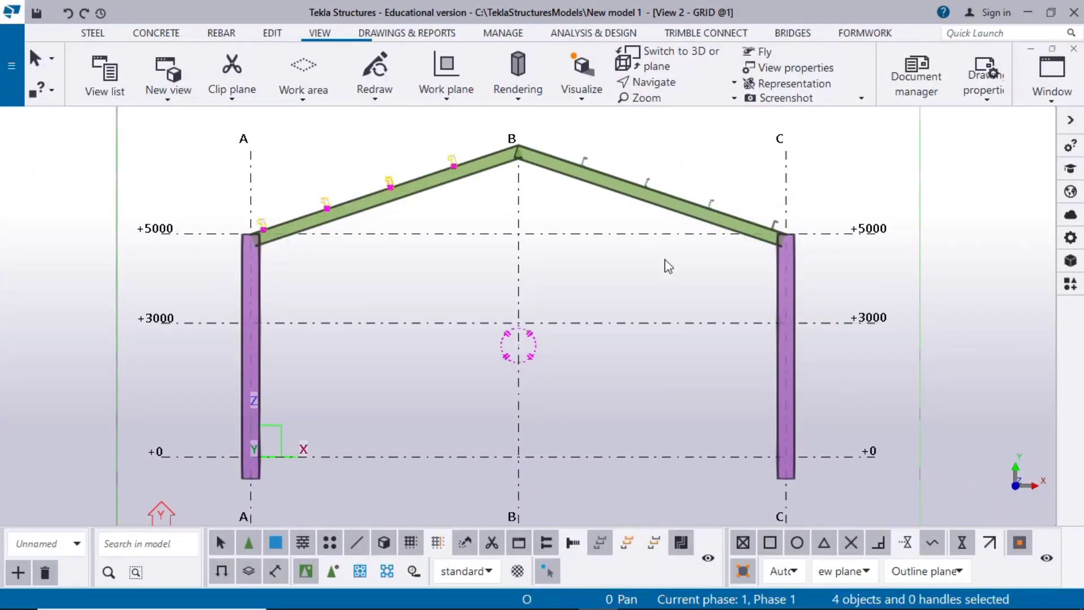
{"action": "left_click", "coordinate": [436, 89]}
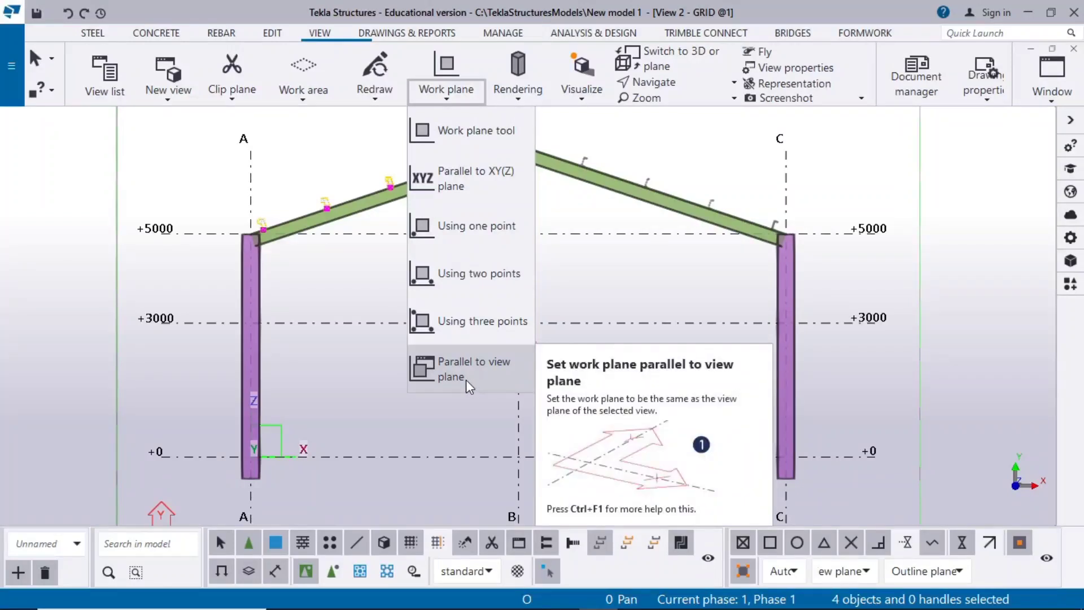
{"action": "left_click", "coordinate": [89, 226]}
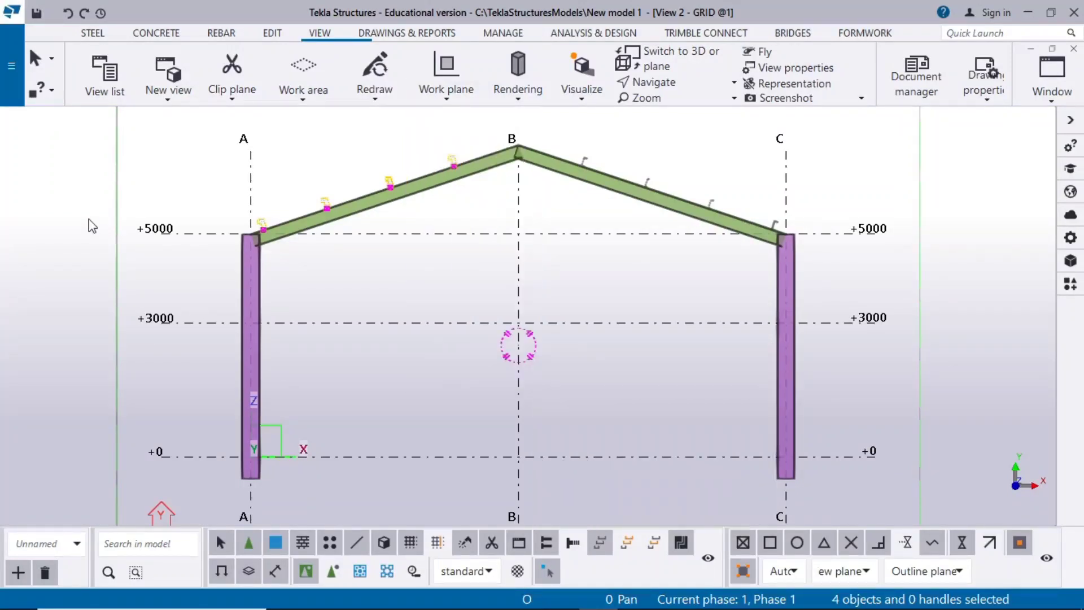
{"action": "scroll", "coordinate": [89, 226], "scroll_direction": "down", "scroll_amount": 1}
{"action": "scroll", "coordinate": [244, 276], "scroll_direction": "down", "scroll_amount": 2}
{"action": "middle_click_drag", "start_coordinate": [244, 277], "coordinate": [285, 347]}
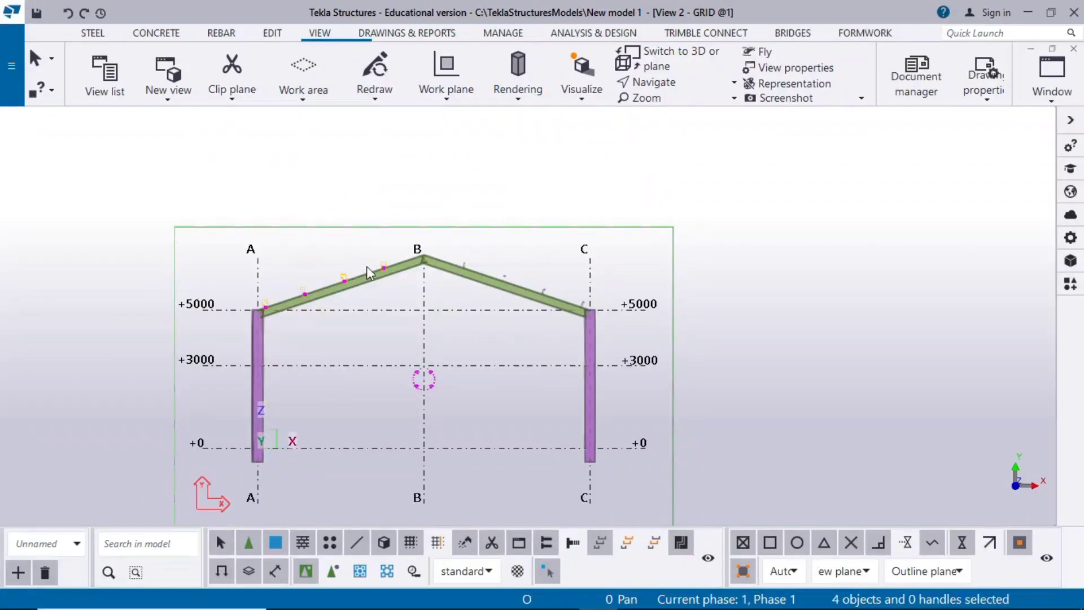
{"action": "left_click", "coordinate": [446, 85]}
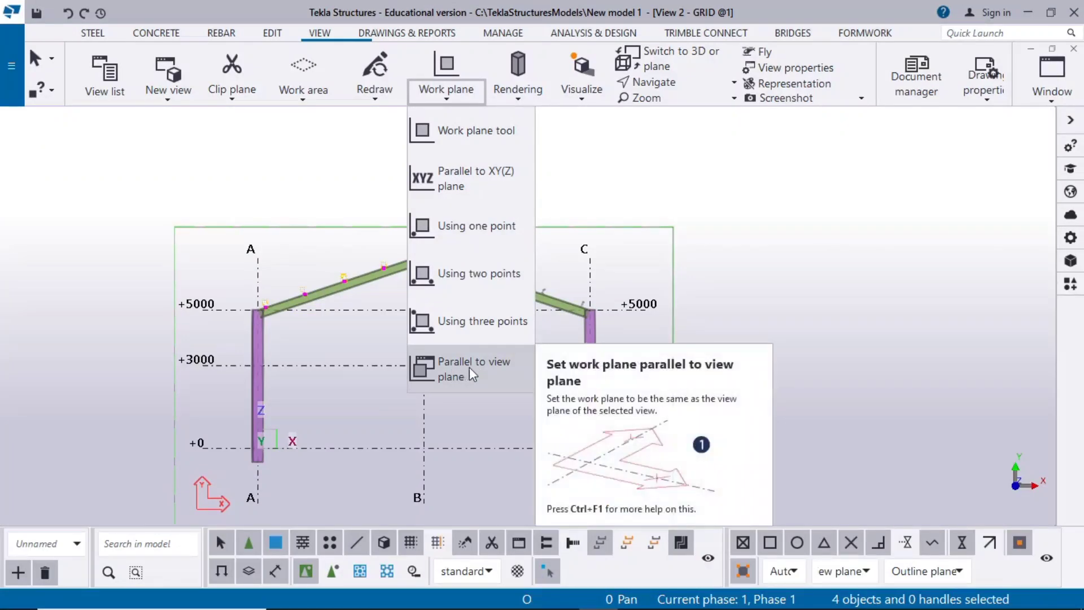
{"action": "left_click", "coordinate": [452, 372]}
Step: Switch to the View 1 - 3d window and bring the whole frame structure into view
{"action": "left_click", "coordinate": [1042, 88]}
{"action": "left_click", "coordinate": [999, 209]}
{"action": "scroll", "coordinate": [609, 270], "scroll_direction": "down", "scroll_amount": 3}
{"action": "left_click", "coordinate": [622, 314]}
{"action": "scroll", "coordinate": [623, 327], "scroll_direction": "down", "scroll_amount": 11}
{"action": "middle_click_drag", "start_coordinate": [644, 325], "coordinate": [557, 318]}
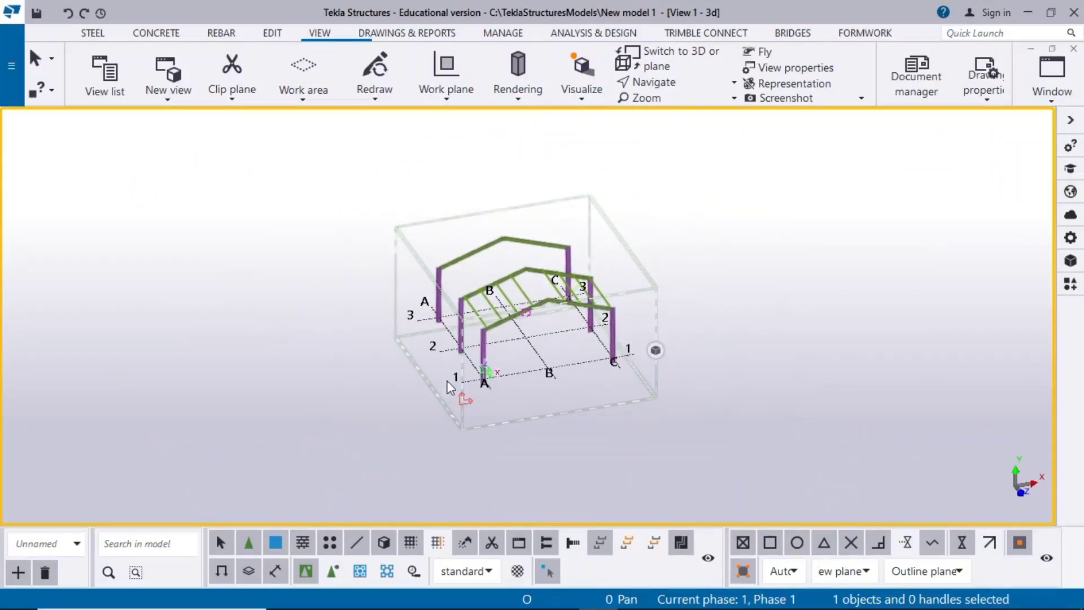
Step: Set the work plane parallel to the XY plane at depth coordinate 0.00 and close its settings
{"action": "left_click", "coordinate": [444, 89]}
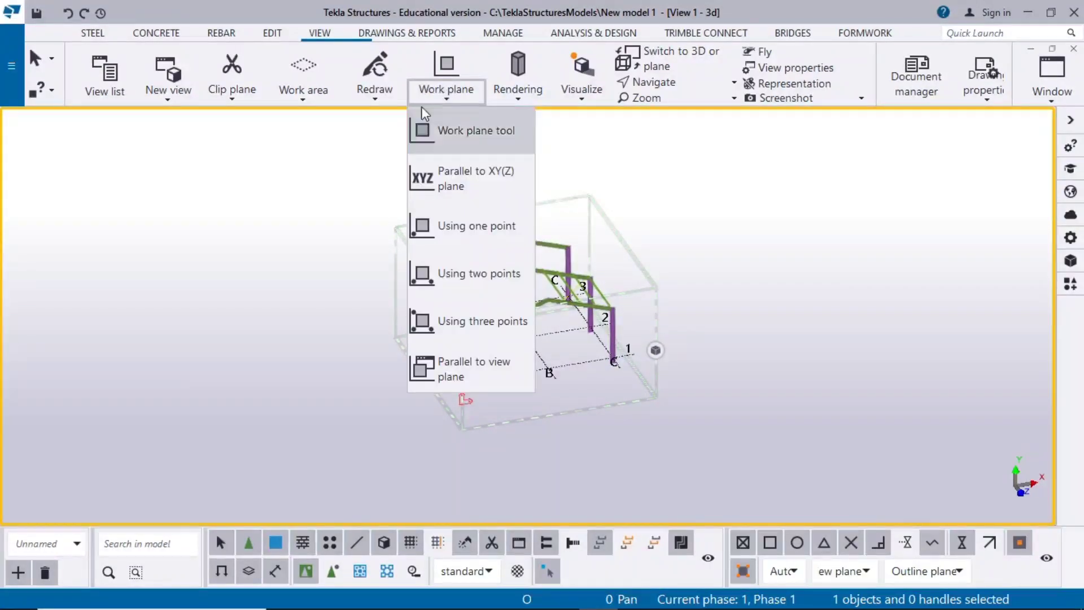
{"action": "left_click", "coordinate": [469, 175]}
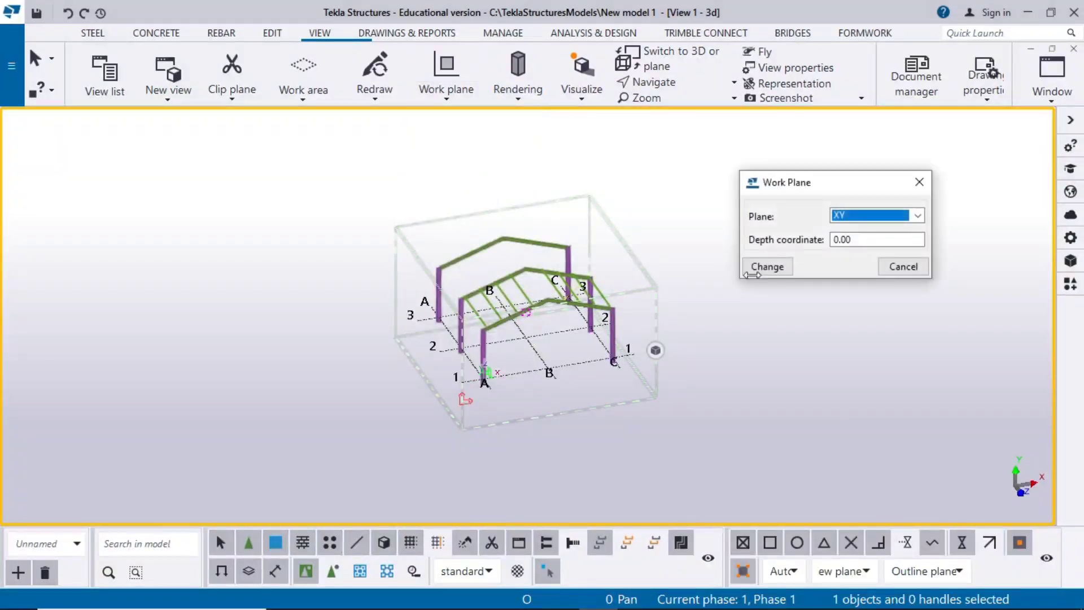
{"action": "left_click", "coordinate": [780, 266]}
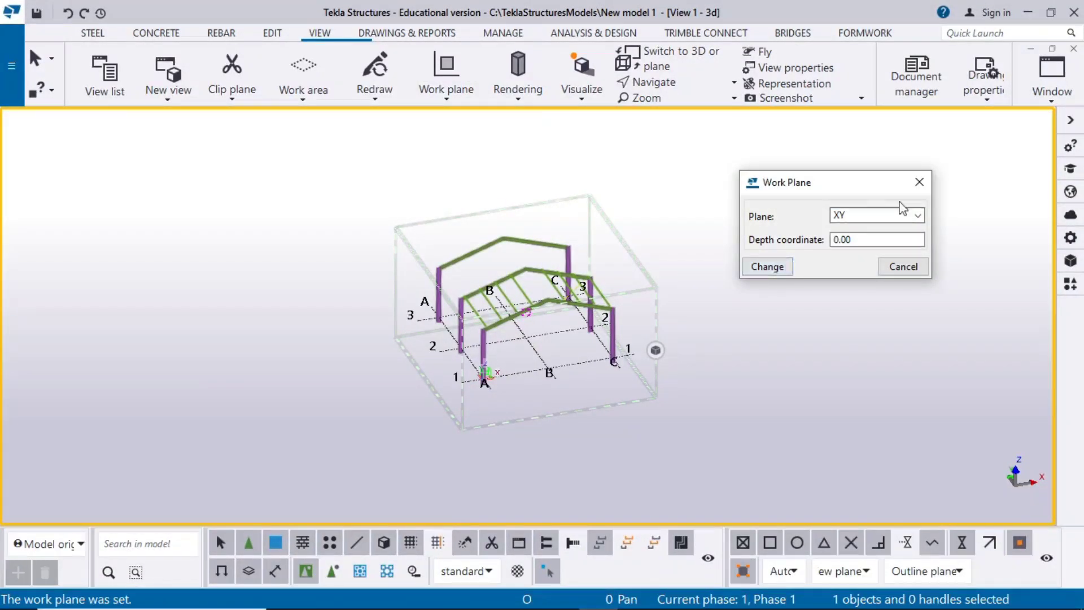
{"action": "left_click", "coordinate": [920, 182]}
Step: Delete all columns, rafters and purlins from the 3D model
{"action": "scroll", "coordinate": [655, 339], "scroll_direction": "up", "scroll_amount": 5}
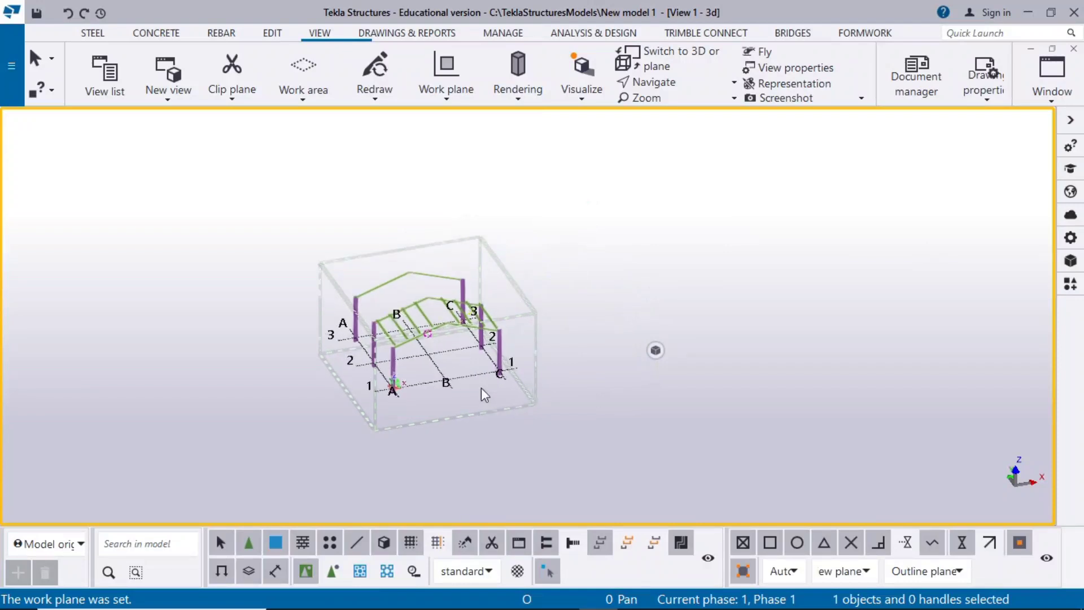
{"action": "scroll", "coordinate": [440, 338], "scroll_direction": "down", "scroll_amount": 2}
{"action": "middle_click_drag", "start_coordinate": [302, 337], "coordinate": [287, 390]}
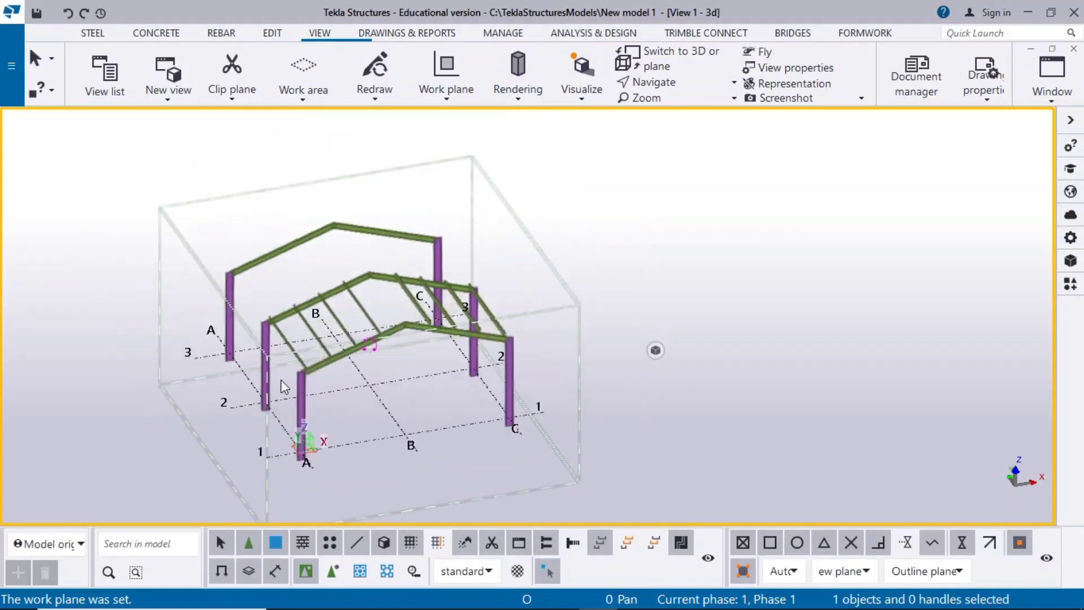
{"action": "left_click_drag", "start_coordinate": [146, 149], "coordinate": [662, 524]}
{"action": "key", "text": "Delete"}
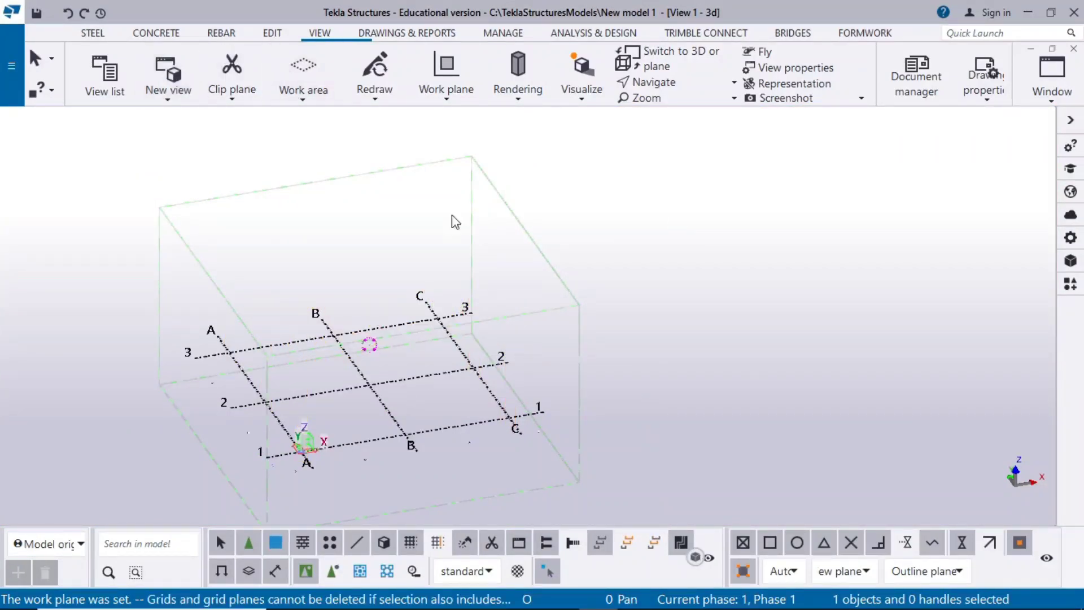
Step: In the GRID @1 view, create a vertical steel beam on grid line B from level +3000 to +5000
{"action": "left_click", "coordinate": [1052, 79]}
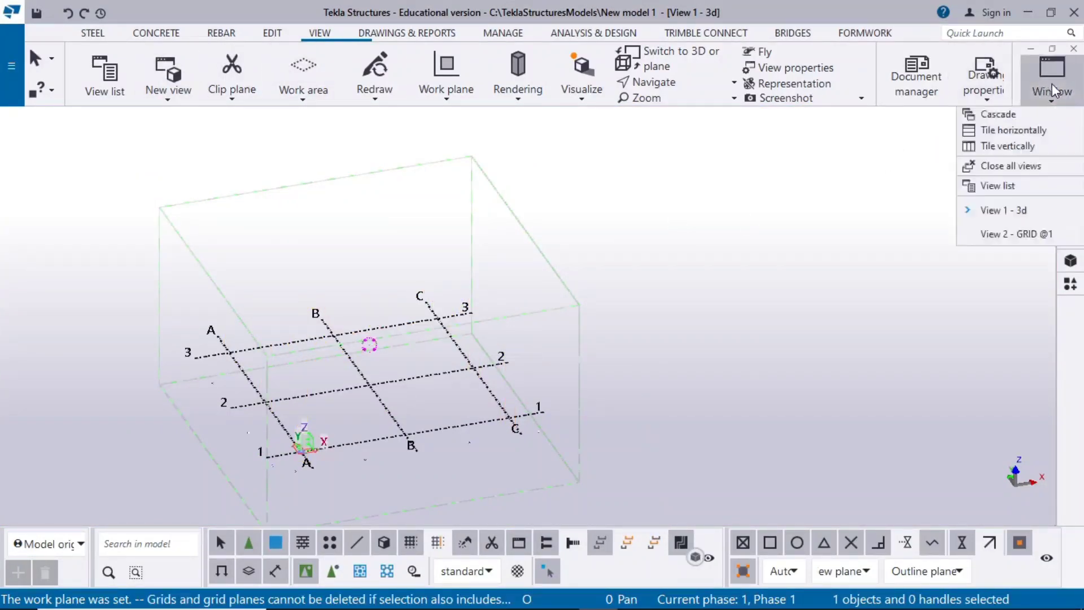
{"action": "left_click", "coordinate": [1016, 235]}
{"action": "left_click", "coordinate": [92, 34]}
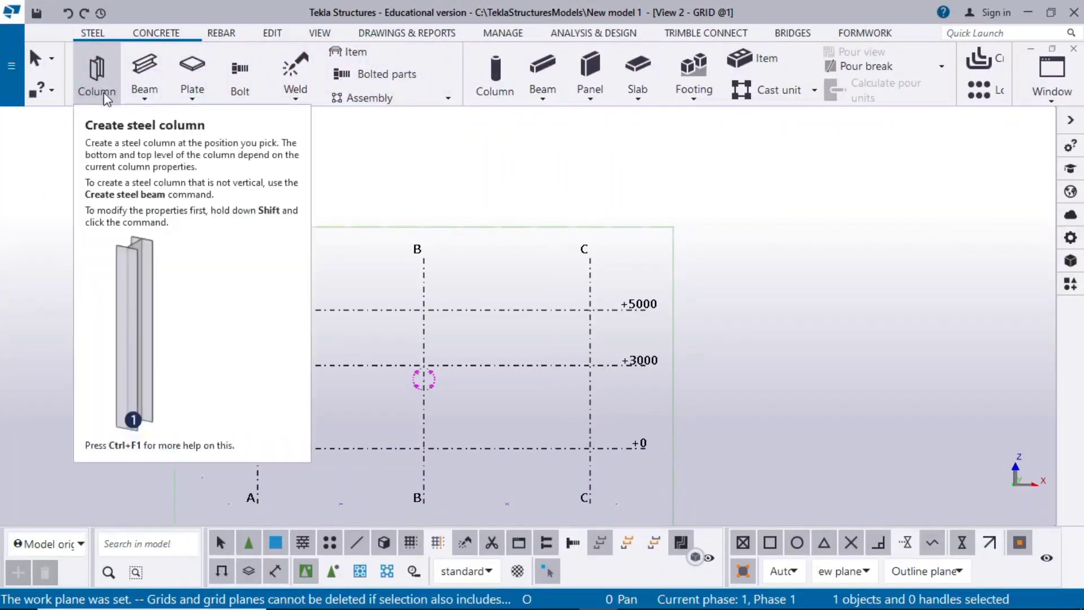
{"action": "left_click", "coordinate": [145, 79]}
{"action": "scroll", "coordinate": [370, 314], "scroll_direction": "up", "scroll_amount": 4}
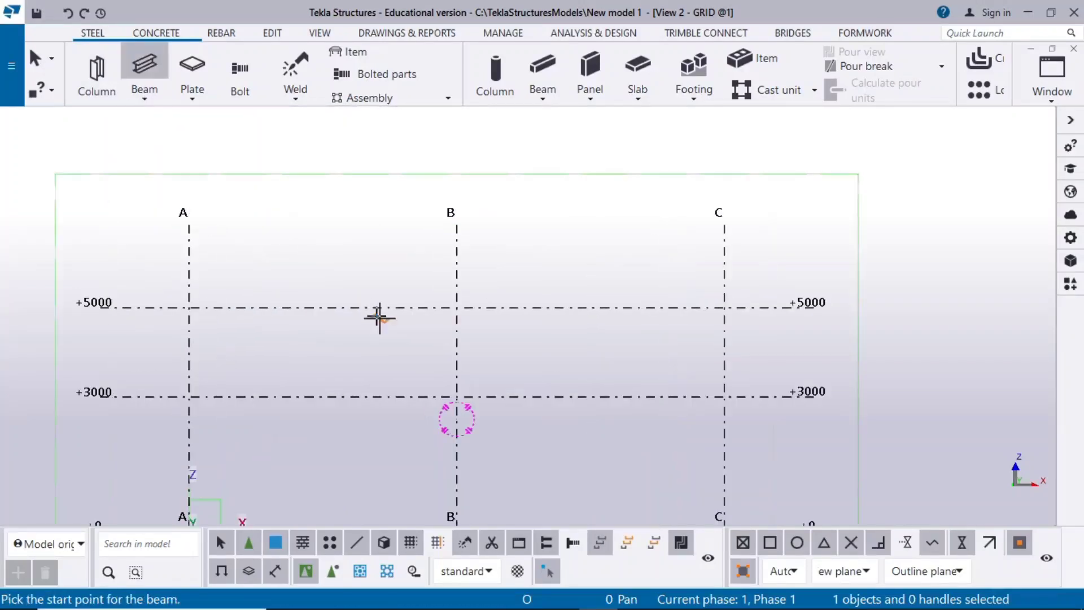
{"action": "scroll", "coordinate": [373, 327], "scroll_direction": "up", "scroll_amount": 2}
{"action": "left_click", "coordinate": [353, 371]}
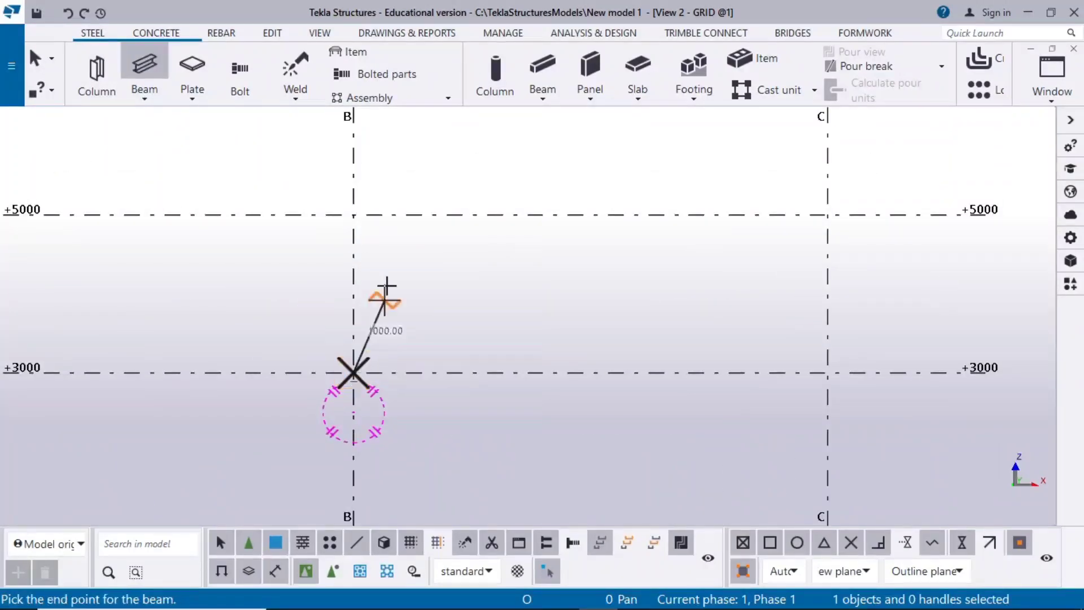
{"action": "left_click", "coordinate": [354, 214]}
{"action": "right_click", "coordinate": [419, 179]}
{"action": "left_click", "coordinate": [435, 190]}
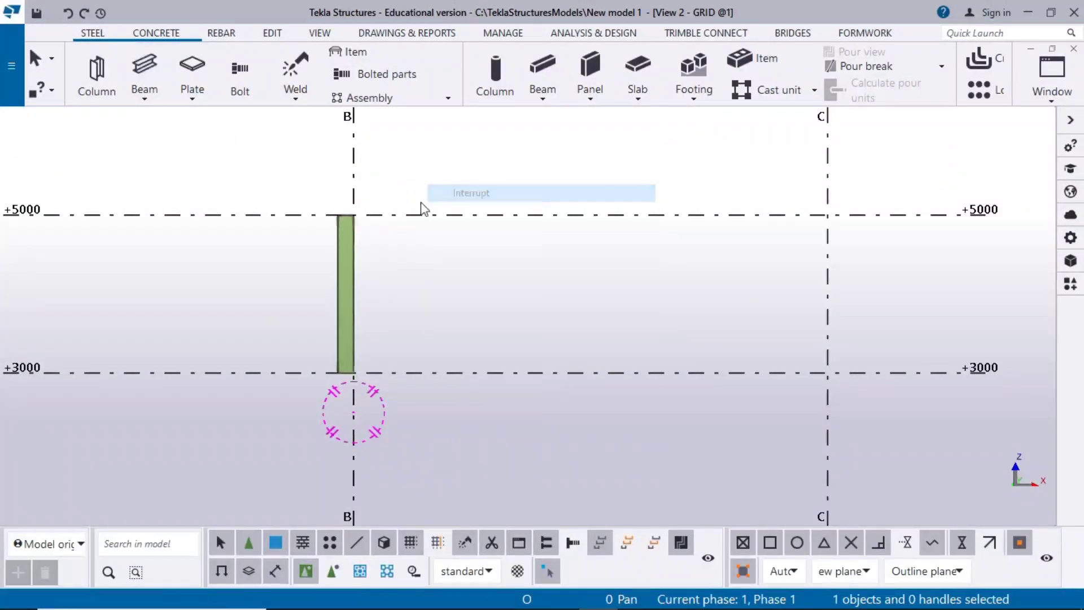
Step: Create one rotated copy of the vertical beam by 30 degrees around Z, with the beam's base point at +3000 as origin
{"action": "left_click", "coordinate": [337, 248]}
{"action": "right_click", "coordinate": [436, 222]}
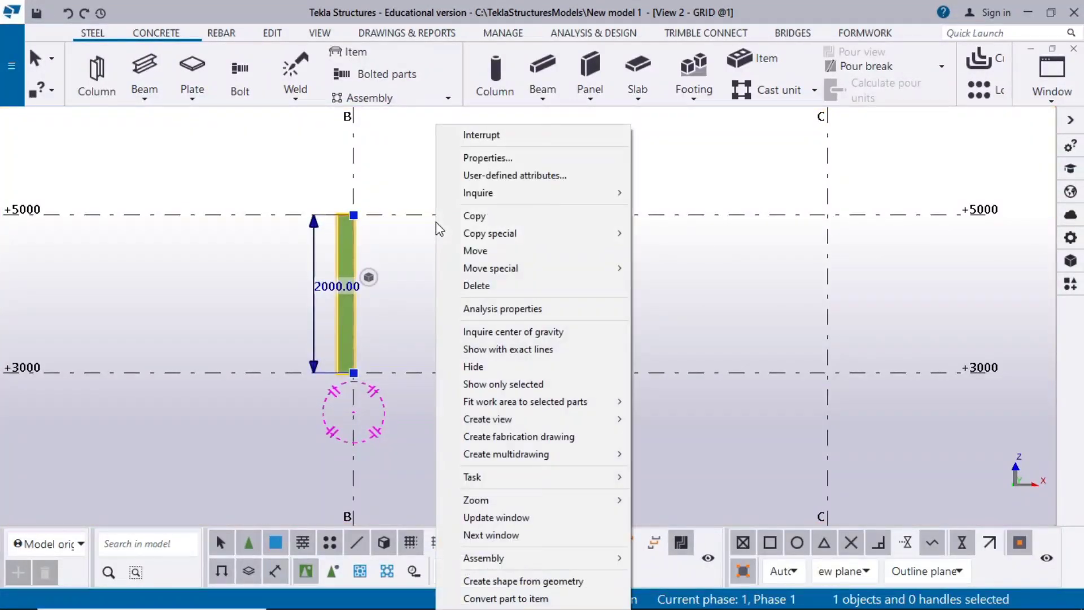
{"action": "mouse_move", "coordinate": [518, 233]}
{"action": "left_click", "coordinate": [663, 252]}
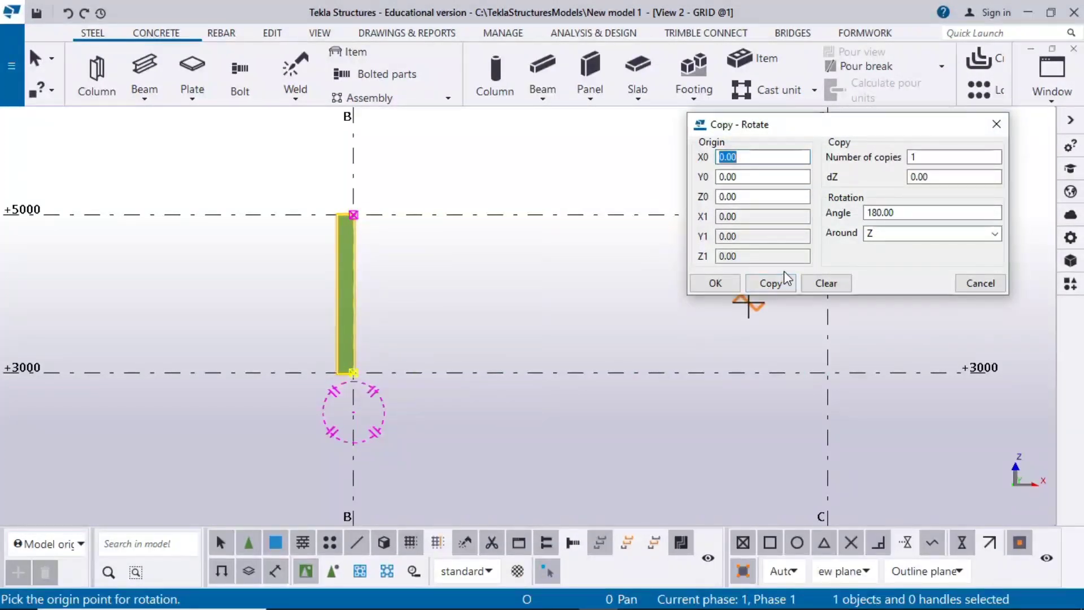
{"action": "left_click_drag", "start_coordinate": [901, 213], "coordinate": [712, 211]}
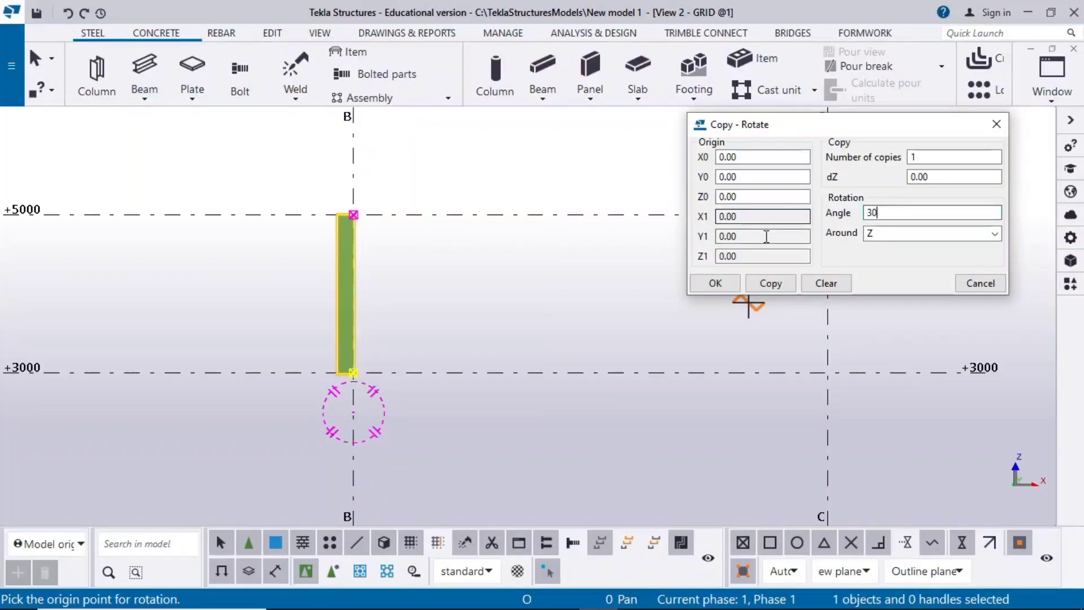
{"action": "left_click", "coordinate": [771, 283]}
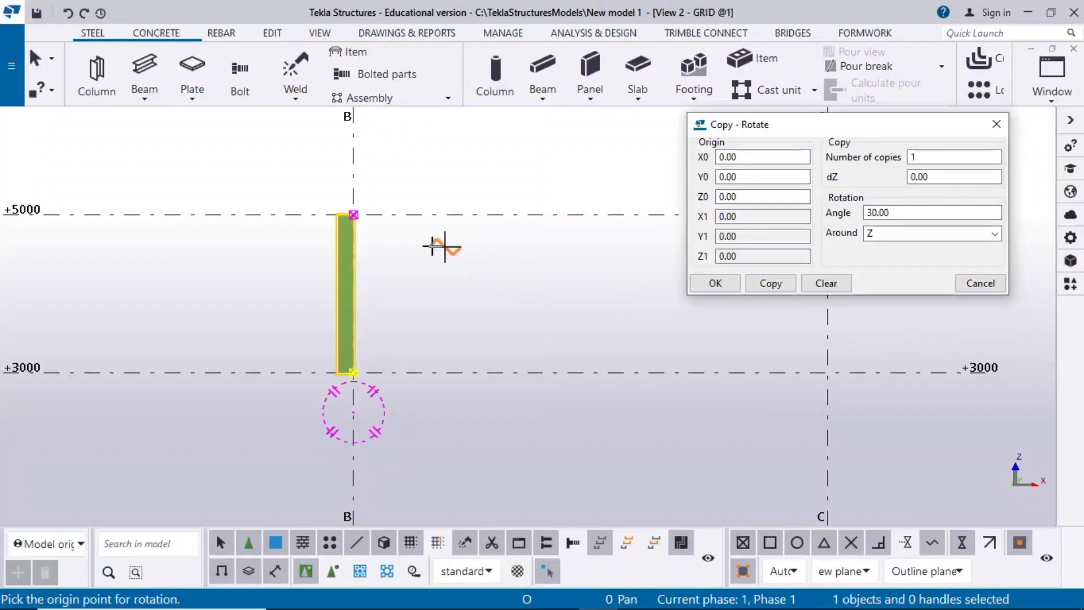
{"action": "scroll", "coordinate": [363, 367], "scroll_direction": "up", "scroll_amount": 2}
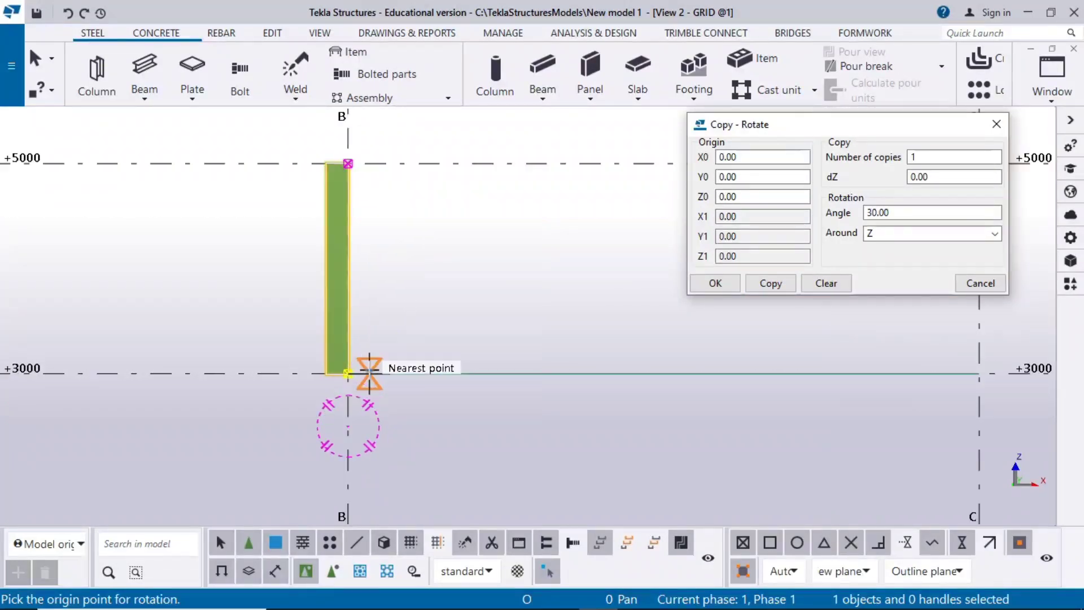
{"action": "left_click", "coordinate": [349, 373]}
{"action": "left_click", "coordinate": [770, 283]}
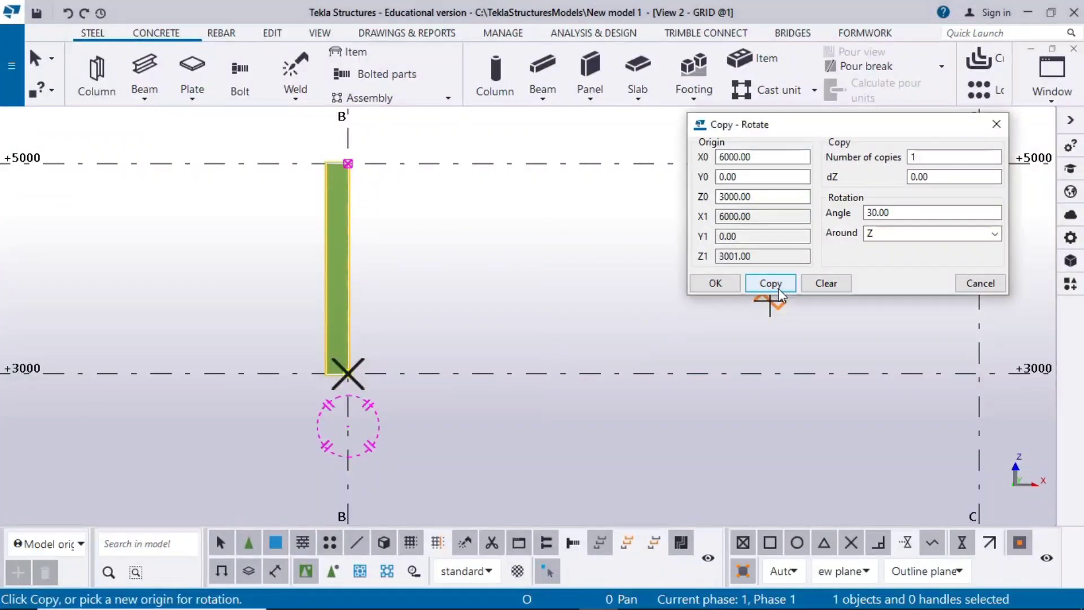
{"action": "right_click", "coordinate": [462, 192]}
{"action": "left_click", "coordinate": [481, 204]}
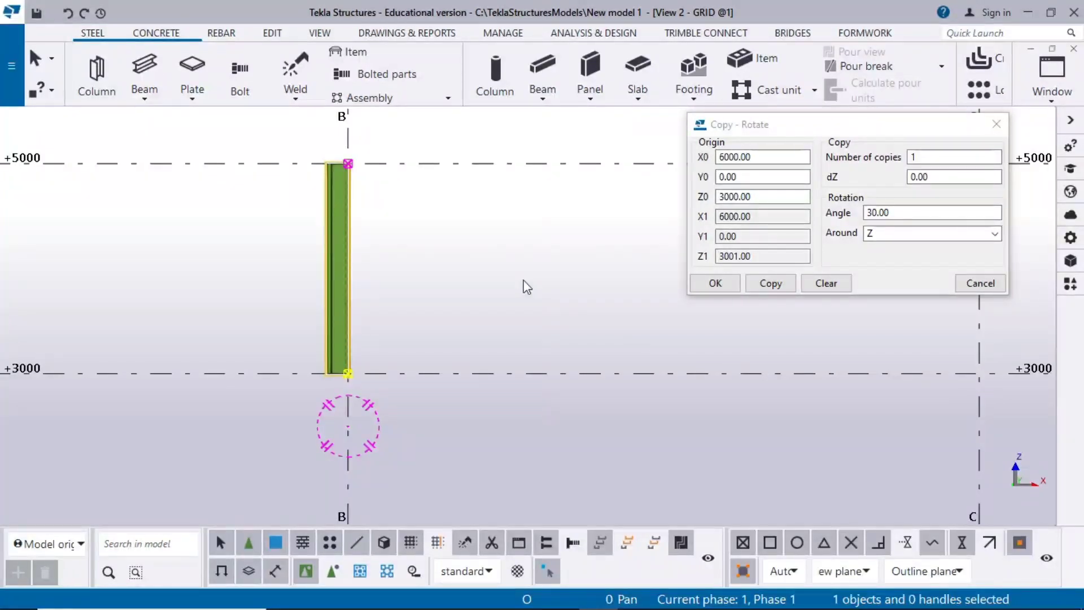
{"action": "left_click", "coordinate": [614, 319]}
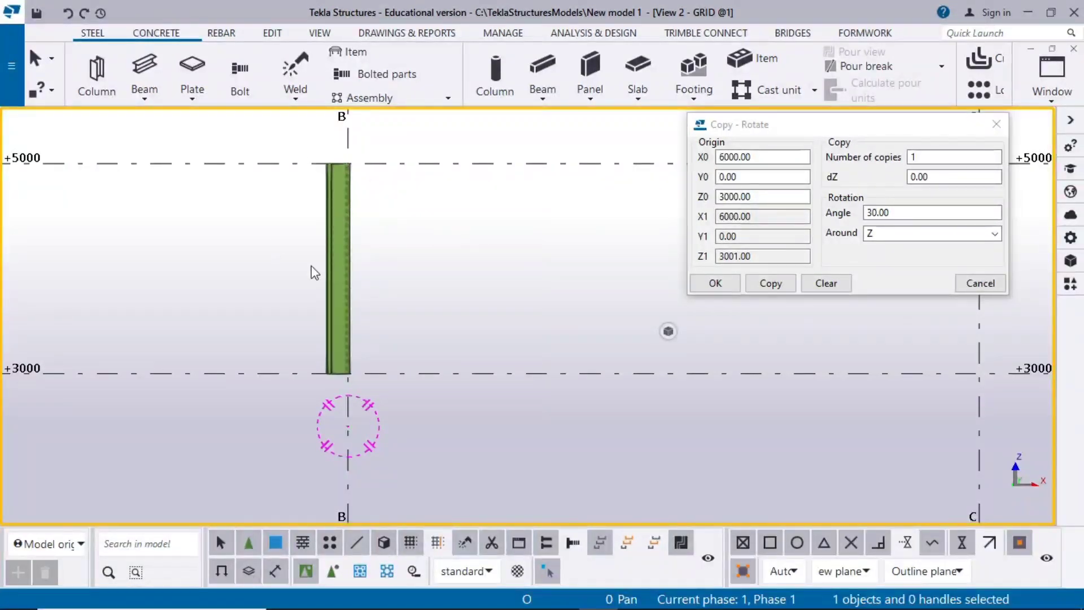
{"action": "left_click", "coordinate": [997, 123]}
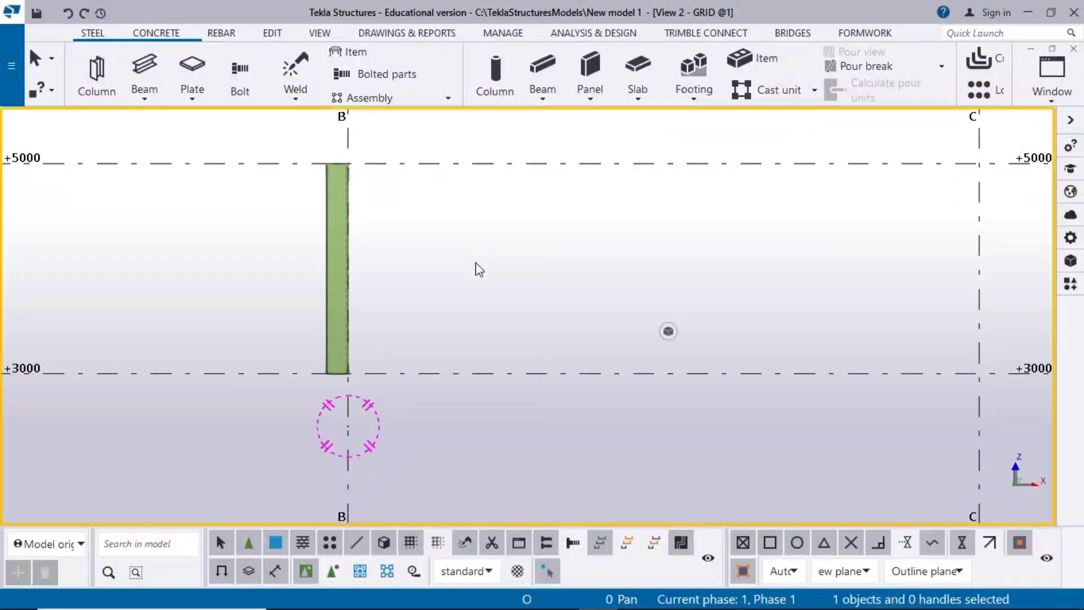
Step: Set the work plane parallel to the plane of the GRID @1 view
{"action": "left_click", "coordinate": [318, 34]}
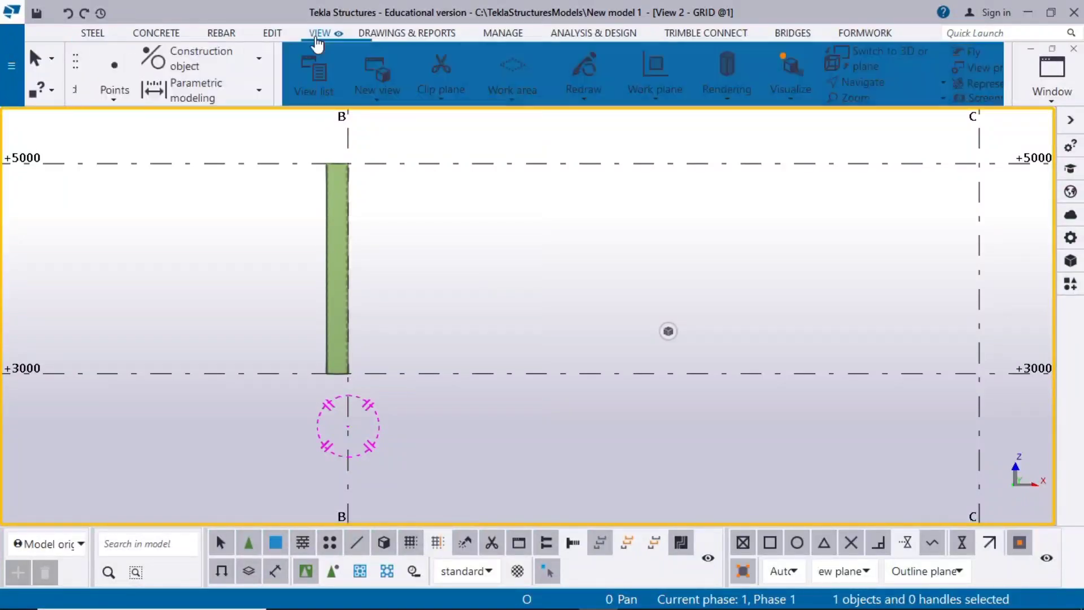
{"action": "left_click", "coordinate": [465, 95]}
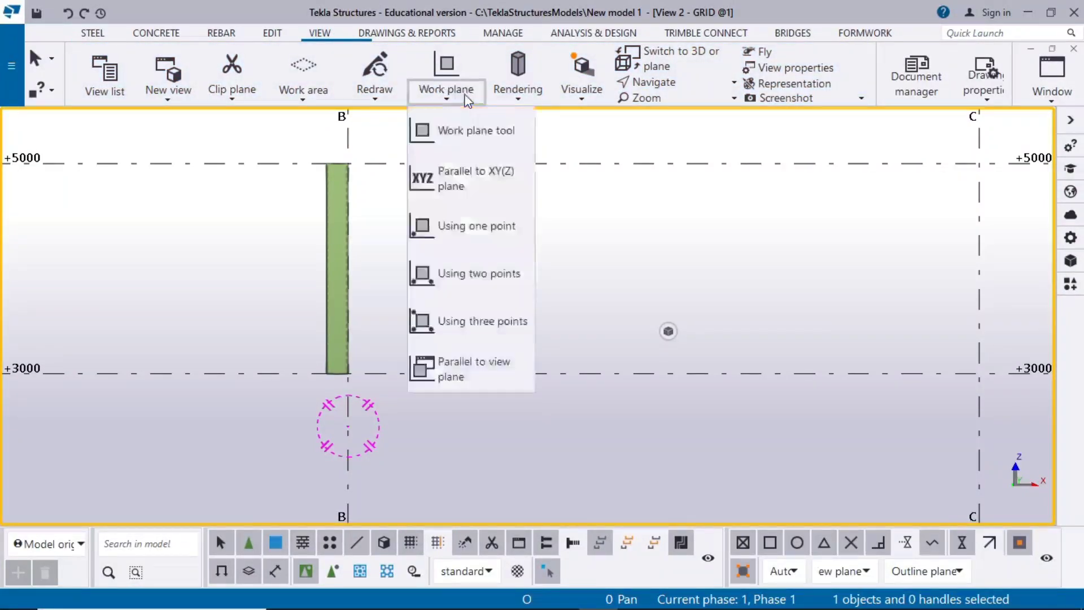
{"action": "left_click", "coordinate": [490, 381]}
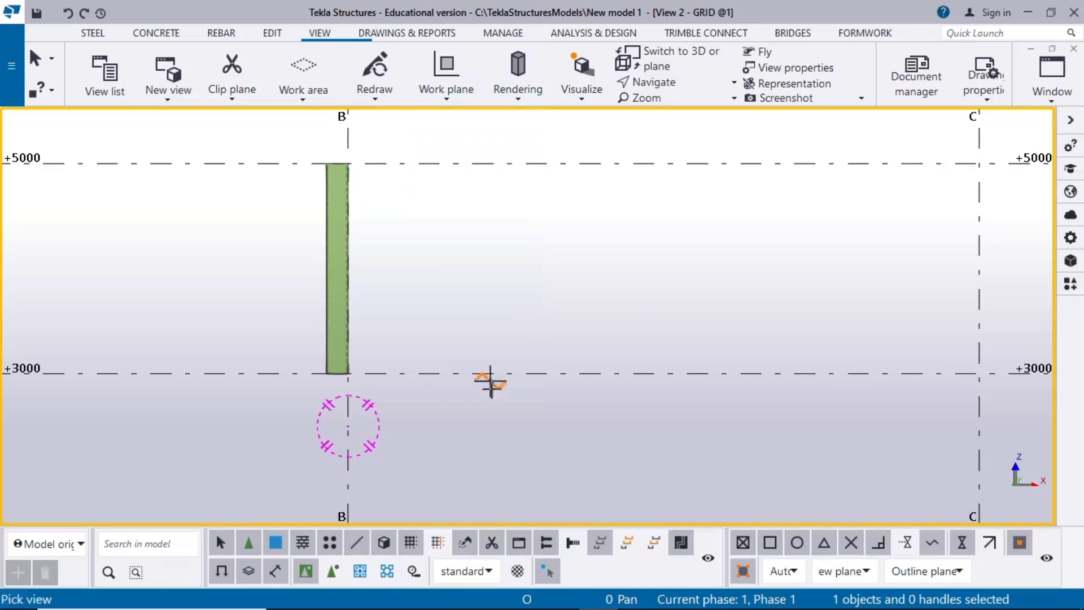
{"action": "scroll", "coordinate": [491, 381], "scroll_direction": "down", "scroll_amount": 3}
{"action": "scroll", "coordinate": [261, 449], "scroll_direction": "down", "scroll_amount": 2}
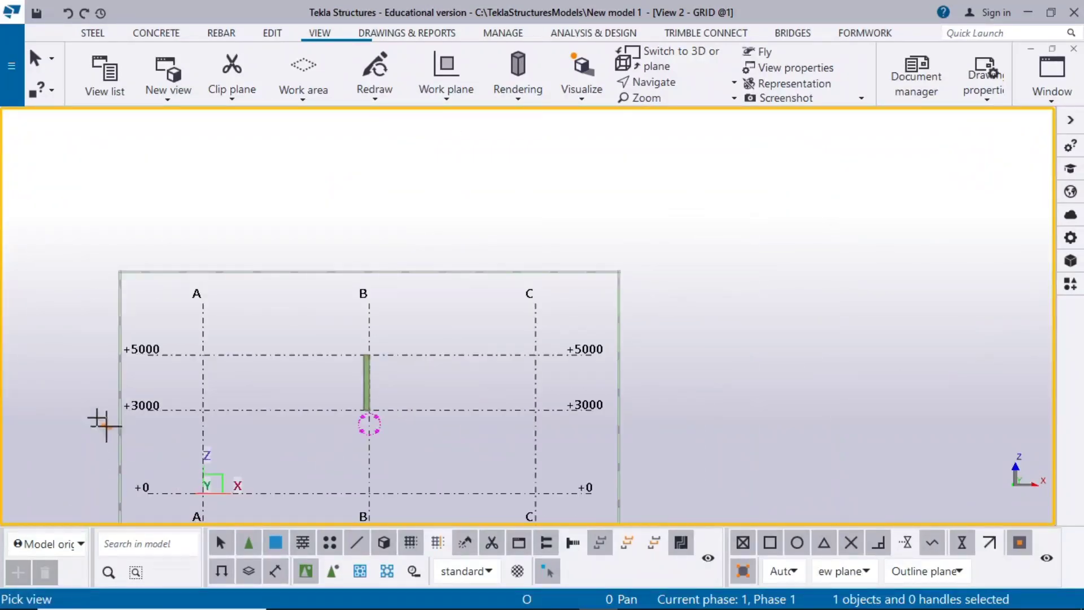
{"action": "left_click", "coordinate": [84, 408]}
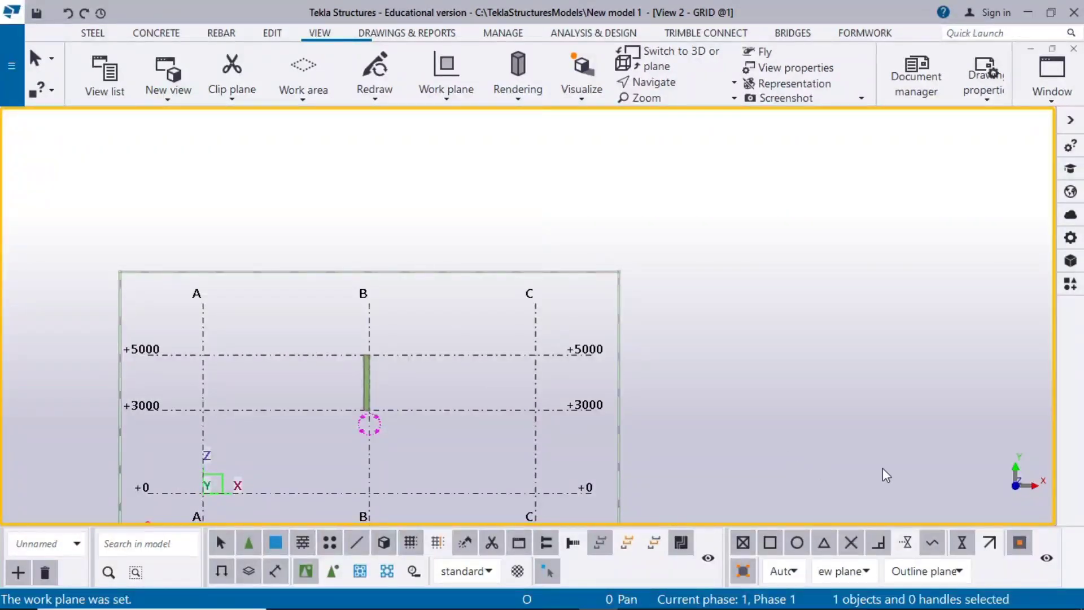
Step: Rotate-copy the vertical beam once by 30 degrees around Z, using its base point on grid line B at +3000 as origin
{"action": "scroll", "coordinate": [1019, 495], "scroll_direction": "up", "scroll_amount": 1}
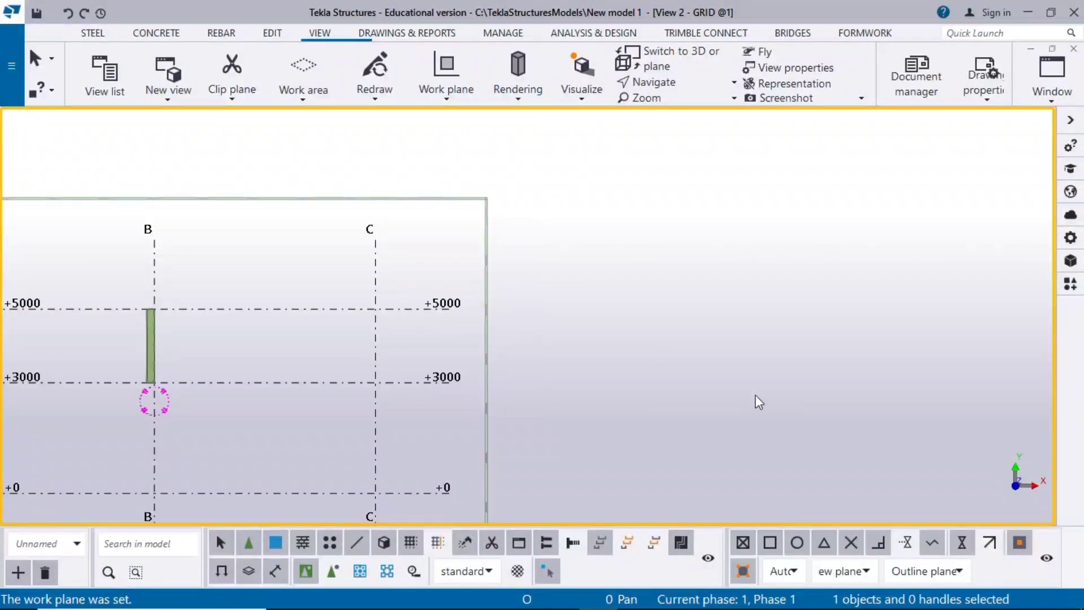
{"action": "middle_click_drag", "start_coordinate": [223, 384], "coordinate": [415, 360]}
{"action": "scroll", "coordinate": [415, 360], "scroll_direction": "up", "scroll_amount": 1}
{"action": "scroll", "coordinate": [333, 305], "scroll_direction": "up", "scroll_amount": 1}
{"action": "middle_click_drag", "start_coordinate": [320, 291], "coordinate": [405, 221]}
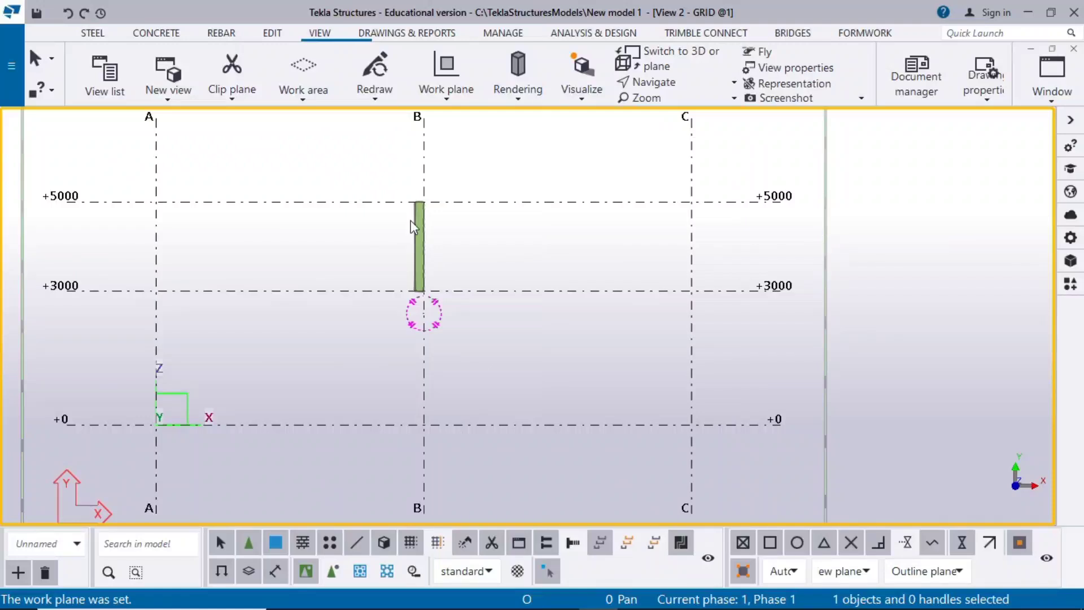
{"action": "left_click", "coordinate": [412, 217]}
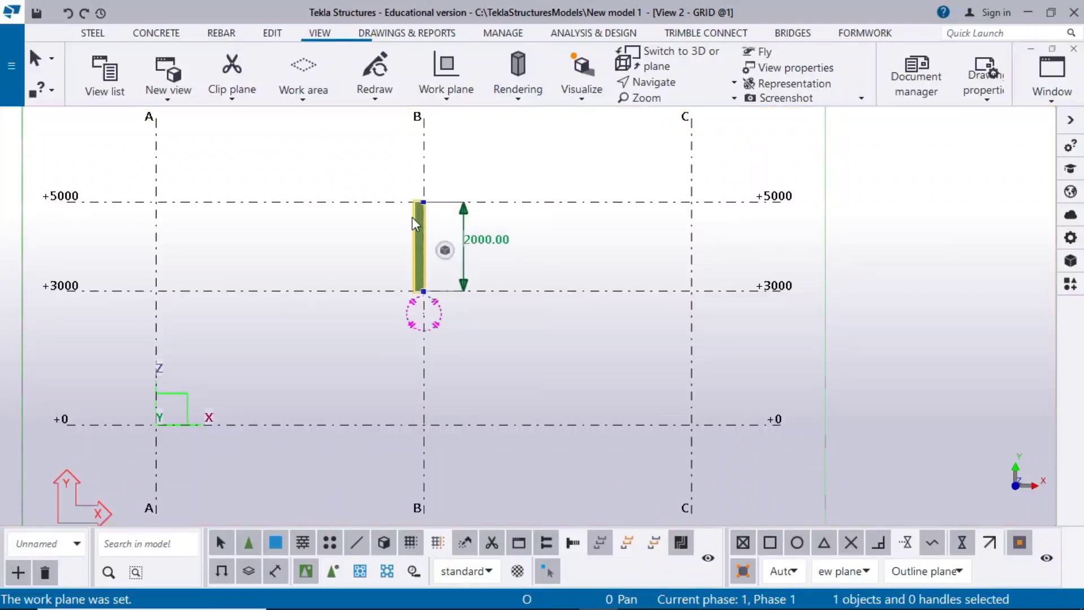
{"action": "right_click", "coordinate": [535, 221]}
{"action": "mouse_move", "coordinate": [617, 237]}
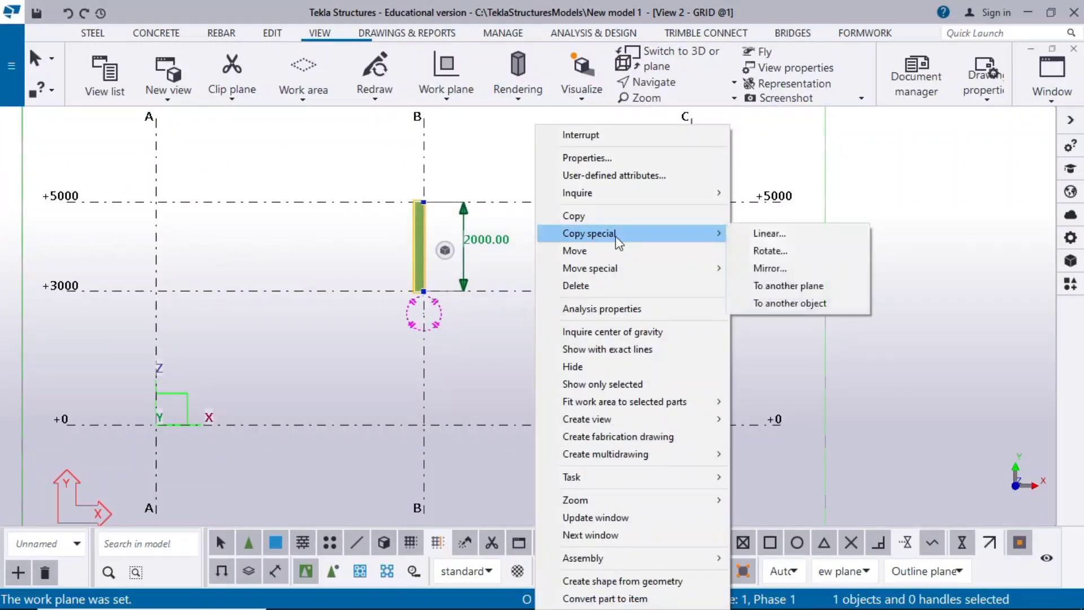
{"action": "left_click", "coordinate": [743, 249]}
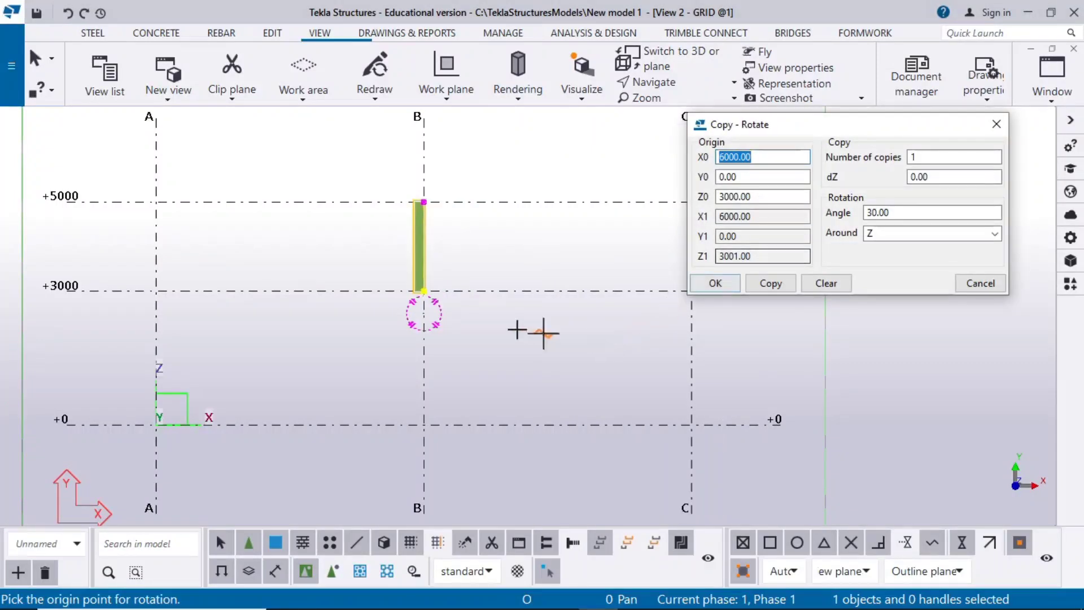
{"action": "scroll", "coordinate": [423, 305], "scroll_direction": "up", "scroll_amount": 3}
{"action": "left_click", "coordinate": [423, 281]}
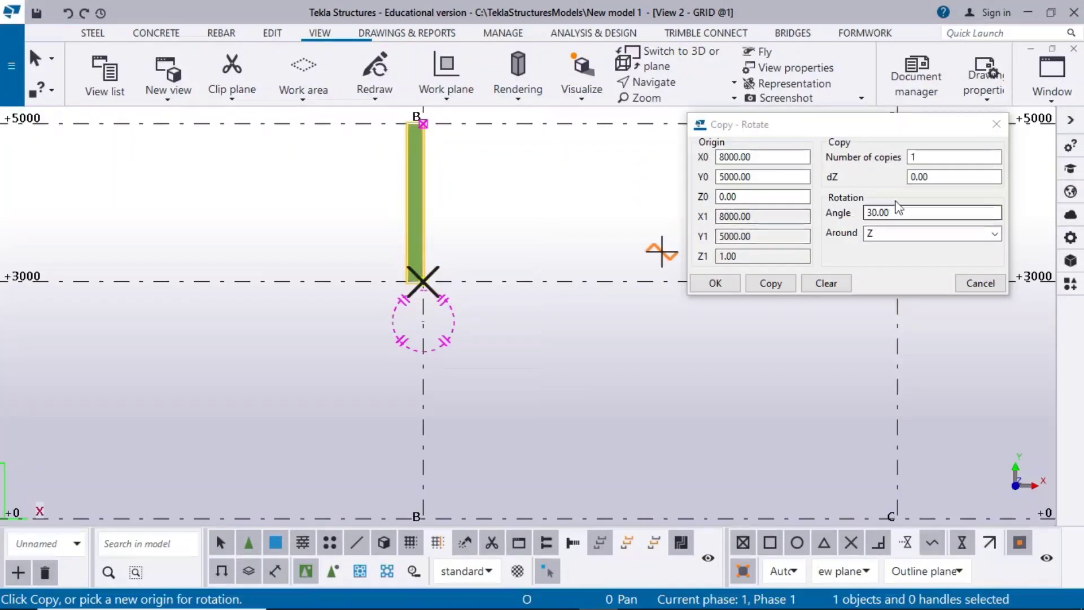
{"action": "left_click", "coordinate": [771, 283]}
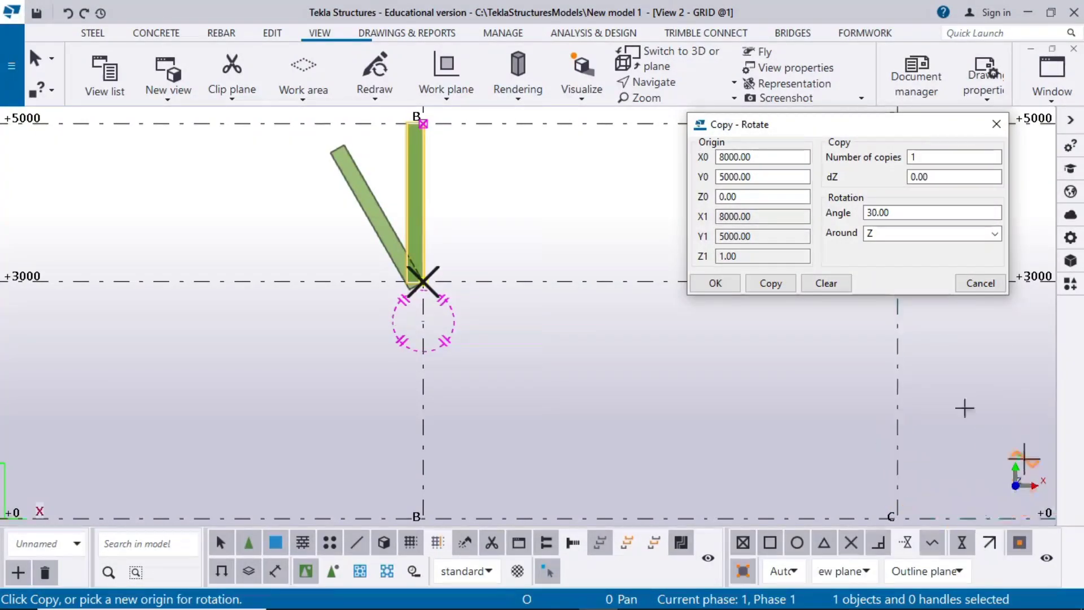
Step: Add 3 more rotated copies of the beam at -30 degrees around Z from the same origin, and end the copy command
{"action": "middle_click_drag", "start_coordinate": [763, 440], "coordinate": [711, 461]}
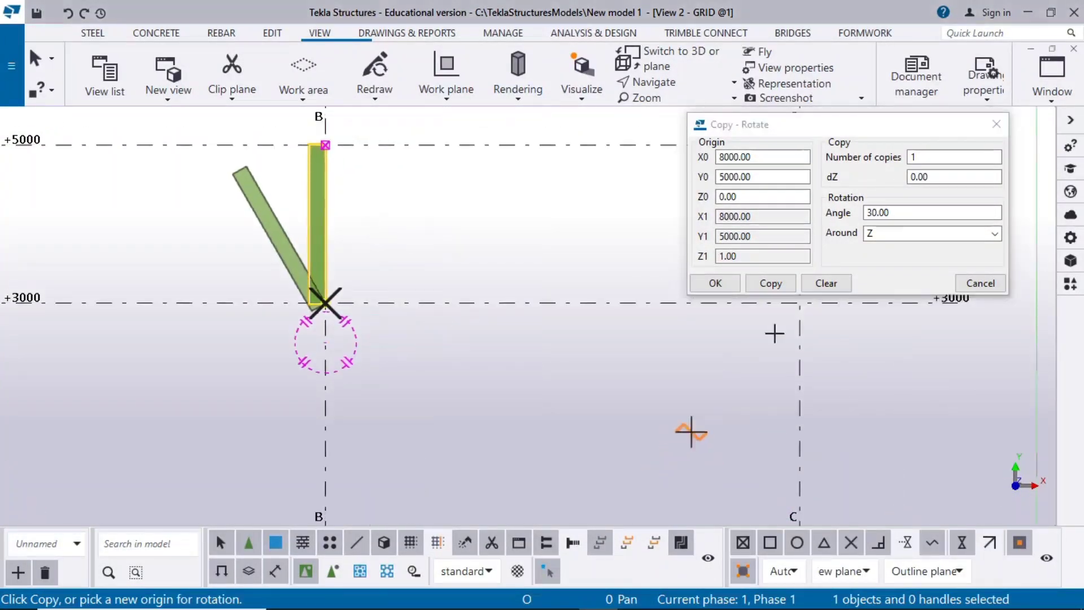
{"action": "left_click", "coordinate": [867, 213]}
{"action": "double_click", "coordinate": [955, 157]}
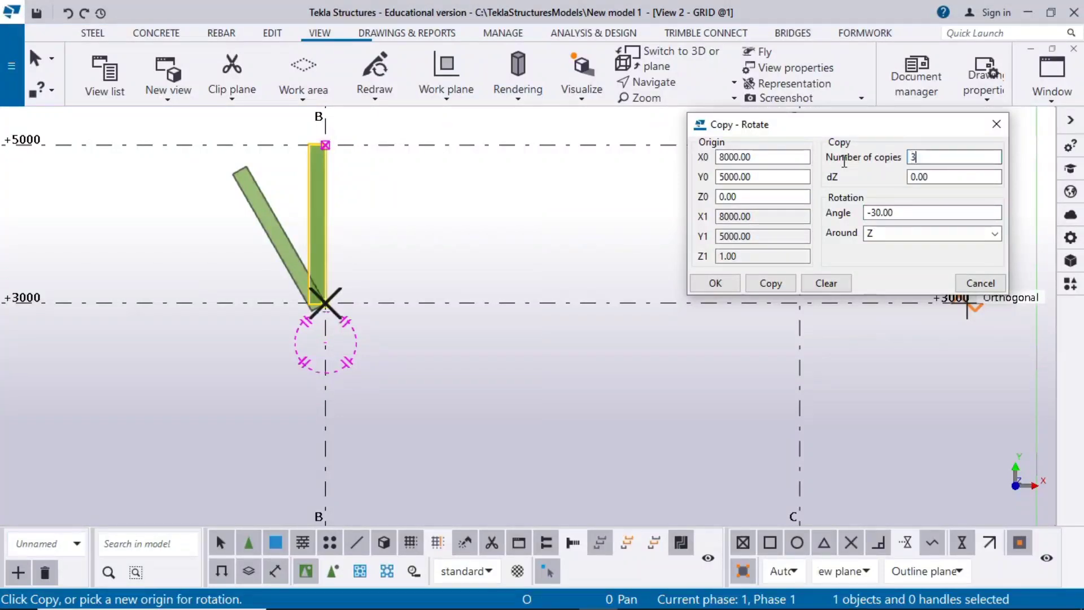
{"action": "left_click", "coordinate": [770, 282]}
{"action": "right_click", "coordinate": [402, 356]}
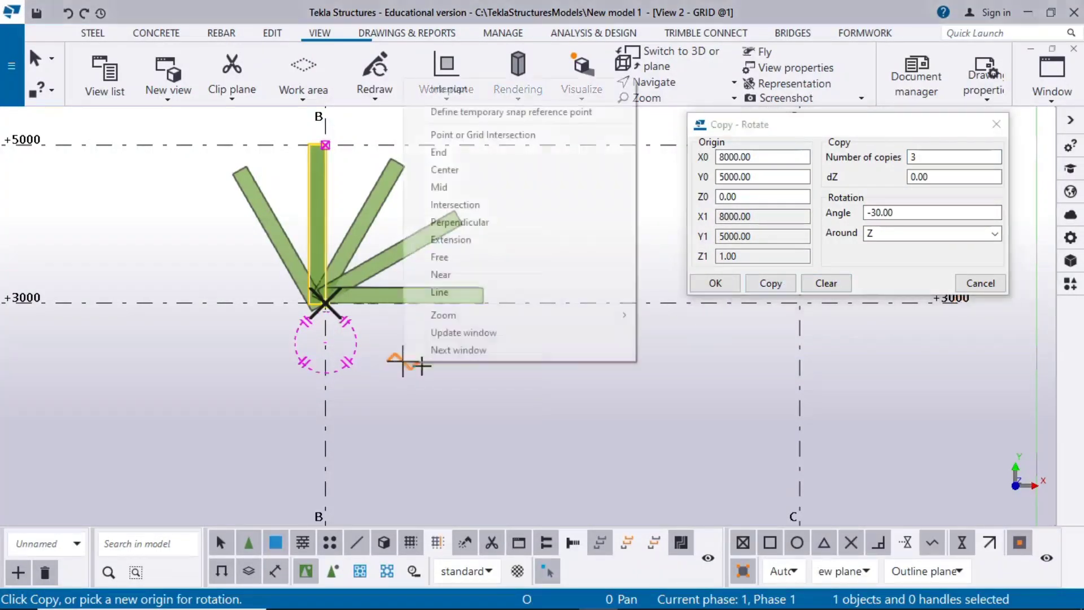
{"action": "left_click", "coordinate": [446, 89]}
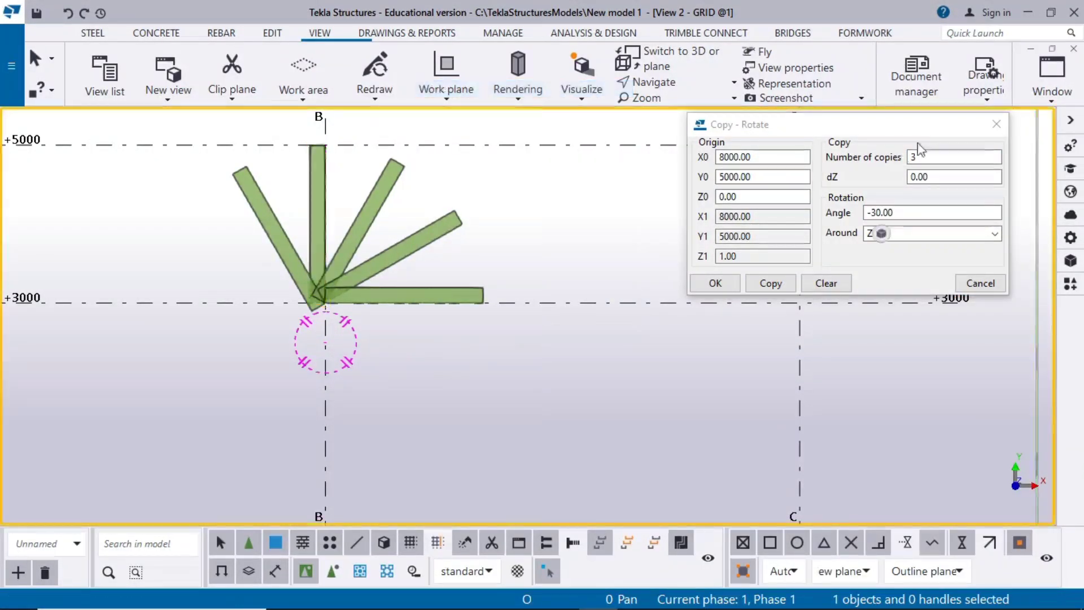
{"action": "left_click", "coordinate": [997, 124]}
Step: Switch to the View 1 - 3d window and examine the fan of rotated beam copies in relation to the grid
{"action": "left_click", "coordinate": [1050, 95]}
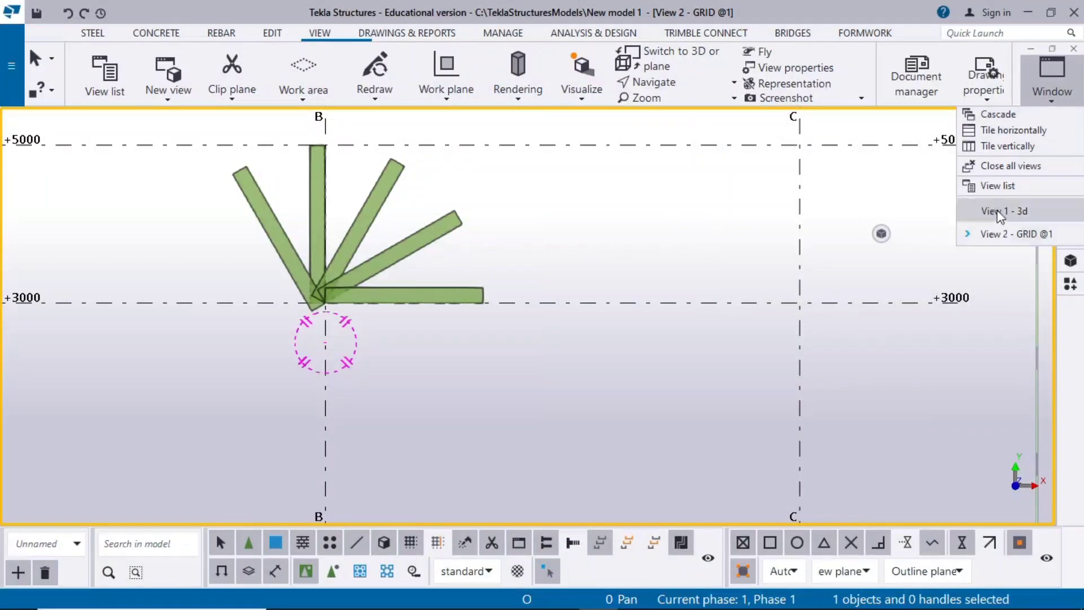
{"action": "left_click", "coordinate": [999, 215]}
{"action": "scroll", "coordinate": [744, 306], "scroll_direction": "down", "scroll_amount": 1}
{"action": "middle_click_drag", "start_coordinate": [466, 439], "coordinate": [659, 435], "text": "ctrl"}
{"action": "scroll", "coordinate": [573, 427], "scroll_direction": "up", "scroll_amount": 5}
{"action": "middle_click_drag", "start_coordinate": [565, 442], "coordinate": [510, 439], "text": "ctrl"}
{"action": "scroll", "coordinate": [480, 440], "scroll_direction": "down", "scroll_amount": 1}
{"action": "middle_click_drag", "start_coordinate": [439, 445], "coordinate": [480, 327]}
{"action": "scroll", "coordinate": [314, 402], "scroll_direction": "up", "scroll_amount": 3}
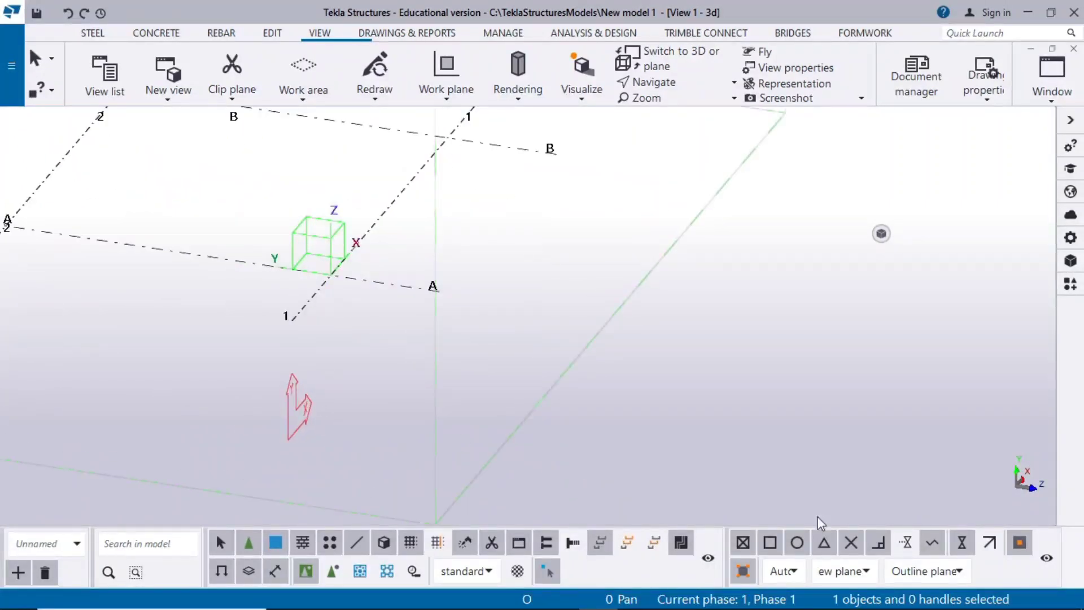
{"action": "scroll", "coordinate": [725, 435], "scroll_direction": "down", "scroll_amount": 1}
{"action": "middle_click_drag", "start_coordinate": [719, 426], "coordinate": [725, 520]}
{"action": "scroll", "coordinate": [725, 519], "scroll_direction": "down", "scroll_amount": 2}
{"action": "middle_click_drag", "start_coordinate": [594, 385], "coordinate": [596, 426]}
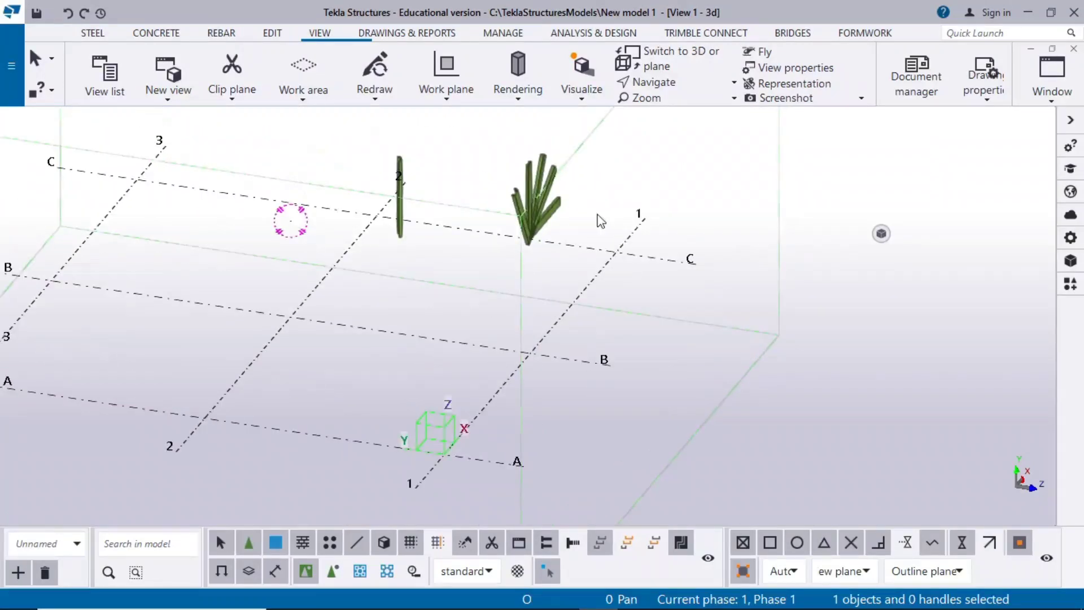
Step: Delete the original beam at grid line 1 together with all its rotated copies, keeping the separate vertical beam
{"action": "left_click", "coordinate": [530, 174]}
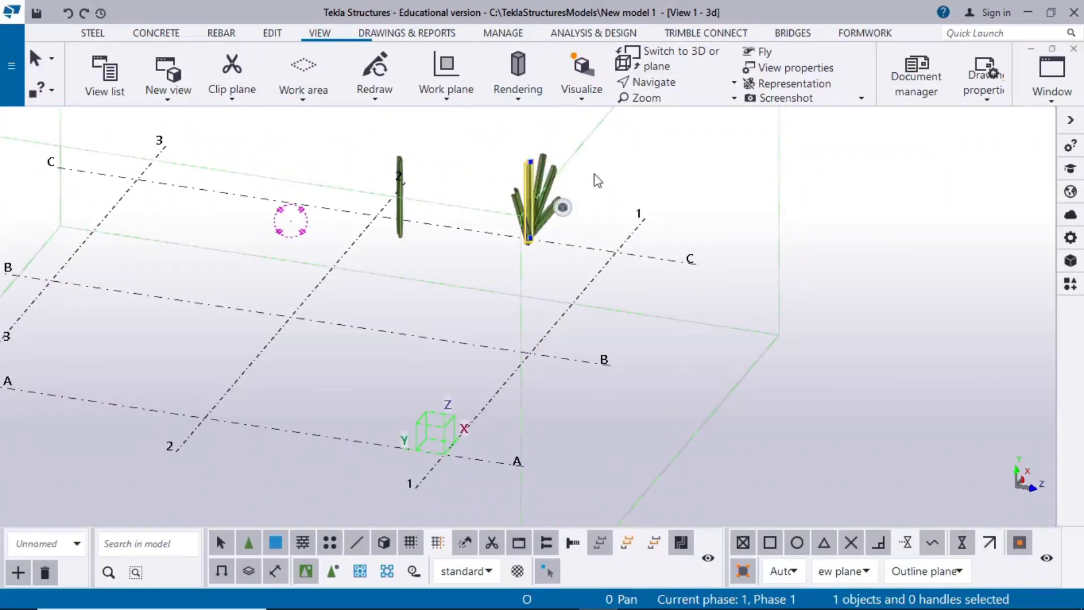
{"action": "middle_click_drag", "start_coordinate": [509, 291], "coordinate": [431, 315]}
{"action": "left_click", "coordinate": [439, 247]}
{"action": "left_click_drag", "start_coordinate": [426, 182], "coordinate": [575, 313]}
{"action": "key", "text": "Delete"}
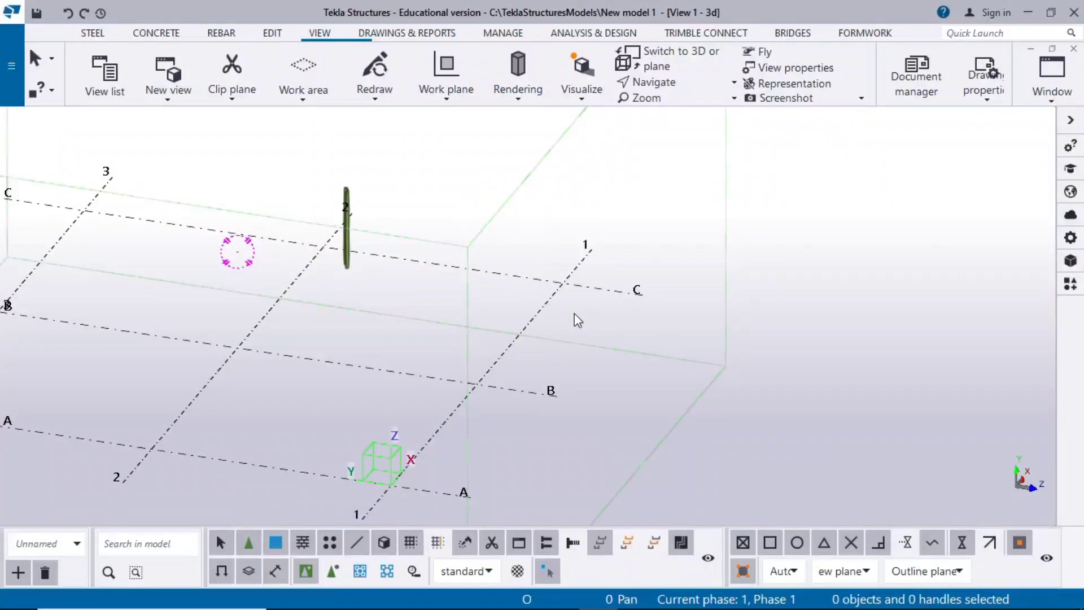
Step: Return the work plane to the XY plane at depth coordinate 0.00 and close its settings
{"action": "left_click", "coordinate": [439, 82]}
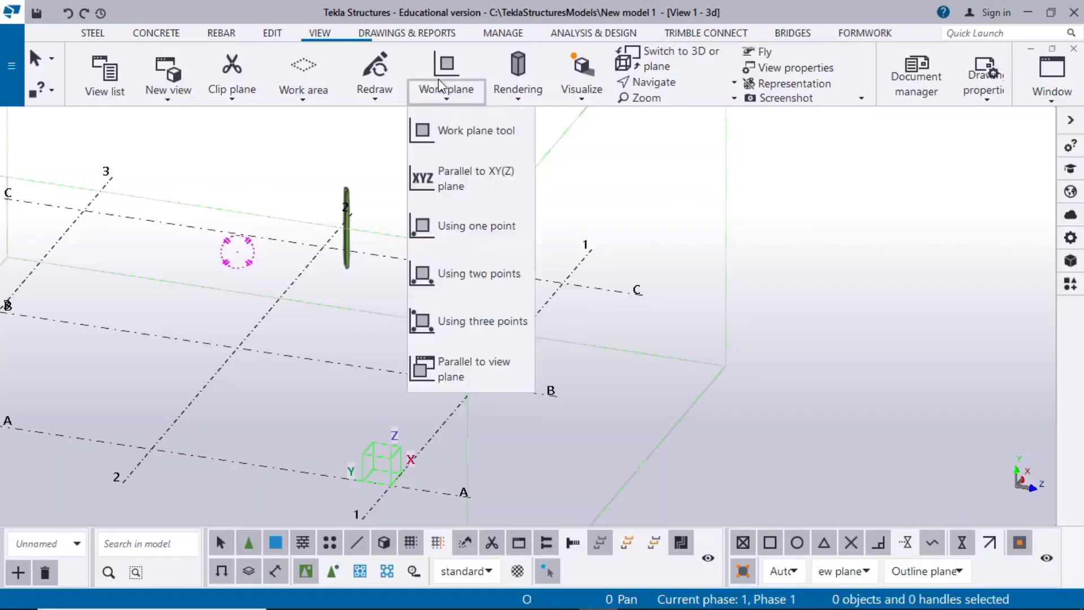
{"action": "left_click", "coordinate": [465, 185]}
{"action": "left_click", "coordinate": [776, 270]}
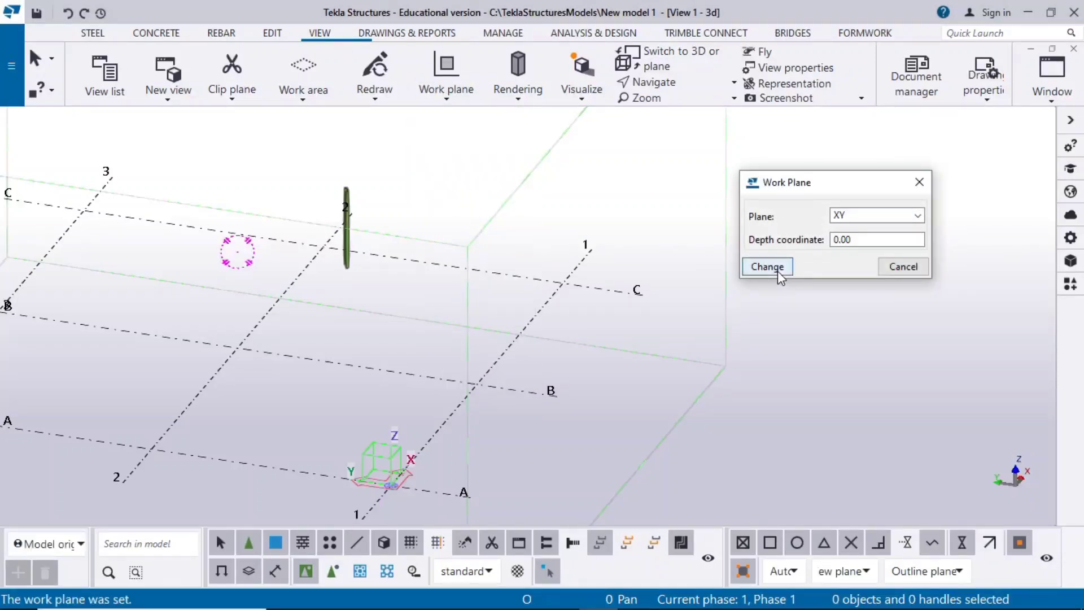
{"action": "left_click", "coordinate": [920, 183]}
Step: Delete the remaining 2000 mm vertical beam from the 3D view
{"action": "scroll", "coordinate": [367, 228], "scroll_direction": "up", "scroll_amount": 2}
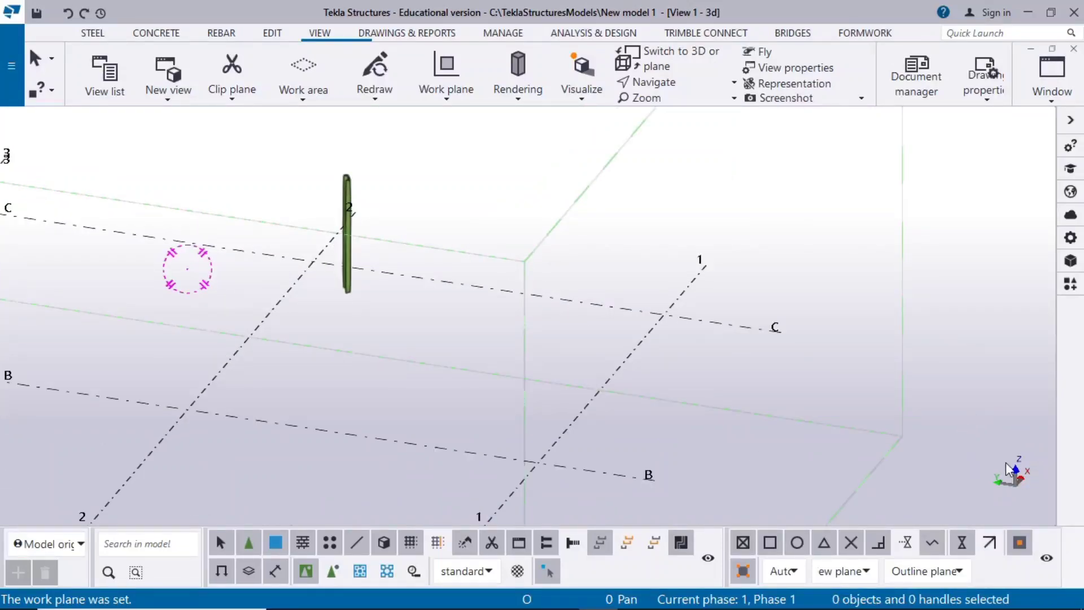
{"action": "middle_click_drag", "start_coordinate": [631, 373], "coordinate": [467, 424], "text": "ctrl"}
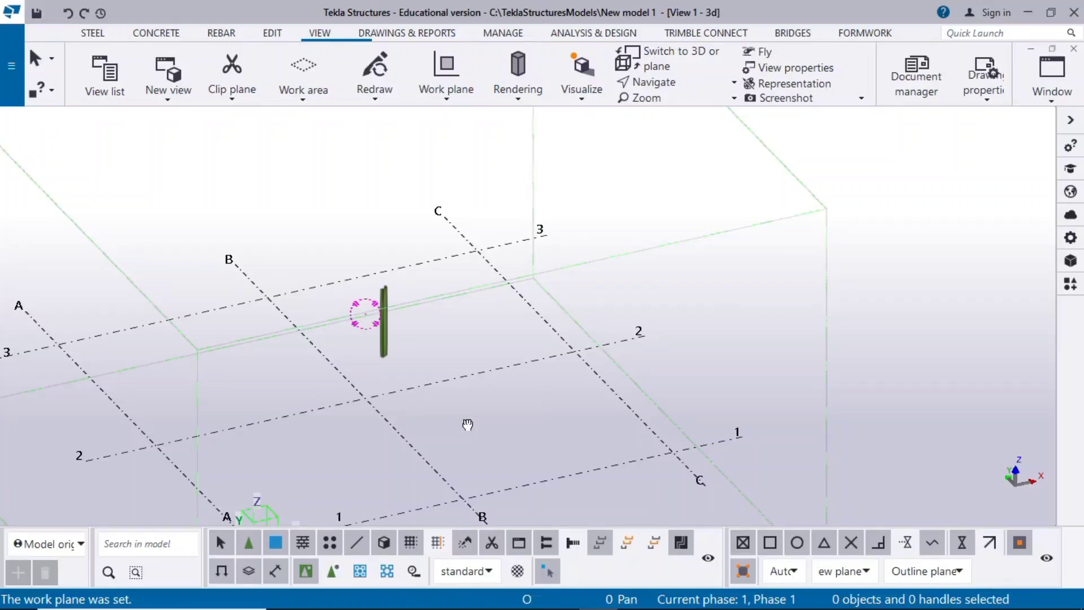
{"action": "middle_click_drag", "start_coordinate": [446, 352], "coordinate": [519, 358]}
{"action": "left_click_drag", "start_coordinate": [463, 210], "coordinate": [618, 391]}
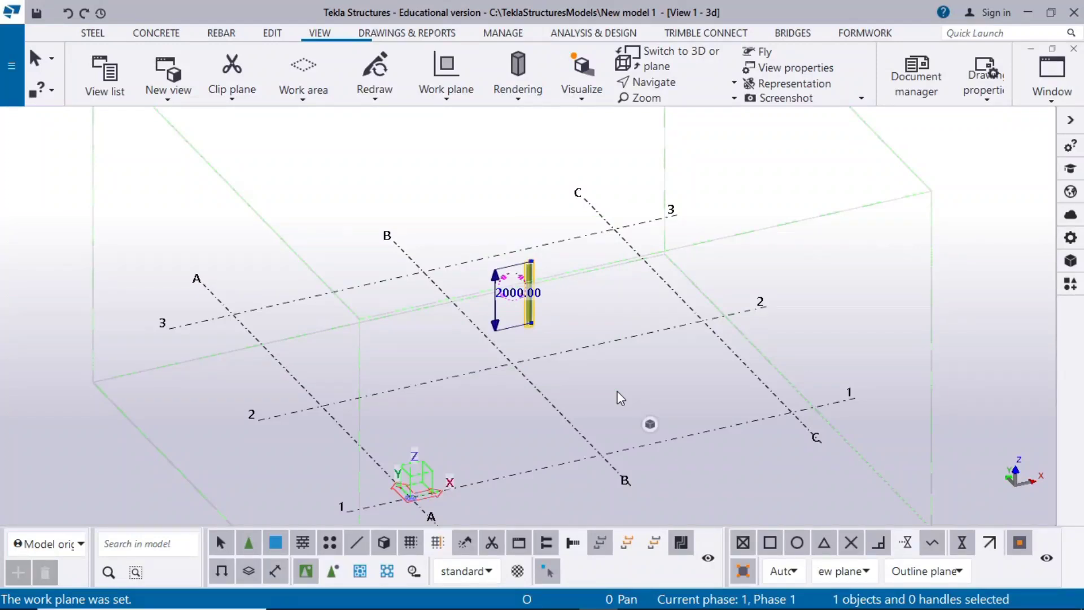
{"action": "key", "text": "Delete"}
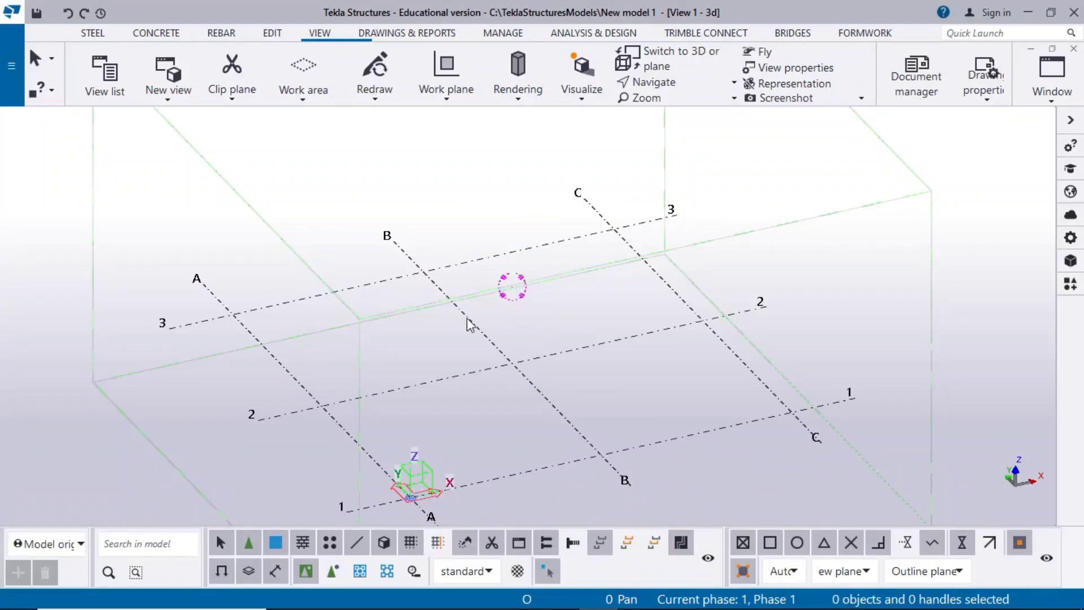
Step: Make the GRID @2 view visible from the list of named views
{"action": "scroll", "coordinate": [459, 320], "scroll_direction": "down", "scroll_amount": 3}
{"action": "middle_click_drag", "start_coordinate": [478, 353], "coordinate": [561, 293]}
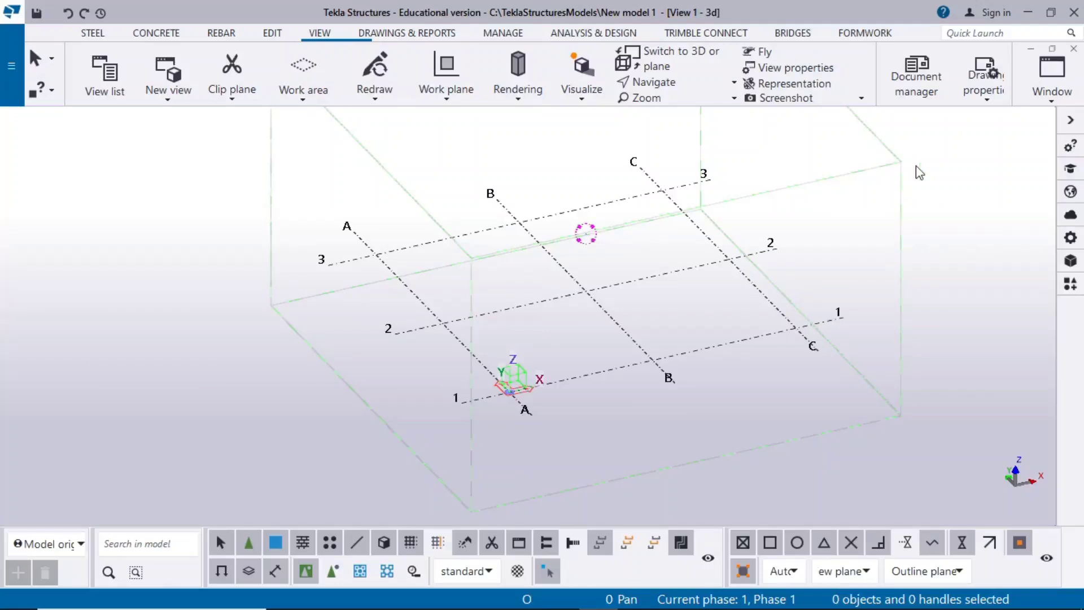
{"action": "left_click", "coordinate": [1051, 79]}
{"action": "left_click", "coordinate": [998, 181]}
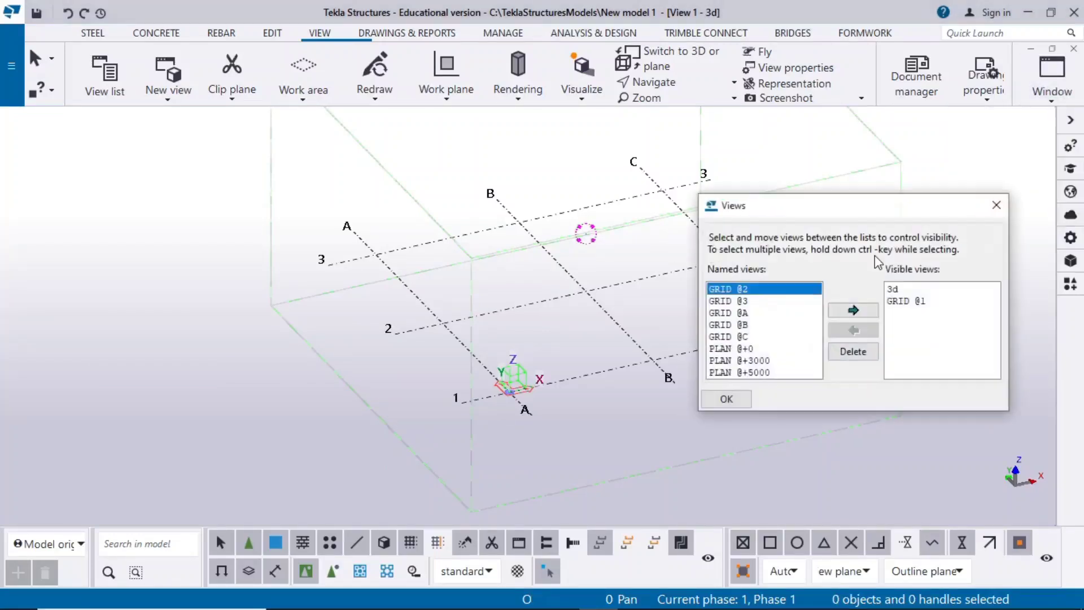
{"action": "left_click", "coordinate": [852, 310]}
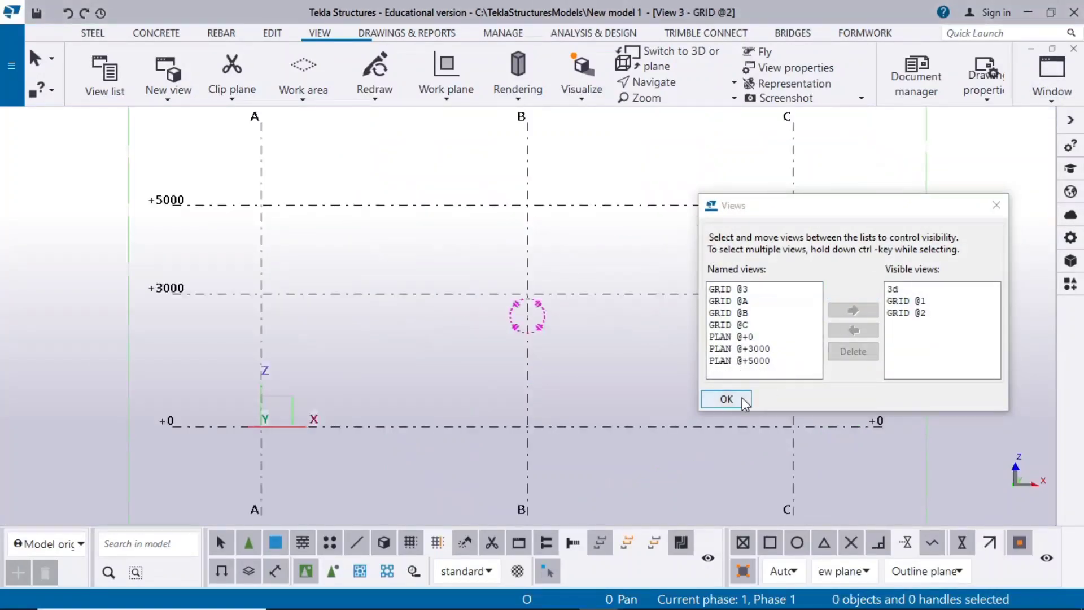
{"action": "left_click", "coordinate": [726, 398]}
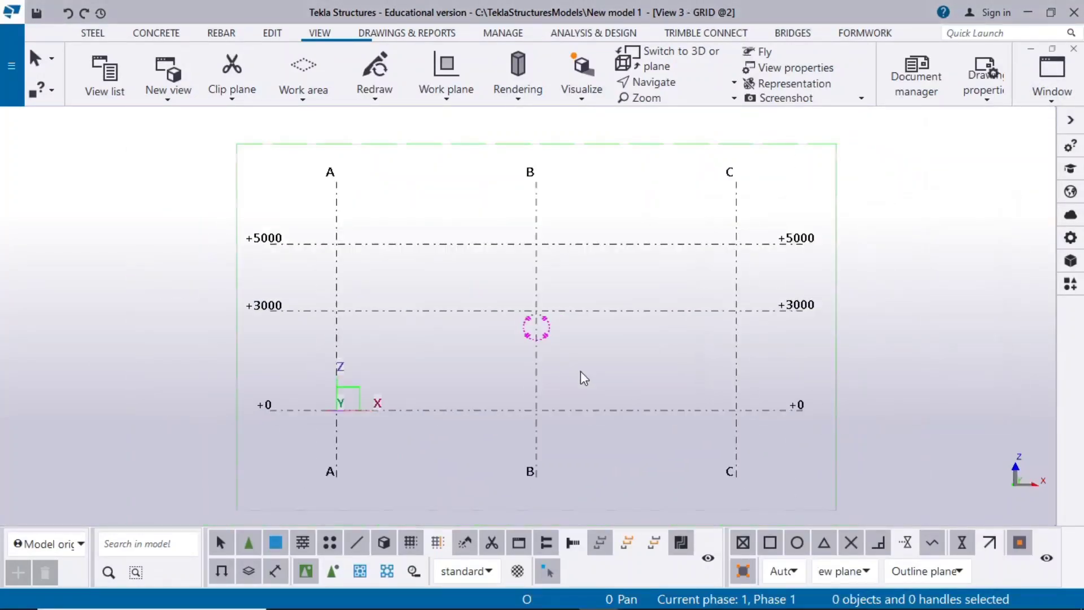
Step: Start a steel beam and choose the SHS150*5 rectangular hollow section as its profile
{"action": "left_click", "coordinate": [104, 37]}
{"action": "left_click", "coordinate": [142, 97]}
{"action": "left_click", "coordinate": [167, 135]}
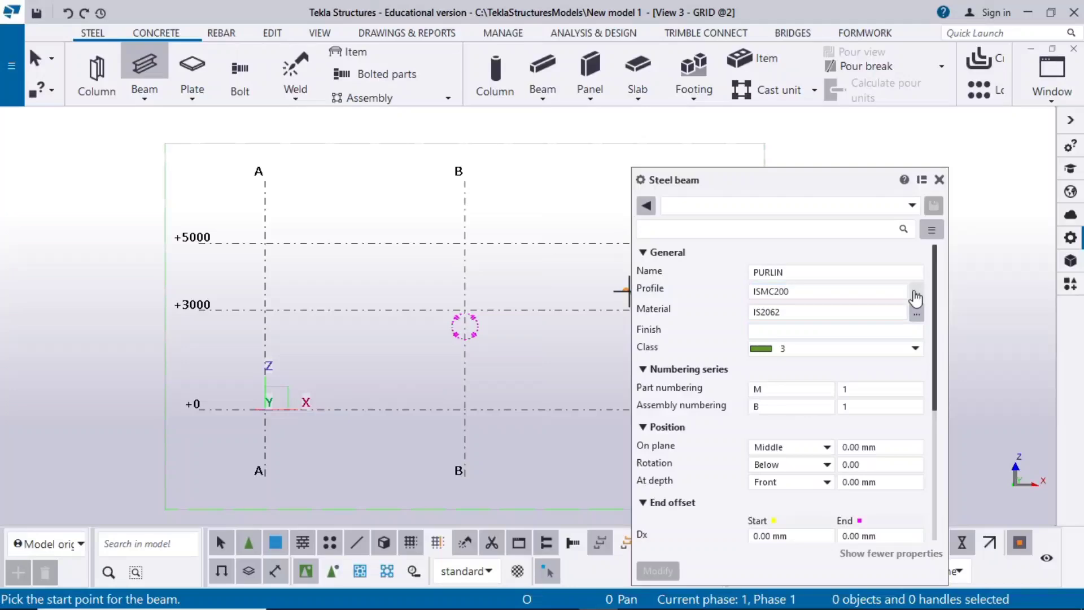
{"action": "left_click", "coordinate": [775, 207]}
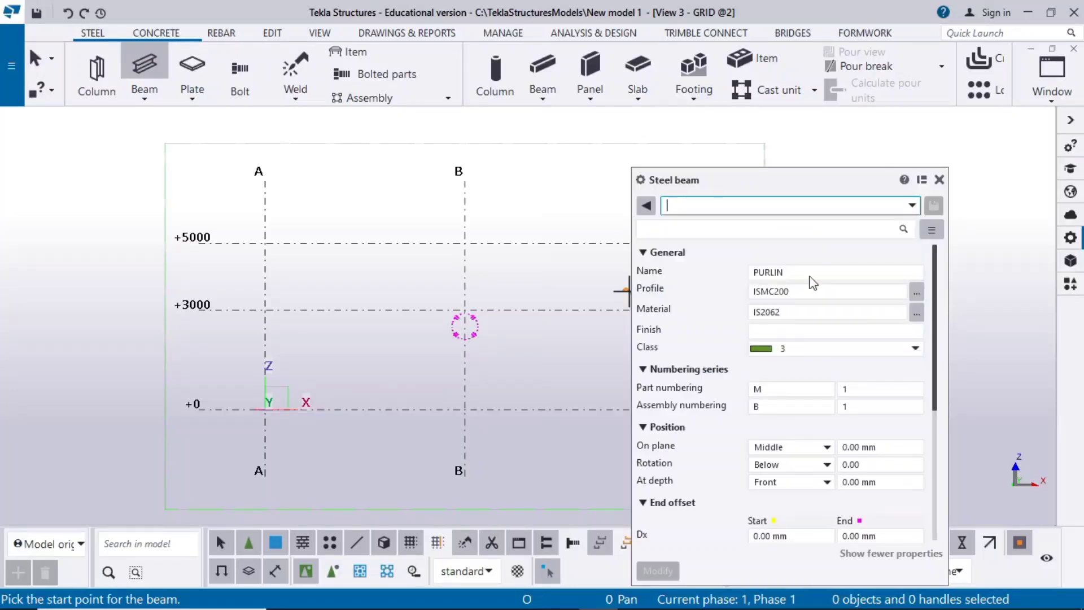
{"action": "left_click", "coordinate": [917, 295]}
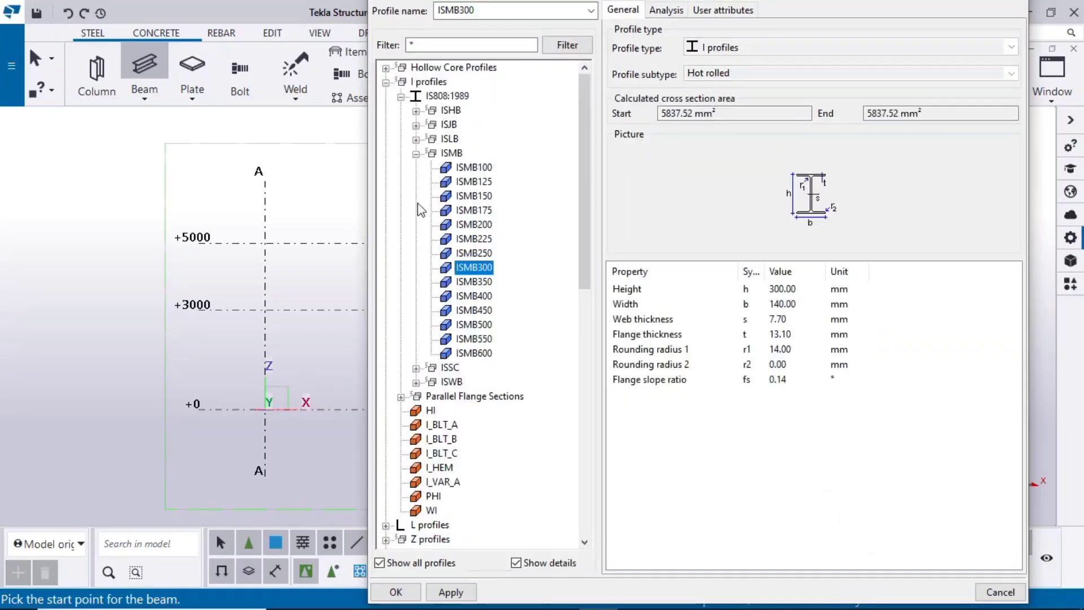
{"action": "left_click", "coordinate": [416, 153]}
{"action": "left_click", "coordinate": [401, 97]}
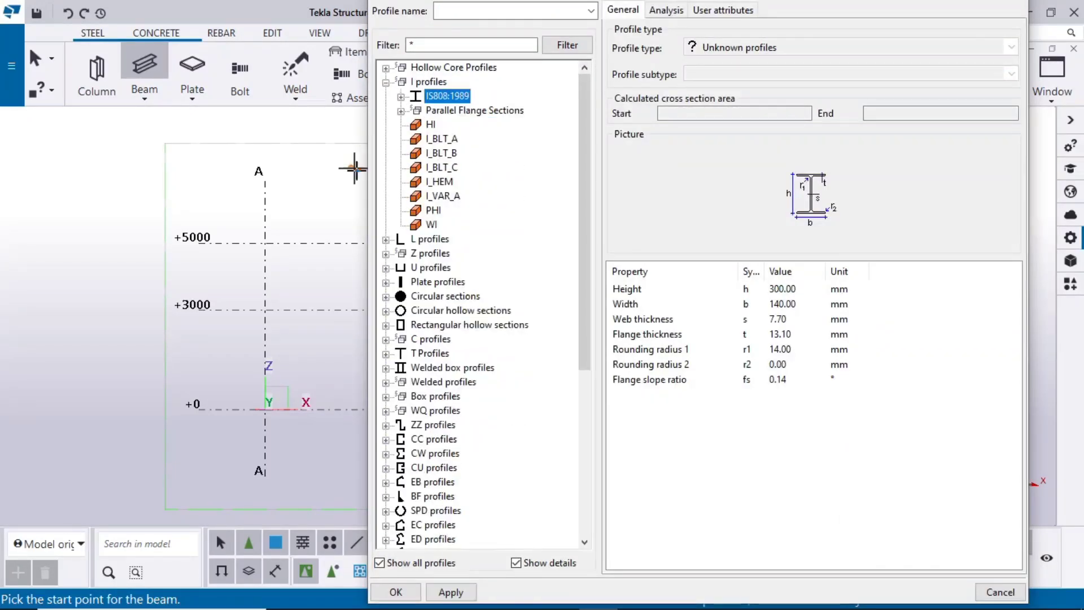
{"action": "left_click", "coordinate": [386, 326]}
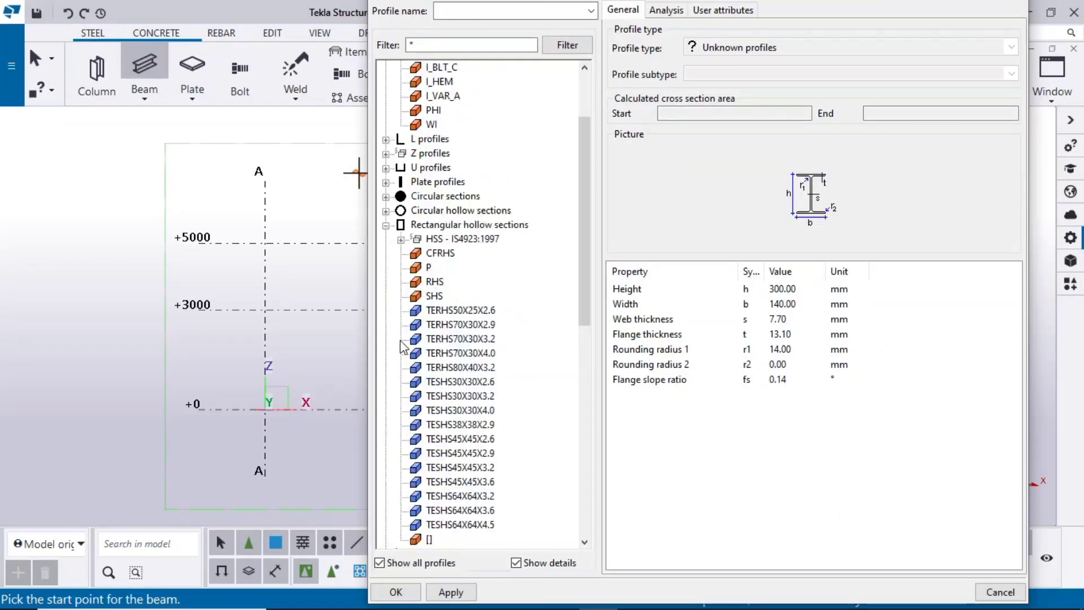
{"action": "left_click", "coordinate": [432, 297]}
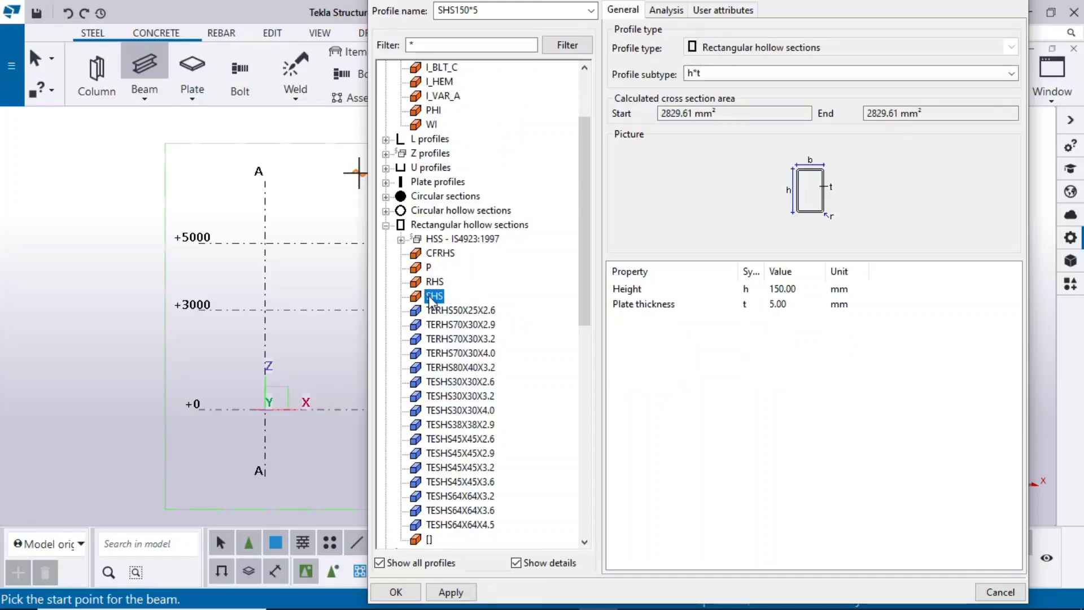
{"action": "double_click", "coordinate": [432, 297]}
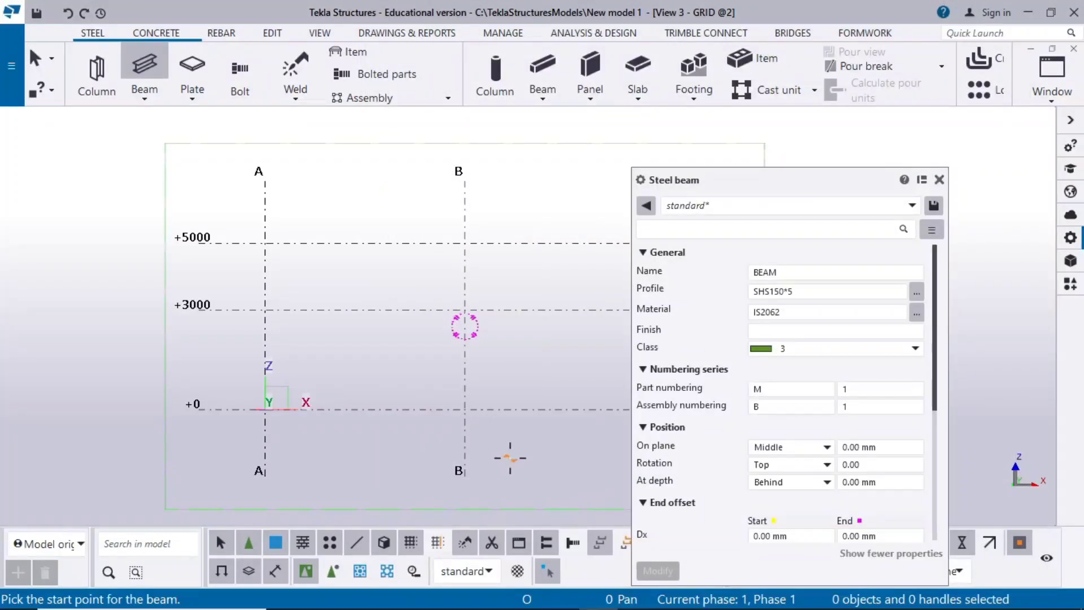
Step: Place a sloped beam rising from grid line B to grid line C between levels +0 and +3000, and end the command
{"action": "scroll", "coordinate": [510, 458], "scroll_direction": "up", "scroll_amount": 2}
{"action": "middle_click_drag", "start_coordinate": [510, 457], "coordinate": [376, 441]}
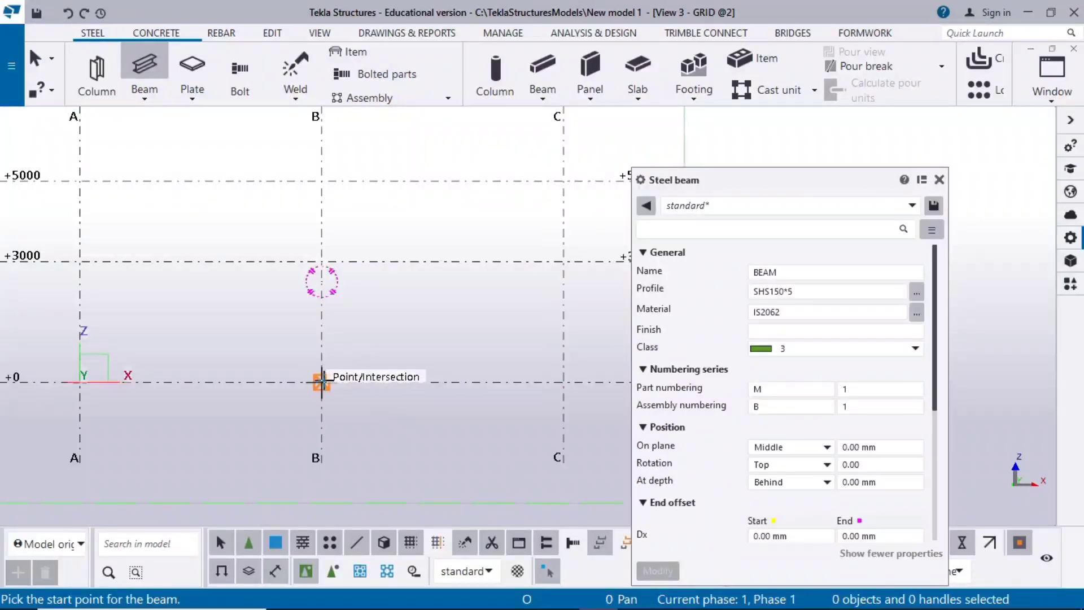
{"action": "left_click", "coordinate": [321, 332]}
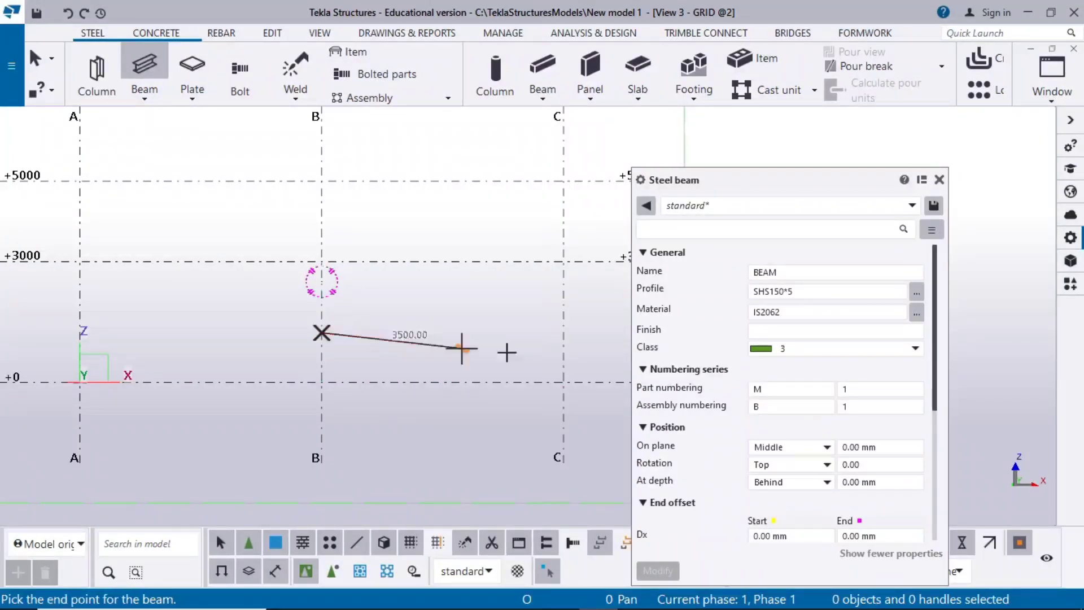
{"action": "left_click", "coordinate": [563, 296]}
{"action": "right_click", "coordinate": [405, 186]}
{"action": "left_click", "coordinate": [434, 202]}
Step: Check the sloped beam's end at grid line B, close the properties, and switch to the View 1 - 3d window
{"action": "scroll", "coordinate": [334, 314], "scroll_direction": "up", "scroll_amount": 5}
{"action": "left_click", "coordinate": [329, 346]}
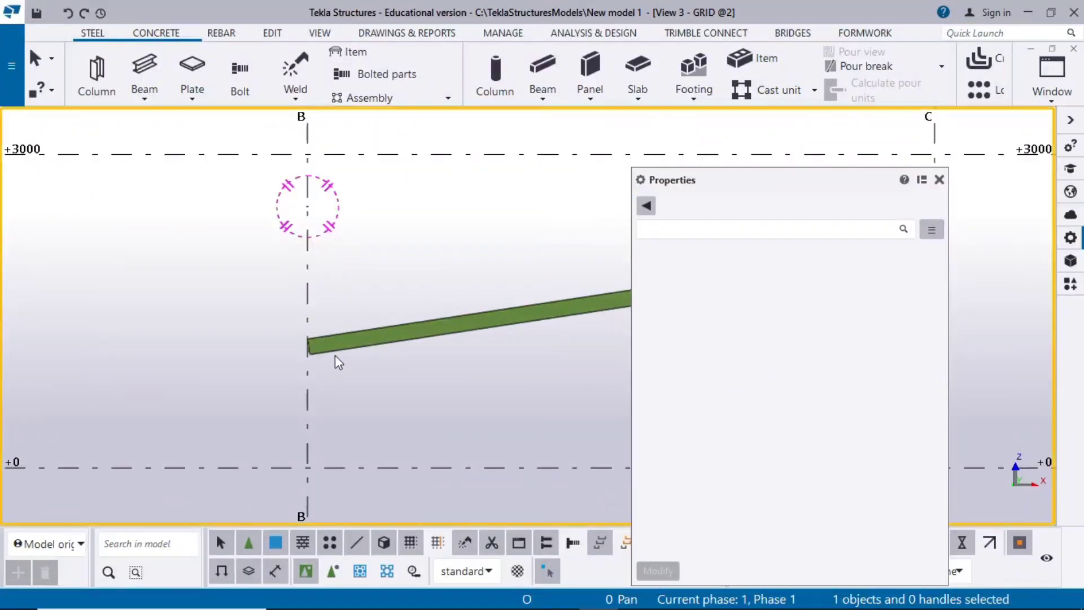
{"action": "scroll", "coordinate": [333, 357], "scroll_direction": "up", "scroll_amount": 3}
{"action": "scroll", "coordinate": [310, 391], "scroll_direction": "up", "scroll_amount": 1}
{"action": "left_click", "coordinate": [314, 398]}
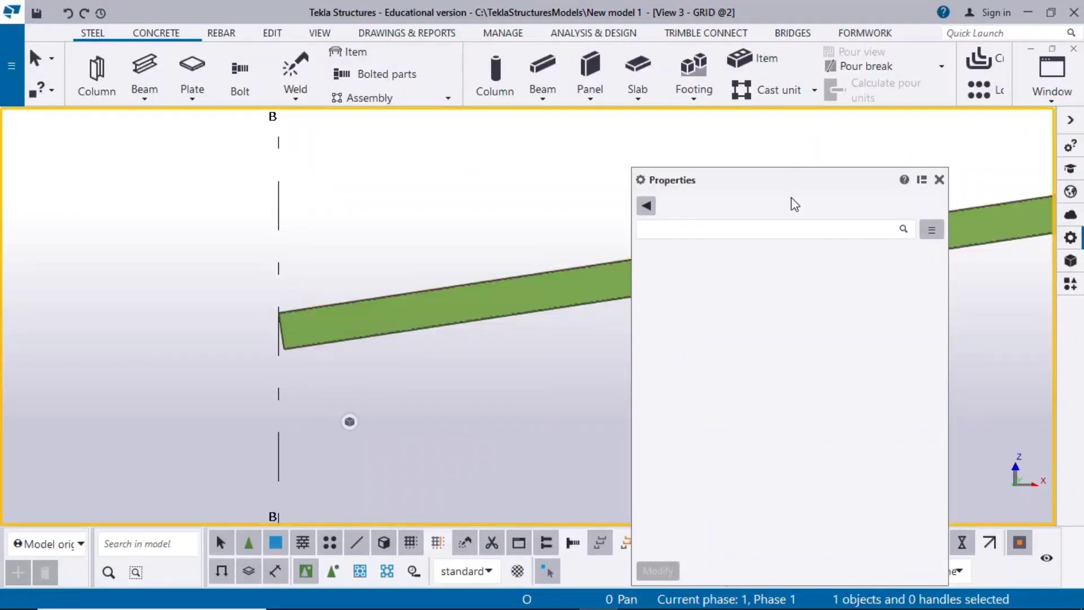
{"action": "left_click", "coordinate": [921, 178]}
{"action": "left_click", "coordinate": [1051, 73]}
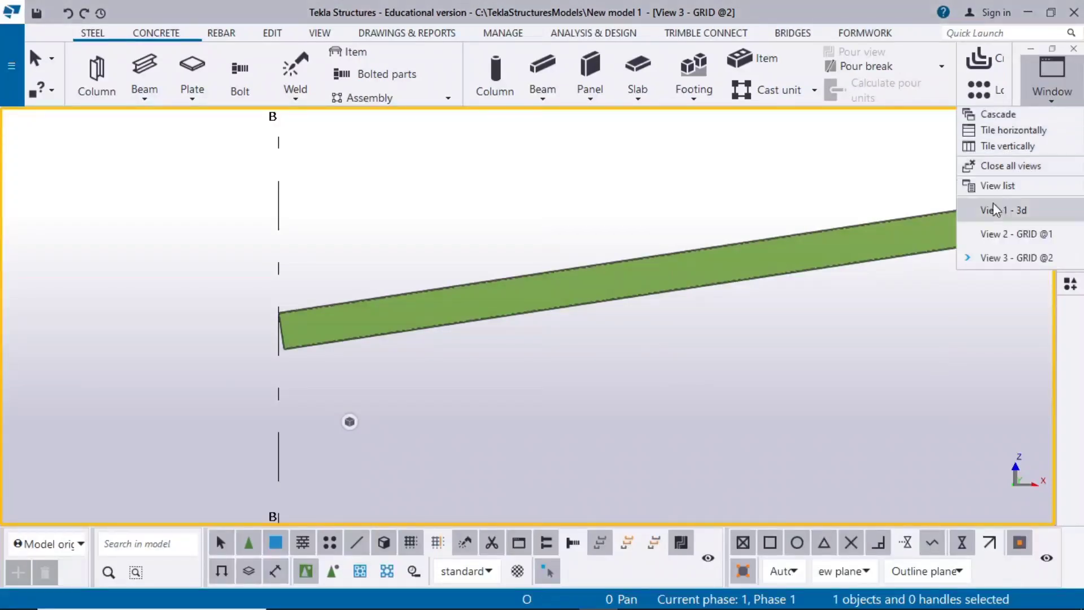
{"action": "left_click", "coordinate": [991, 204]}
{"action": "middle_click_drag", "start_coordinate": [571, 338], "coordinate": [759, 364], "text": "ctrl"}
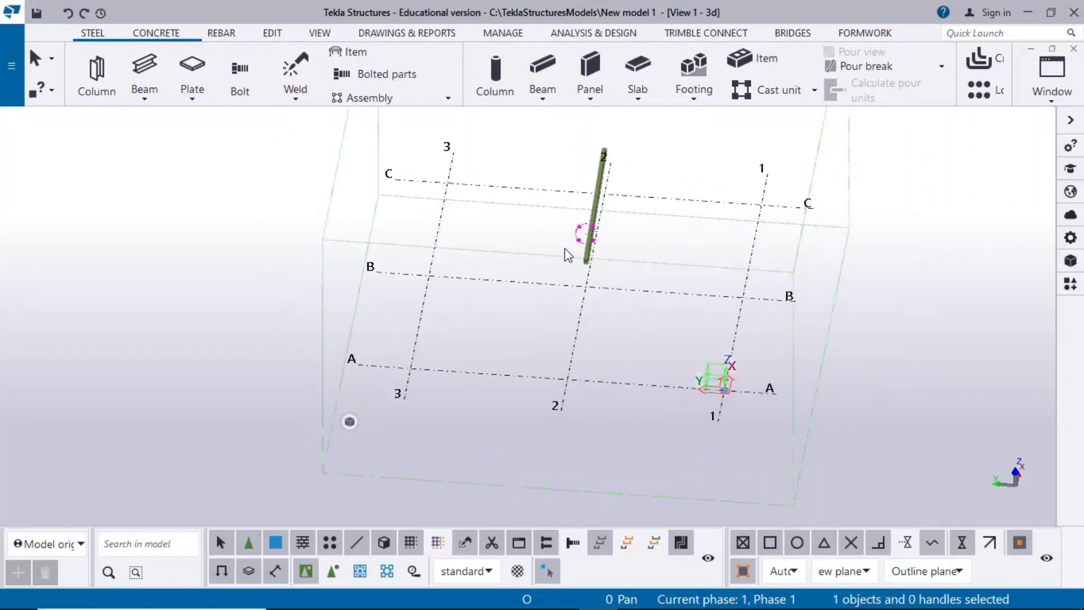
Step: Copy the sloped beam 2000 mm along grid line B towards grid line 3, and end the copy command
{"action": "left_click", "coordinate": [598, 179]}
{"action": "right_click", "coordinate": [695, 151]}
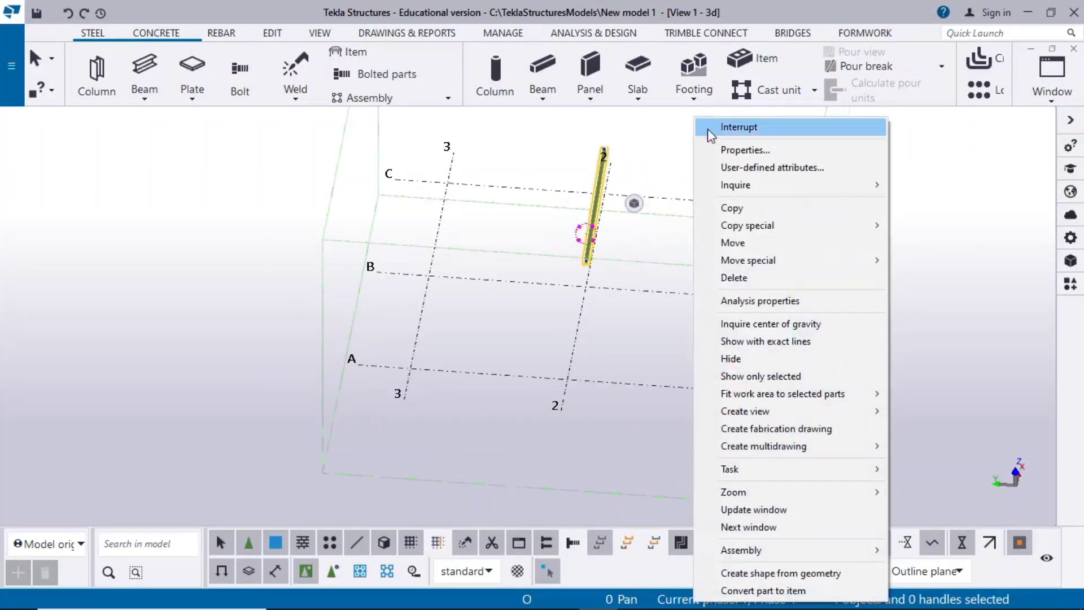
{"action": "left_click", "coordinate": [727, 206]}
{"action": "left_click", "coordinate": [584, 284]}
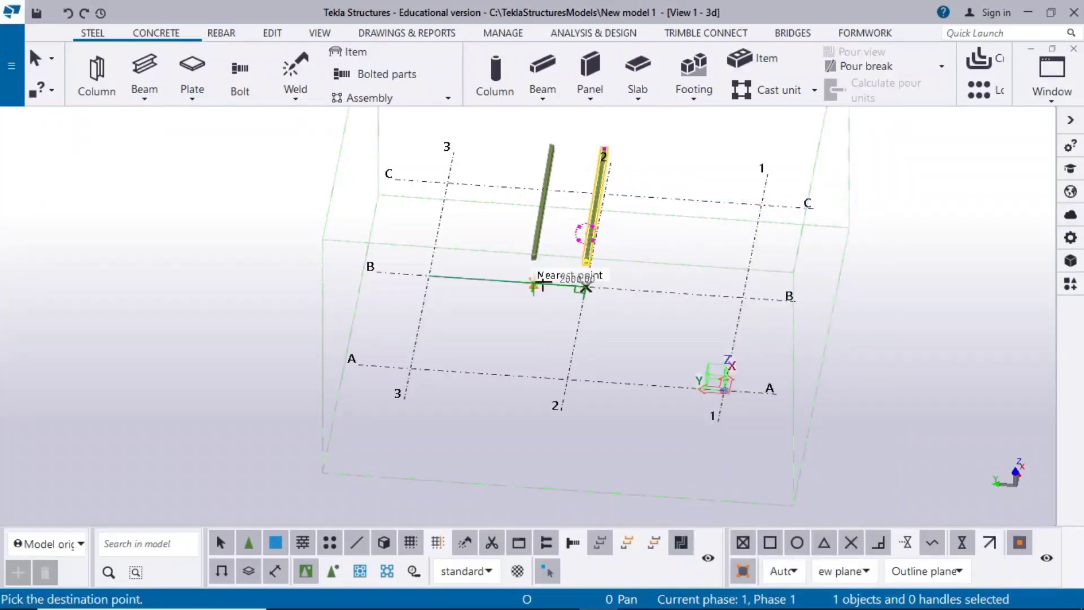
{"action": "left_click", "coordinate": [542, 282]}
{"action": "right_click", "coordinate": [695, 180]}
{"action": "left_click", "coordinate": [745, 191]}
{"action": "left_click", "coordinate": [788, 354]}
{"action": "middle_click_drag", "start_coordinate": [787, 355], "coordinate": [518, 194], "text": "ctrl"}
{"action": "scroll", "coordinate": [582, 279], "scroll_direction": "up", "scroll_amount": 5}
{"action": "middle_click_drag", "start_coordinate": [649, 158], "coordinate": [382, 327], "text": "ctrl"}
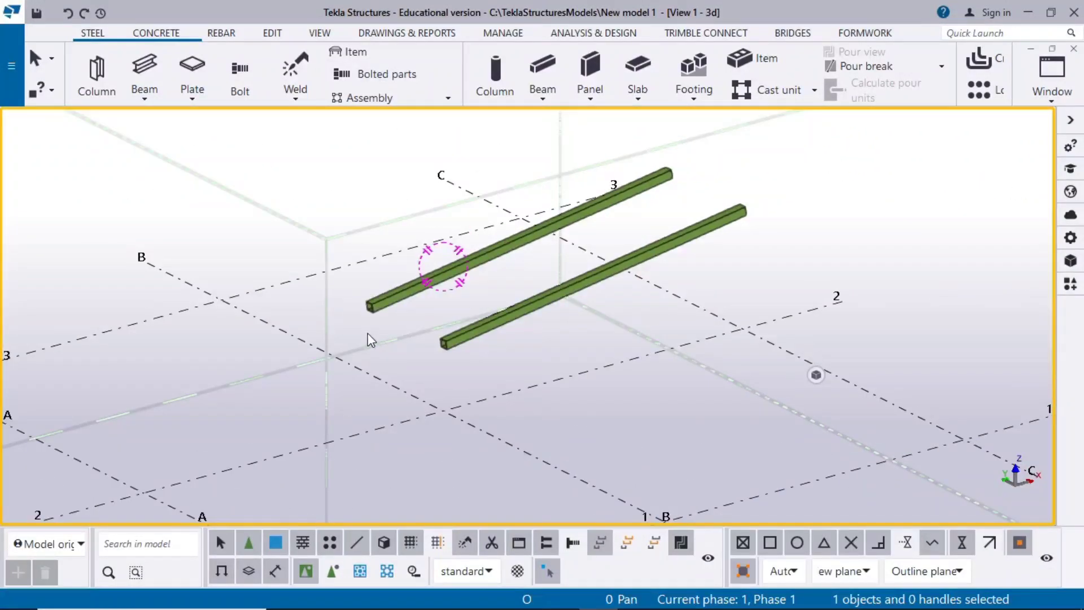
{"action": "left_click", "coordinate": [145, 100]}
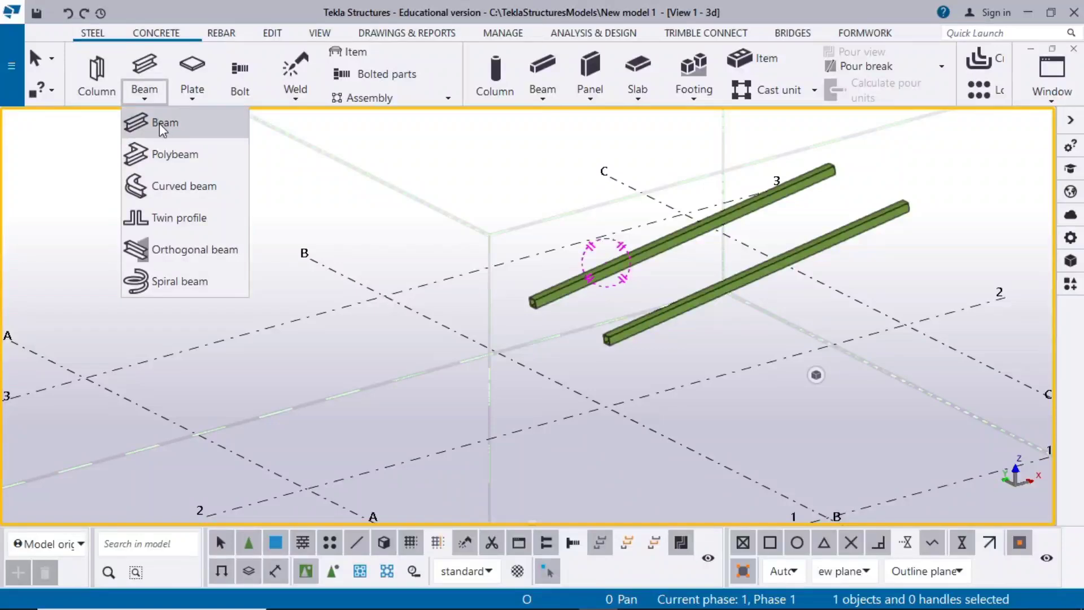
{"action": "left_click", "coordinate": [159, 123]}
{"action": "right_click", "coordinate": [241, 149]}
{"action": "left_click", "coordinate": [256, 161]}
Step: Set the At depth position of both sloped beams to Middle and close their properties
{"action": "scroll", "coordinate": [608, 314], "scroll_direction": "up", "scroll_amount": 5}
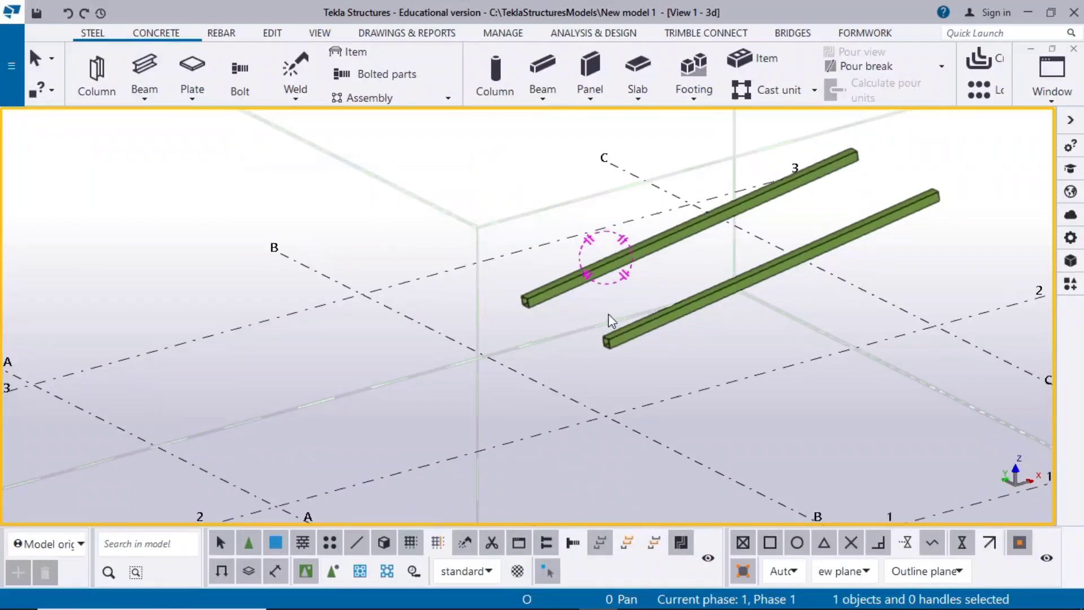
{"action": "left_click", "coordinate": [622, 347]}
{"action": "middle_click_drag", "start_coordinate": [560, 345], "coordinate": [576, 216]}
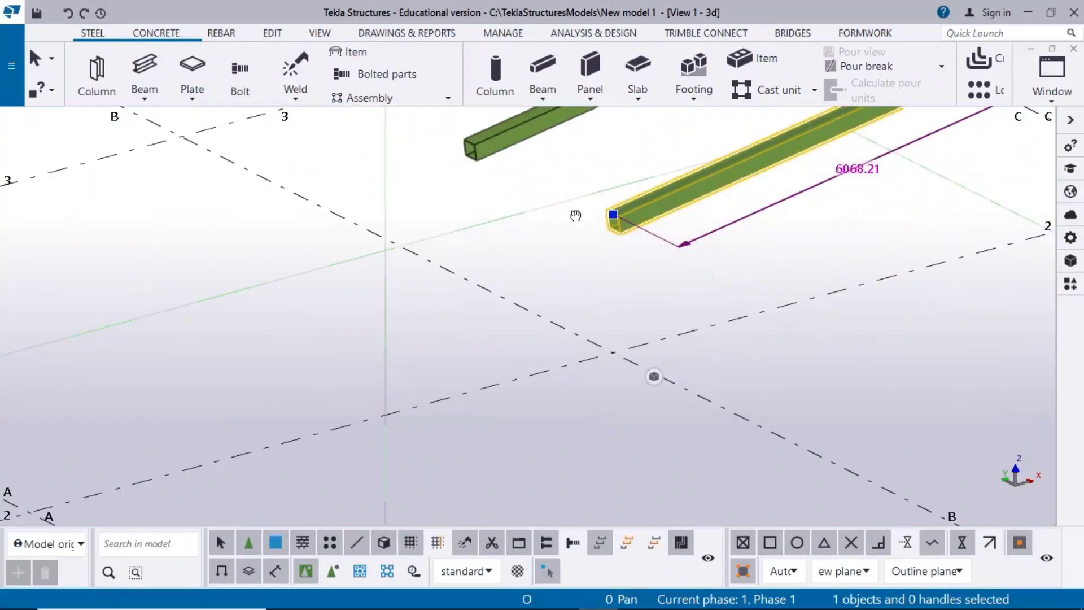
{"action": "left_click", "coordinate": [486, 159], "text": "ctrl"}
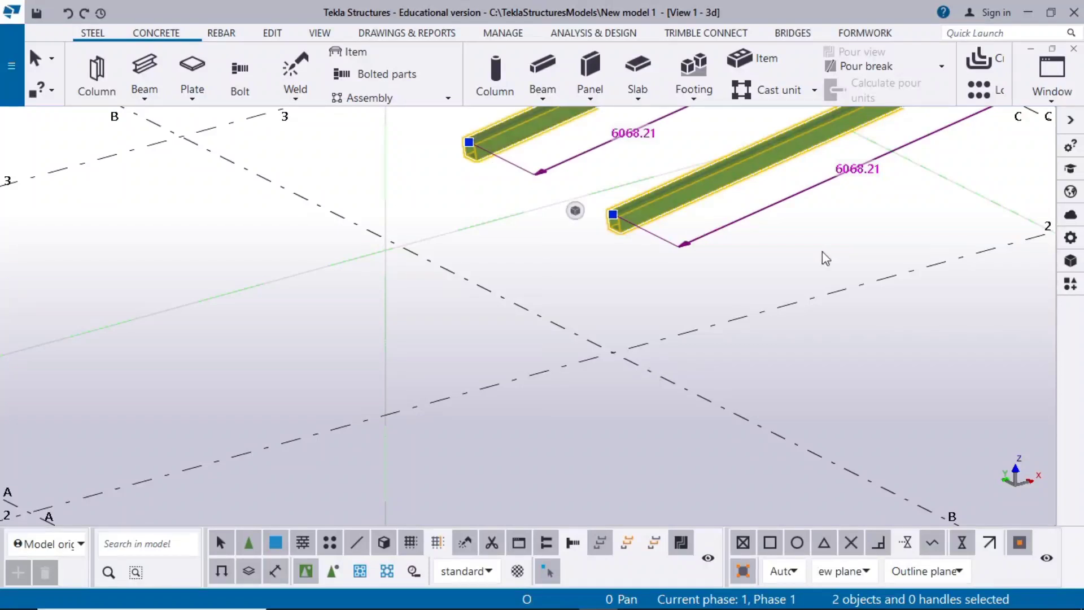
{"action": "left_click", "coordinate": [1071, 238]}
{"action": "left_click", "coordinate": [790, 481]}
{"action": "left_click", "coordinate": [789, 499]}
{"action": "left_click", "coordinate": [657, 571]}
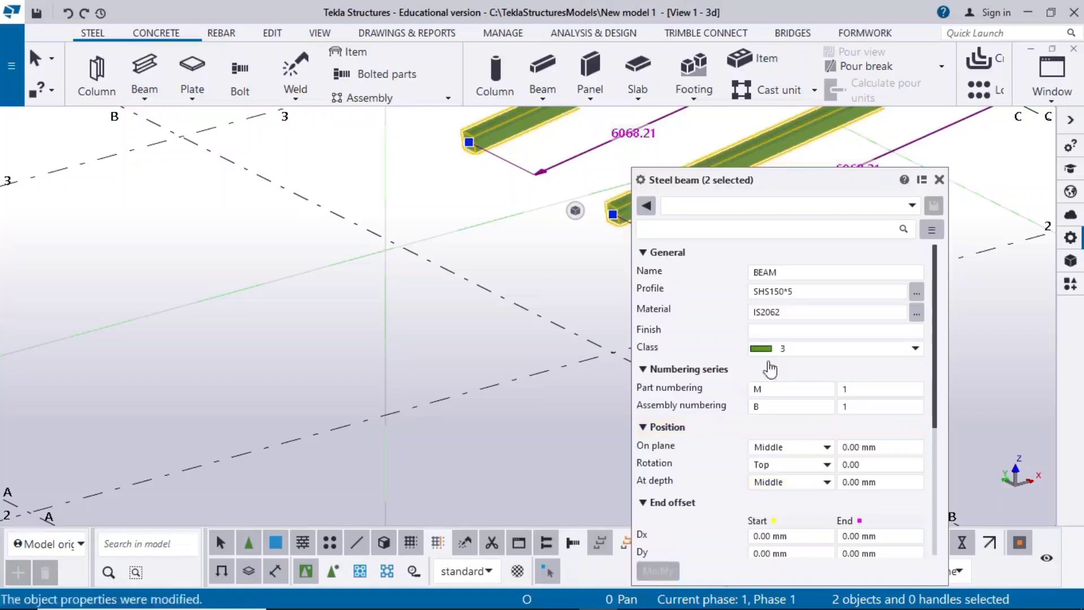
{"action": "left_click", "coordinate": [939, 180]}
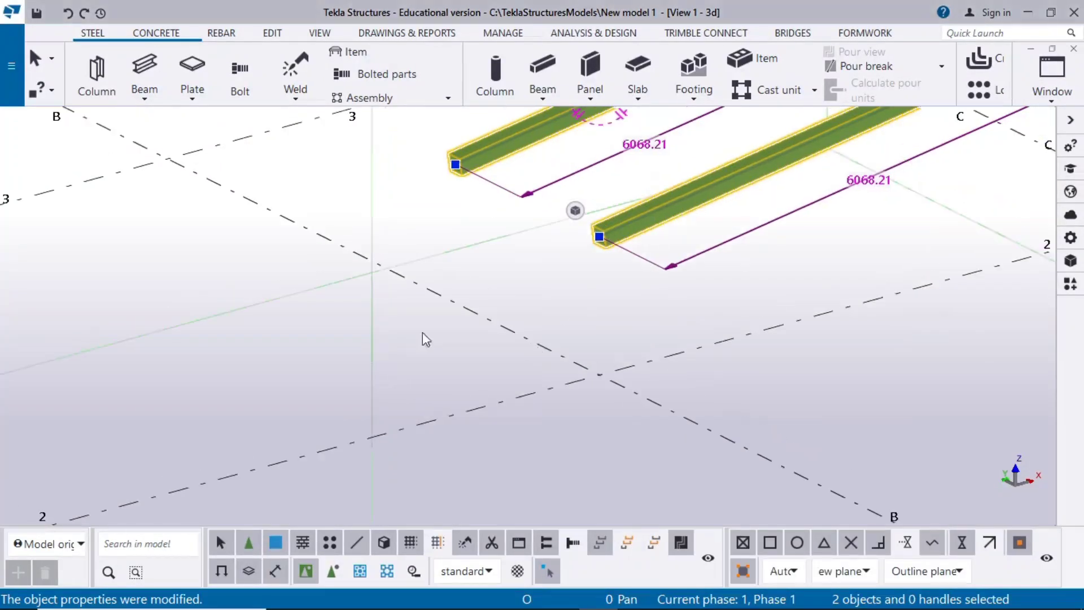
Step: Add a cross beam connecting the lower end points of the two sloped beams, and end the command
{"action": "left_click", "coordinate": [144, 99]}
{"action": "left_click", "coordinate": [150, 119]}
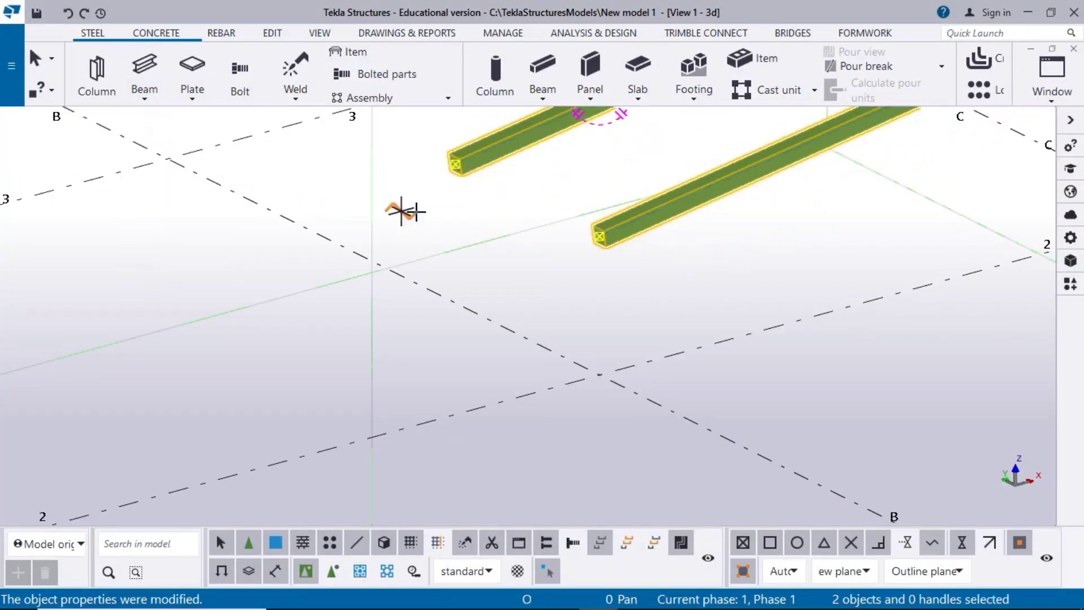
{"action": "scroll", "coordinate": [446, 192], "scroll_direction": "up", "scroll_amount": 2}
{"action": "left_click", "coordinate": [464, 148]}
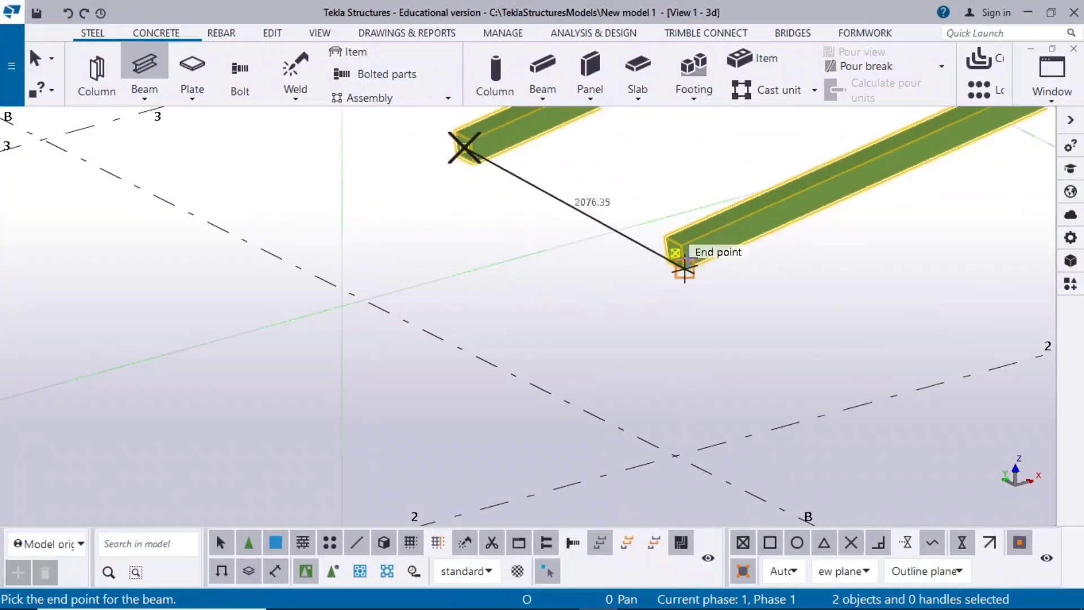
{"action": "left_click", "coordinate": [675, 252]}
{"action": "right_click", "coordinate": [346, 234]}
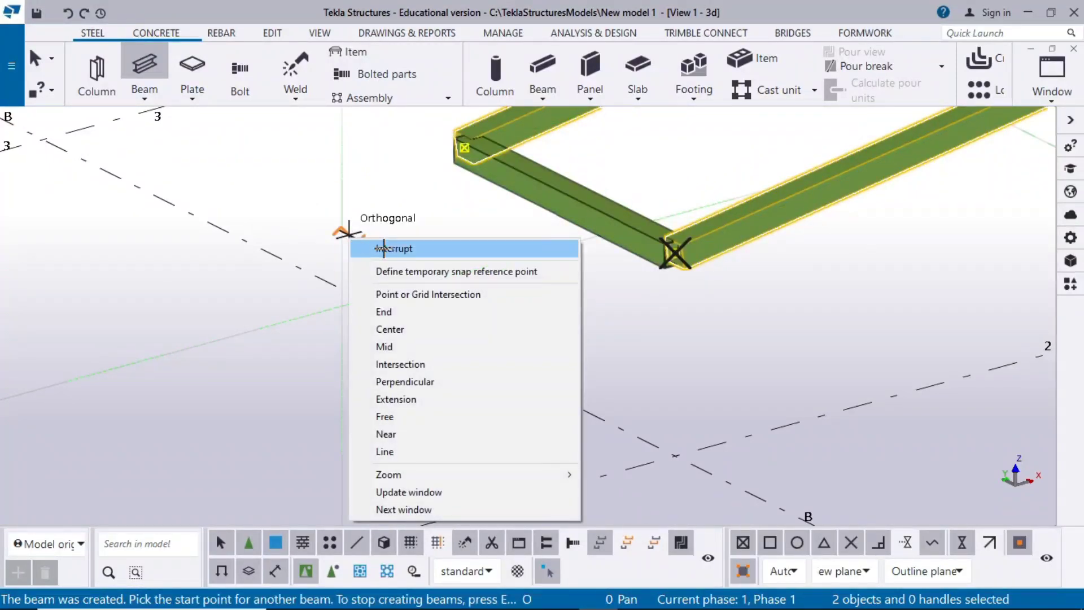
{"action": "left_click", "coordinate": [390, 245]}
Step: Switch to the View 3 - GRID @2 window and examine the cross beam's section against the sloped beam's end
{"action": "left_click", "coordinate": [1050, 96]}
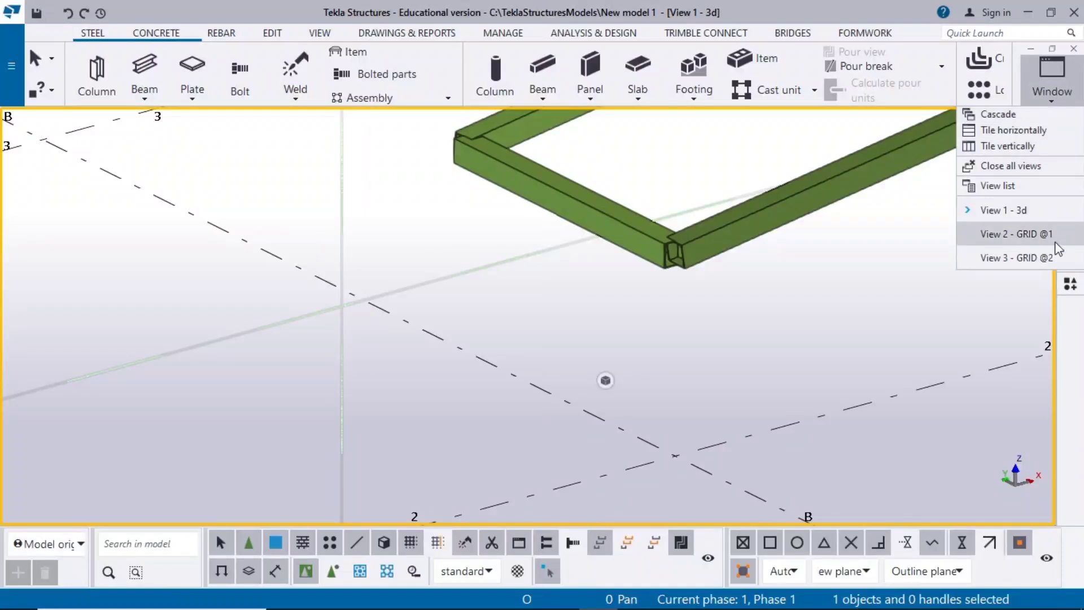
{"action": "left_click", "coordinate": [1010, 257]}
{"action": "scroll", "coordinate": [361, 331], "scroll_direction": "up", "scroll_amount": 5}
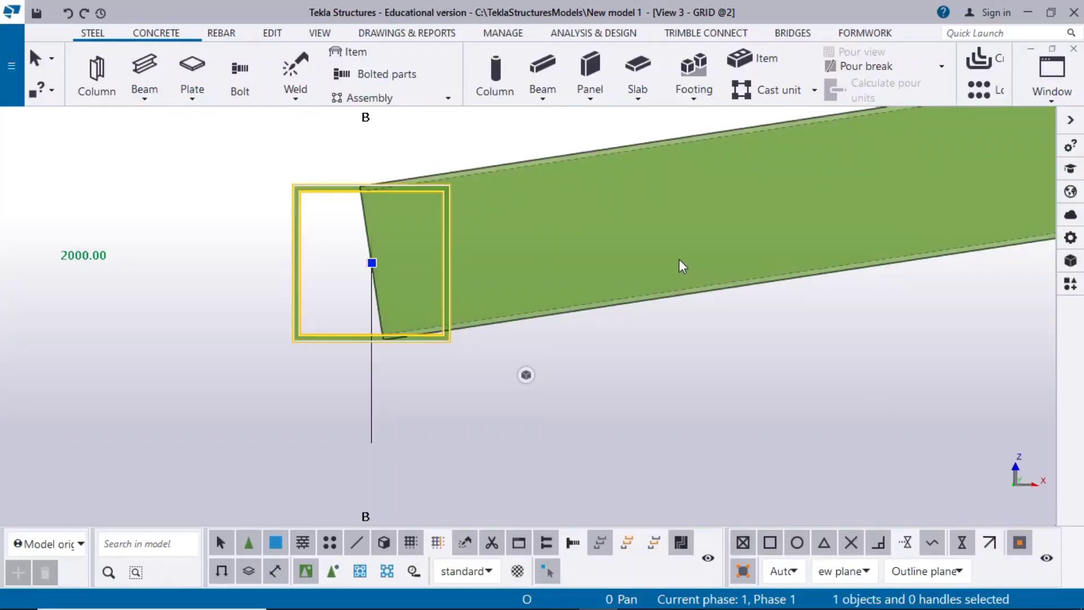
Step: In the View 1 - 3d window, set the work plane using two points along the grid line 2 sloped beam, from lower to upper end
{"action": "left_click", "coordinate": [1042, 84]}
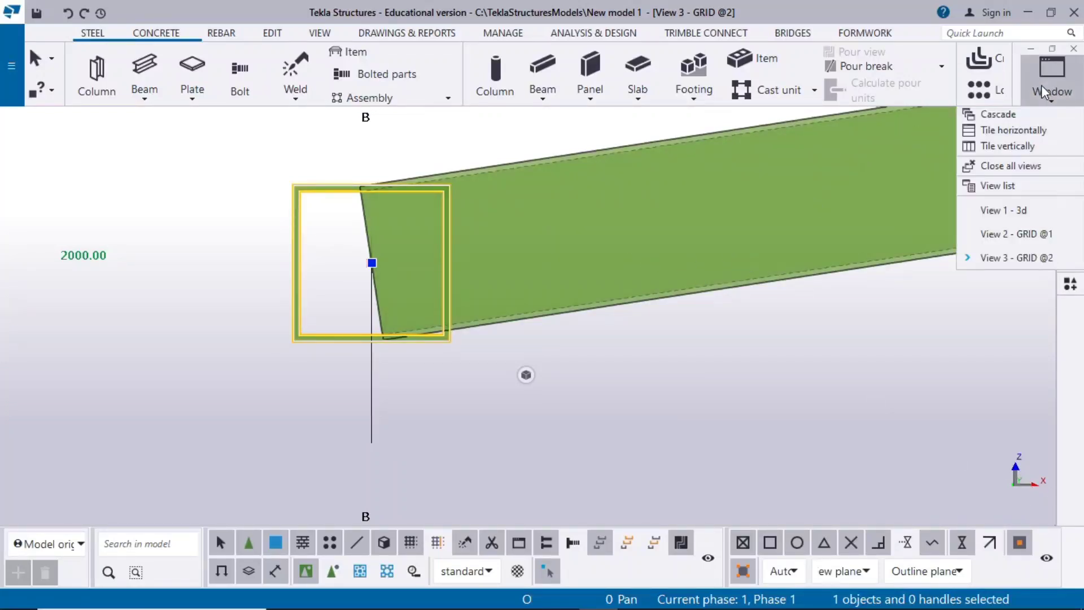
{"action": "left_click", "coordinate": [1011, 208]}
{"action": "middle_click_drag", "start_coordinate": [571, 317], "coordinate": [546, 342]}
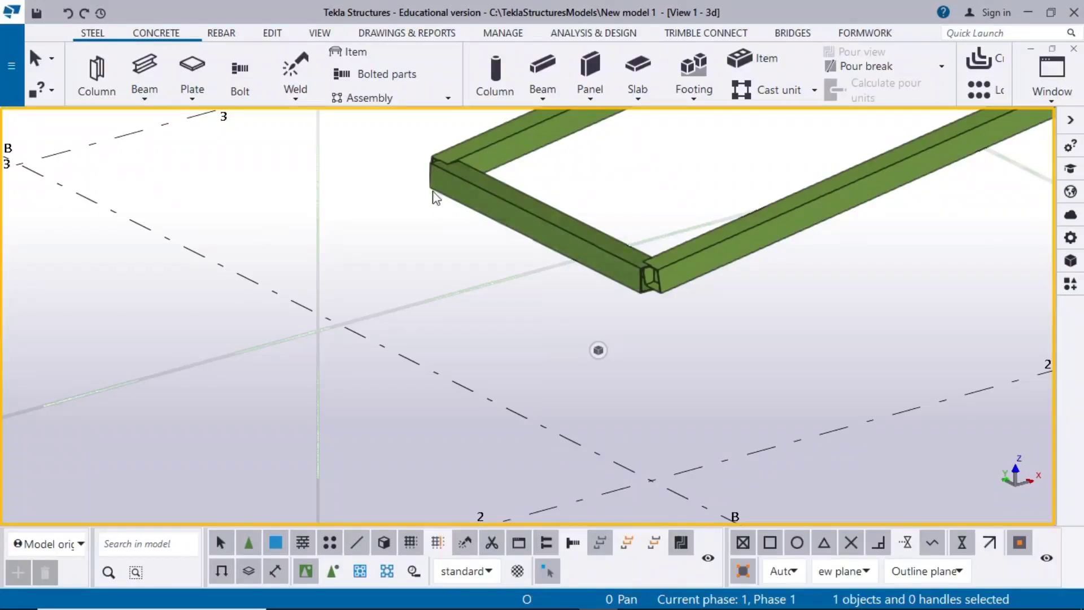
{"action": "left_click", "coordinate": [314, 35]}
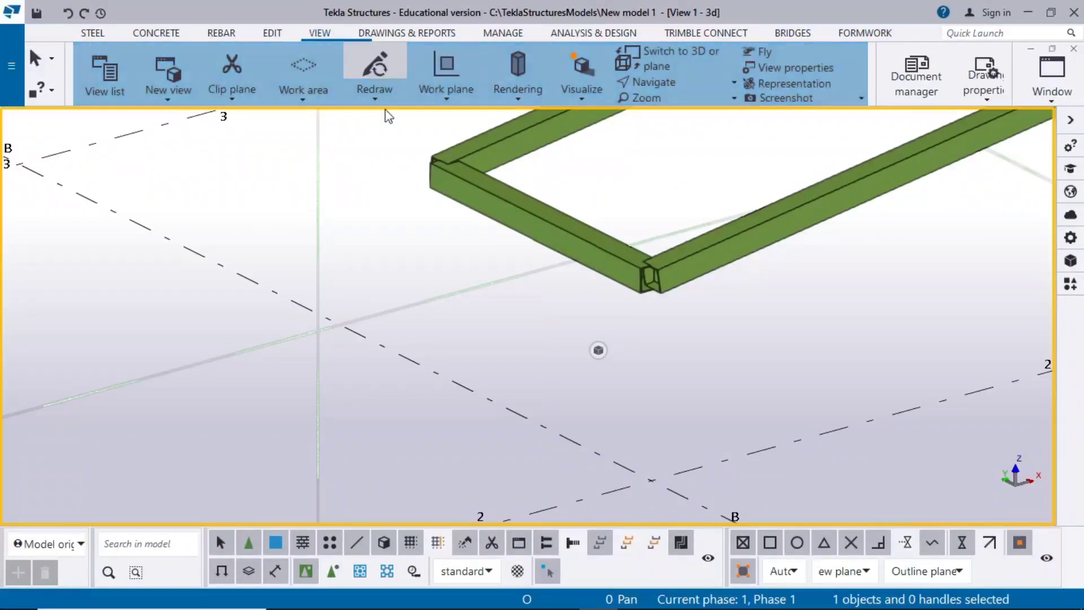
{"action": "left_click", "coordinate": [695, 254]}
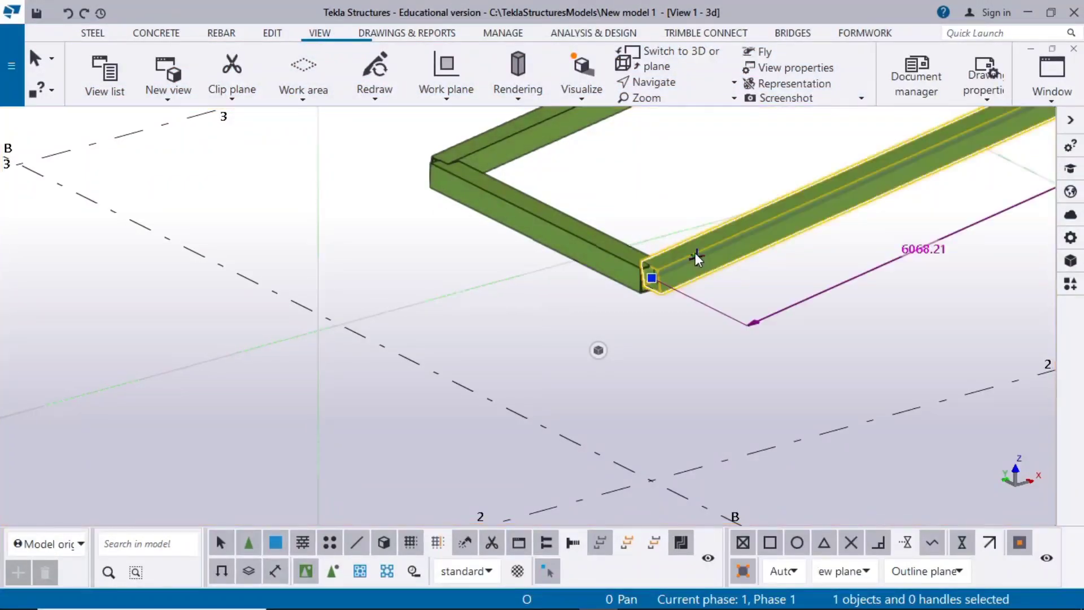
{"action": "left_click", "coordinate": [446, 96]}
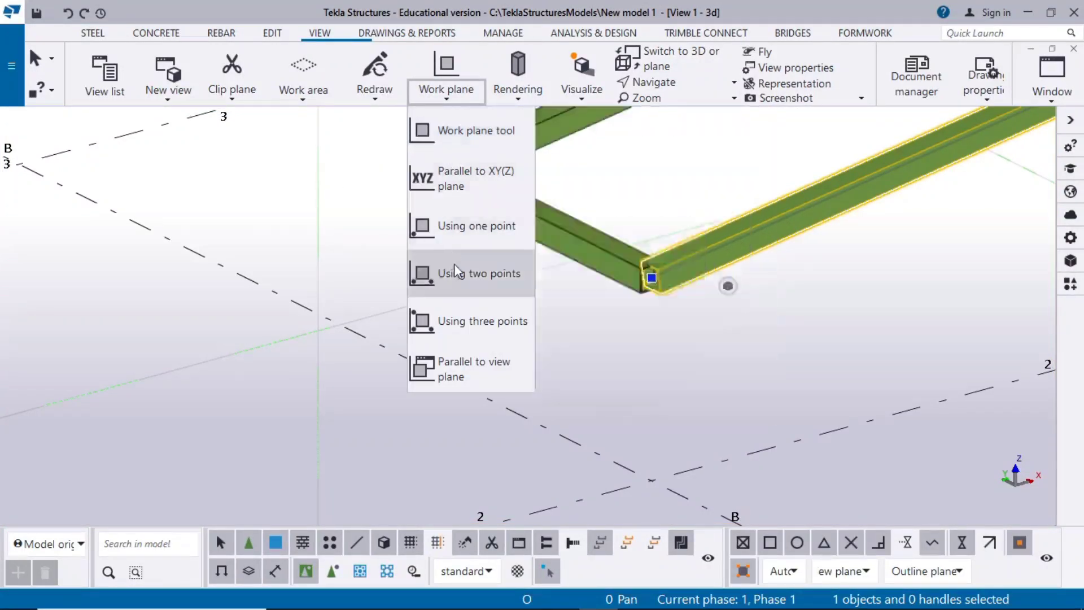
{"action": "left_click", "coordinate": [454, 271]}
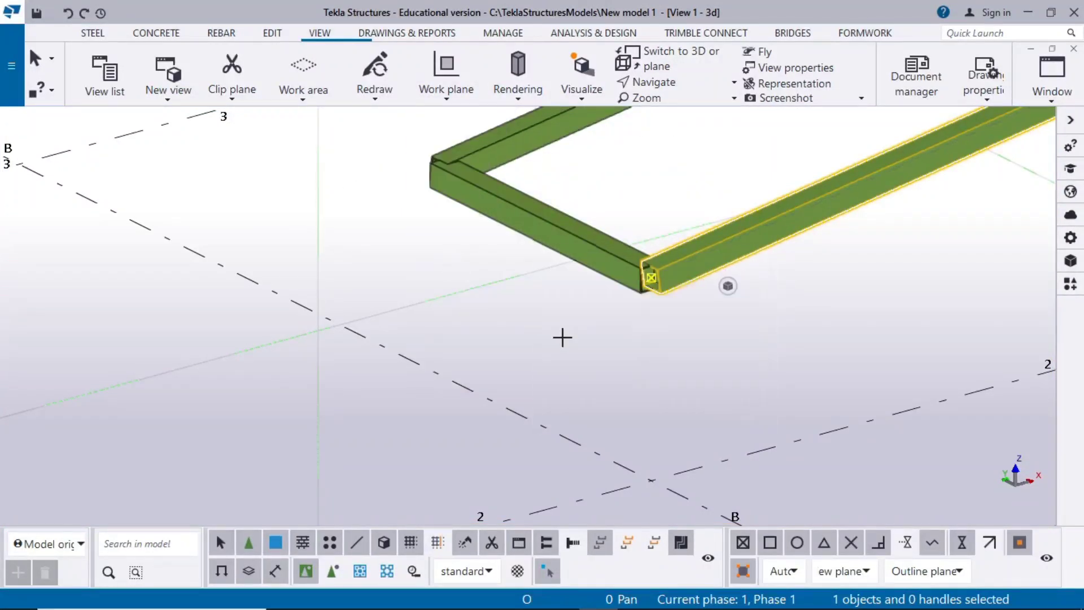
{"action": "left_click", "coordinate": [646, 289]}
{"action": "scroll", "coordinate": [707, 391], "scroll_direction": "down", "scroll_amount": 5}
{"action": "scroll", "coordinate": [778, 249], "scroll_direction": "up", "scroll_amount": 4}
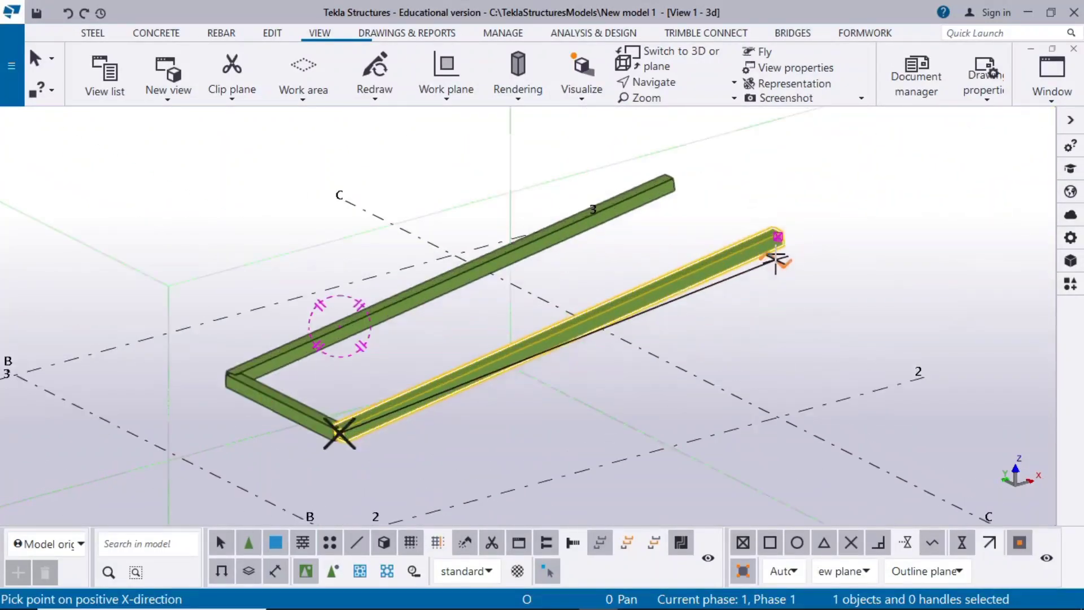
{"action": "left_click", "coordinate": [778, 234]}
{"action": "right_click", "coordinate": [194, 172]}
{"action": "left_click", "coordinate": [220, 182]}
Step: In the View 3 - GRID @2 window, set the cross beam's Rotation angle to 0 and close its properties
{"action": "left_click", "coordinate": [1052, 76]}
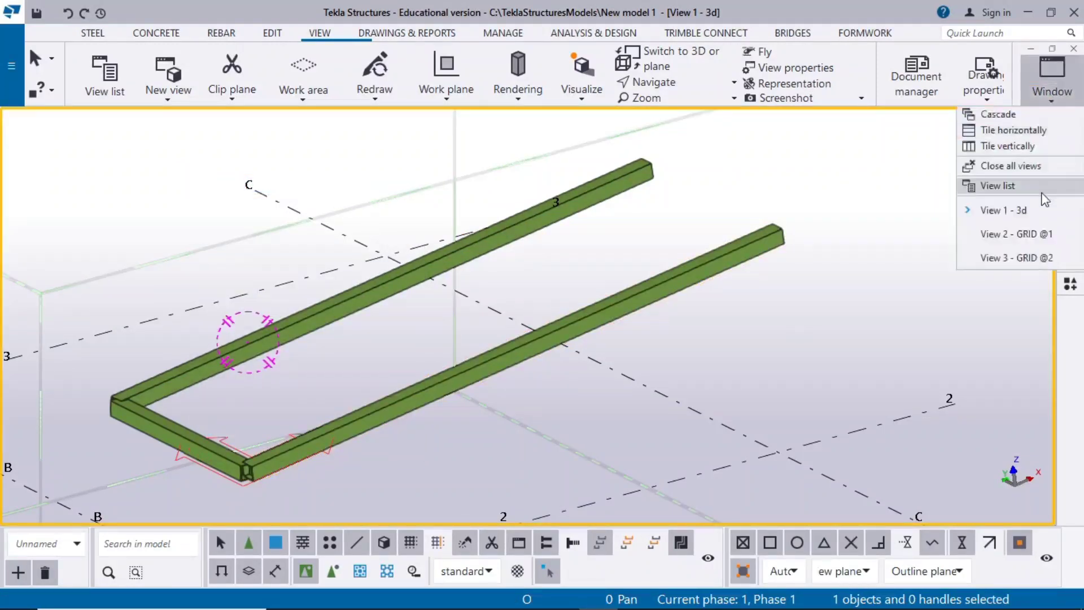
{"action": "left_click", "coordinate": [1029, 258]}
{"action": "scroll", "coordinate": [570, 344], "scroll_direction": "down", "scroll_amount": 3}
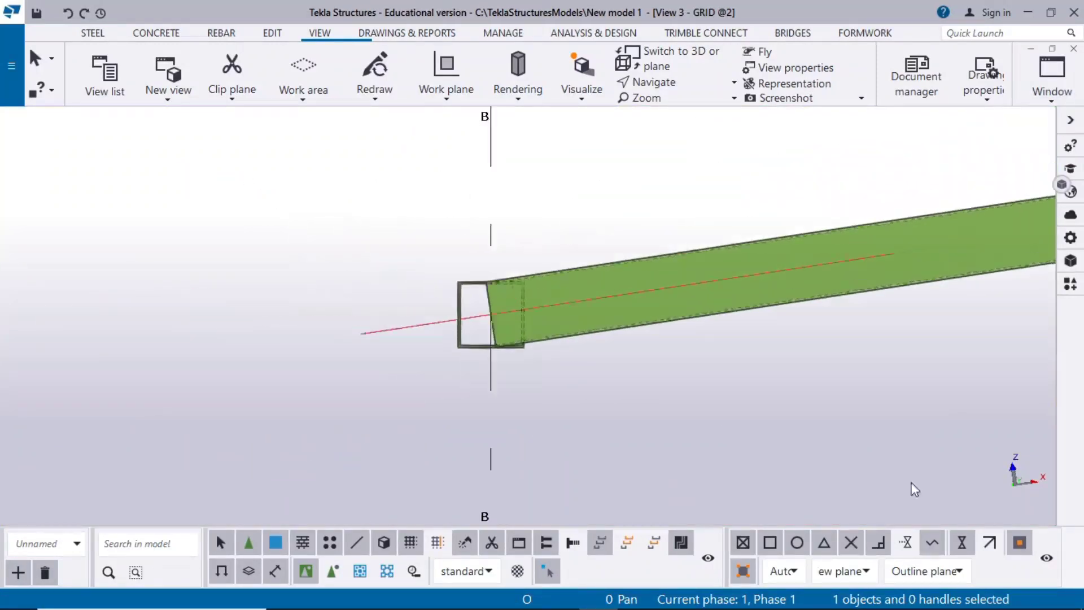
{"action": "scroll", "coordinate": [472, 344], "scroll_direction": "up", "scroll_amount": 3}
{"action": "double_click", "coordinate": [465, 344]}
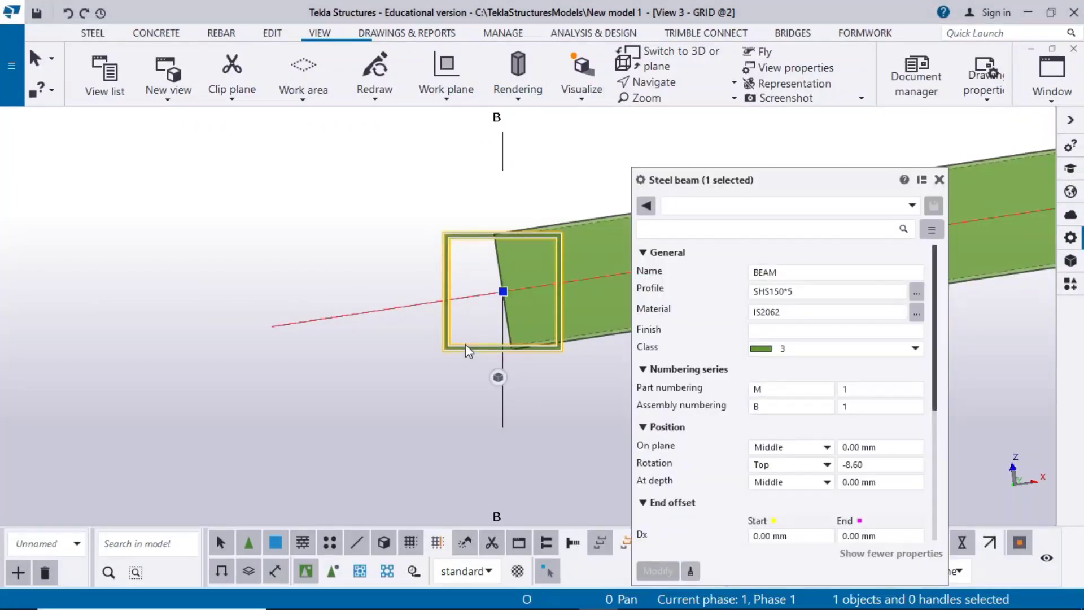
{"action": "middle_click_drag", "start_coordinate": [232, 377], "coordinate": [217, 372]}
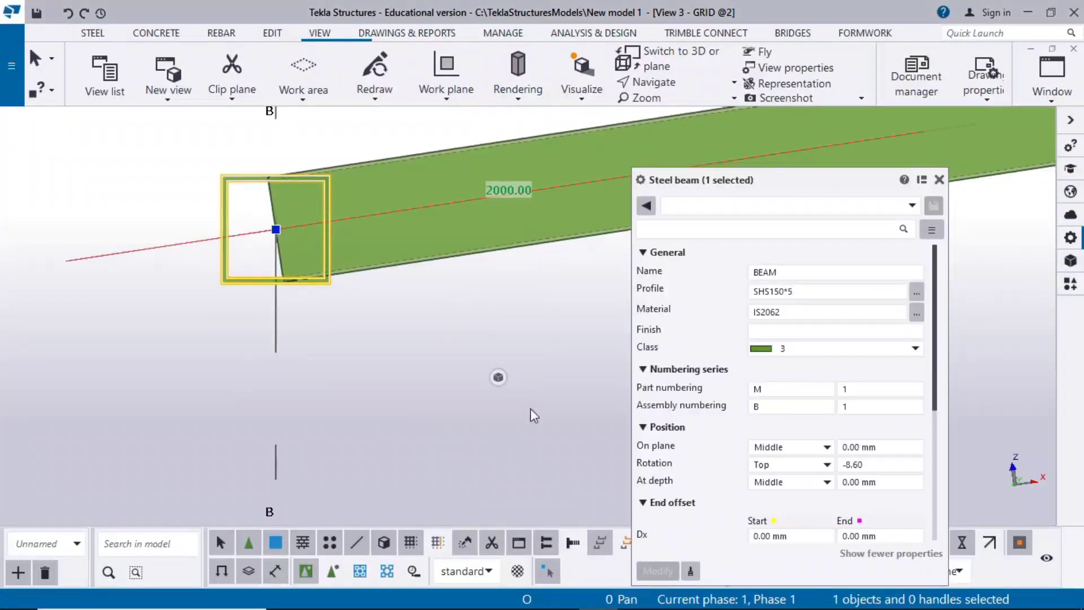
{"action": "double_click", "coordinate": [876, 465]}
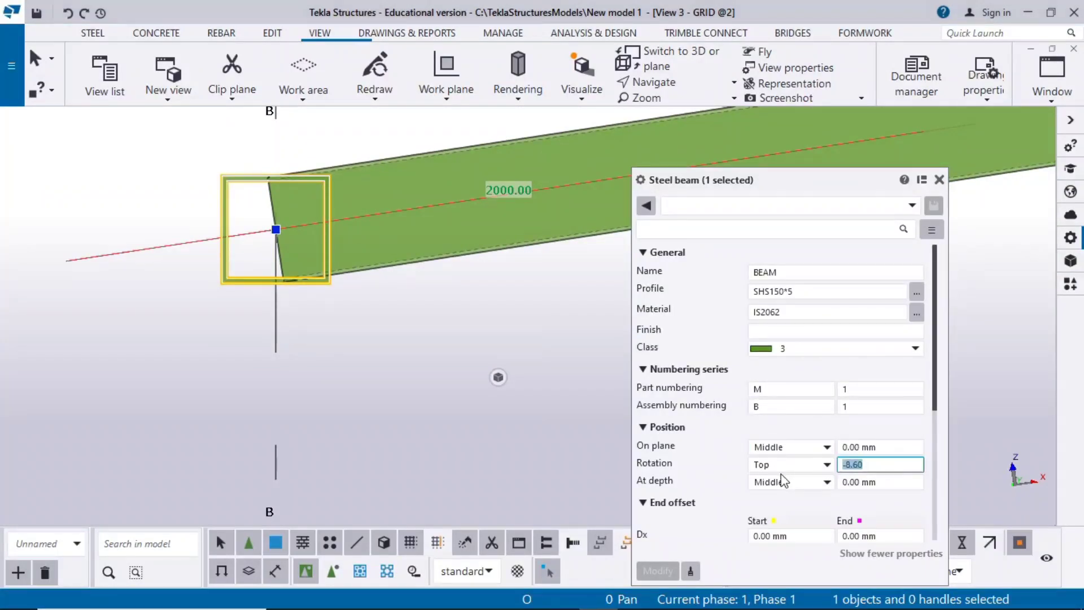
{"action": "type", "text": "0"}
{"action": "left_click", "coordinate": [658, 571]}
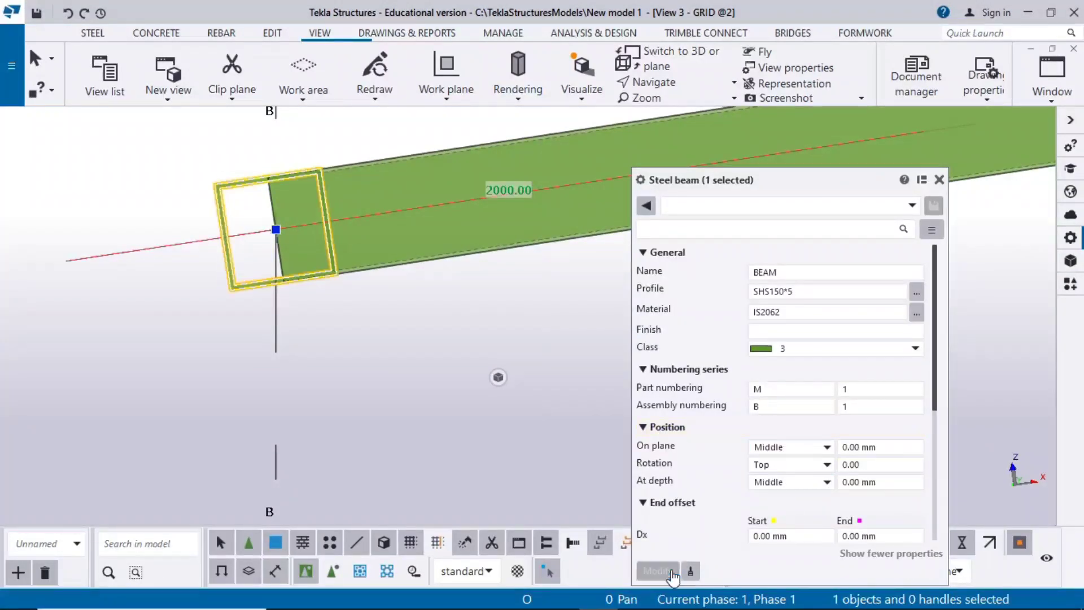
{"action": "left_click", "coordinate": [227, 219]}
{"action": "scroll", "coordinate": [227, 220], "scroll_direction": "up", "scroll_amount": 2}
{"action": "left_click", "coordinate": [354, 233]}
{"action": "left_click", "coordinate": [938, 180]}
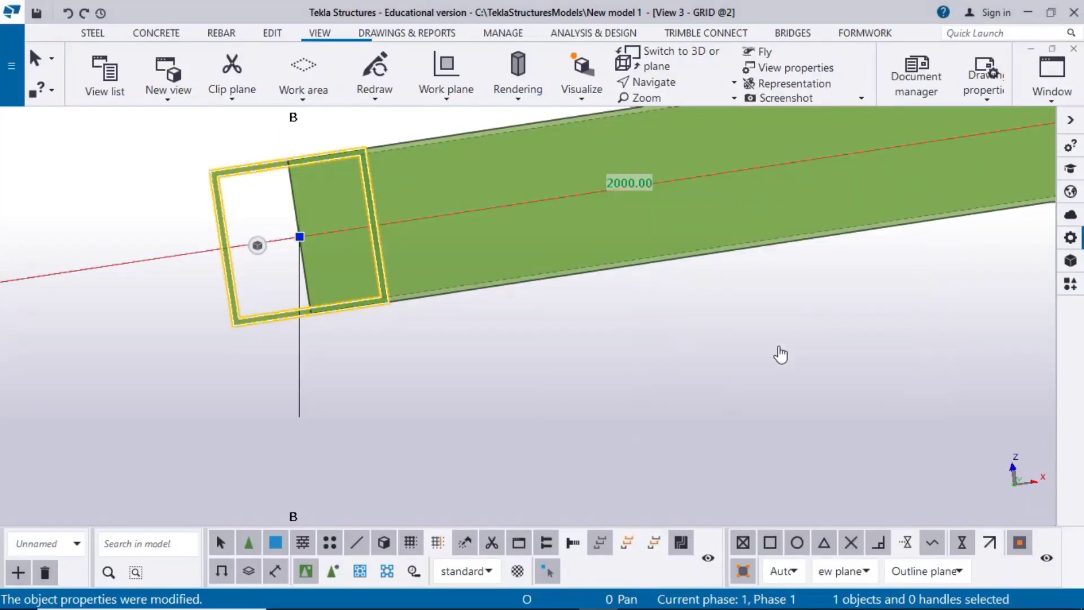
{"action": "left_click", "coordinate": [730, 369]}
{"action": "scroll", "coordinate": [691, 364], "scroll_direction": "down", "scroll_amount": 1}
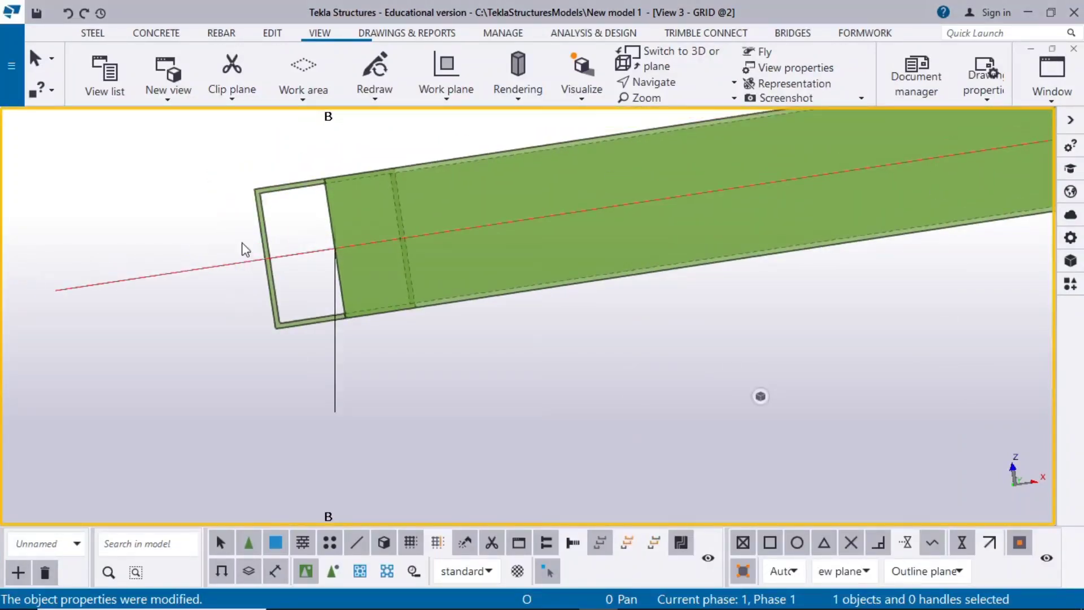
Step: Move the cross beam about 90 mm up along the sloped beam's axis from its end point
{"action": "left_click", "coordinate": [259, 216]}
{"action": "right_click", "coordinate": [155, 175]}
{"action": "left_click", "coordinate": [201, 250]}
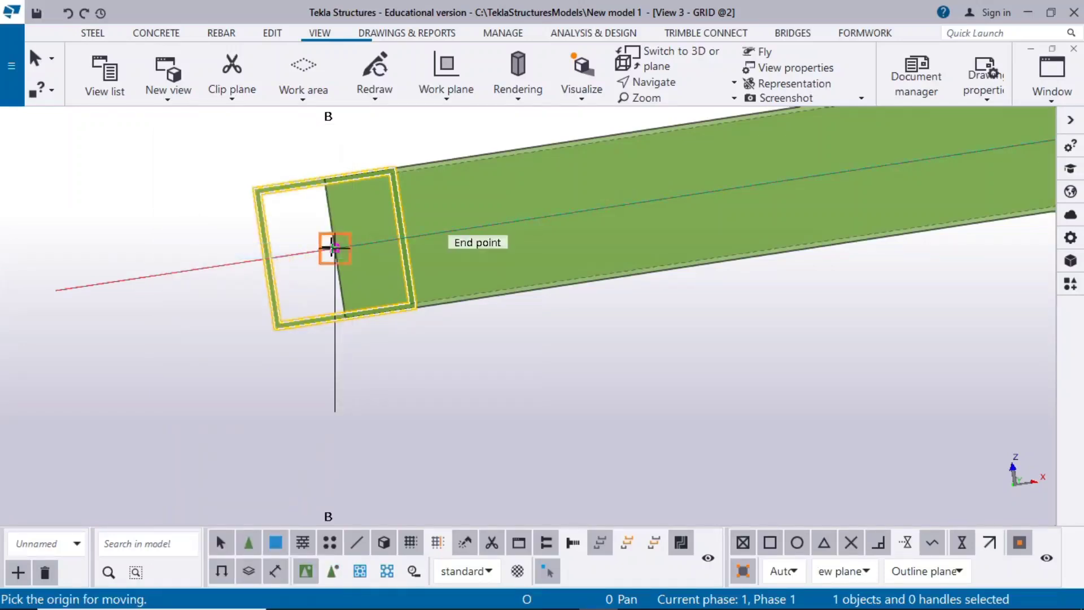
{"action": "left_click", "coordinate": [335, 247]}
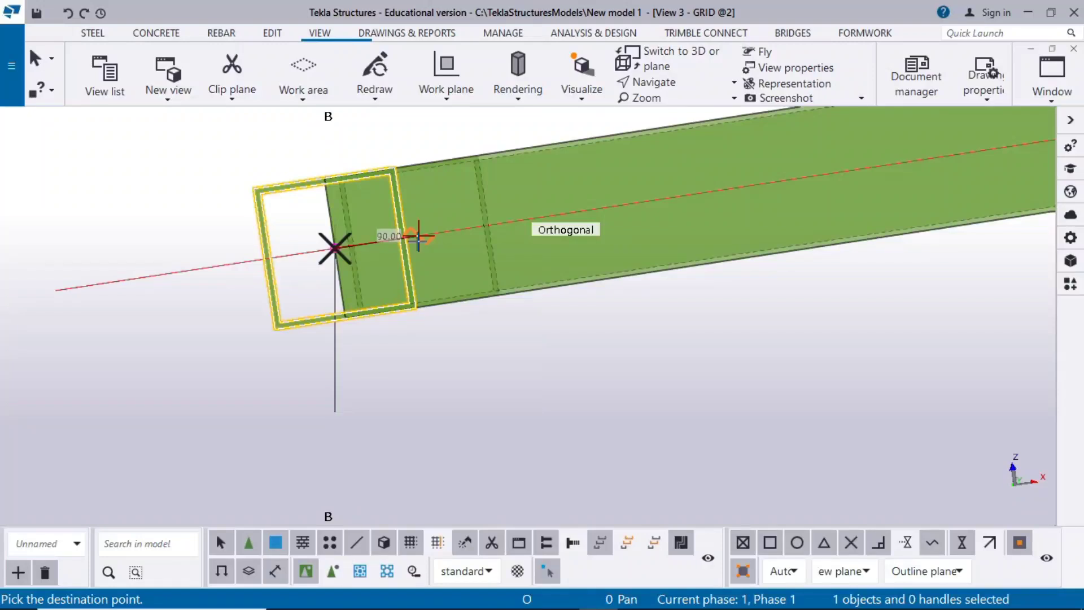
{"action": "left_click", "coordinate": [418, 241]}
{"action": "left_click", "coordinate": [504, 390]}
{"action": "scroll", "coordinate": [416, 332], "scroll_direction": "down", "scroll_amount": 2}
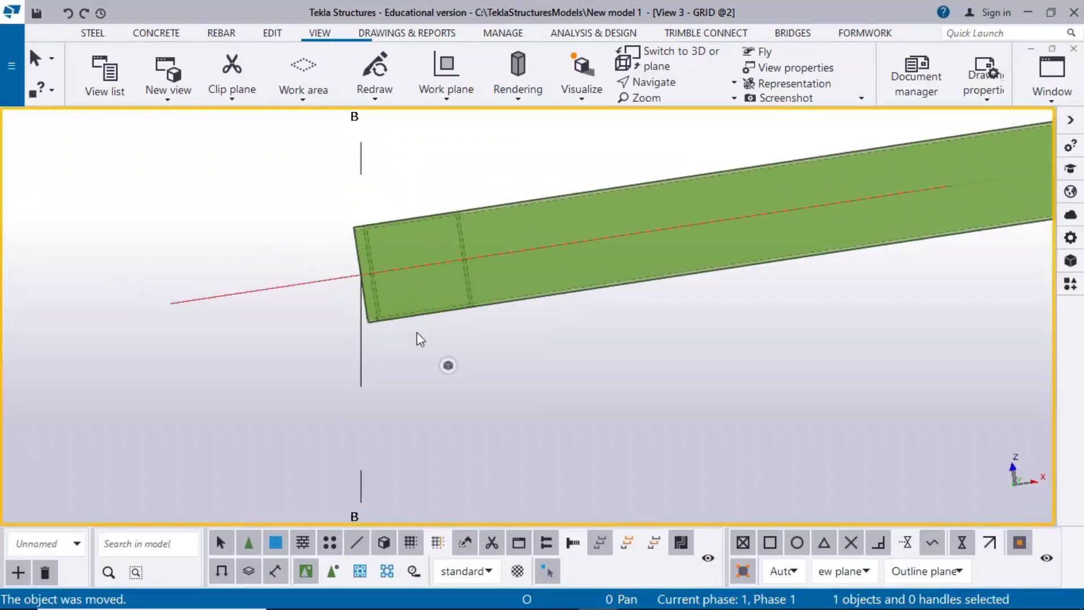
Step: Copy the cross beam linearly with dX 500 mm, making six copies up the slope, and end the copy command
{"action": "left_click", "coordinate": [466, 249]}
{"action": "right_click", "coordinate": [592, 277]}
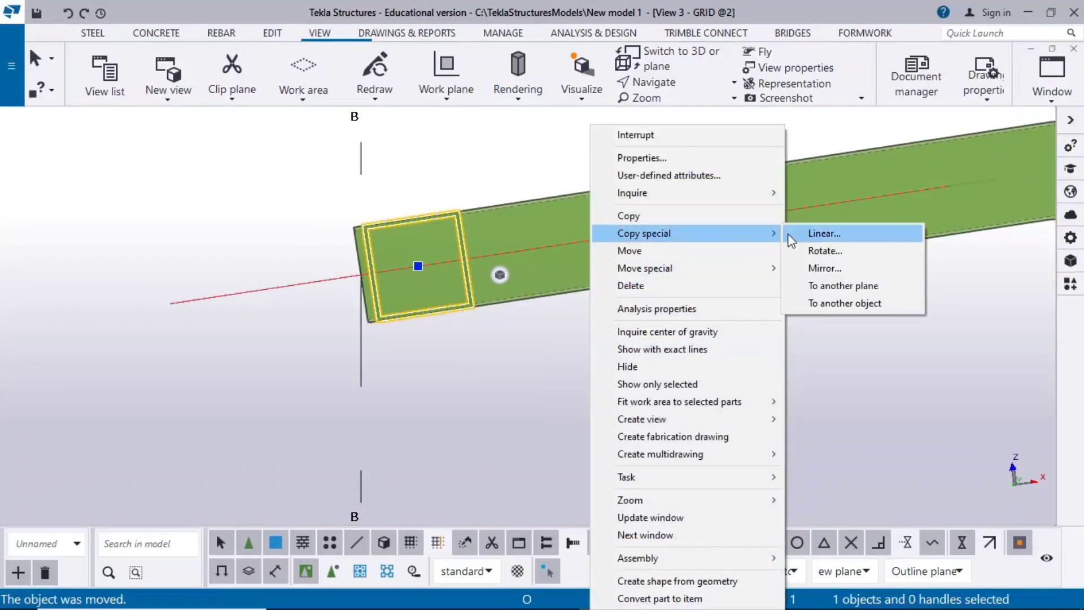
{"action": "left_click", "coordinate": [789, 234]}
{"action": "left_click_drag", "start_coordinate": [679, 176], "coordinate": [522, 177]}
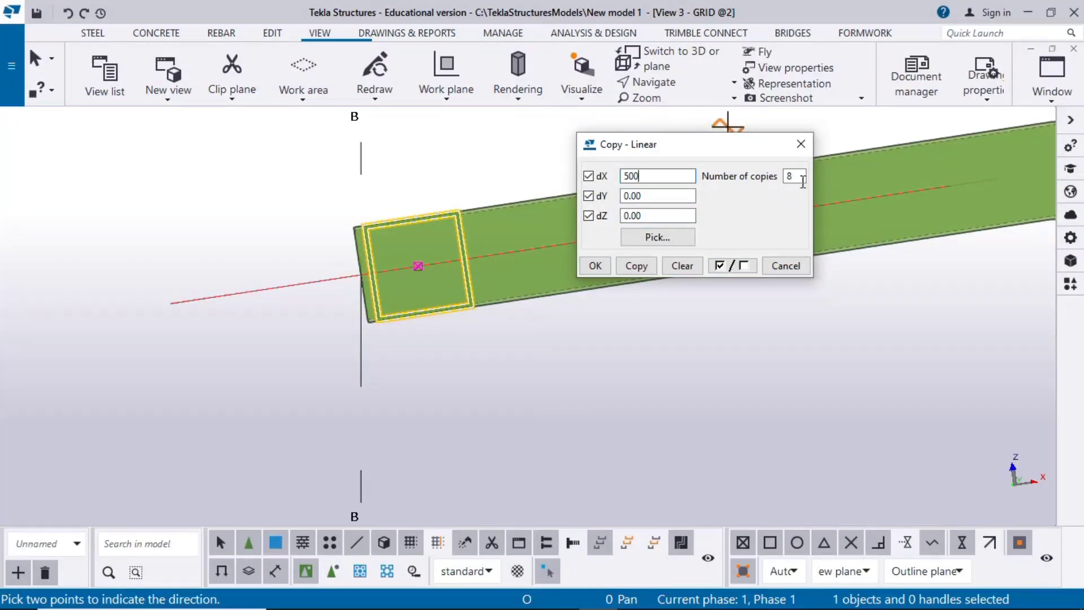
{"action": "left_click", "coordinate": [621, 266]}
{"action": "left_click", "coordinate": [595, 266]}
{"action": "scroll", "coordinate": [721, 363], "scroll_direction": "down", "scroll_amount": 5}
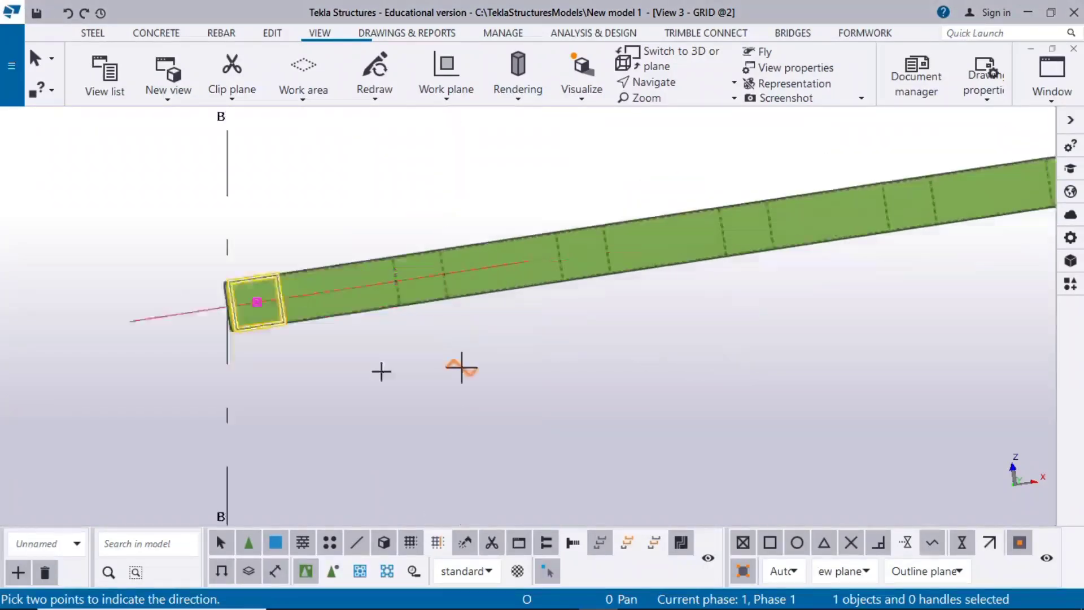
{"action": "scroll", "coordinate": [282, 376], "scroll_direction": "up", "scroll_amount": 5}
{"action": "scroll", "coordinate": [443, 310], "scroll_direction": "down", "scroll_amount": 3}
{"action": "right_click", "coordinate": [419, 236]}
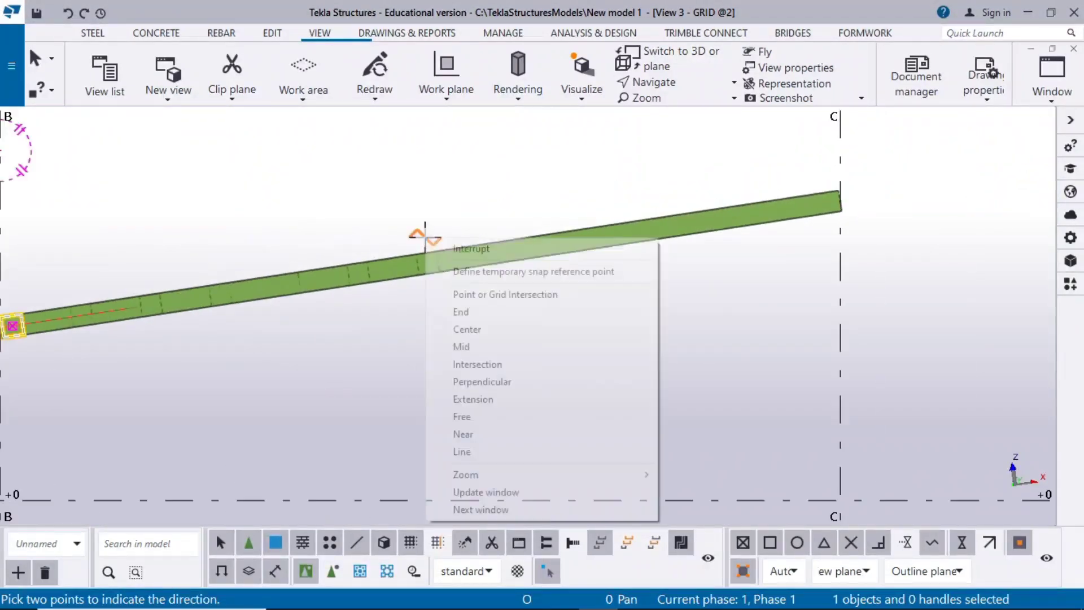
{"action": "left_click", "coordinate": [520, 246]}
Step: Switch to the View 1 - 3d window and examine the individual cross beams between the two sloped beams from a rotated view
{"action": "left_click", "coordinate": [1052, 82]}
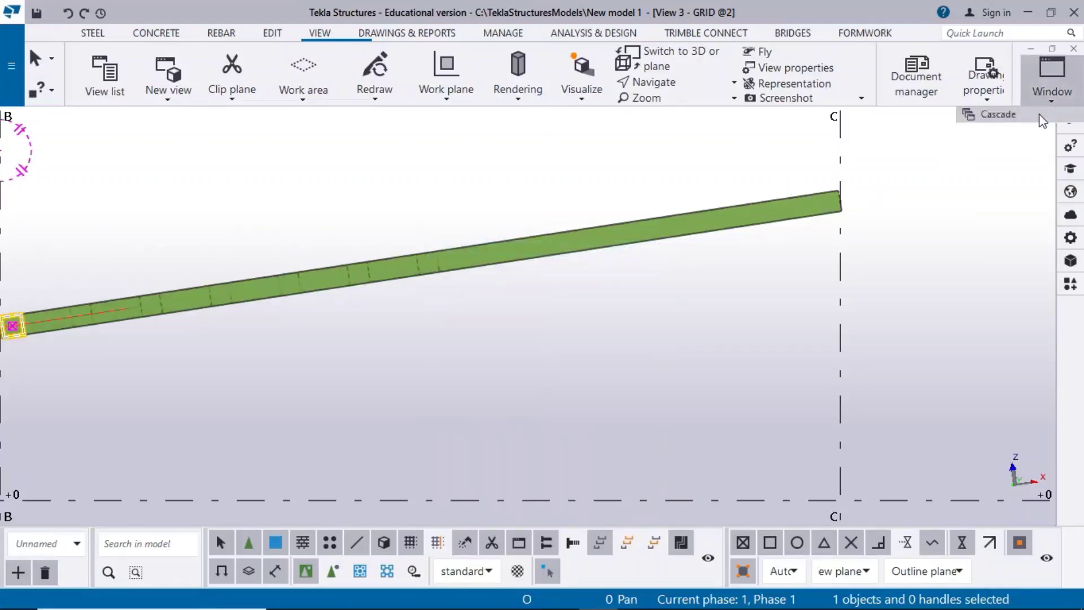
{"action": "left_click", "coordinate": [1016, 211]}
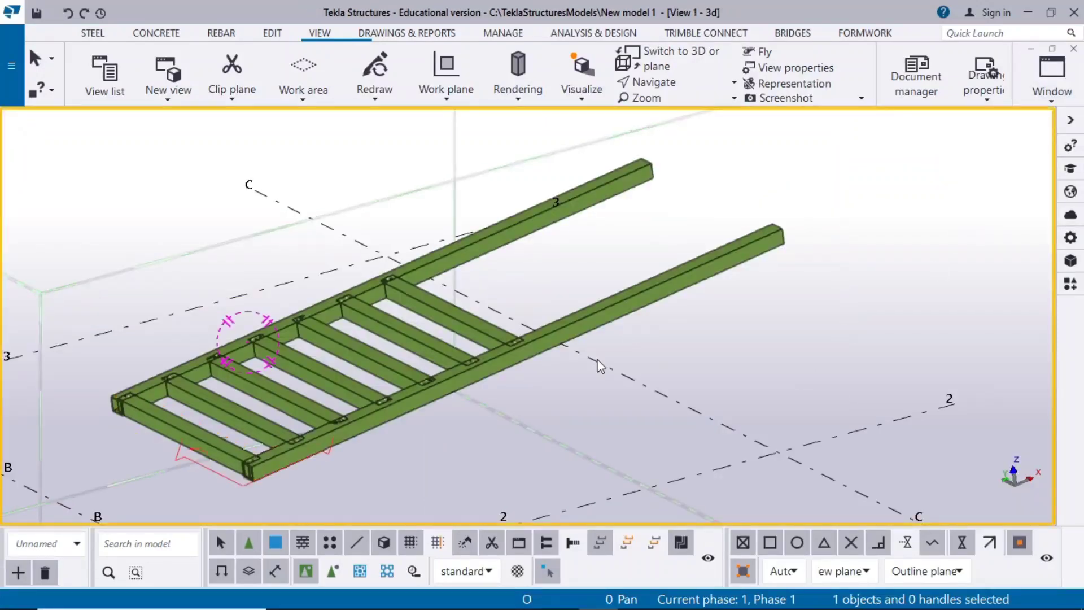
{"action": "scroll", "coordinate": [629, 326], "scroll_direction": "up", "scroll_amount": 3}
{"action": "key", "text": "v"}
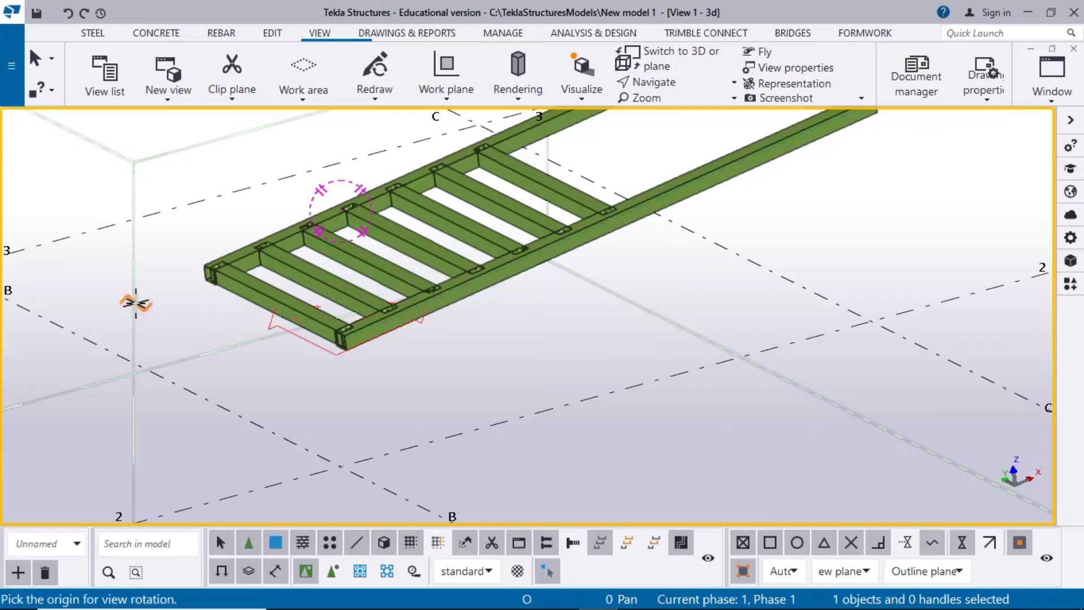
{"action": "scroll", "coordinate": [254, 234], "scroll_direction": "up", "scroll_amount": 4}
{"action": "left_click", "coordinate": [270, 242]}
{"action": "middle_click_drag", "start_coordinate": [570, 364], "coordinate": [615, 350], "text": "ctrl"}
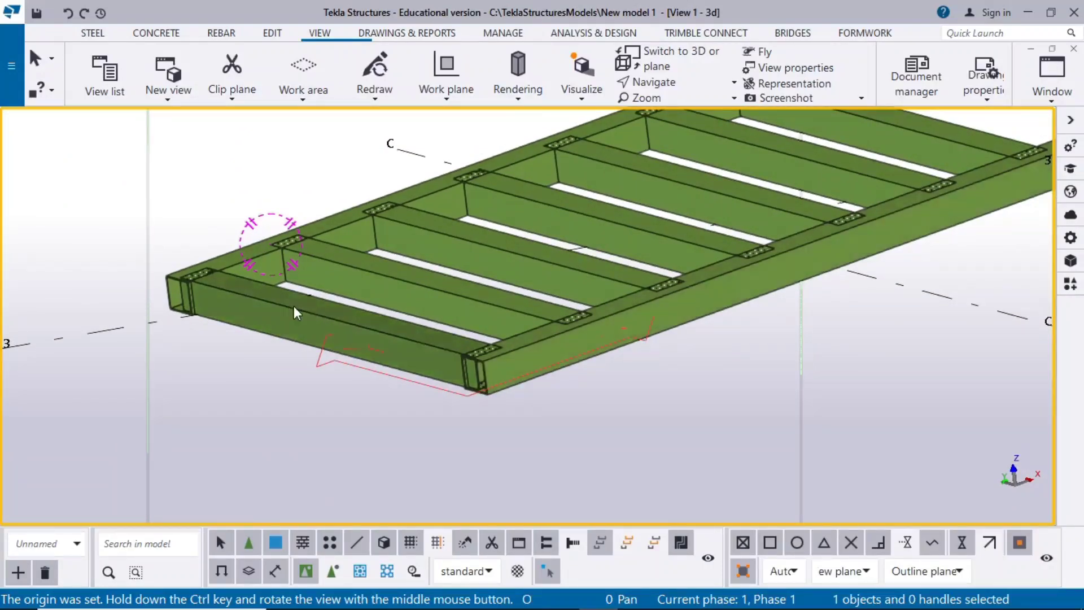
{"action": "left_click", "coordinate": [267, 290]}
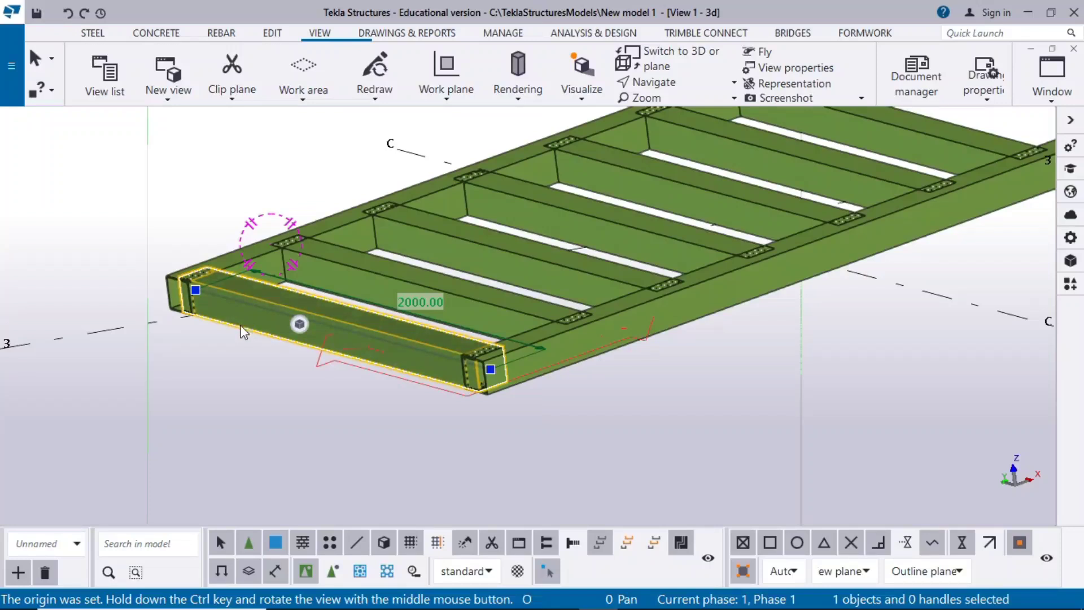
{"action": "left_click", "coordinate": [327, 262]}
{"action": "left_click", "coordinate": [442, 226]}
{"action": "left_click", "coordinate": [538, 208]}
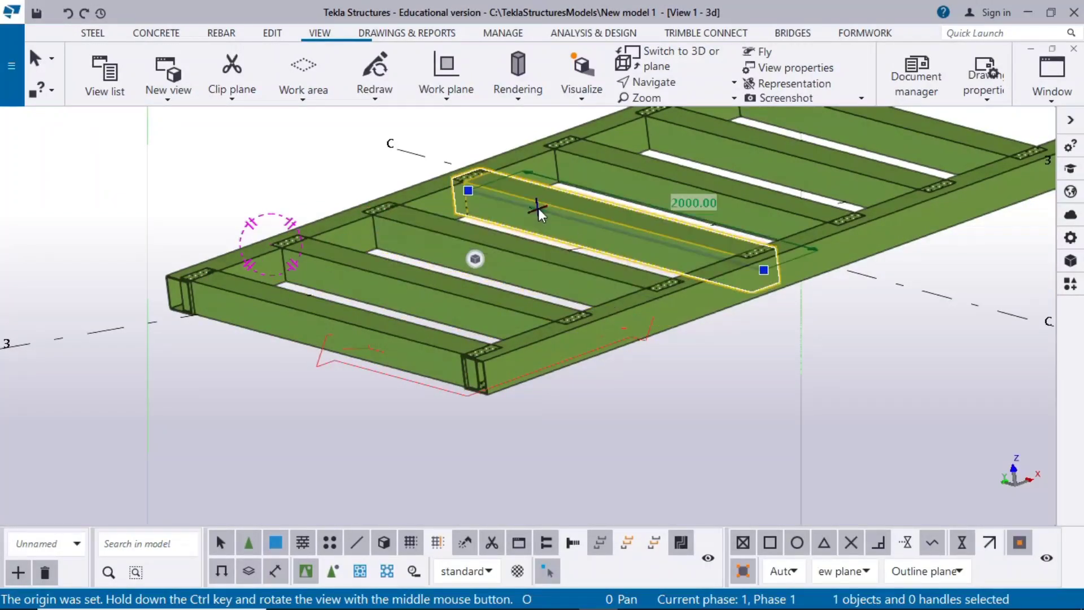
{"action": "scroll", "coordinate": [591, 307], "scroll_direction": "down", "scroll_amount": 2}
{"action": "middle_click_drag", "start_coordinate": [682, 319], "coordinate": [571, 417]}
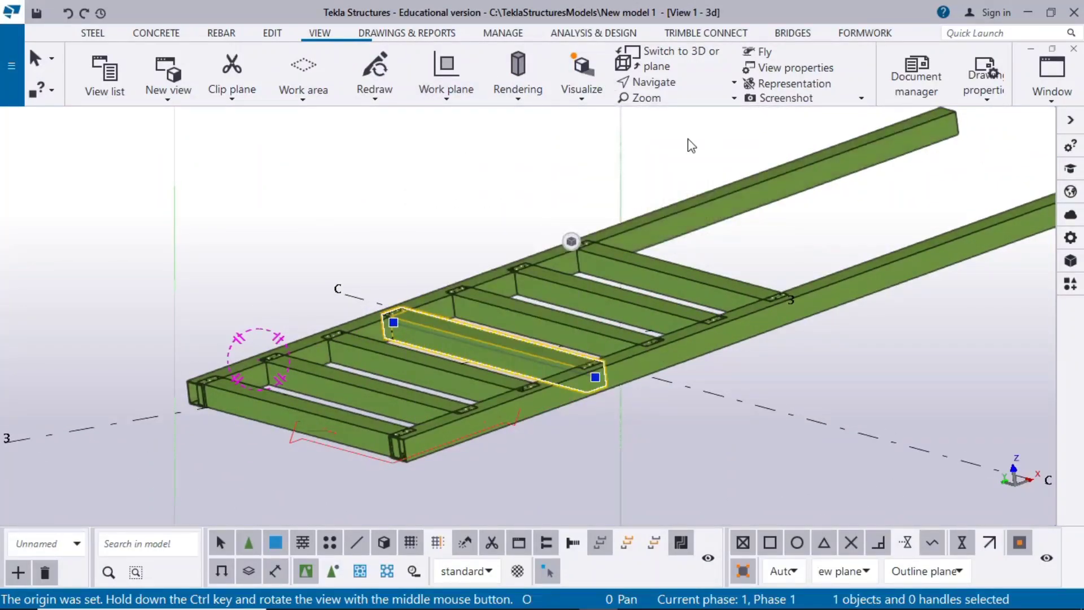
{"action": "scroll", "coordinate": [728, 198], "scroll_direction": "down", "scroll_amount": 2}
{"action": "left_click", "coordinate": [1049, 91]}
{"action": "left_click", "coordinate": [824, 342]}
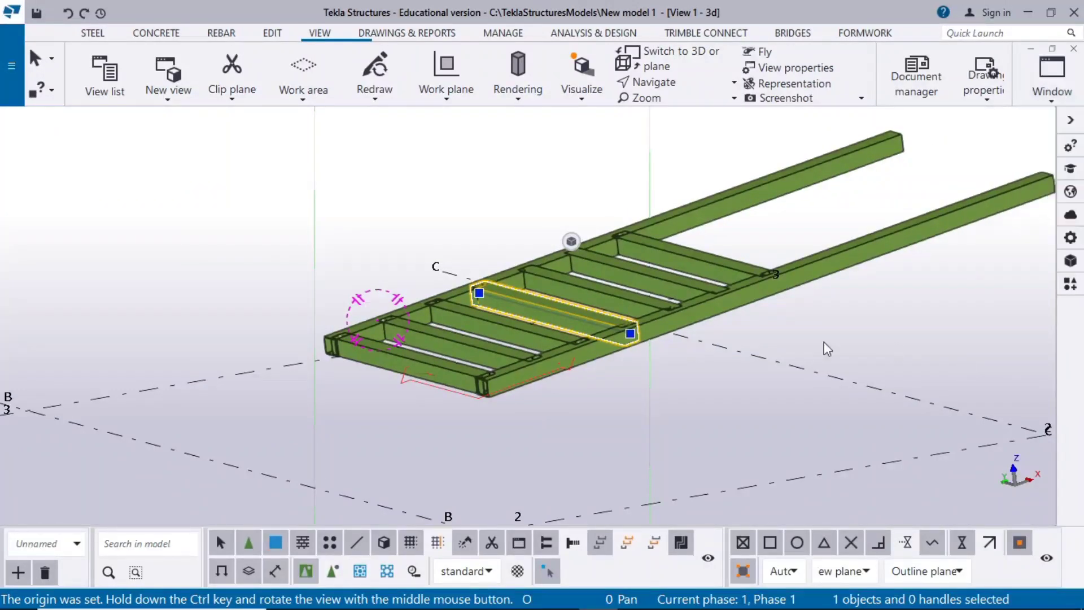
{"action": "scroll", "coordinate": [610, 327], "scroll_direction": "down", "scroll_amount": 5}
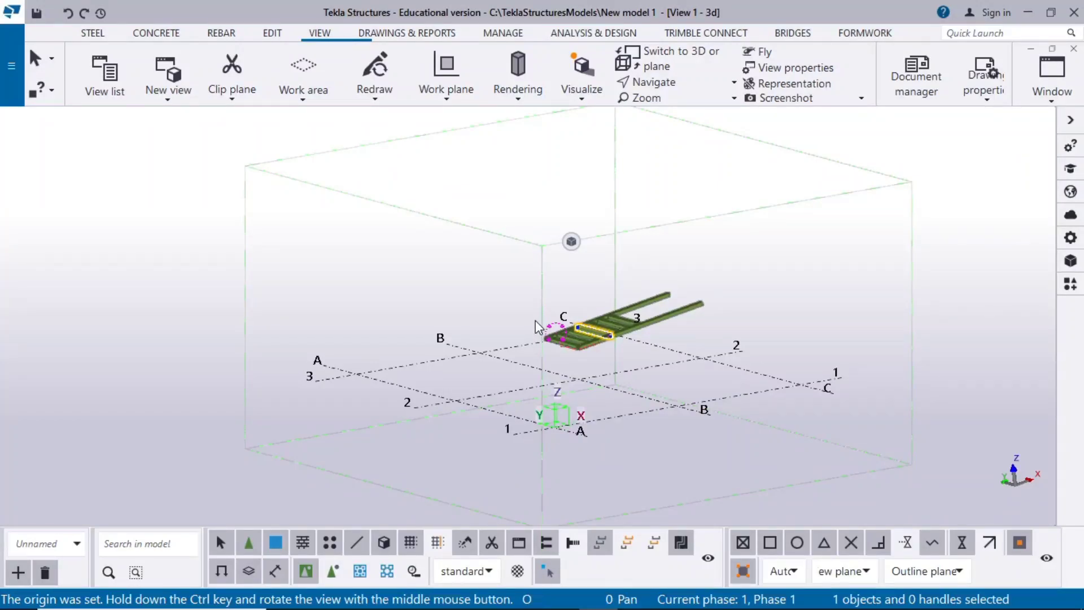
{"action": "scroll", "coordinate": [621, 362], "scroll_direction": "up", "scroll_amount": 7}
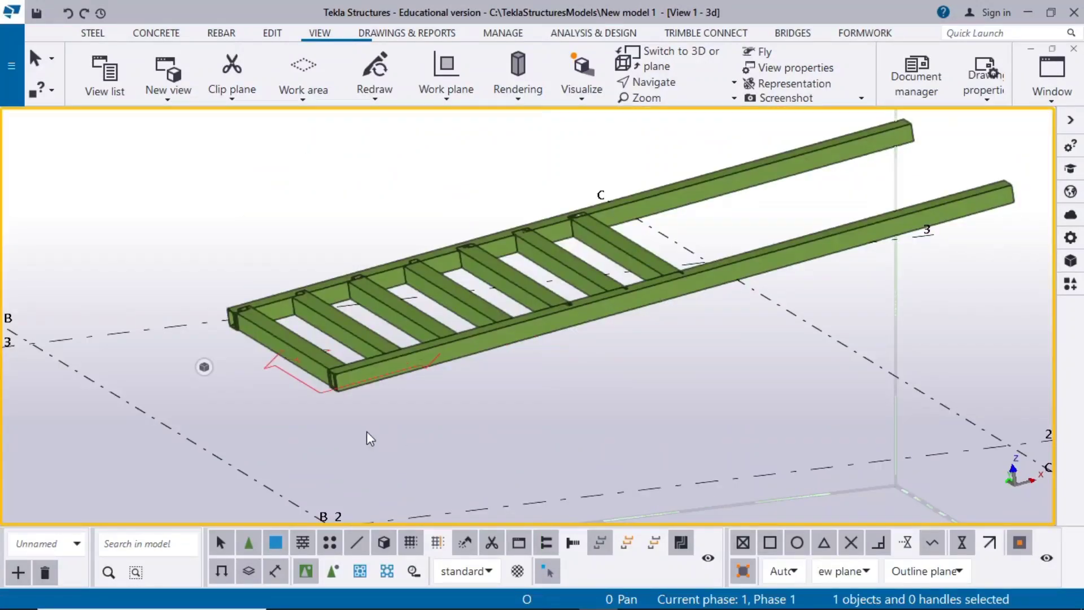
{"action": "scroll", "coordinate": [355, 428], "scroll_direction": "up", "scroll_amount": 2}
{"action": "scroll", "coordinate": [354, 428], "scroll_direction": "down", "scroll_amount": 3}
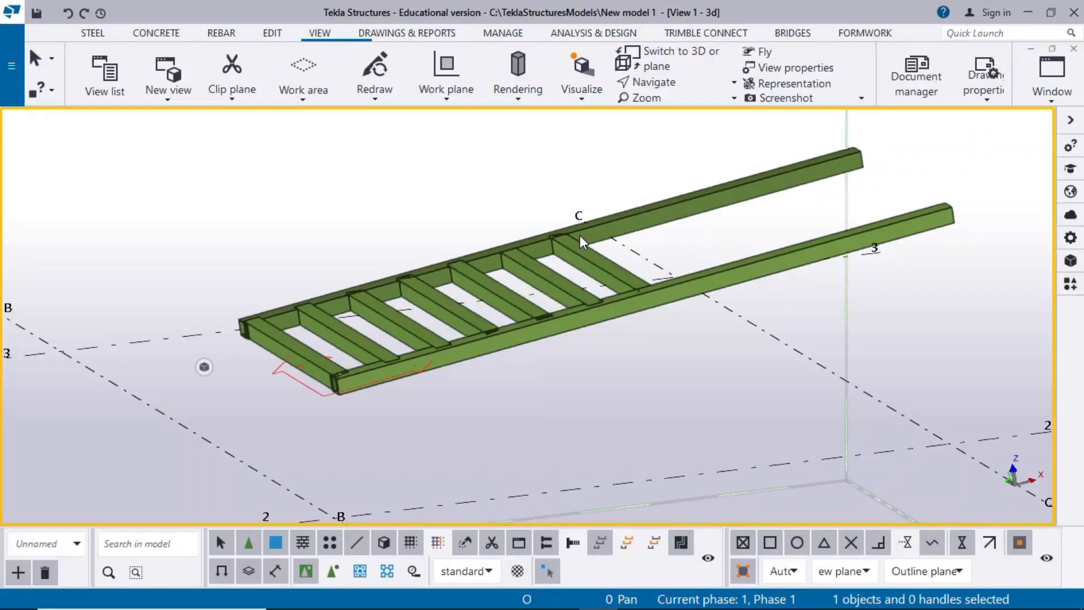
Step: Switch the 3D view to plane view and examine the row of cross beams from above
{"action": "key", "text": "ctrl+p"}
{"action": "scroll", "coordinate": [581, 291], "scroll_direction": "up", "scroll_amount": 4}
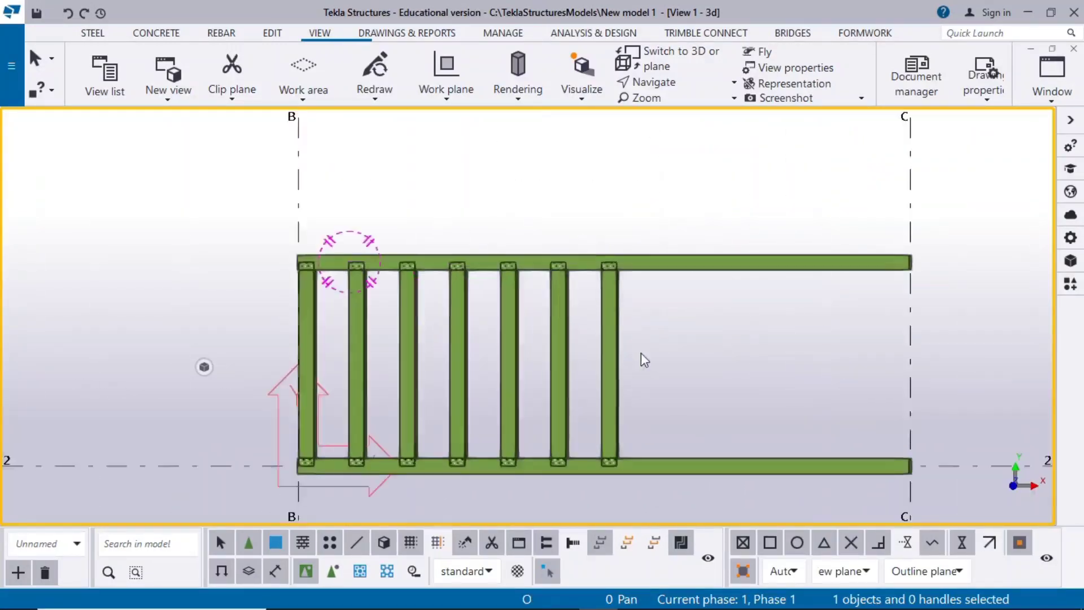
{"action": "scroll", "coordinate": [535, 358], "scroll_direction": "up", "scroll_amount": 2}
{"action": "scroll", "coordinate": [591, 324], "scroll_direction": "up", "scroll_amount": 3}
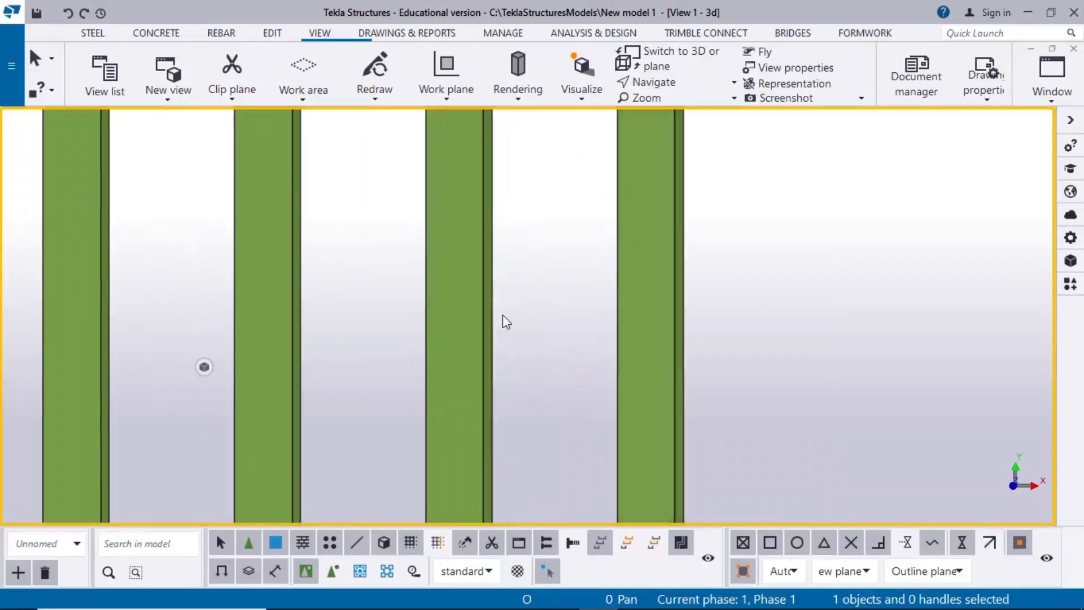
Step: Examine the whole row of cross beams between the two sloped beams, from above and from a tilted angle in the 3D view
{"action": "left_click", "coordinate": [491, 314]}
{"action": "left_click", "coordinate": [779, 275]}
{"action": "scroll", "coordinate": [694, 310], "scroll_direction": "down", "scroll_amount": 5}
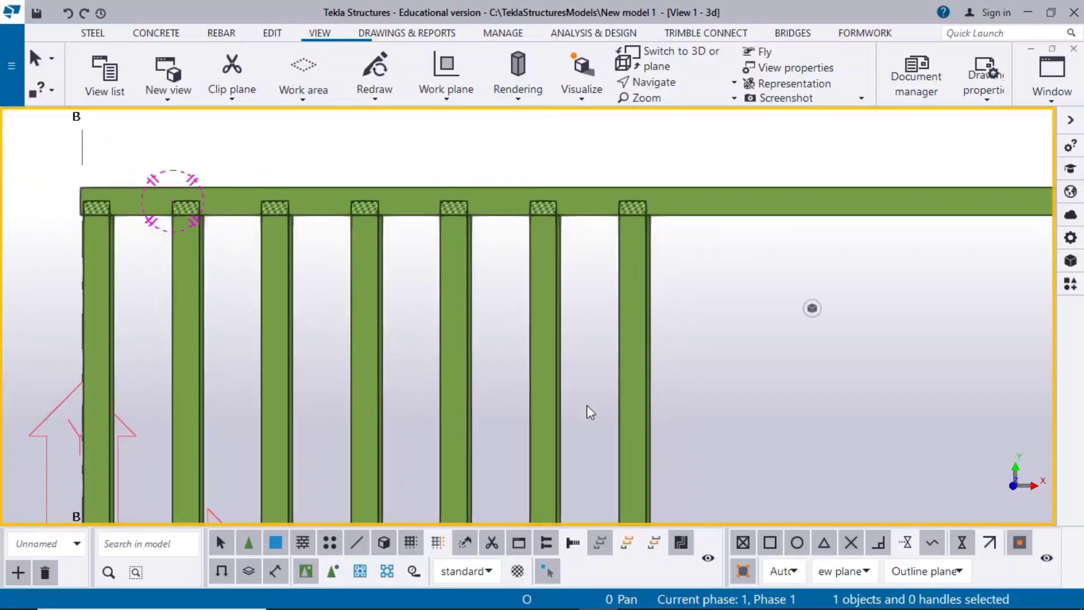
{"action": "scroll", "coordinate": [587, 412], "scroll_direction": "down", "scroll_amount": 4}
{"action": "middle_click_drag", "start_coordinate": [688, 443], "coordinate": [647, 307], "text": "ctrl"}
{"action": "scroll", "coordinate": [824, 390], "scroll_direction": "up", "scroll_amount": 5}
{"action": "scroll", "coordinate": [646, 307], "scroll_direction": "down", "scroll_amount": 6}
{"action": "middle_click_drag", "start_coordinate": [531, 376], "coordinate": [374, 367], "text": "ctrl"}
{"action": "scroll", "coordinate": [487, 293], "scroll_direction": "up", "scroll_amount": 3}
{"action": "scroll", "coordinate": [425, 324], "scroll_direction": "down", "scroll_amount": 4}
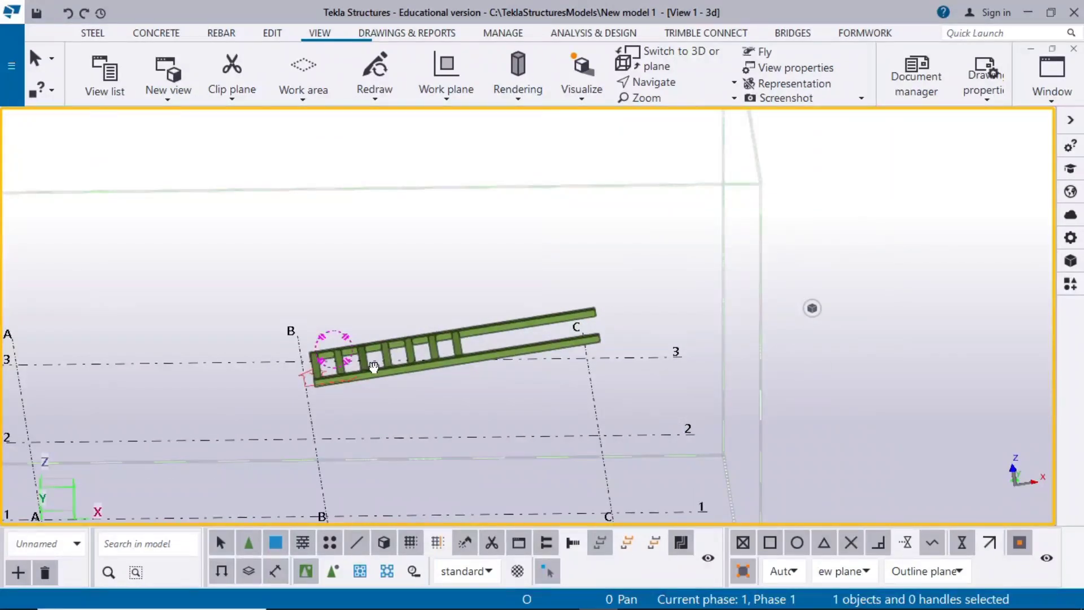
{"action": "middle_click_drag", "start_coordinate": [310, 317], "coordinate": [380, 291]}
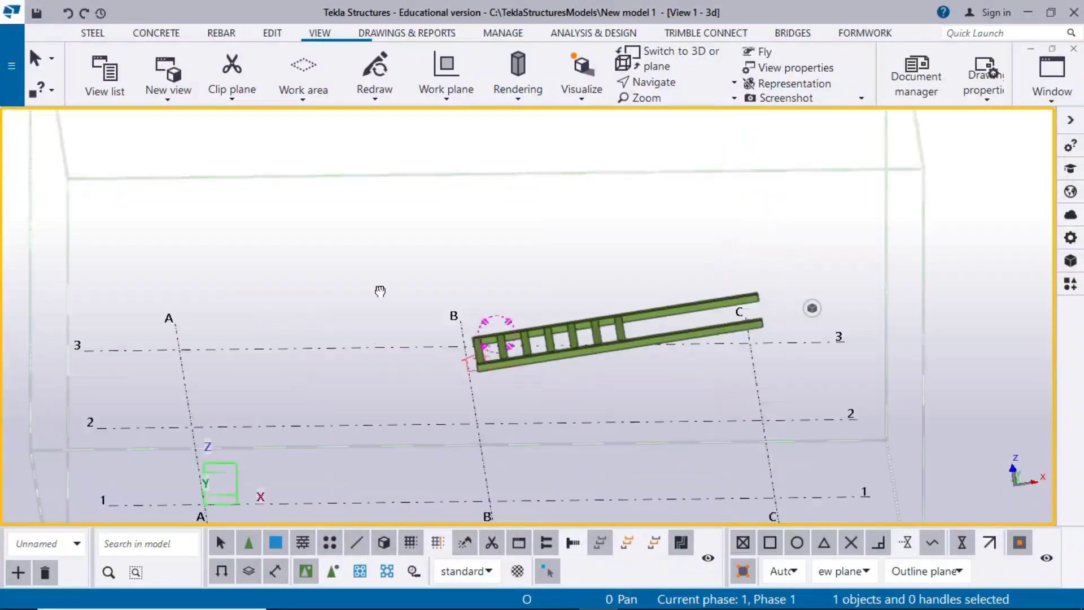
Step: Create a new view on the current work plane and inspect the last cross beam in it
{"action": "left_click", "coordinate": [167, 100]}
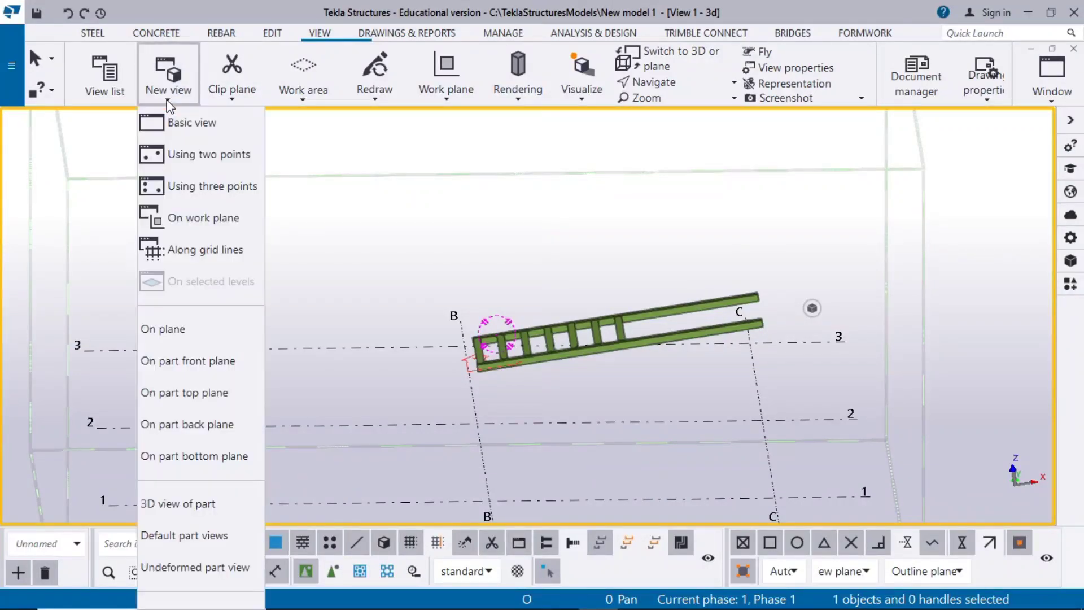
{"action": "left_click", "coordinate": [206, 218]}
{"action": "scroll", "coordinate": [417, 442], "scroll_direction": "up", "scroll_amount": 4}
{"action": "scroll", "coordinate": [434, 403], "scroll_direction": "up", "scroll_amount": 6}
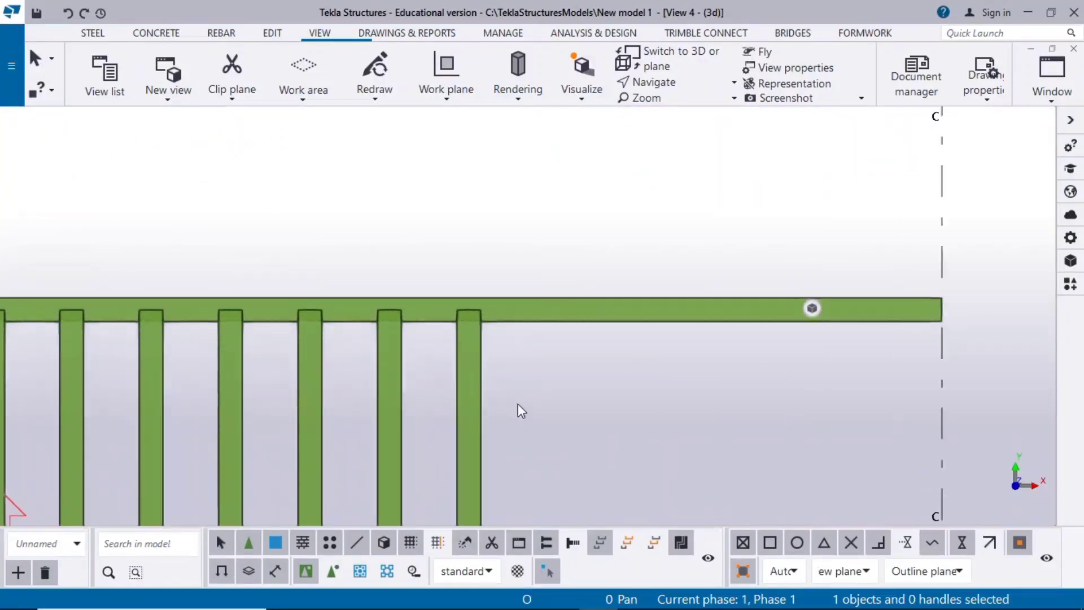
{"action": "left_click", "coordinate": [473, 371]}
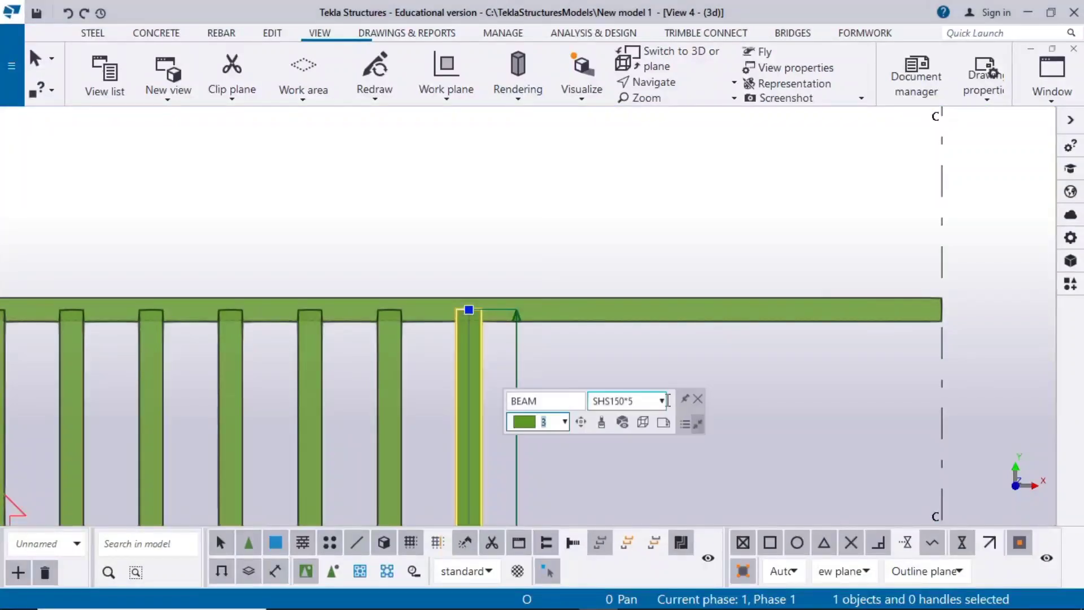
{"action": "left_click", "coordinate": [515, 188]}
Step: Measure the distance between the upper end points of the first two cross beams near grid line B and end measuring
{"action": "scroll", "coordinate": [489, 254], "scroll_direction": "down", "scroll_amount": 5}
{"action": "middle_click_drag", "start_coordinate": [369, 309], "coordinate": [514, 301]}
{"action": "scroll", "coordinate": [341, 284], "scroll_direction": "up", "scroll_amount": 4}
{"action": "scroll", "coordinate": [340, 285], "scroll_direction": "up", "scroll_amount": 3}
{"action": "left_click", "coordinate": [303, 300]}
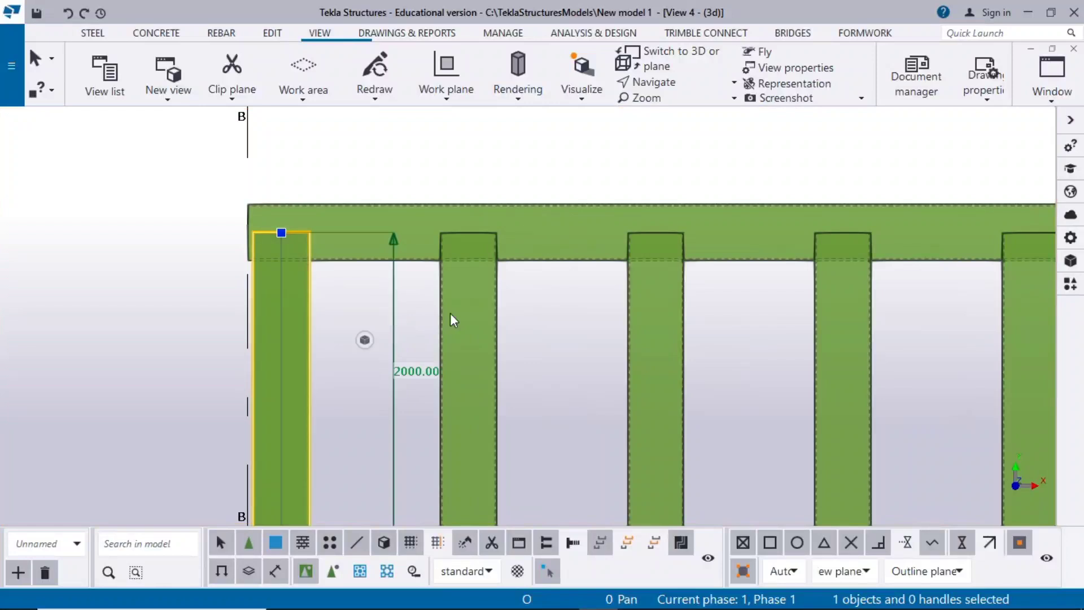
{"action": "left_click", "coordinate": [492, 314]}
{"action": "key", "text": "f"}
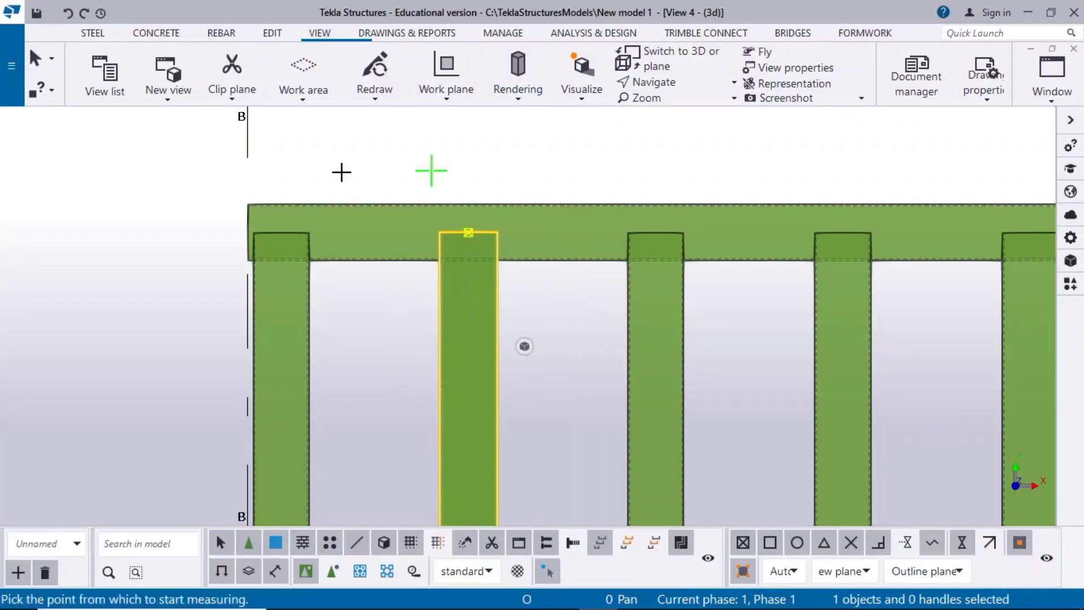
{"action": "left_click", "coordinate": [281, 232]}
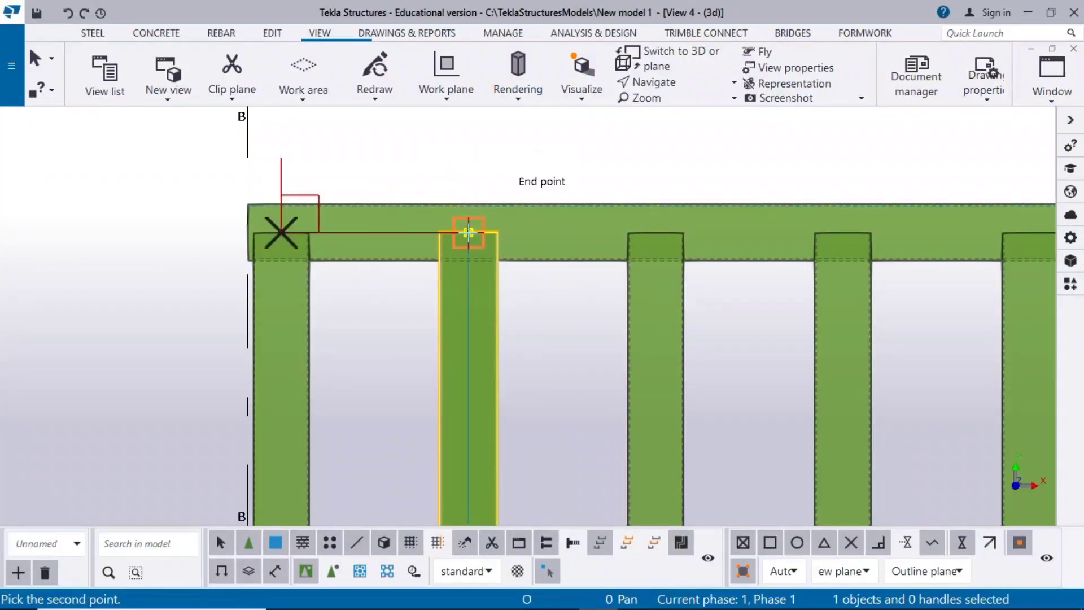
{"action": "left_click", "coordinate": [467, 232]}
{"action": "scroll", "coordinate": [511, 324], "scroll_direction": "down", "scroll_amount": 2}
{"action": "scroll", "coordinate": [511, 324], "scroll_direction": "down", "scroll_amount": 4}
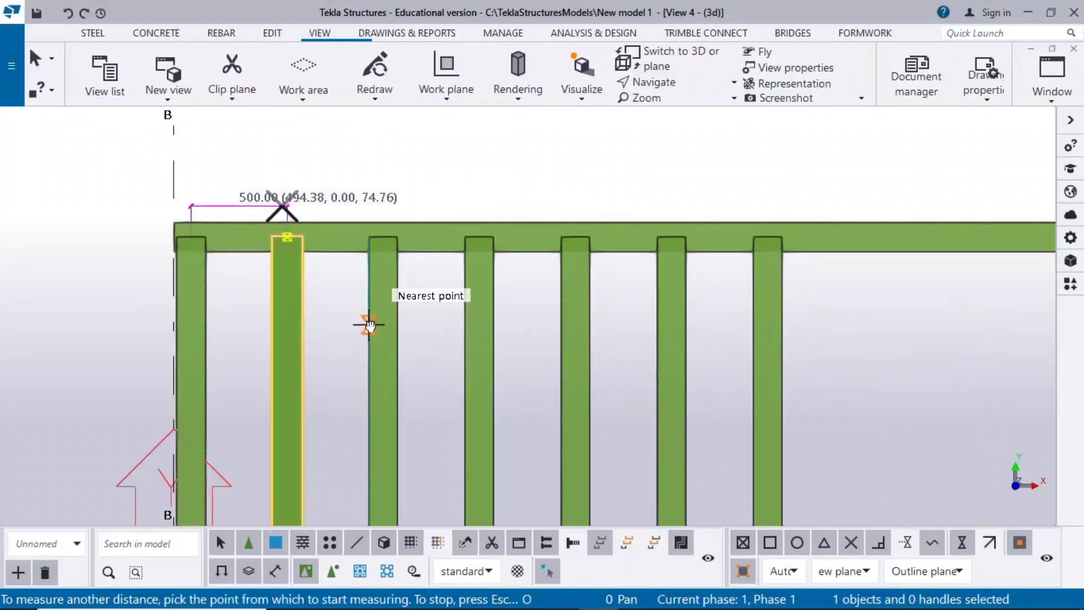
{"action": "middle_click_drag", "start_coordinate": [497, 356], "coordinate": [484, 310]}
{"action": "right_click", "coordinate": [512, 154]}
{"action": "left_click", "coordinate": [540, 168]}
Step: Rotate the work plane view to look at the model obliquely and switch it to plane view
{"action": "scroll", "coordinate": [560, 222], "scroll_direction": "down", "scroll_amount": 2}
{"action": "middle_click_drag", "start_coordinate": [623, 372], "coordinate": [544, 403], "text": "ctrl"}
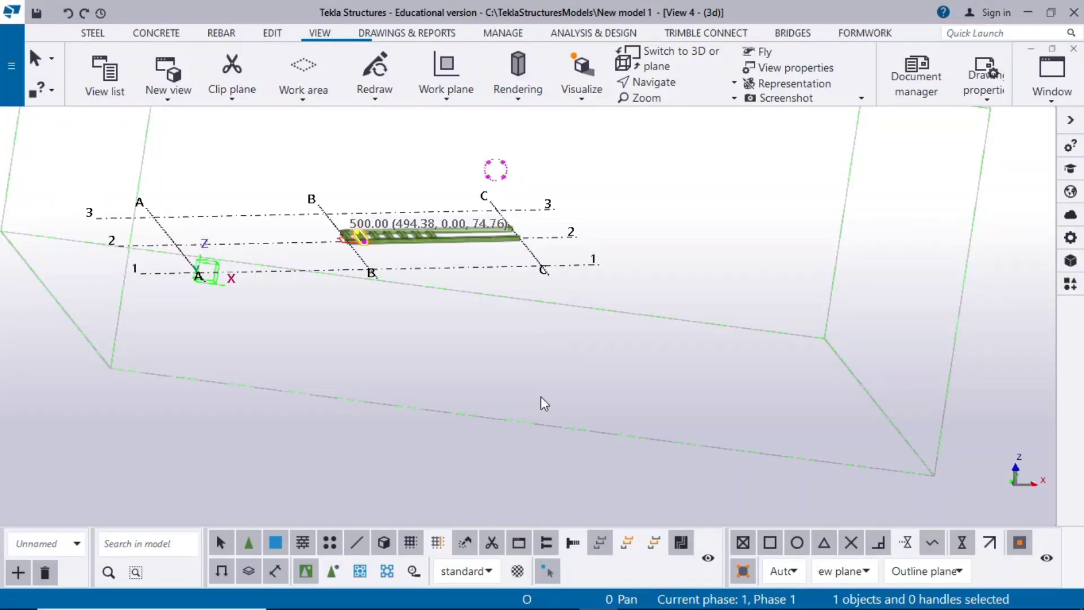
{"action": "key", "text": "ctrl+p"}
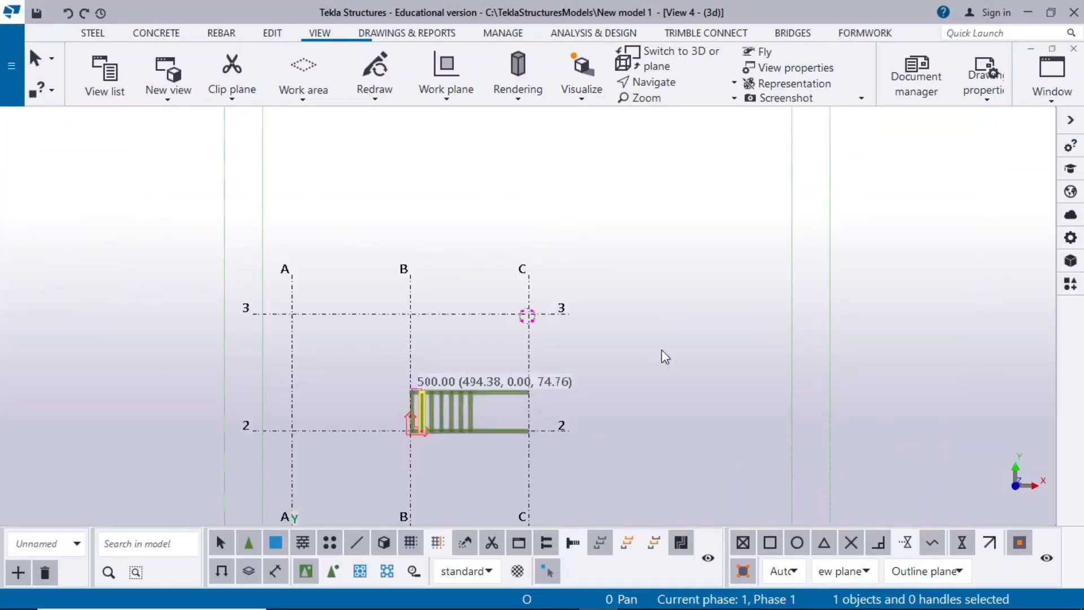
Step: Switch to the View 1 - 3d window and examine the work plane symbol at the lower end of the sloped beams
{"action": "left_click", "coordinate": [175, 101]}
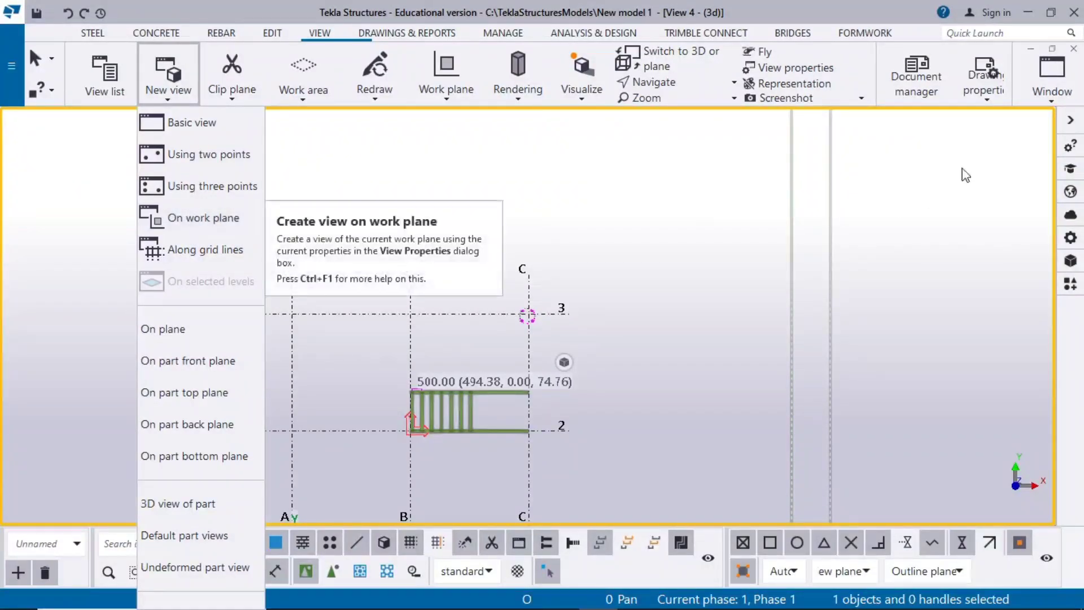
{"action": "left_click", "coordinate": [1049, 90]}
{"action": "left_click", "coordinate": [1003, 238]}
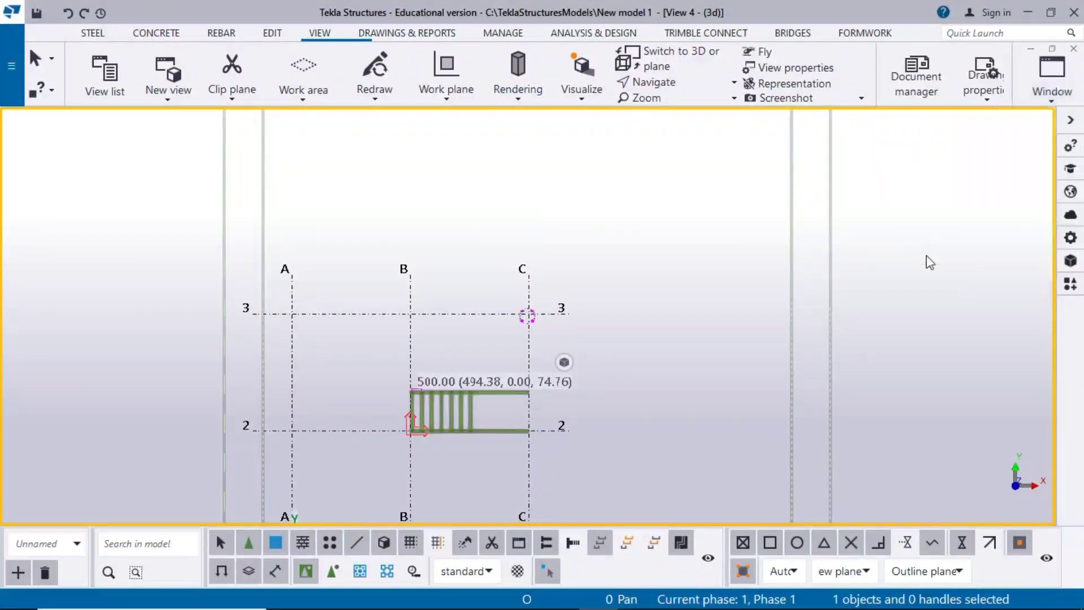
{"action": "left_click", "coordinate": [1050, 81]}
{"action": "left_click", "coordinate": [985, 235]}
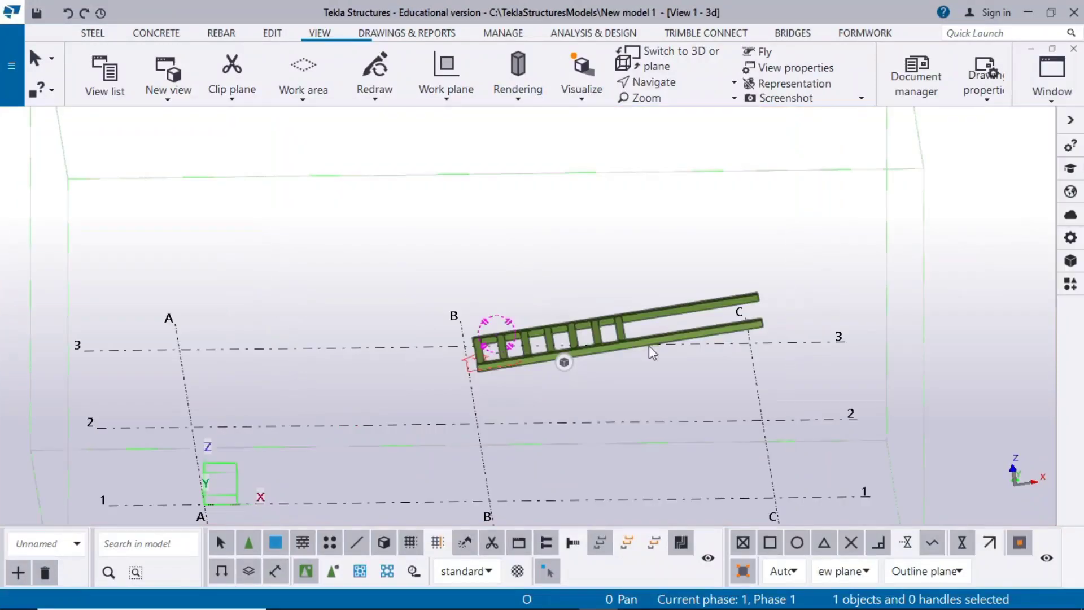
{"action": "middle_click_drag", "start_coordinate": [581, 427], "coordinate": [398, 405], "text": "ctrl"}
{"action": "scroll", "coordinate": [401, 387], "scroll_direction": "up", "scroll_amount": 6}
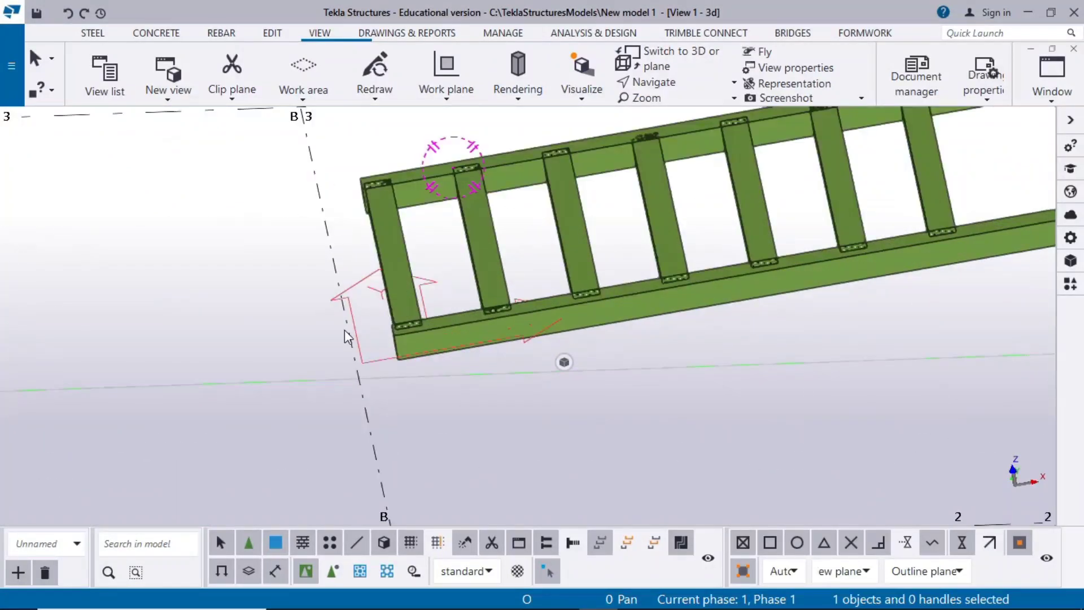
{"action": "left_click", "coordinate": [406, 32]}
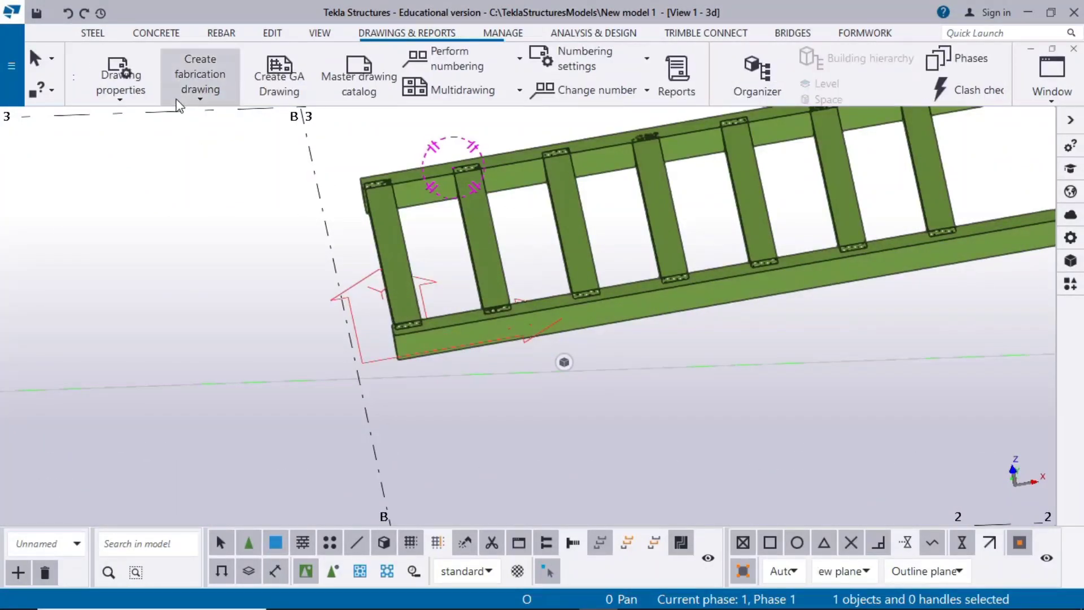
{"action": "left_click", "coordinate": [317, 35]}
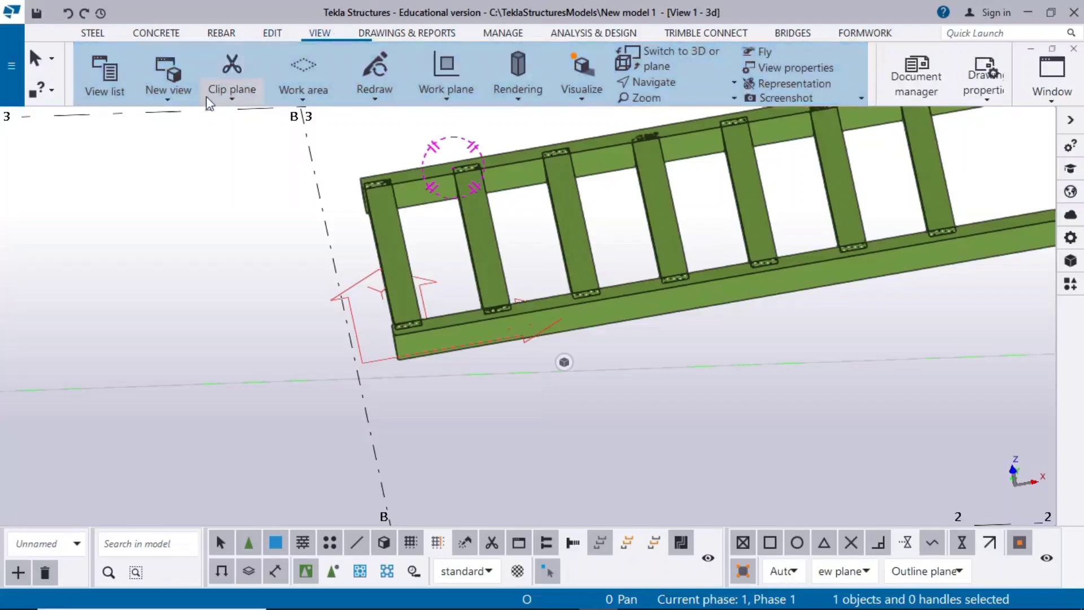
{"action": "left_click", "coordinate": [172, 93]}
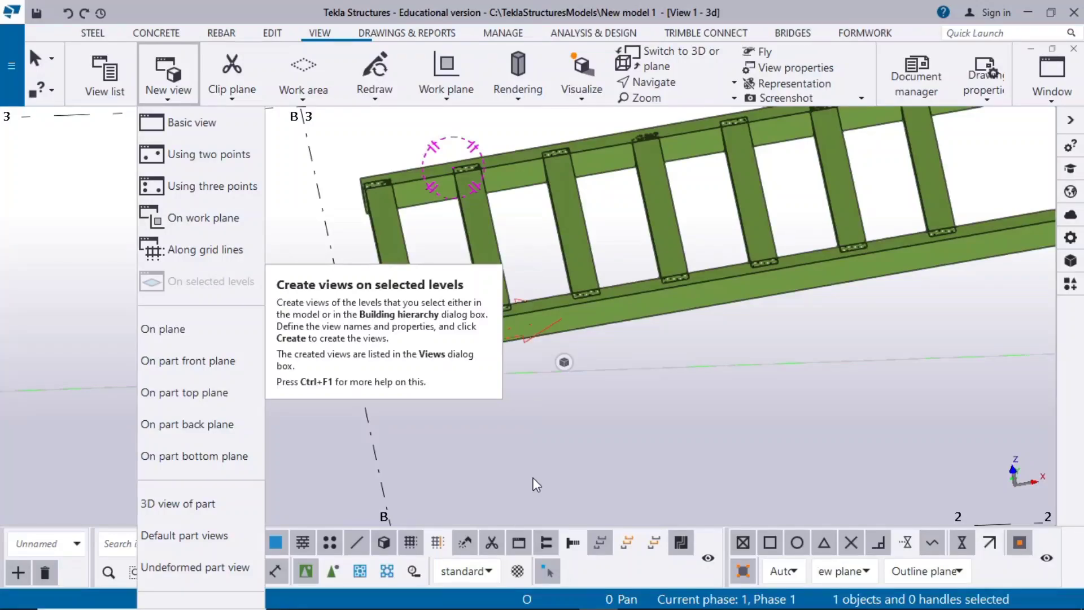
{"action": "scroll", "coordinate": [582, 455], "scroll_direction": "up", "scroll_amount": 1}
{"action": "scroll", "coordinate": [581, 455], "scroll_direction": "down", "scroll_amount": 2}
{"action": "left_click", "coordinate": [615, 447]}
{"action": "scroll", "coordinate": [638, 441], "scroll_direction": "down", "scroll_amount": 4}
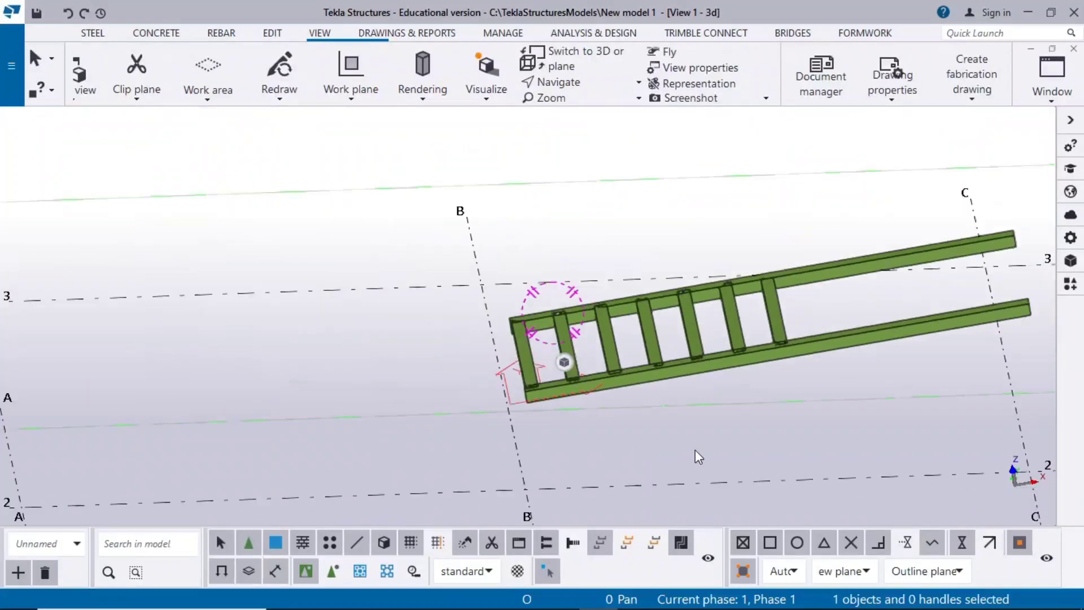